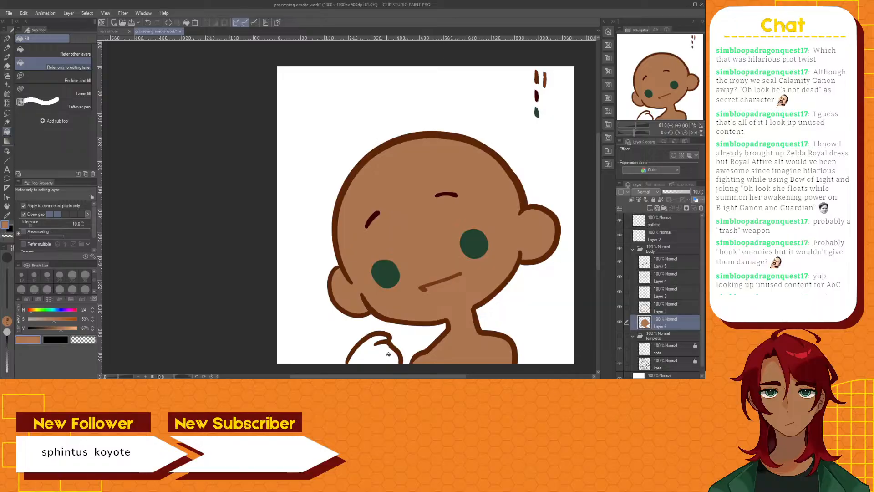
Add a new layer and place it directly beneath Layer 2, the hand's line art
left_click(665, 234)
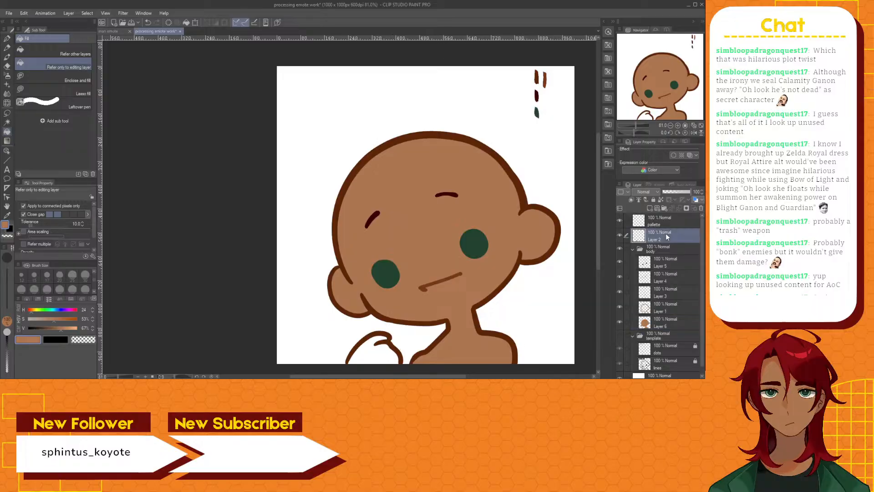
left_click(650, 209)
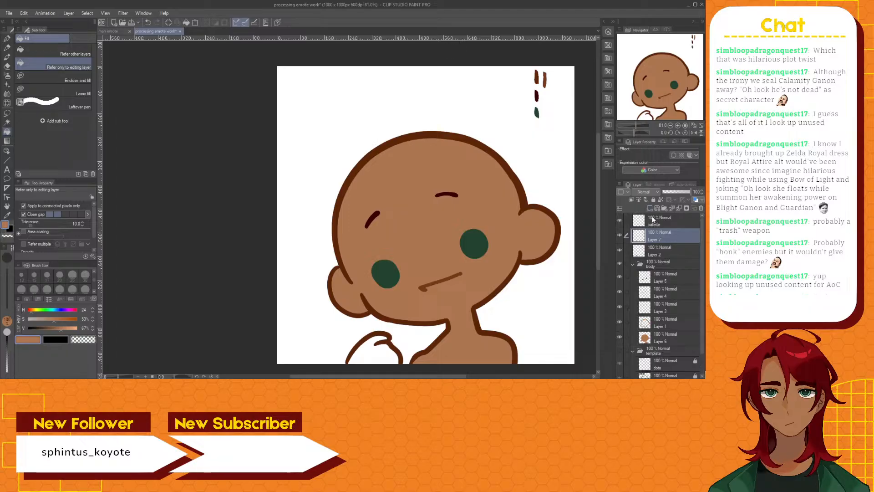
left_click_drag(657, 238, 660, 256)
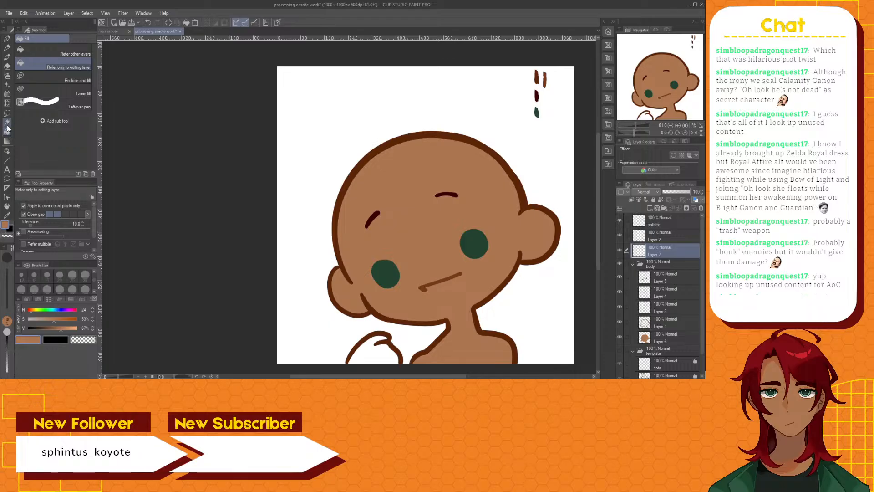
Select the area inside the hand outline with Auto select, referring to the line art on Layer 2
left_click(6, 122)
left_click(377, 351)
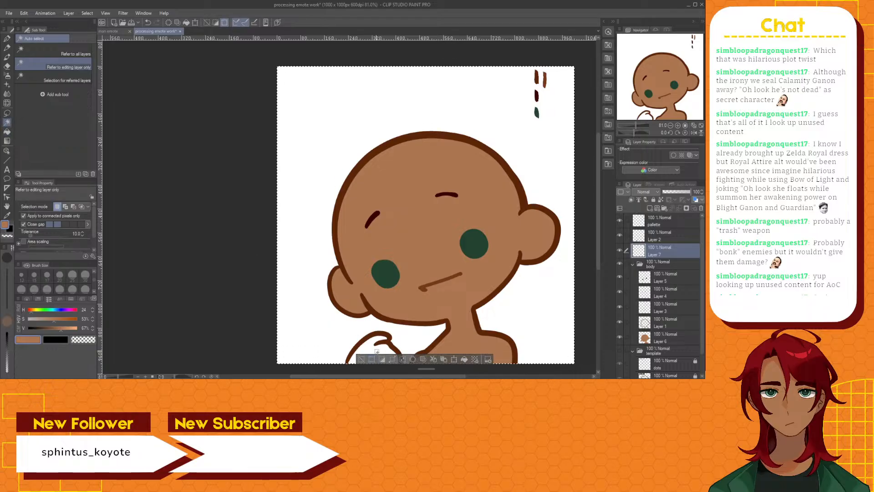
left_click(363, 359)
left_click(657, 237)
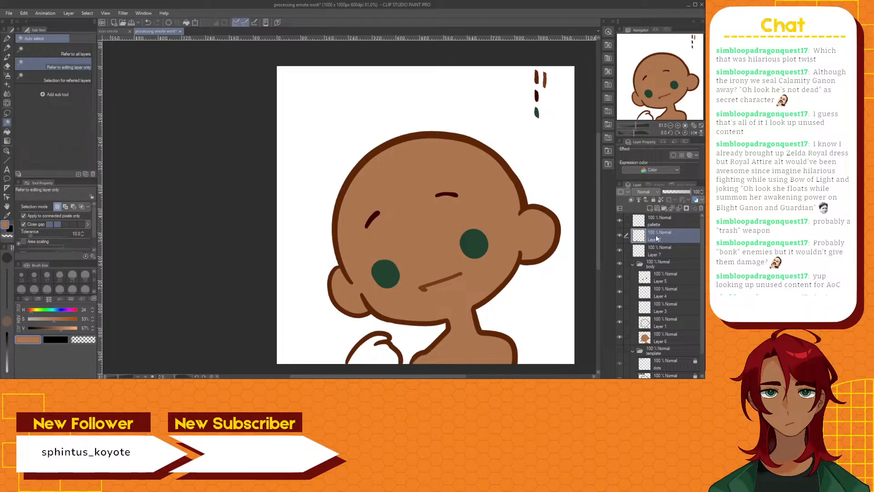
key("ctrl+a")
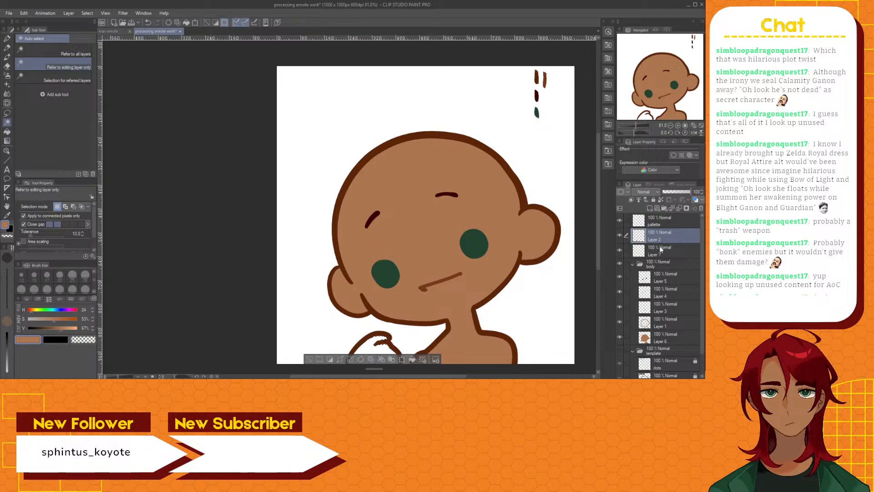
Fill the selected hand with the brown skin colour on the new layer beneath the line art, and deselect
left_click(661, 248)
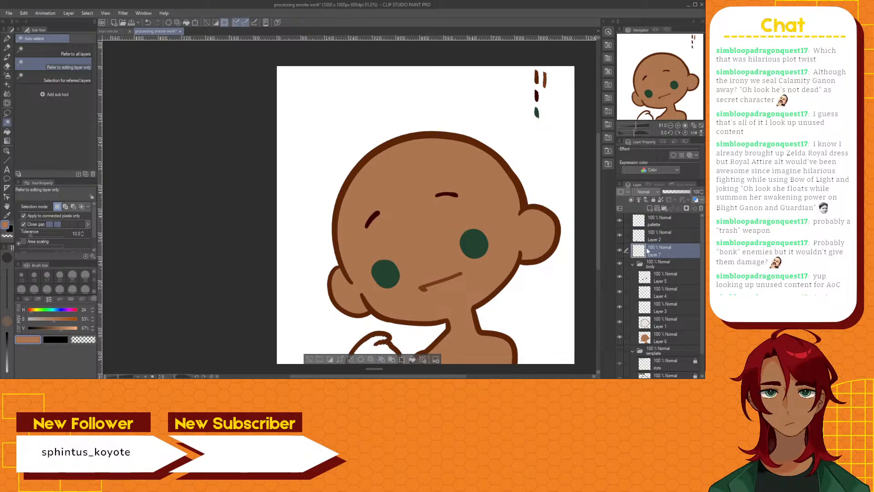
left_click(7, 132)
left_click(379, 345)
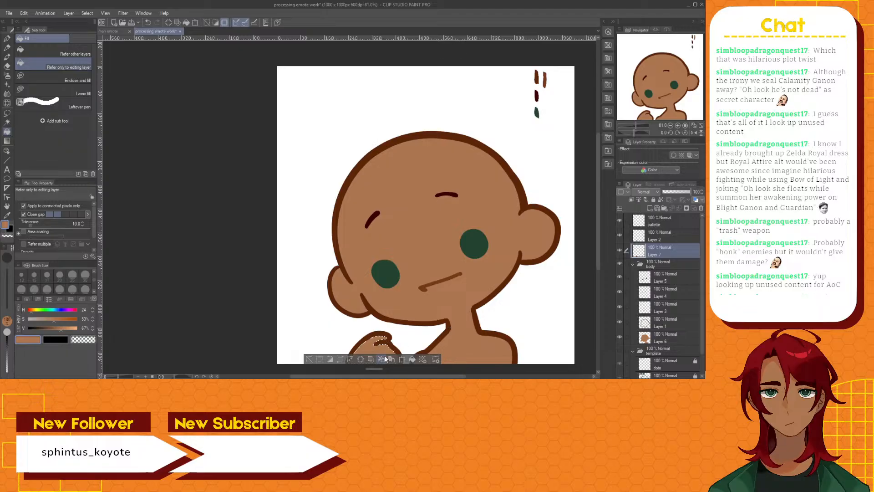
left_click(385, 360)
scroll(385, 315, "up", 4)
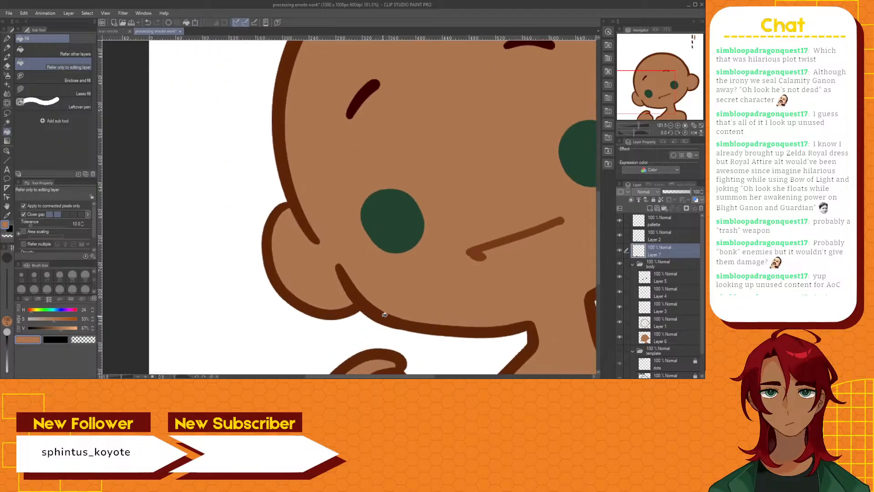
scroll(385, 315, "down", 4)
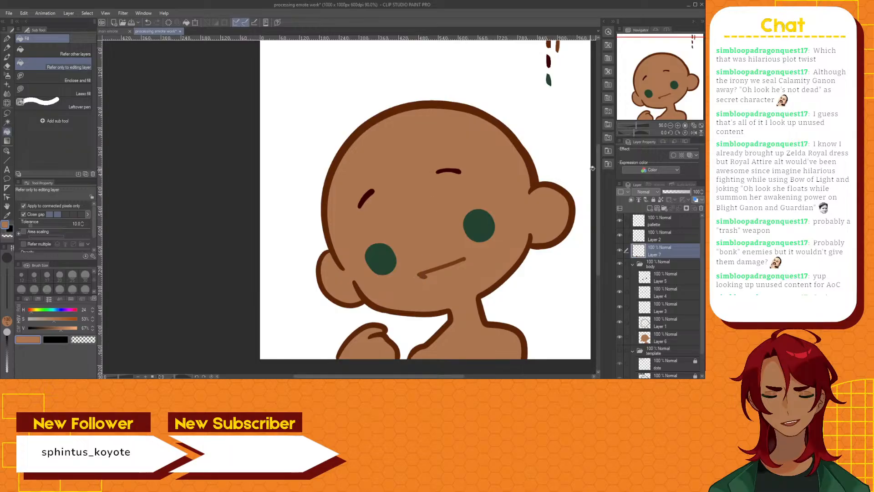
Paint a skin-brown swatch with the Brush pen on the palette layer, below the green swatch
left_click_drag(599, 171, 597, 148)
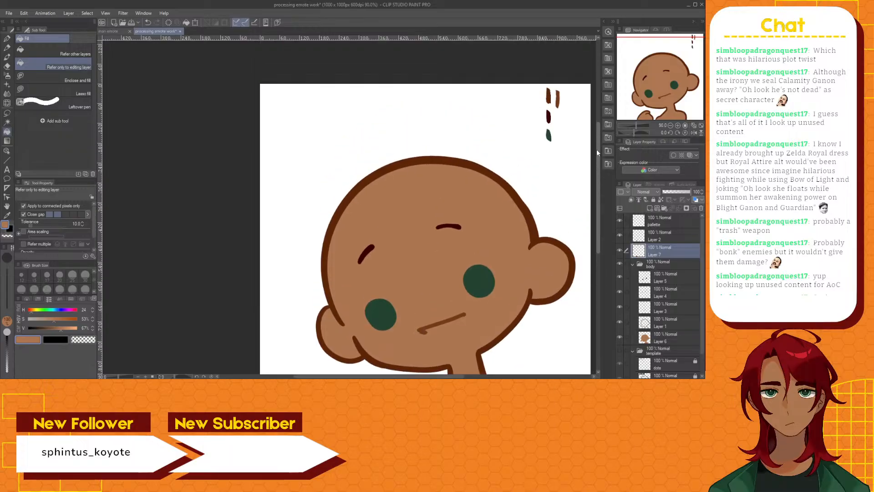
left_click(673, 217)
left_click(6, 56)
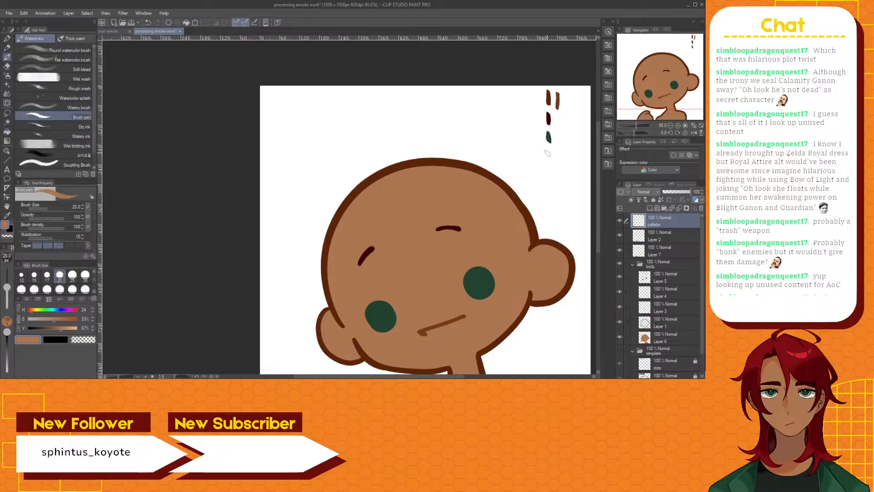
left_click_drag(550, 155, 550, 157)
scroll(550, 239, "down", 2)
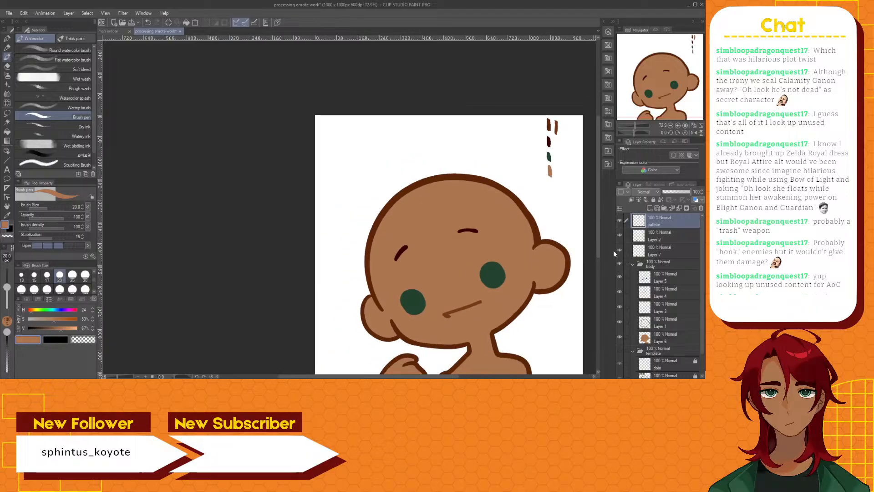
left_click_drag(599, 242, 597, 262)
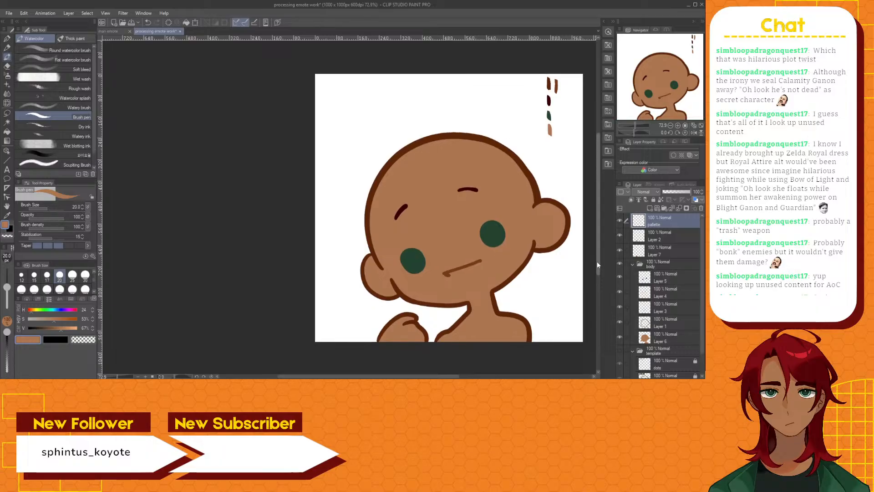
Group the hand's line art and fill layers in a new folder named "hand"
left_click(665, 239)
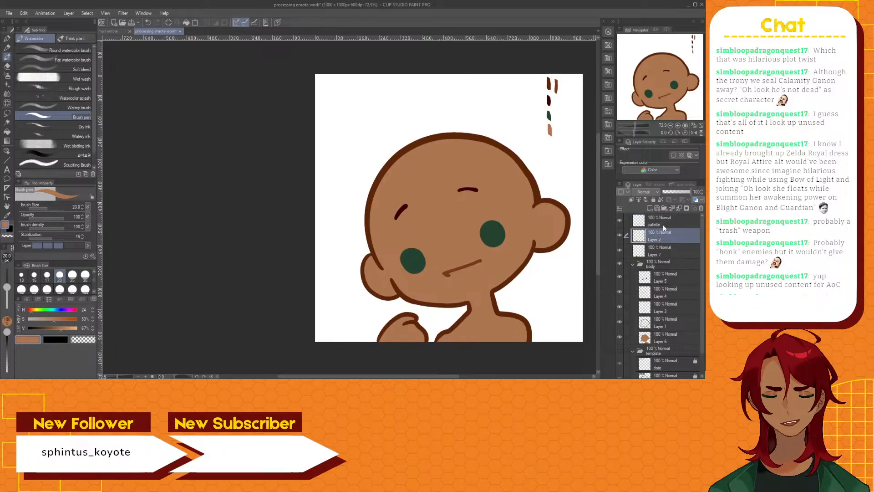
left_click(663, 209)
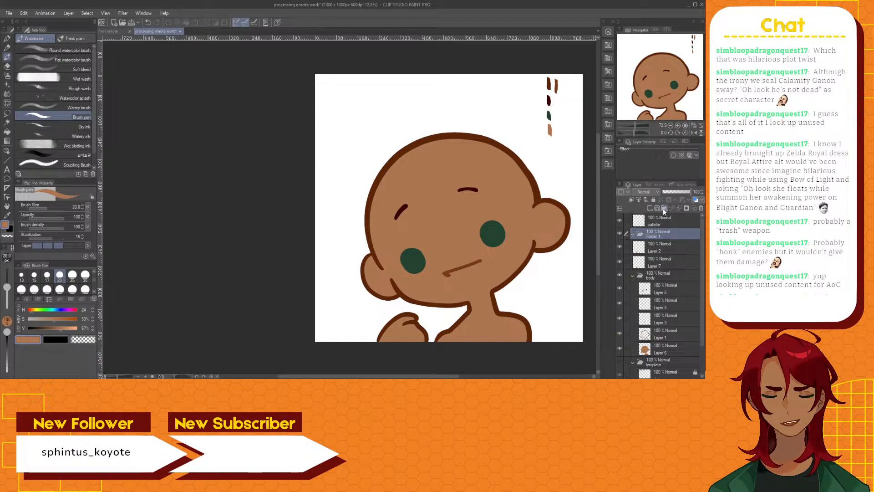
left_click(652, 253)
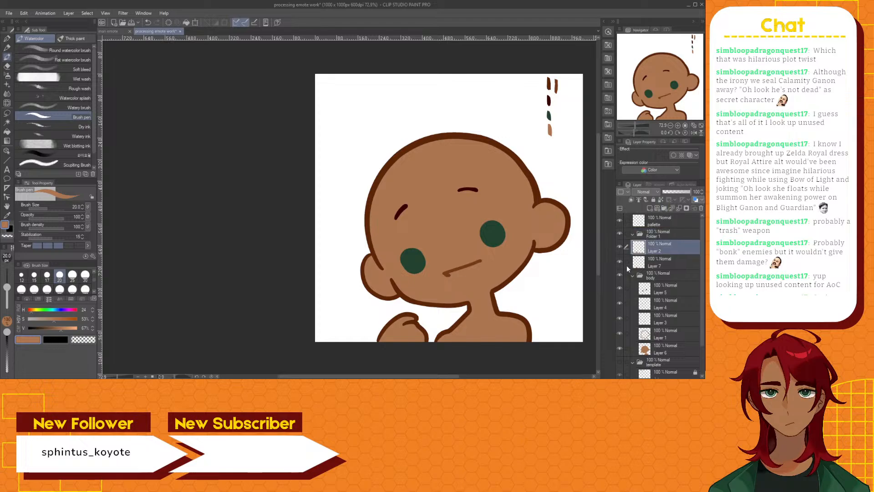
left_click(627, 262)
left_click_drag(669, 243, 668, 237)
left_click(669, 236)
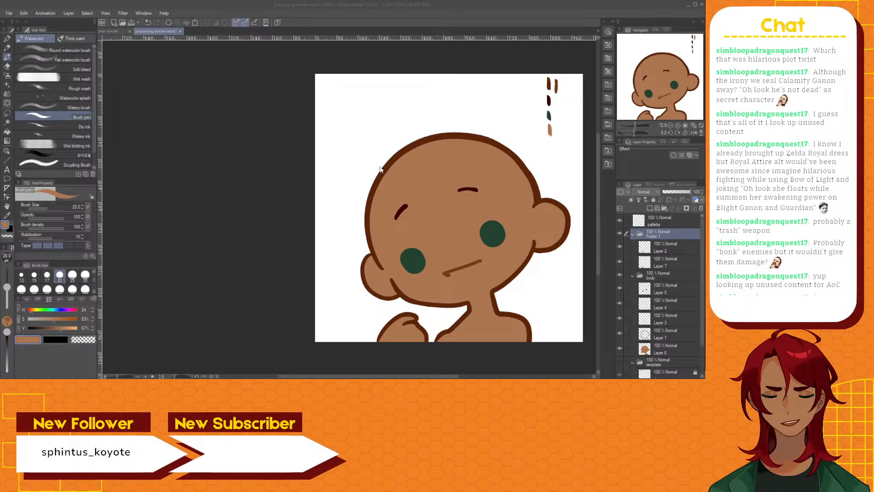
key("Return")
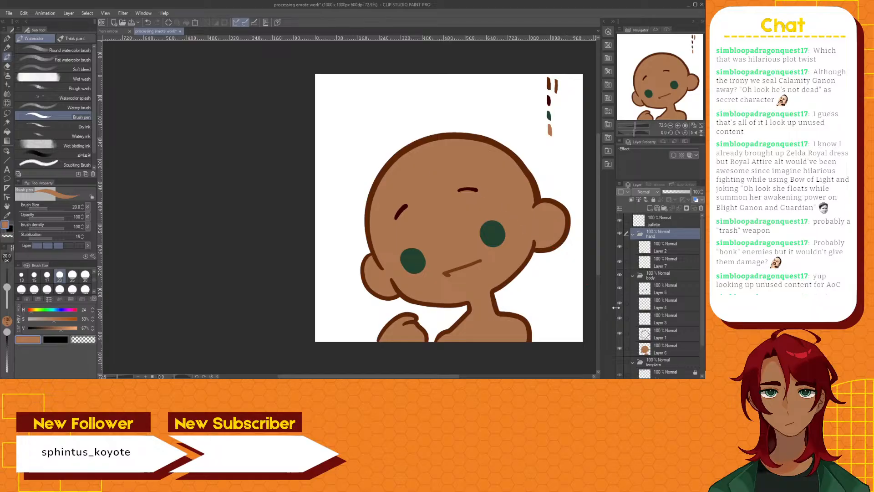
Collapse the template, body and hand folders in the layer list
left_click(632, 362)
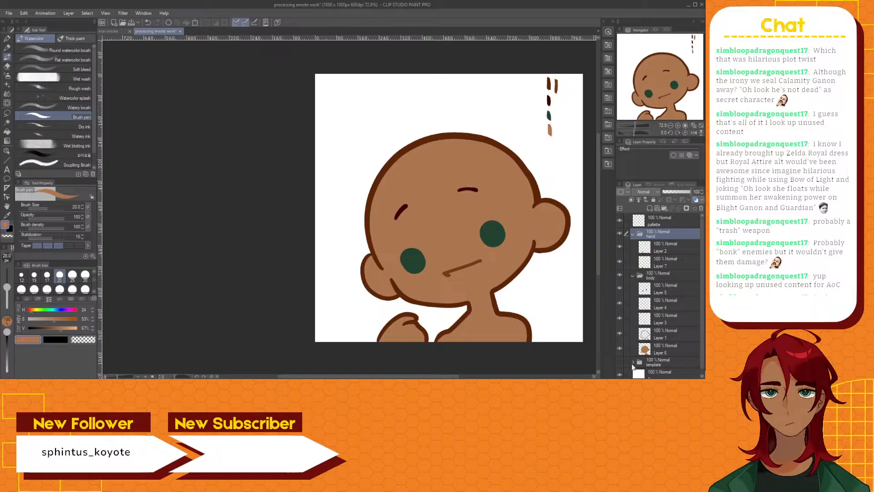
left_click(632, 275)
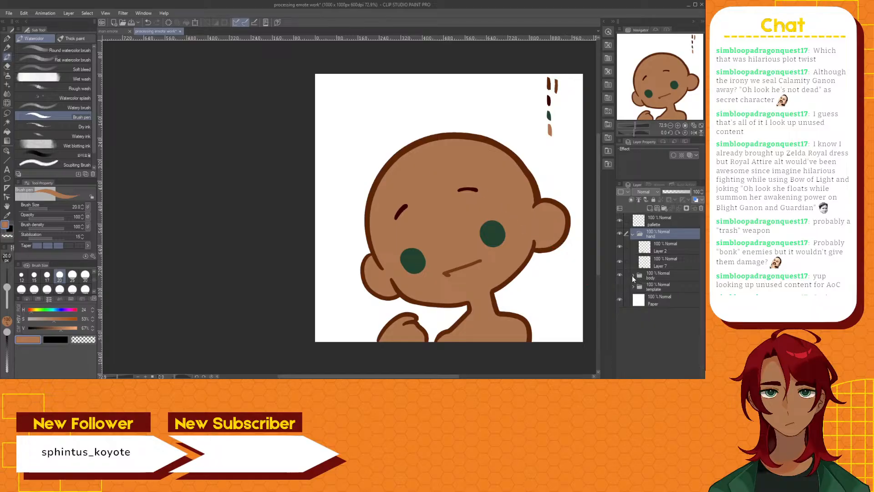
left_click(633, 234)
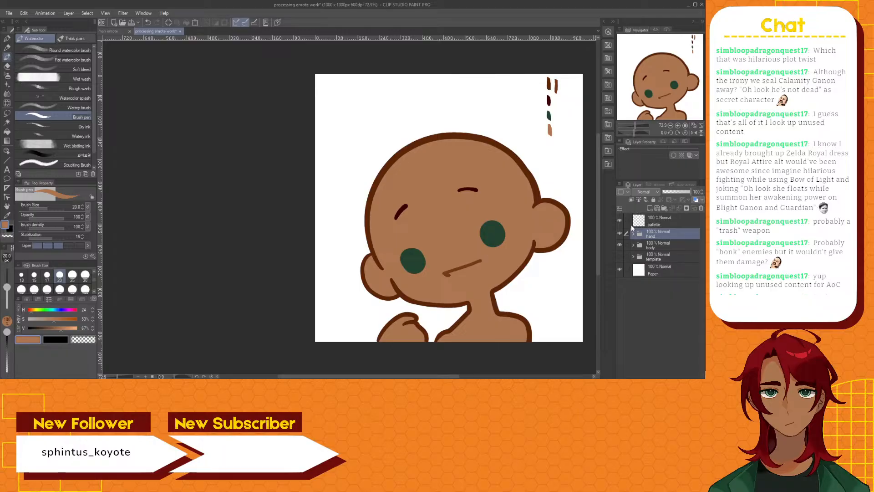
Add a layer above the hand folder, and paint a sampled dark red swatch below the skin-brown one on the palette layer
left_click(650, 208)
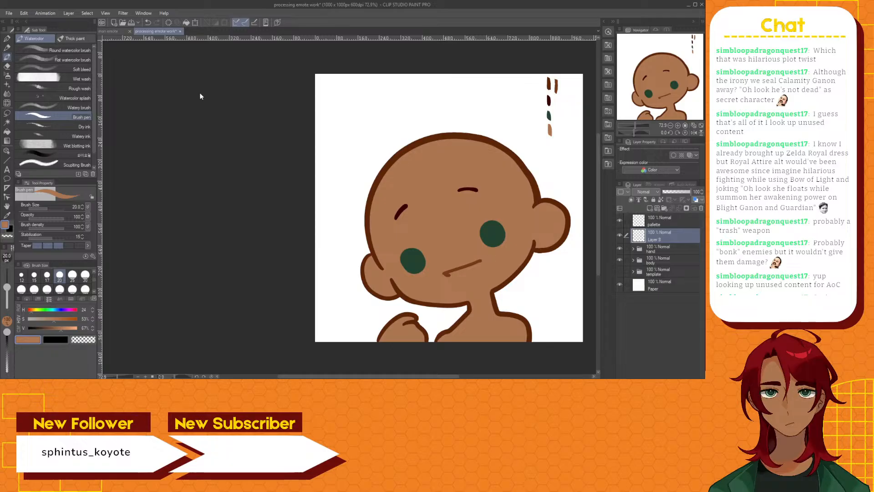
left_click(175, 88)
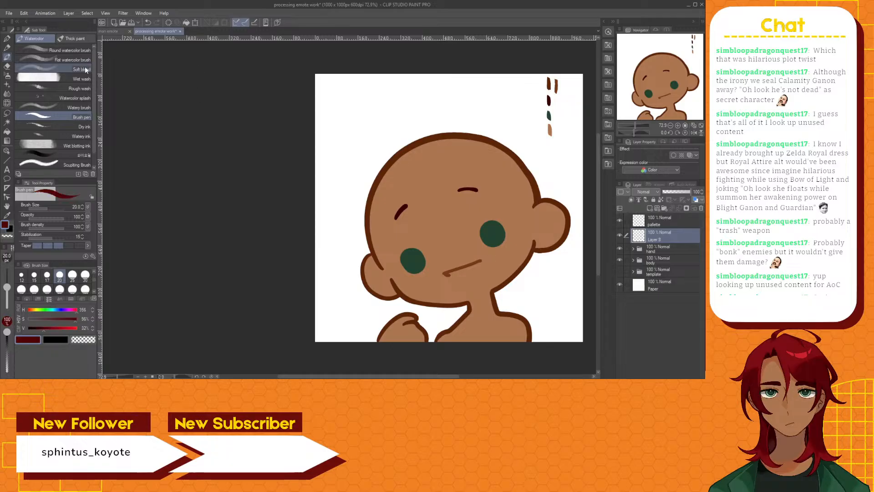
left_click(665, 220)
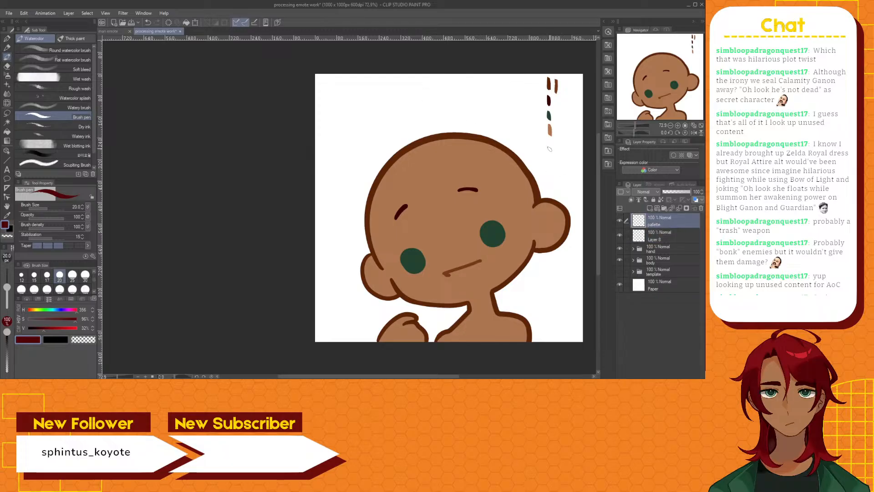
left_click_drag(549, 144, 551, 152)
Ready the G-pen on the new layer above the hand folder, and tint the Paper layer gray with the layer color effect
left_click(662, 238)
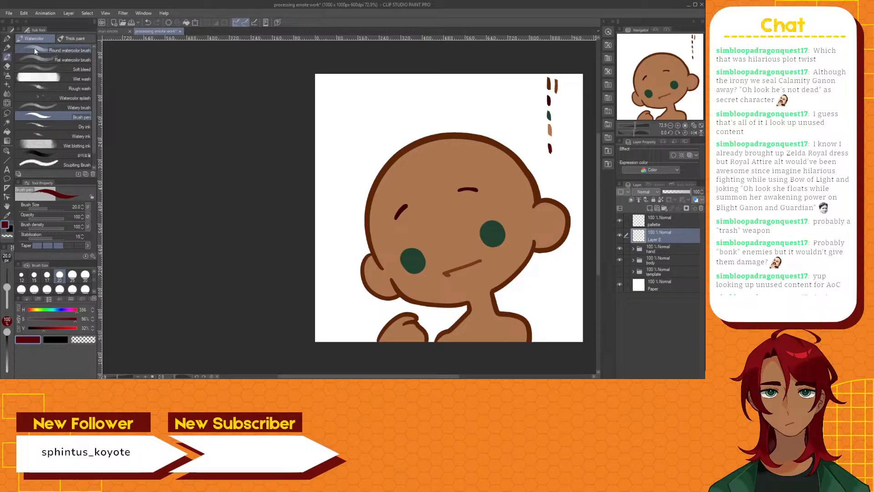
left_click(7, 38)
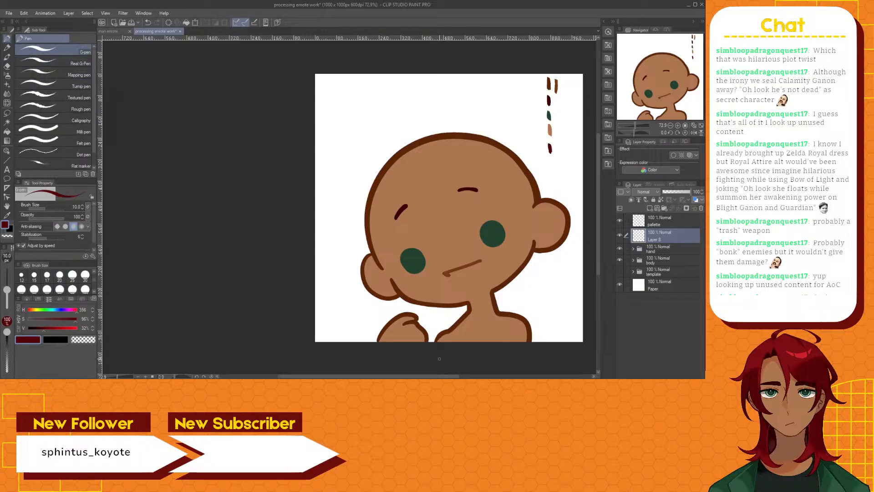
left_click_drag(437, 377, 467, 377)
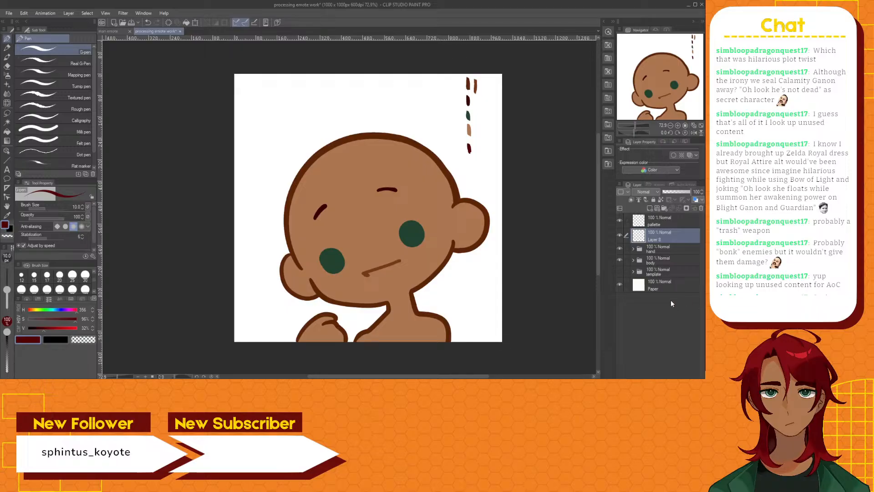
left_click(674, 287)
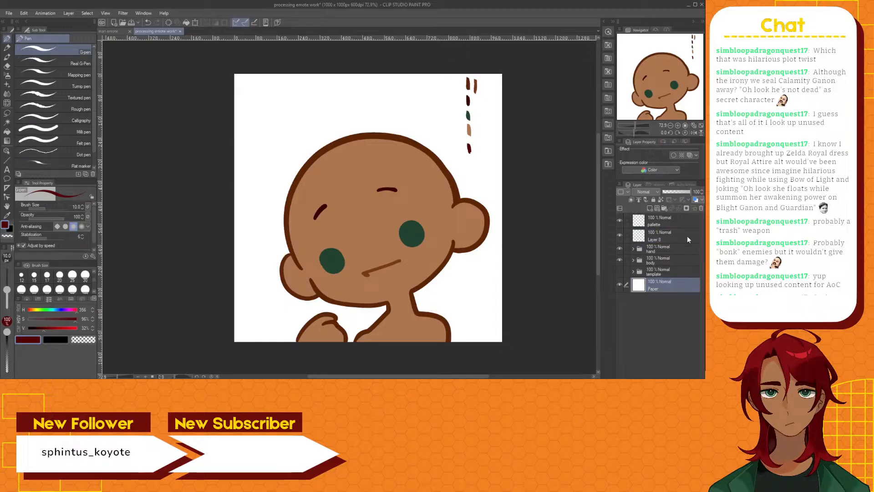
left_click(696, 200)
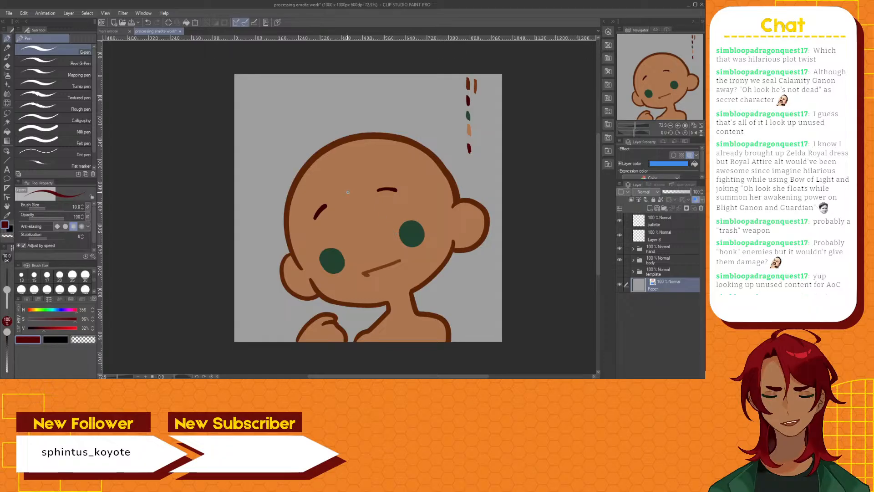
Outline dark red bangs across the forehead and a side lock beside the right ear on the layer above the hand folder
left_click(664, 238)
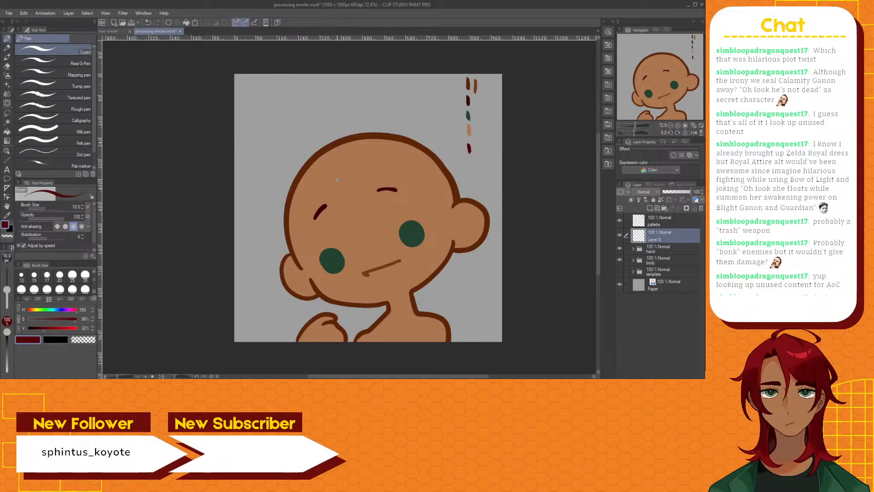
left_click_drag(352, 377, 358, 377)
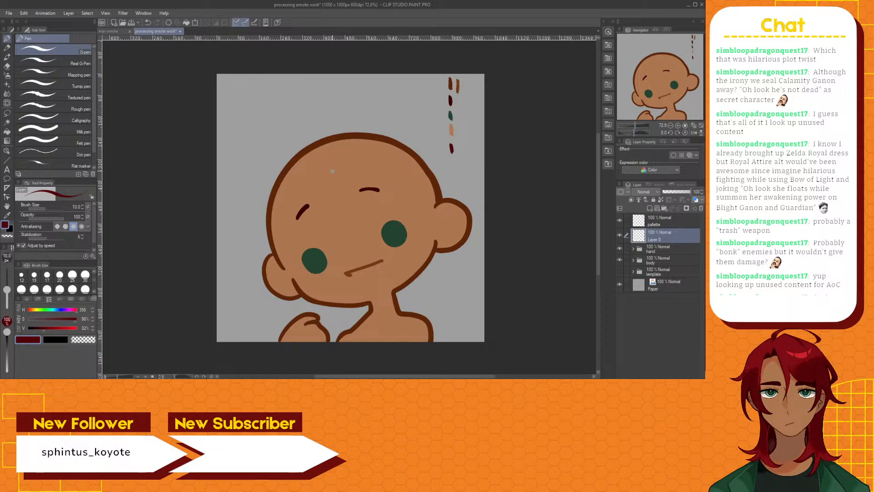
mouse_move(328, 166)
left_mouse_down()
mouse_move(343, 196)
mouse_move(346, 236)
mouse_move(347, 174)
left_mouse_up()
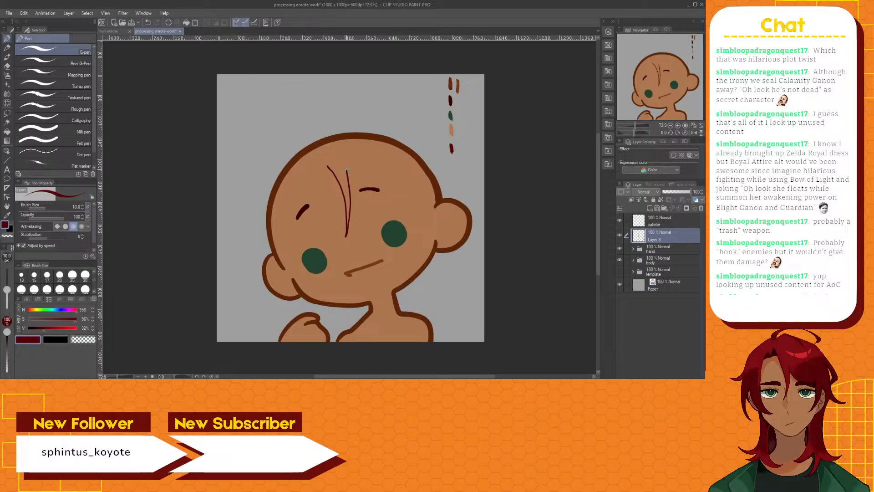
left_click_drag(347, 172, 413, 207)
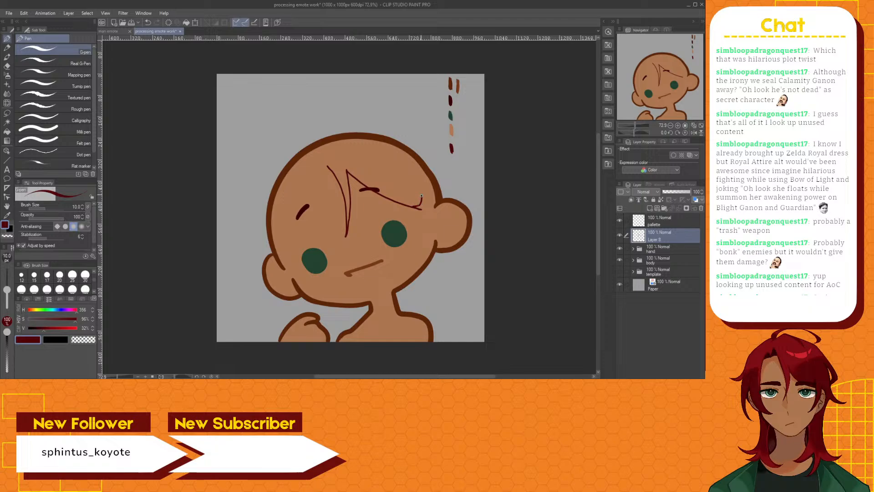
left_click_drag(421, 192, 411, 258)
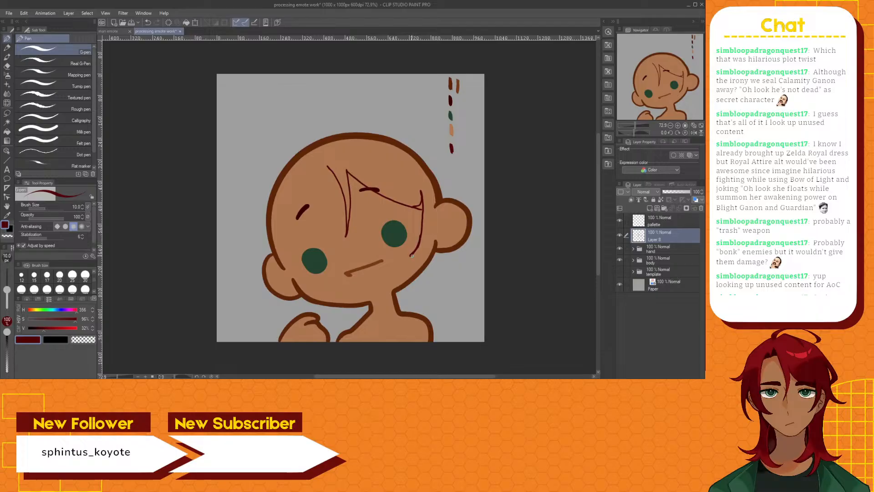
left_click_drag(411, 257, 434, 216)
scroll(431, 220, "up", 3)
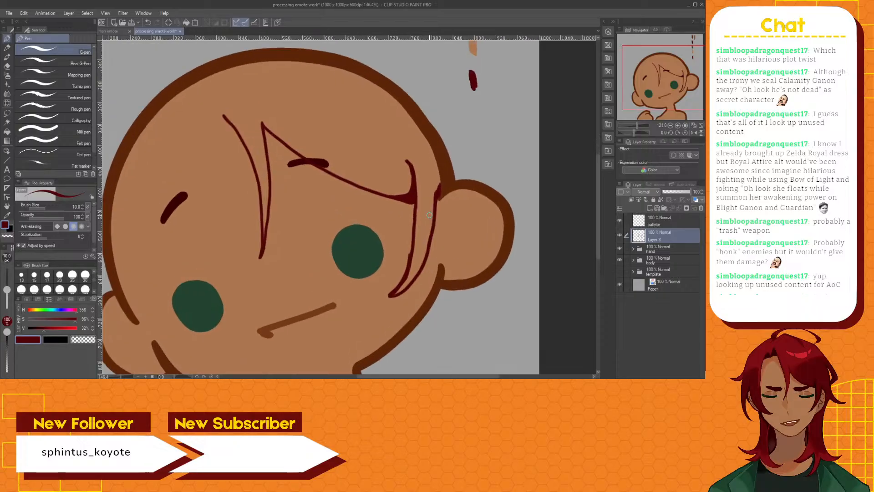
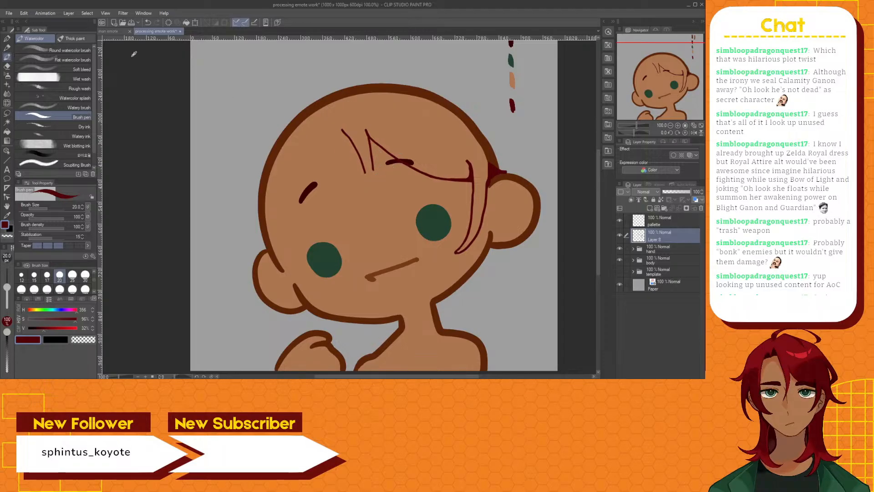
Draw the long tapering strand of the central bangs down between the eyes with the G-pen
left_click(8, 39)
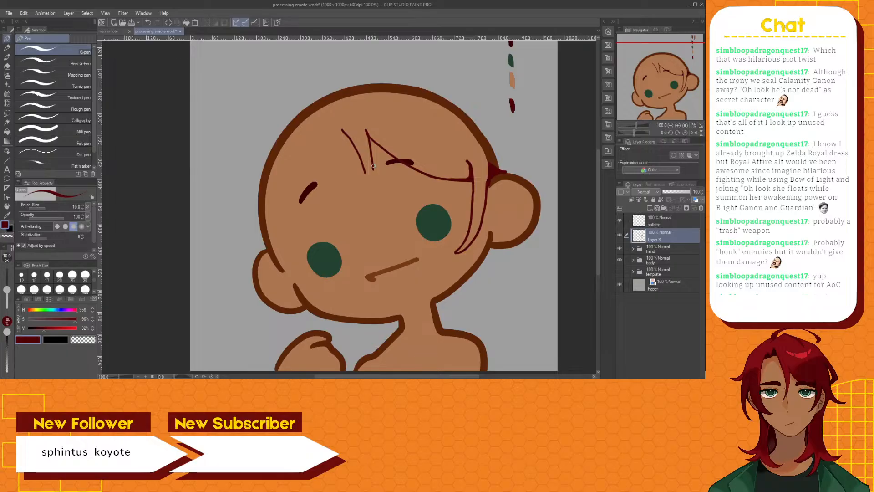
left_click_drag(374, 172, 365, 233)
left_click_drag(364, 171, 364, 233)
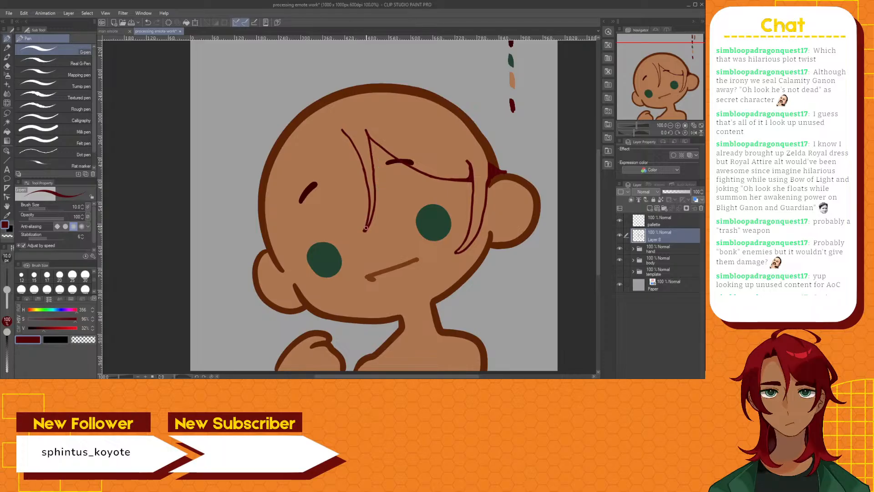
Try a hair line branching from the central strand up toward the upper-left forehead
mouse_move(369, 207)
left_mouse_down()
mouse_move(346, 158)
mouse_move(324, 143)
left_mouse_up()
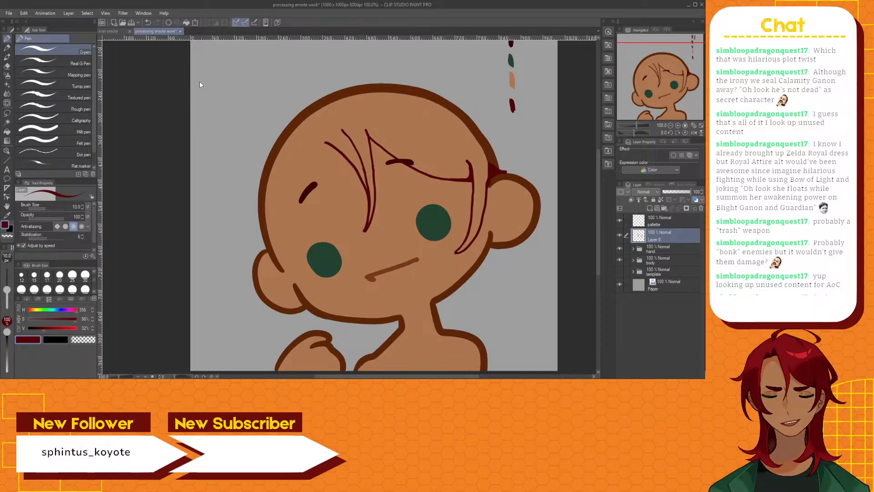
key("ctrl+z")
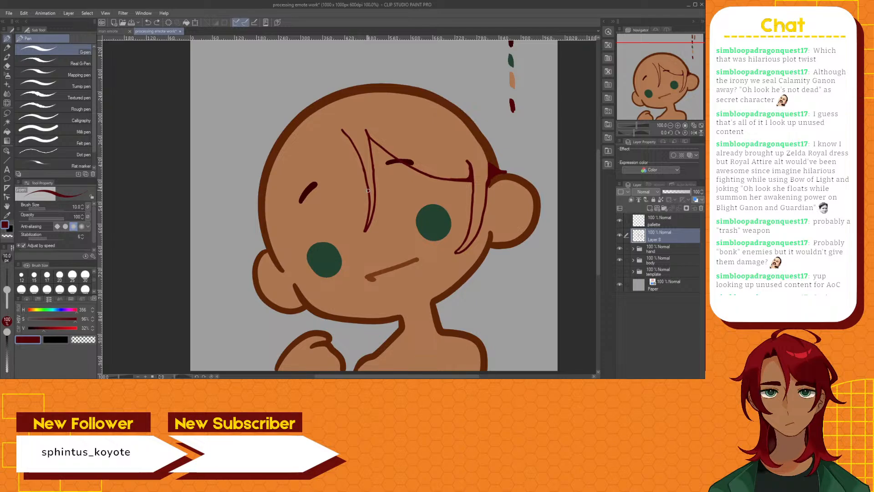
left_click_drag(367, 182, 336, 138)
key("ctrl+z")
Erase the central strand's left line, redraw it as a wider smooth curve from the tip, and add a fuller right edge
left_click(6, 66)
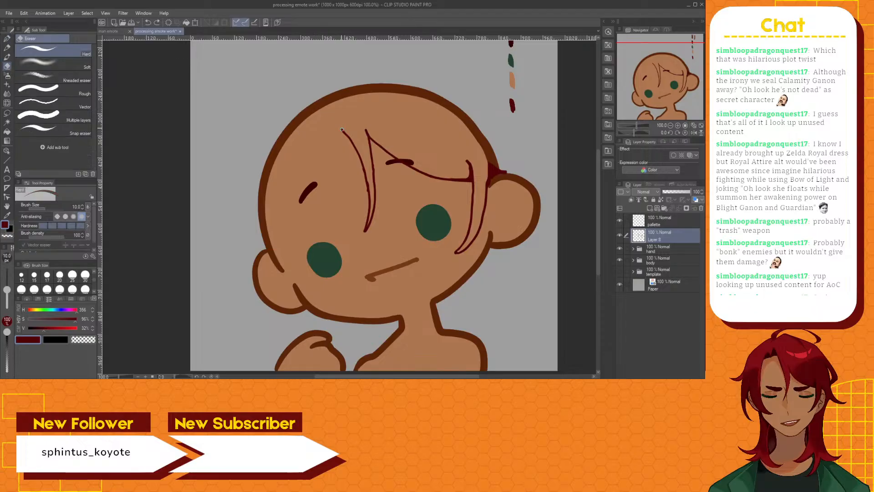
left_click_drag(349, 138, 366, 181)
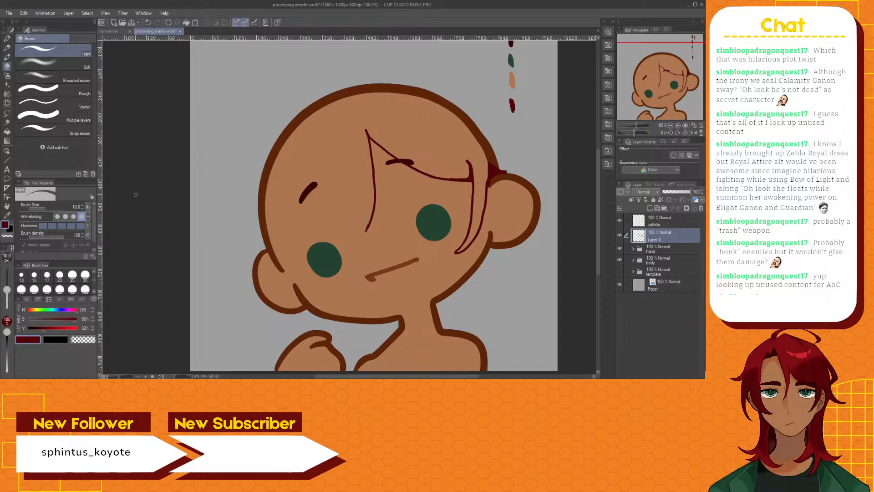
left_click(8, 40)
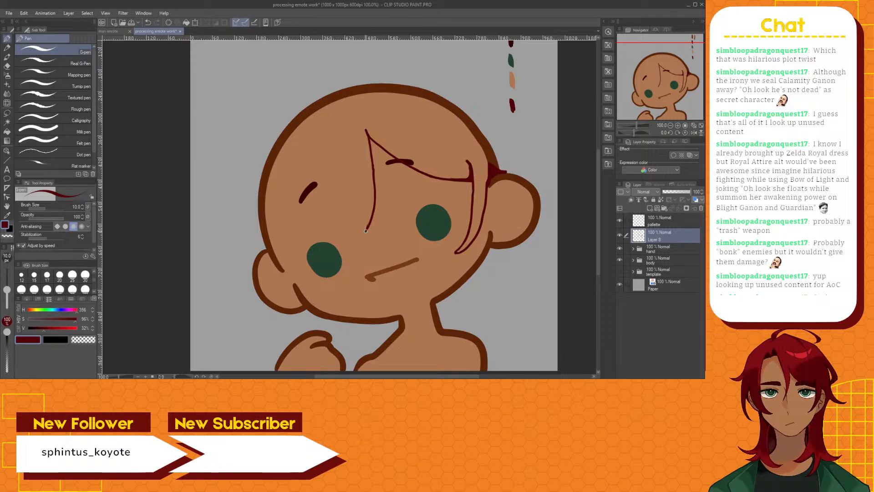
mouse_move(365, 230)
left_mouse_down()
mouse_move(360, 165)
mouse_move(335, 128)
left_mouse_up()
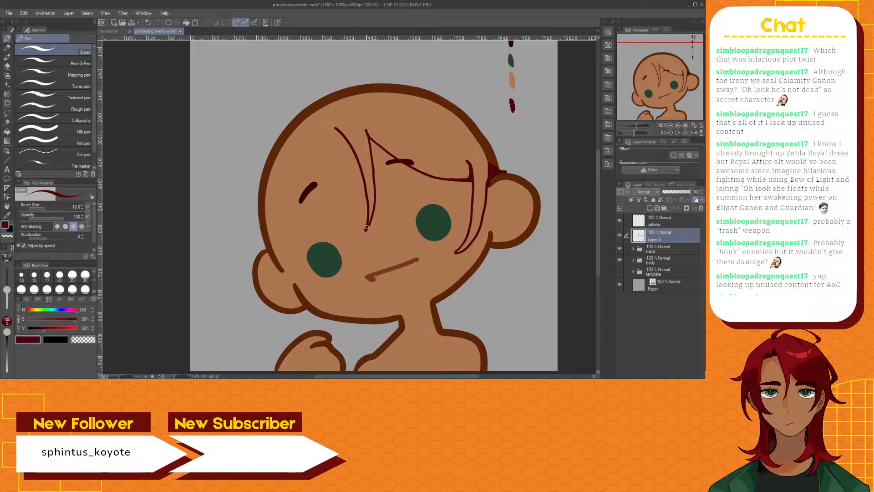
mouse_move(365, 230)
left_mouse_down()
mouse_move(380, 168)
mouse_move(365, 130)
left_mouse_up()
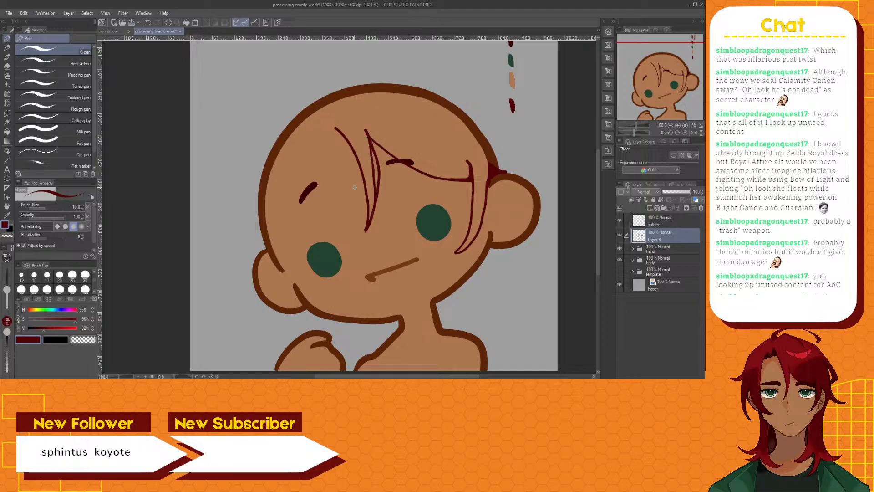
Erase the surplus inner line along the central strand's right edge and clean up the joined outline near its tip
left_click(8, 66)
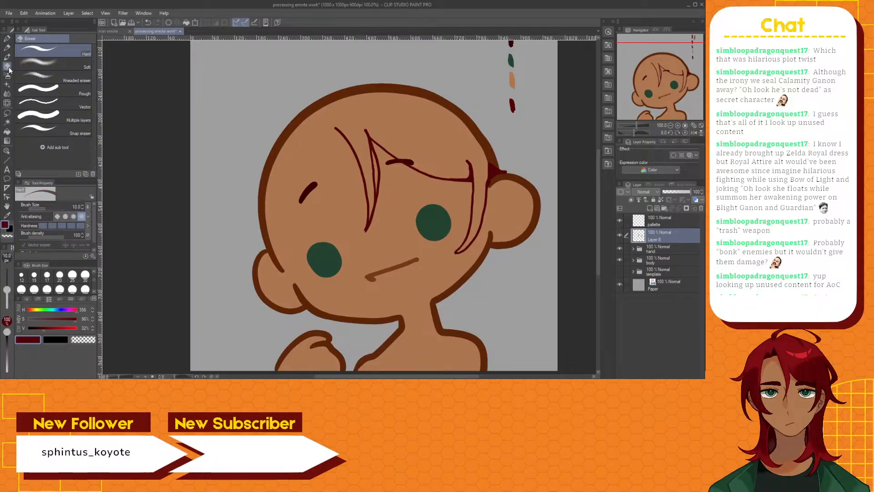
mouse_move(372, 167)
left_mouse_down()
mouse_move(366, 137)
mouse_move(374, 197)
left_mouse_up()
left_click(8, 40)
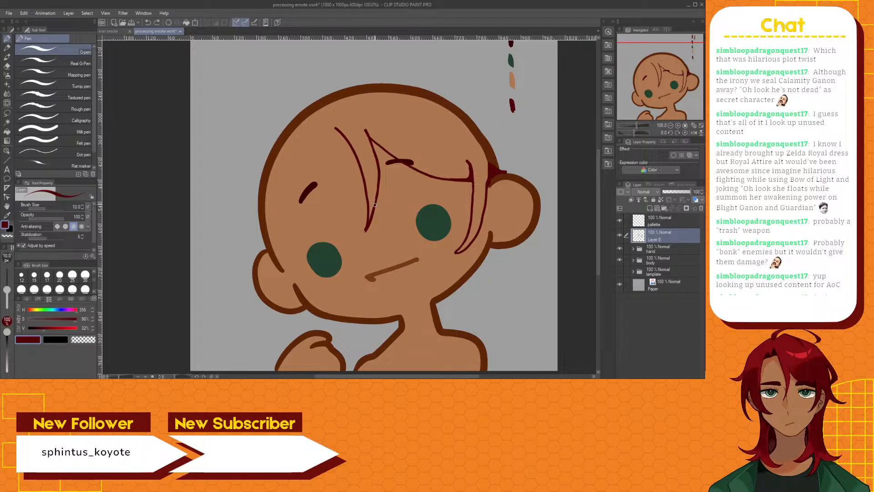
left_click_drag(376, 194, 375, 205)
Try extra strokes at the bangs' peak and from the central strand's left line toward the hairline
left_click_drag(365, 131, 377, 145)
key("ctrl+z")
mouse_move(344, 136)
left_mouse_down()
mouse_move(315, 96)
mouse_move(312, 123)
left_mouse_up()
key("ctrl+z")
mouse_move(337, 129)
left_mouse_down()
mouse_move(311, 110)
mouse_move(317, 135)
left_mouse_up()
key("ctrl+z")
key("ctrl+z")
Extend the central strand's left line up to the head outline and end it in a short hook, removing the extra curl
mouse_move(335, 128)
left_mouse_down()
mouse_move(310, 113)
mouse_move(311, 136)
left_mouse_up()
mouse_move(313, 136)
left_mouse_down()
mouse_move(297, 130)
mouse_move(295, 143)
left_mouse_up()
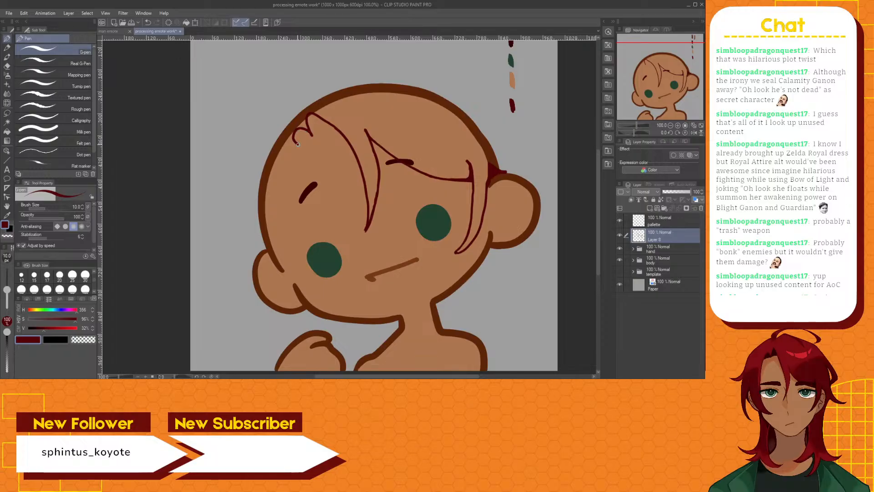
key("ctrl+z")
key("ctrl+z")
Try a long side lock outline sweeping from the upper-left hairline around the left eye to the lower cheek
mouse_move(313, 136)
left_mouse_down()
mouse_move(294, 130)
mouse_move(287, 152)
mouse_move(293, 233)
mouse_move(316, 279)
mouse_move(343, 292)
left_mouse_up()
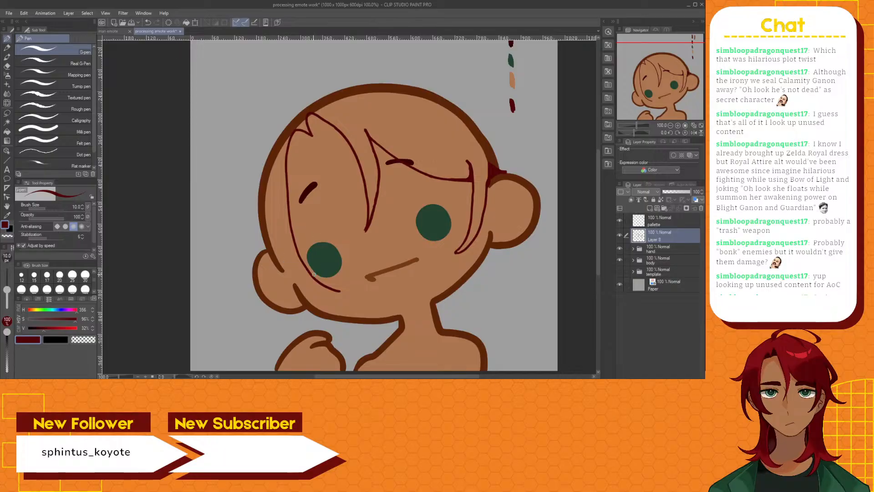
scroll(357, 212, "down", 2)
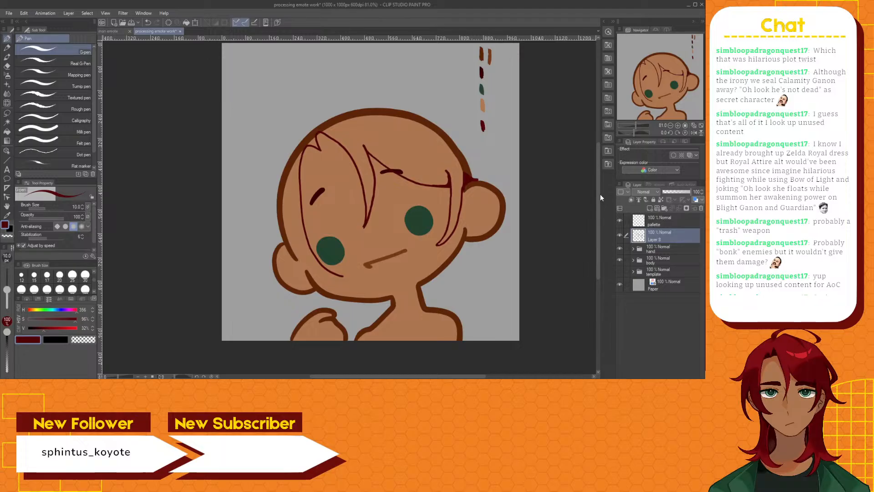
left_click_drag(600, 192, 599, 204)
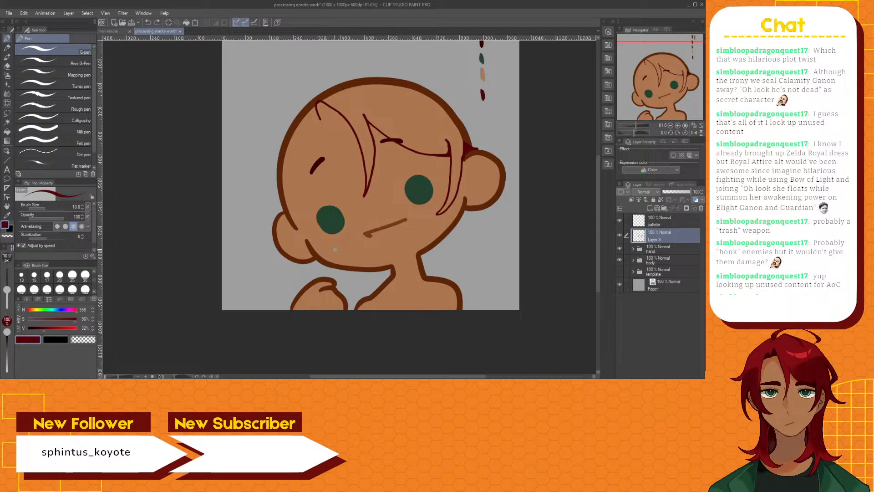
mouse_move(343, 254)
left_mouse_down()
mouse_move(322, 242)
mouse_move(298, 201)
mouse_move(293, 130)
mouse_move(311, 113)
left_mouse_up()
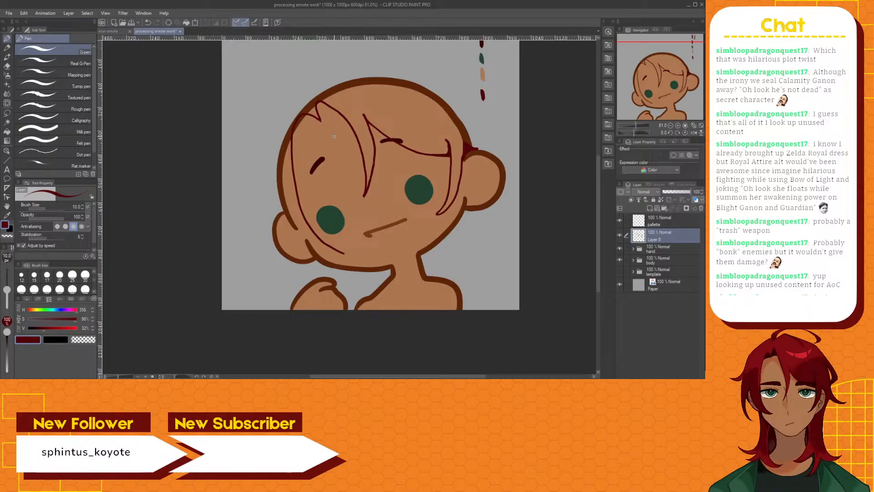
key("ctrl+z")
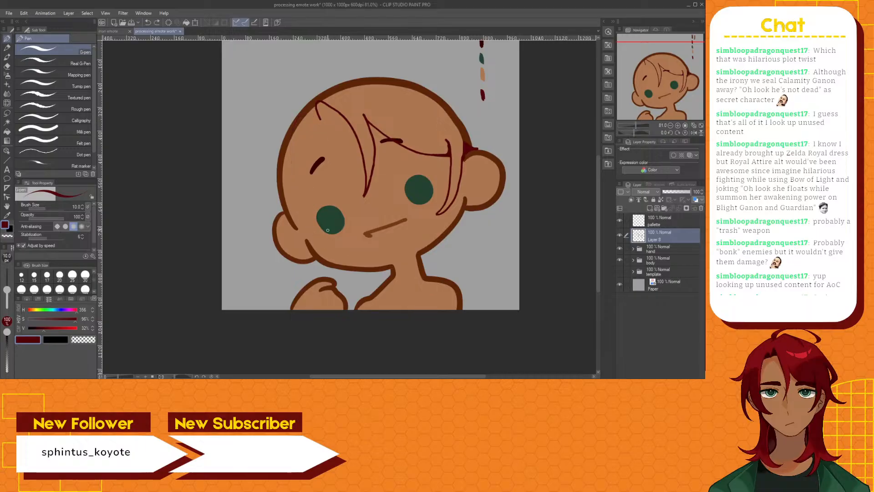
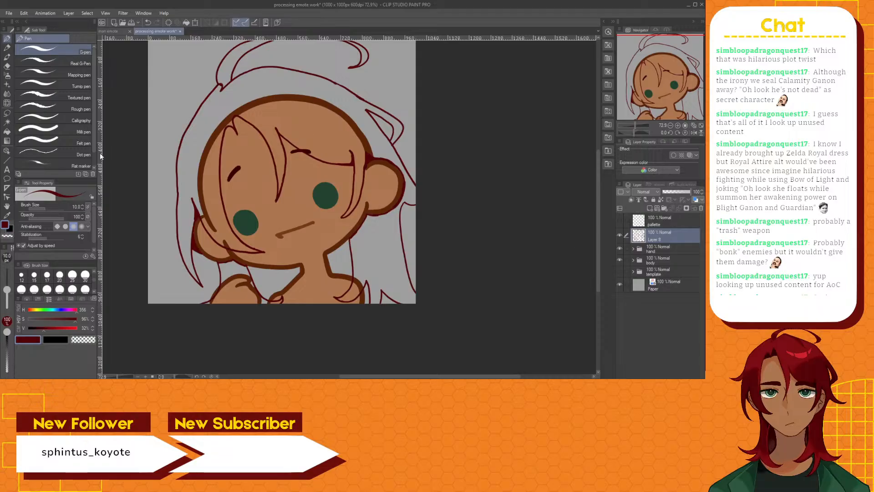
Move the hand folder above Layer 8 in the layer stack
left_click(7, 113)
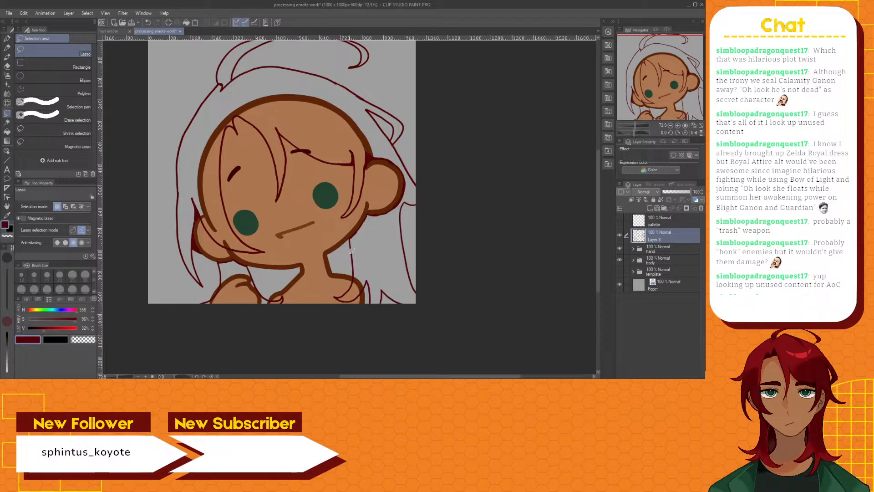
scroll(350, 249, "up", 2)
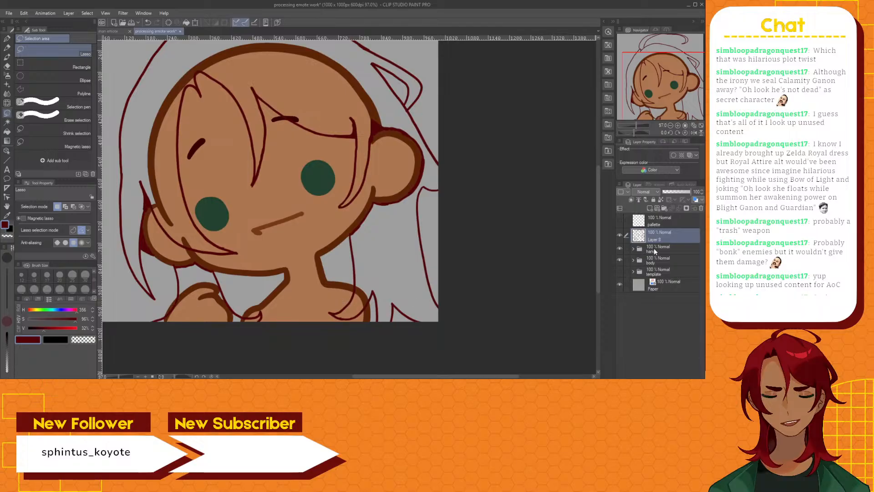
left_click_drag(655, 251, 660, 232)
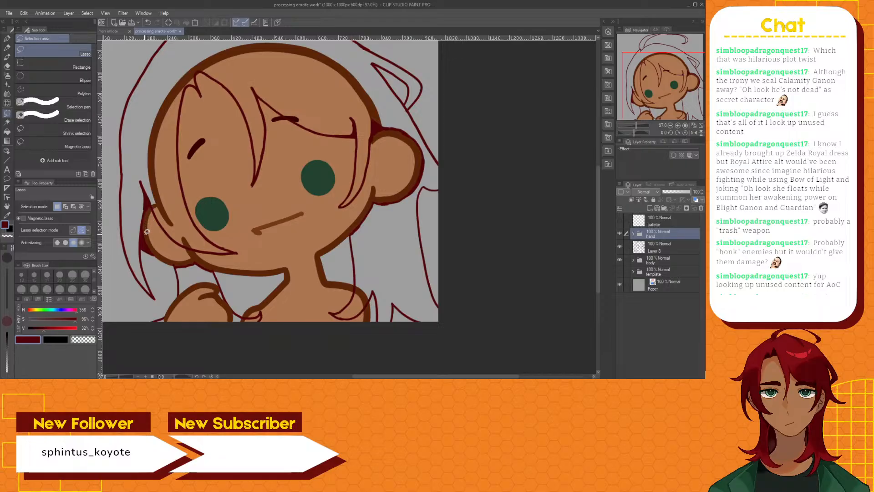
scroll(148, 220, "up", 3)
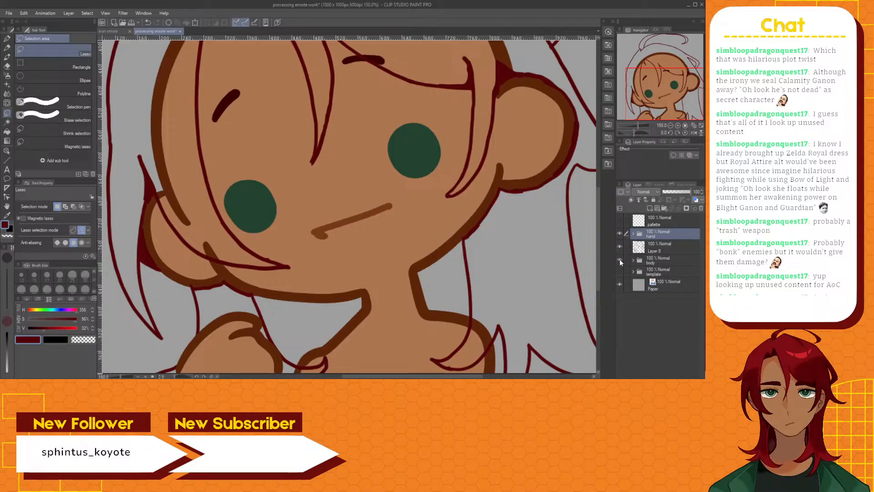
Lasso Layer 8's dark red line around the right ear and jaw, cut it onto its own layer and place that below the body folder
left_click(657, 246)
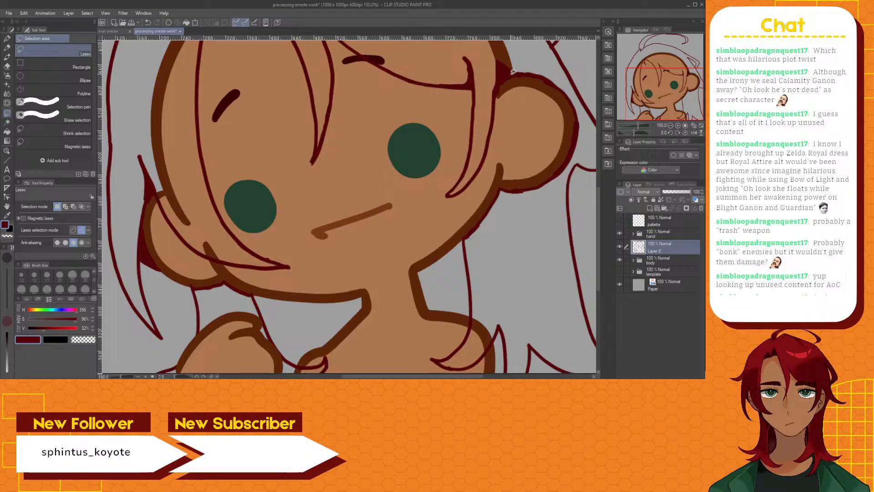
mouse_move(516, 79)
left_mouse_down()
mouse_move(518, 66)
mouse_move(561, 81)
left_mouse_up()
left_click_drag(572, 160, 548, 190)
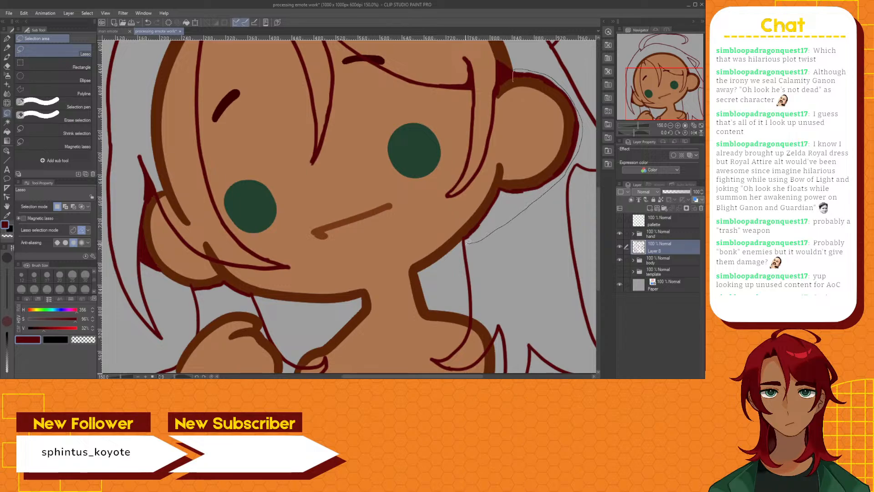
mouse_move(465, 241)
left_mouse_down()
mouse_move(460, 235)
mouse_move(489, 196)
left_mouse_up()
left_click_drag(504, 166, 508, 147)
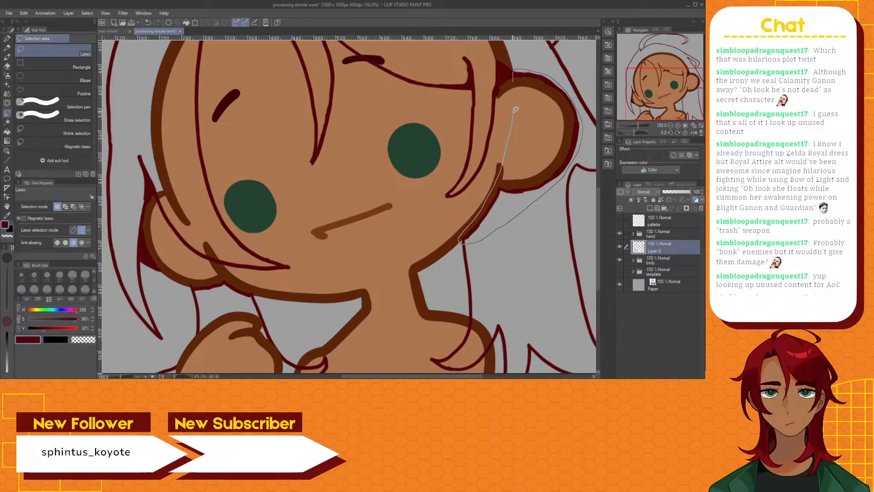
left_click_drag(516, 110, 515, 79)
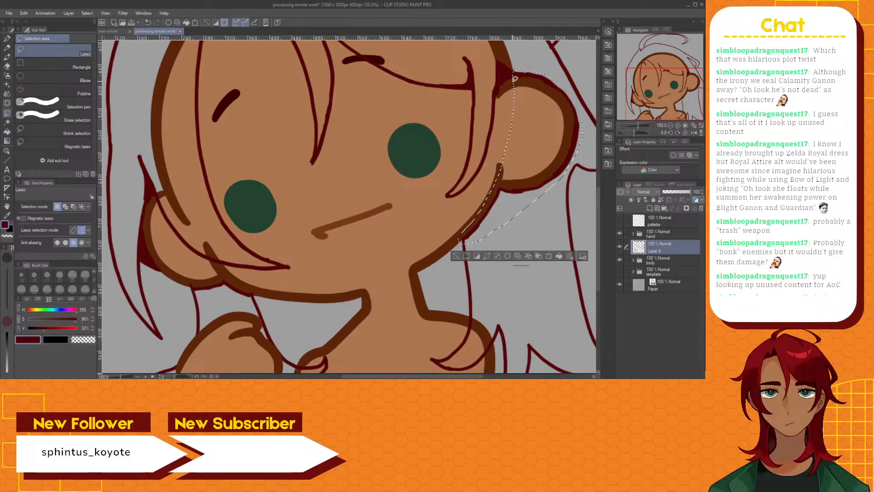
left_click(530, 257)
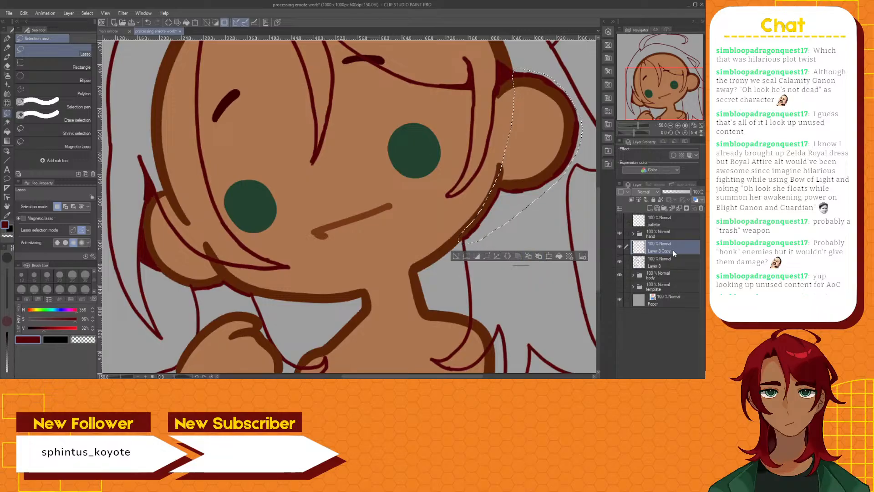
left_click_drag(671, 249, 669, 281)
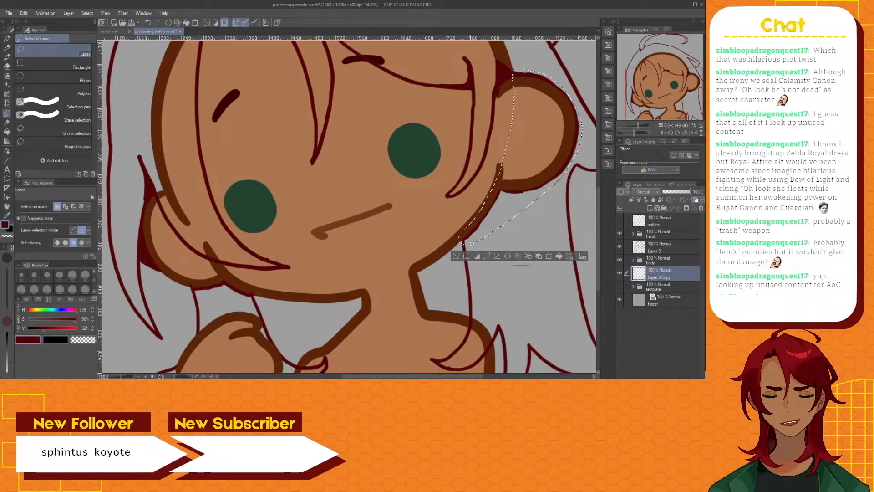
left_click(456, 256)
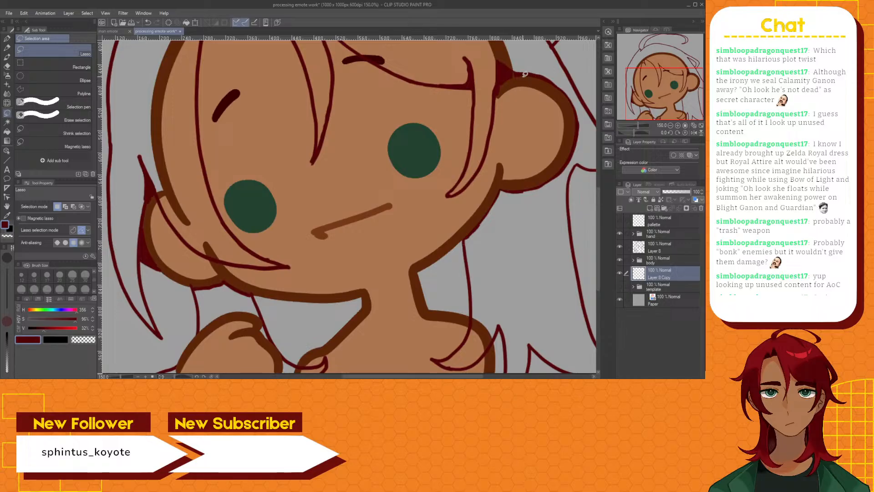
Touch up the dark red hair line on Layer 8 with the G-pen where it meets the right ear's upper edge
scroll(522, 72, "up", 1)
scroll(522, 72, "up", 2)
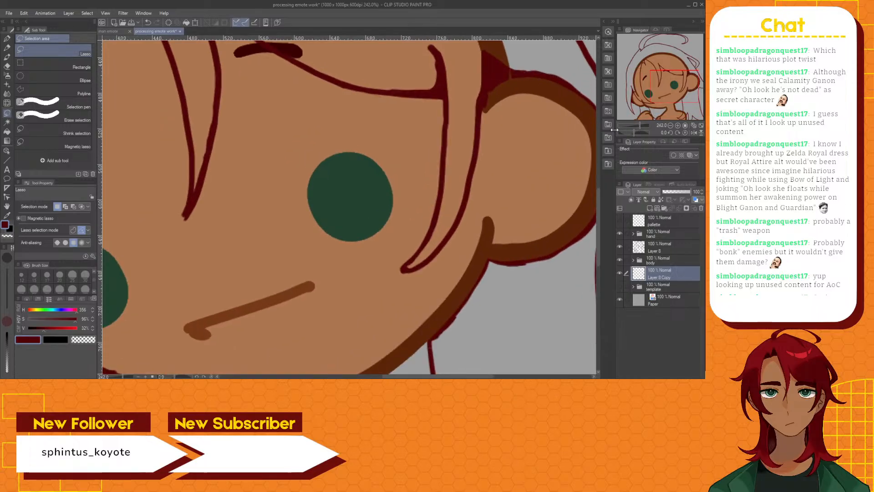
left_click_drag(599, 200, 600, 184)
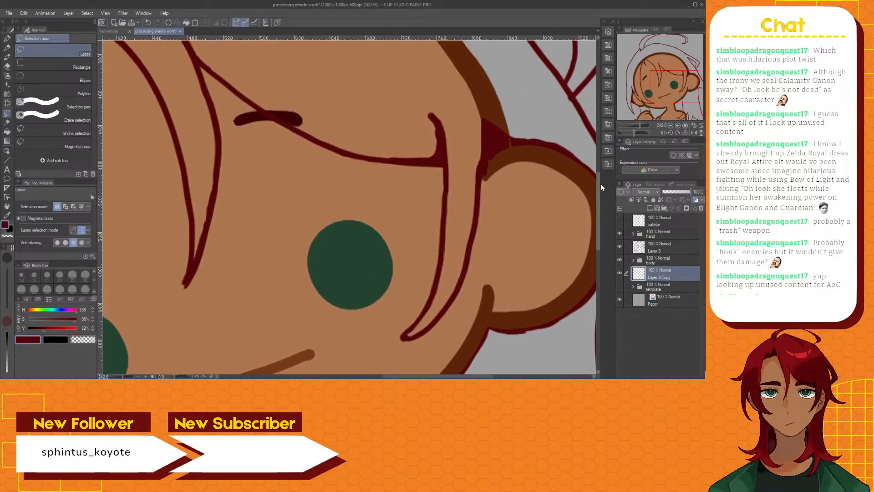
left_click(658, 246)
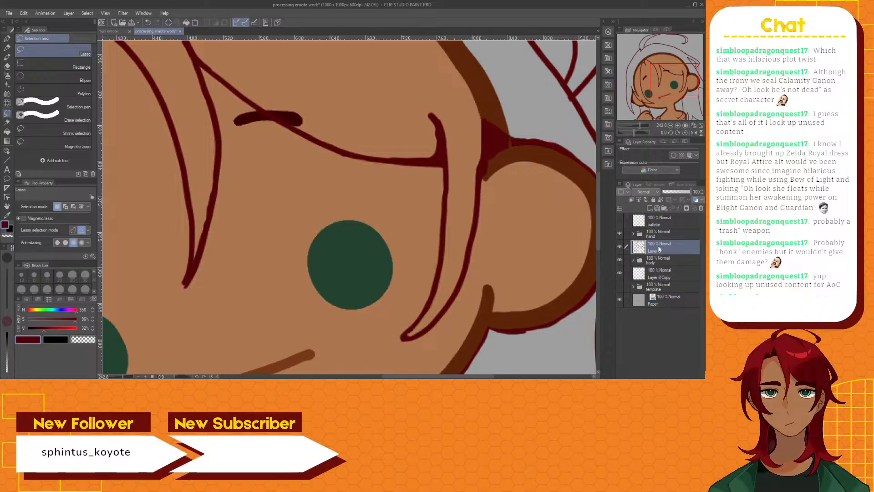
left_click(8, 37)
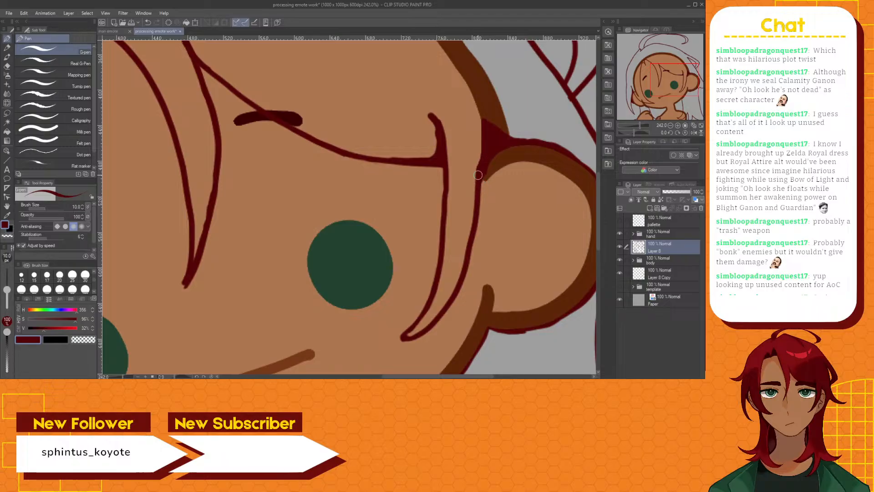
Lasso Layer 8's dark red lines beneath the left ear and jaw, cut them onto a separate layer and place it below Layer 8 Copy
scroll(478, 175, "down", 3)
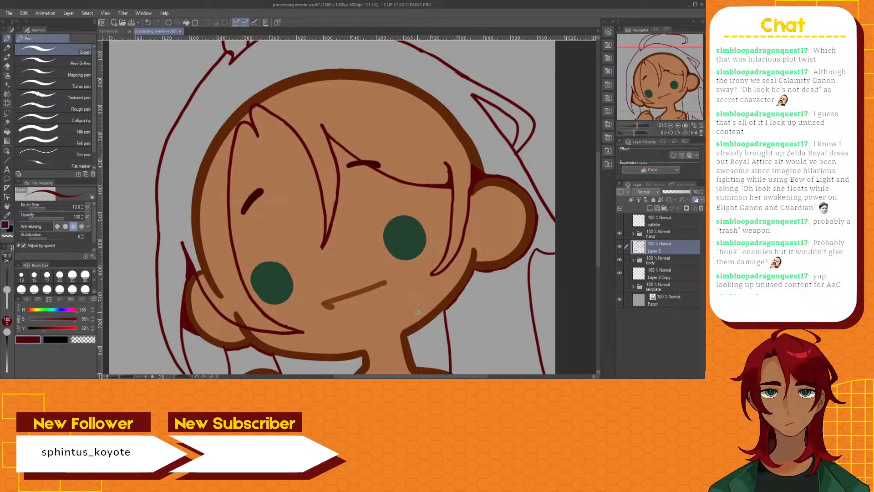
left_click_drag(380, 375, 342, 375)
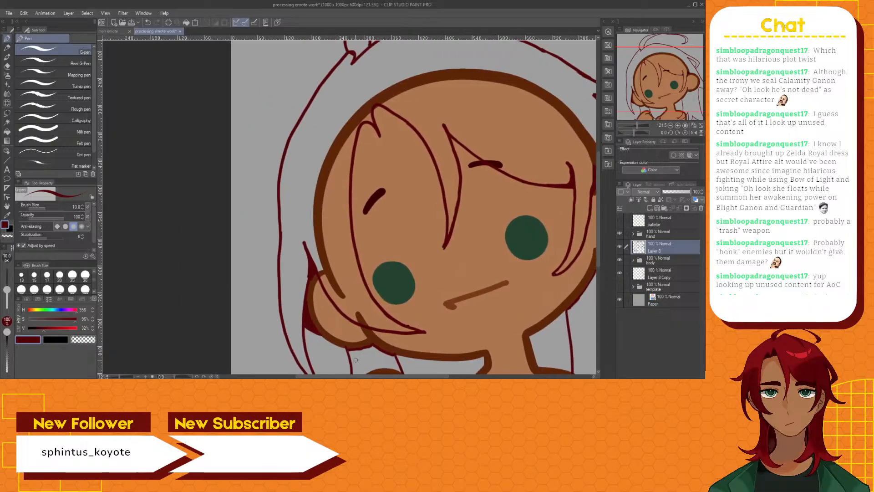
left_click_drag(600, 199, 599, 239)
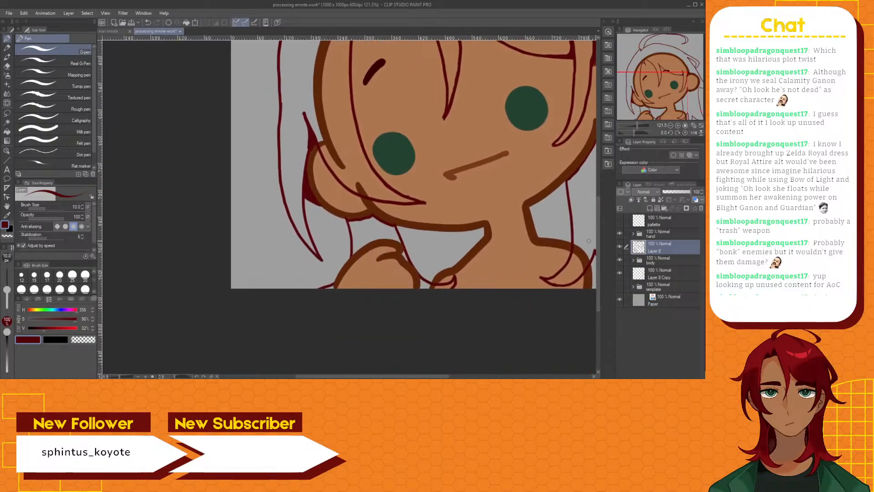
scroll(314, 153, "up", 3)
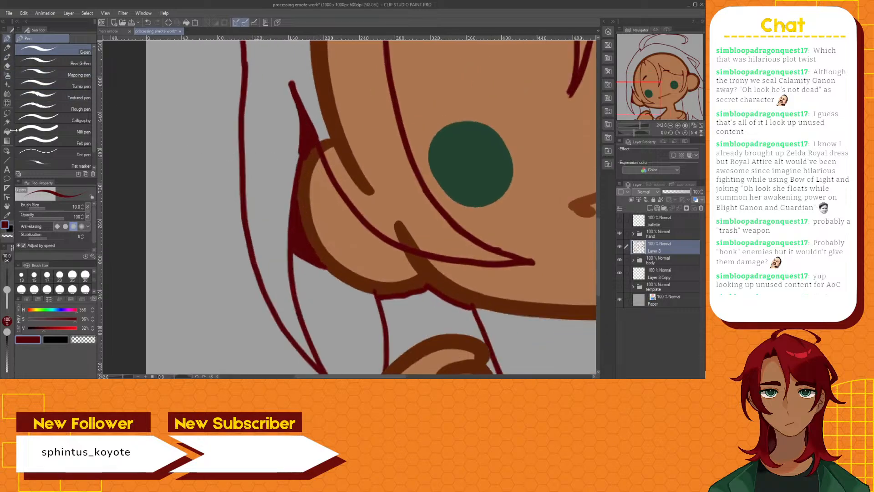
left_click(6, 113)
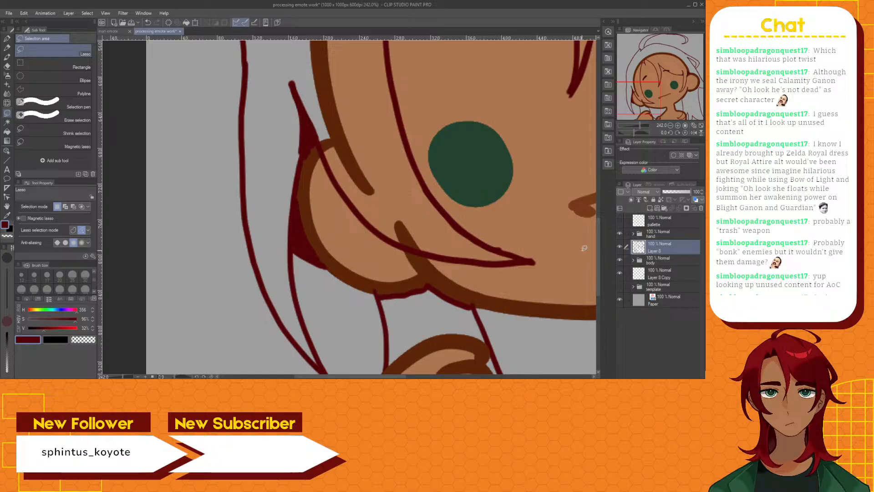
left_click_drag(599, 242, 596, 250)
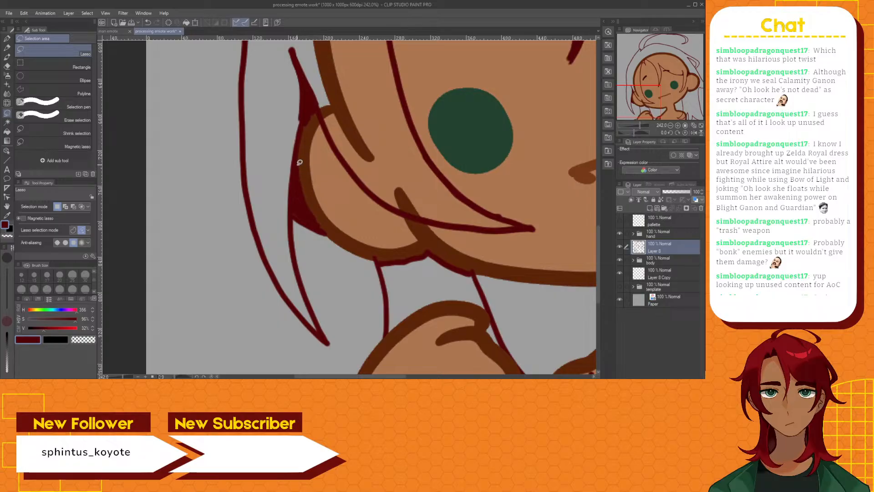
mouse_move(299, 162)
left_mouse_down()
mouse_move(311, 223)
mouse_move(355, 261)
mouse_move(396, 274)
mouse_move(482, 277)
mouse_move(479, 264)
mouse_move(443, 242)
mouse_move(377, 243)
mouse_move(349, 231)
mouse_move(320, 206)
mouse_move(297, 162)
left_mouse_up()
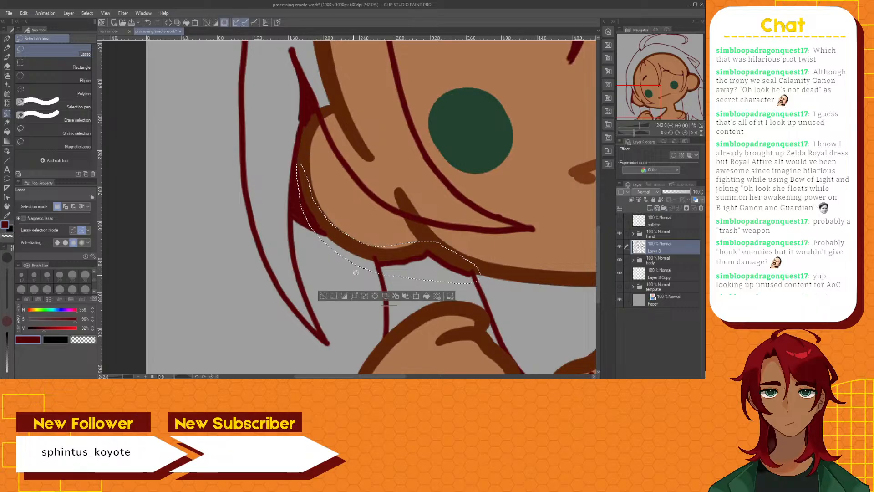
left_click(395, 297)
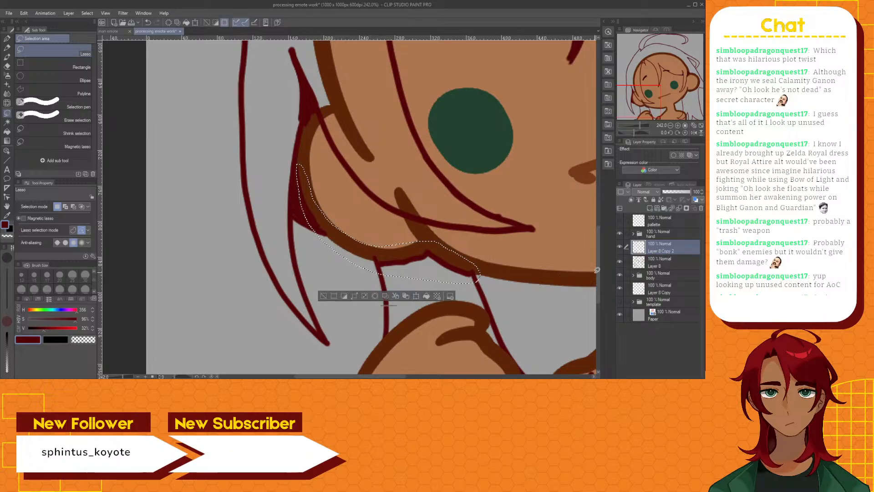
left_click_drag(661, 251, 655, 296)
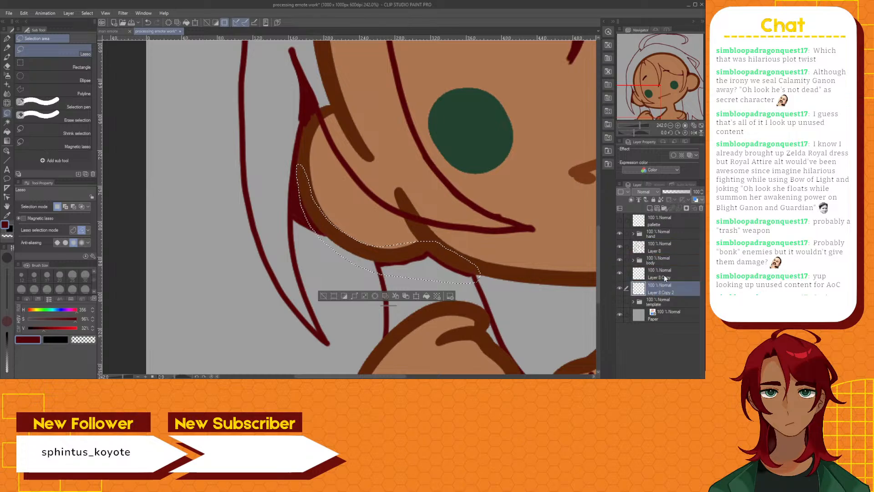
Merge Layer 8 Copy down into Layer 8 Copy 2 and clear the lasso selection
left_click(627, 273)
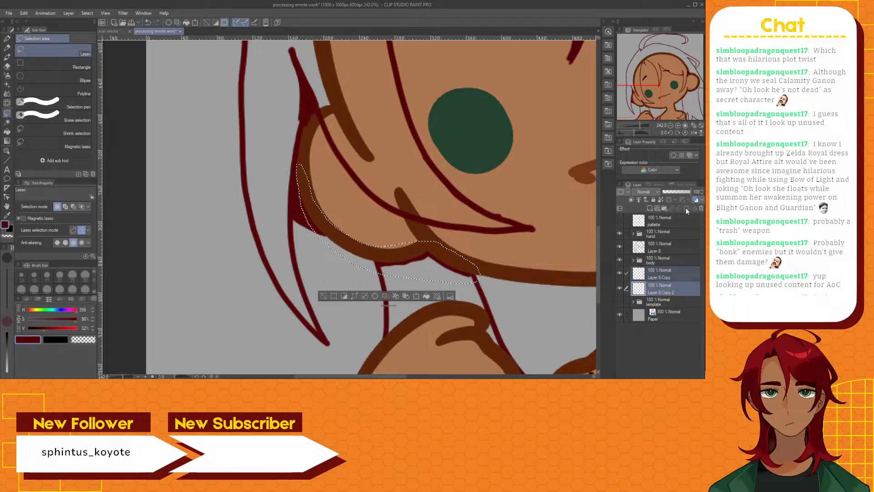
left_click(666, 273)
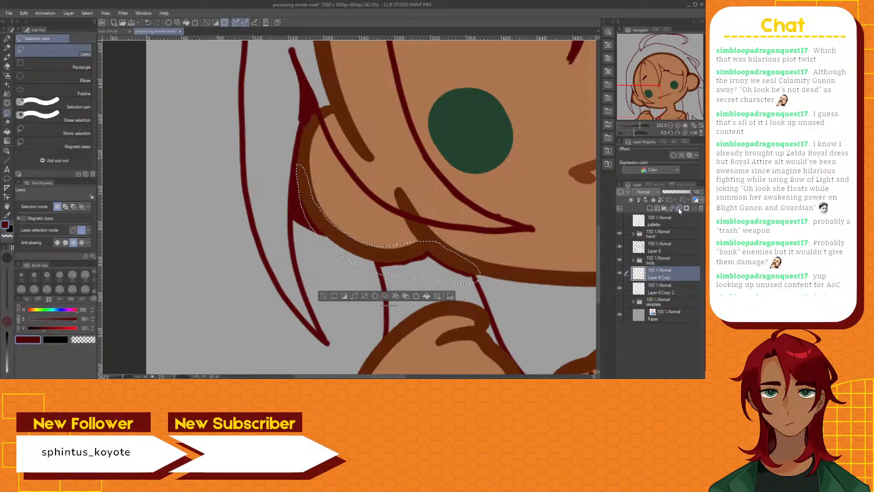
left_click(678, 208)
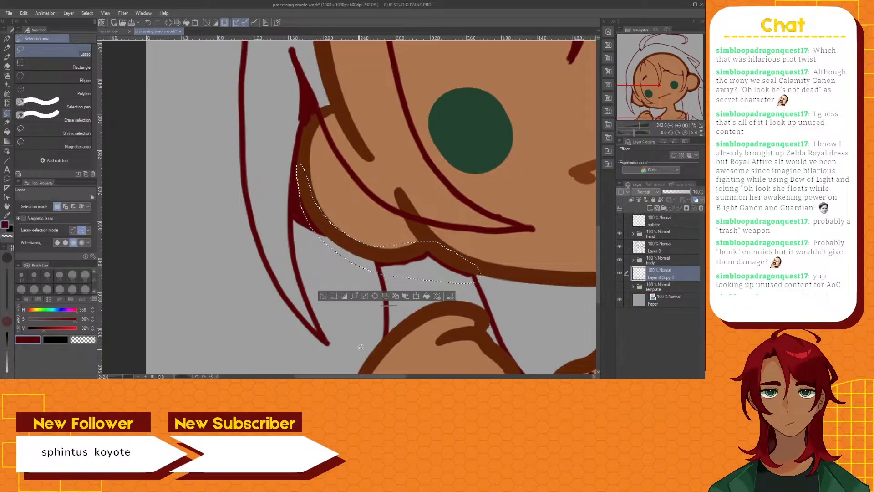
left_click(324, 296)
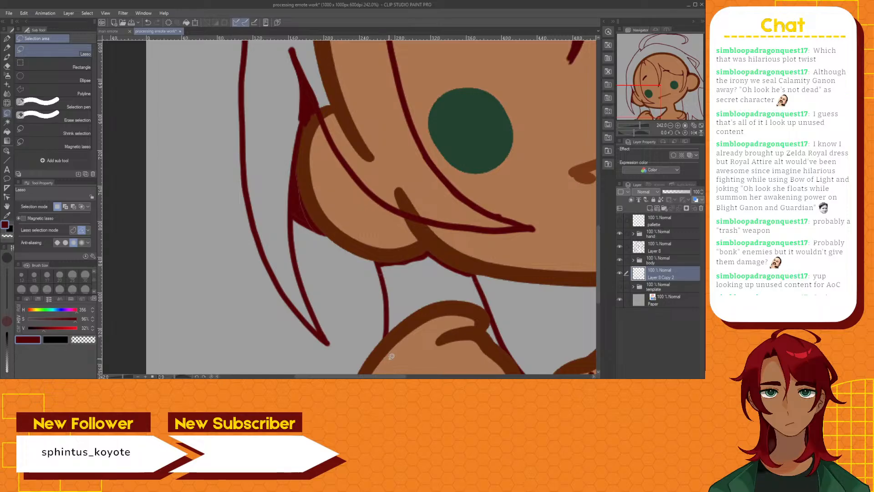
Toggle Layer 8 Copy 2's visibility and check the hair lines behind both ears and along the jaw
left_click(620, 272)
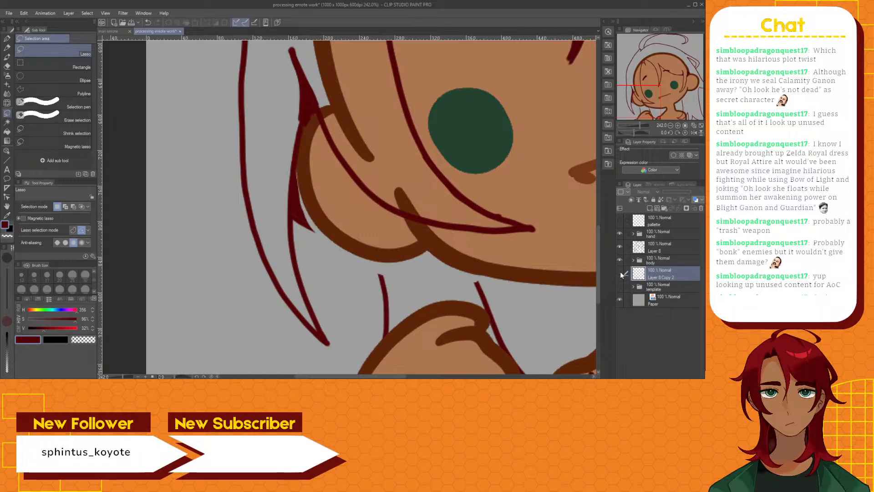
left_click(620, 272)
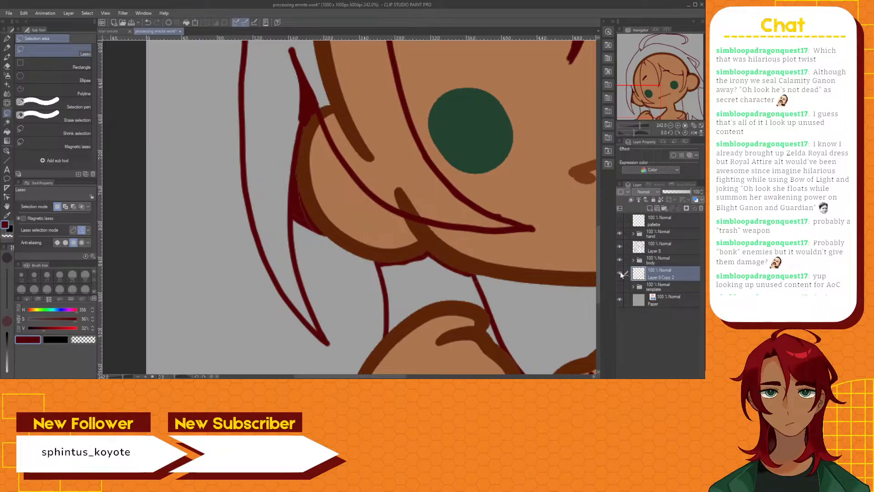
left_click_drag(406, 377, 540, 377)
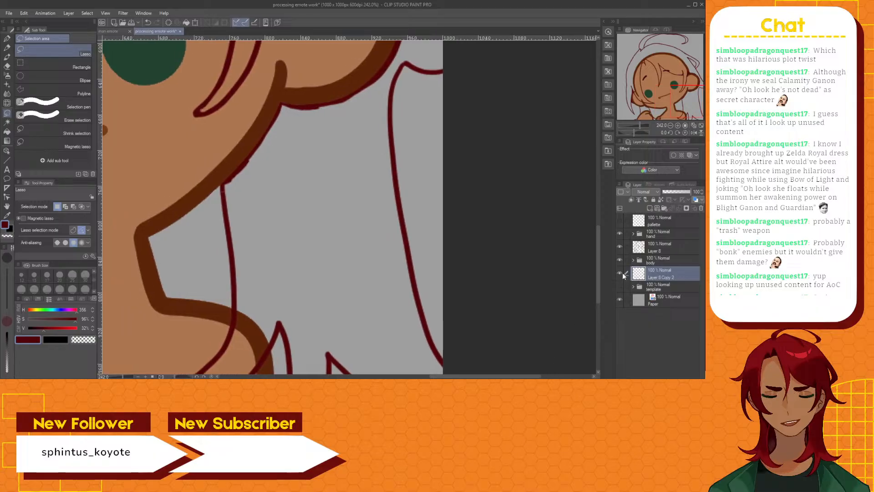
left_click_drag(597, 263, 581, 269)
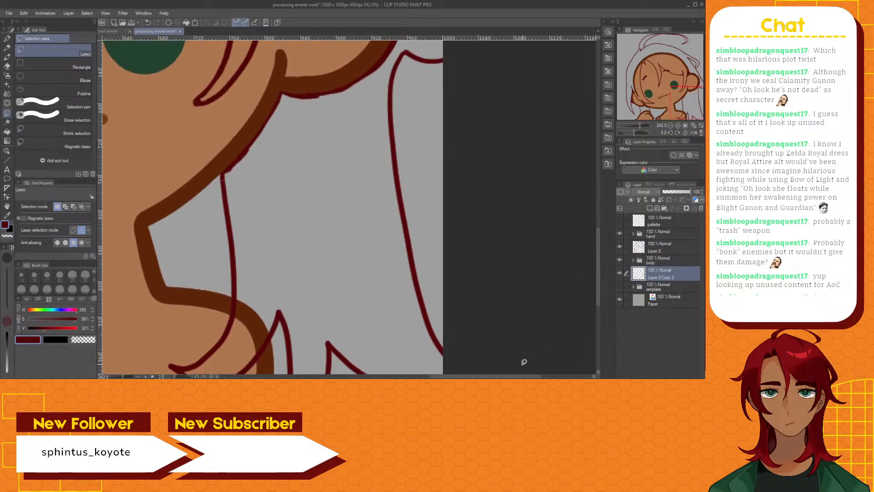
left_click_drag(513, 376, 382, 378)
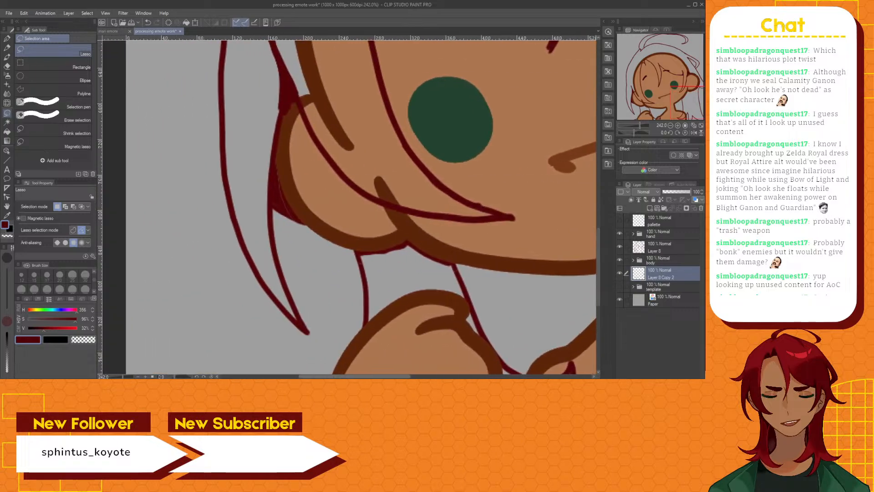
Choose the G-pen at size 10 on Layer 8 Copy 2 for the dark red area beside the left ear
left_click(7, 58)
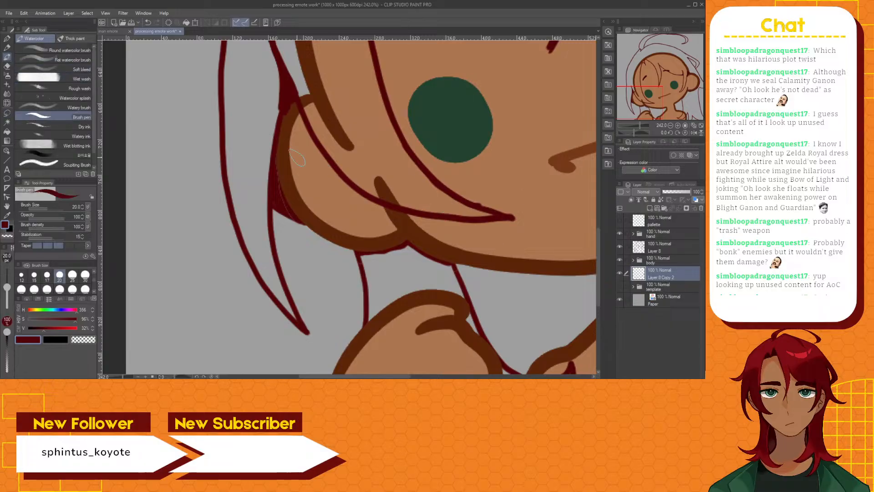
scroll(306, 214, "up", 2)
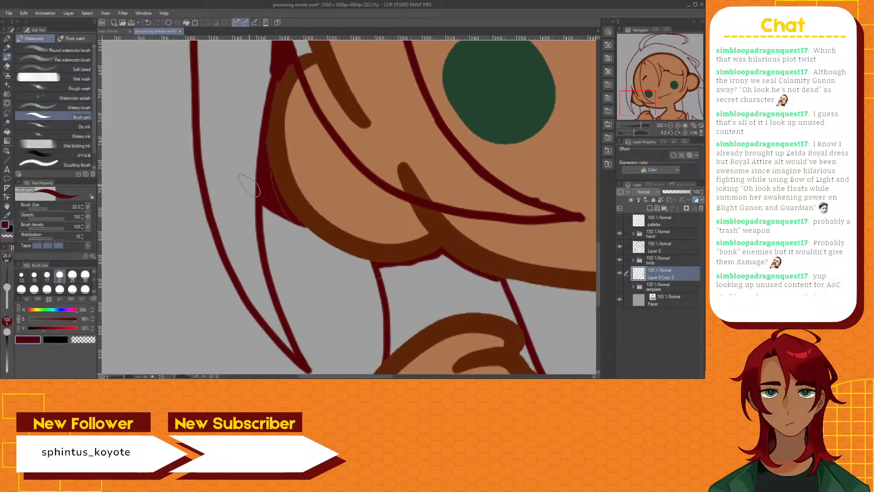
left_click(7, 39)
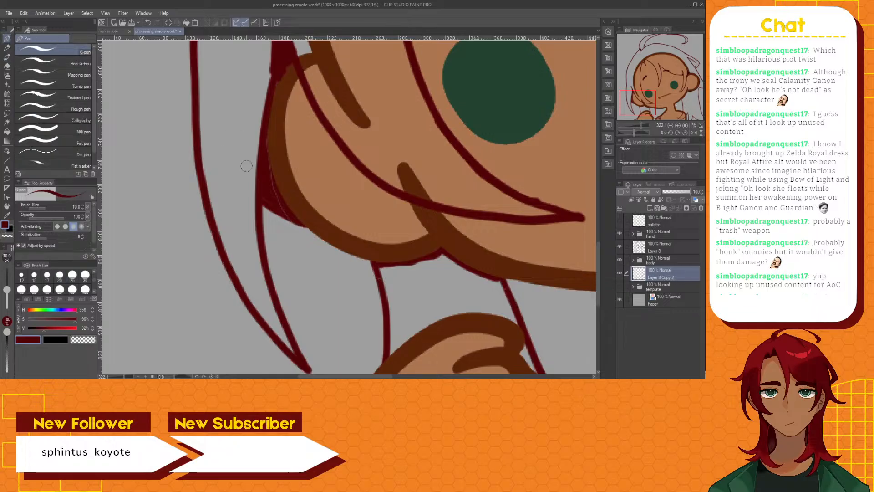
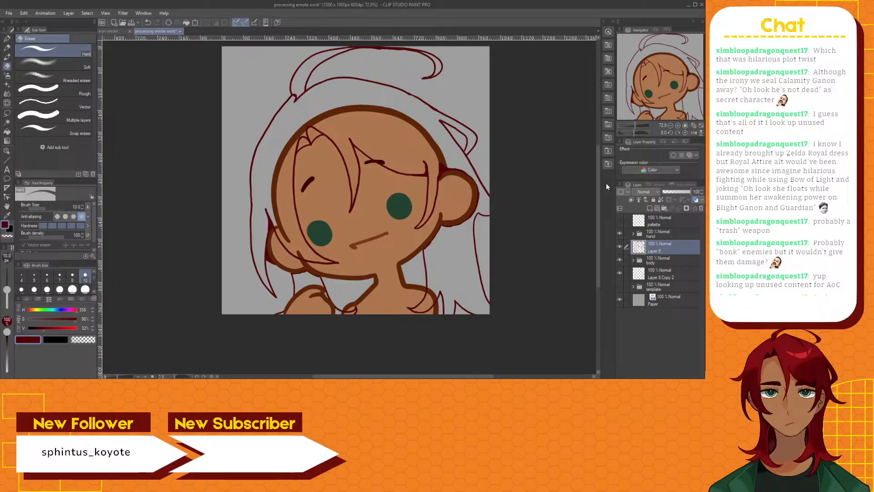
Fill the base of the loose hair strand above the head in dark red with the Brush pen at size 20
left_click_drag(600, 185, 600, 153)
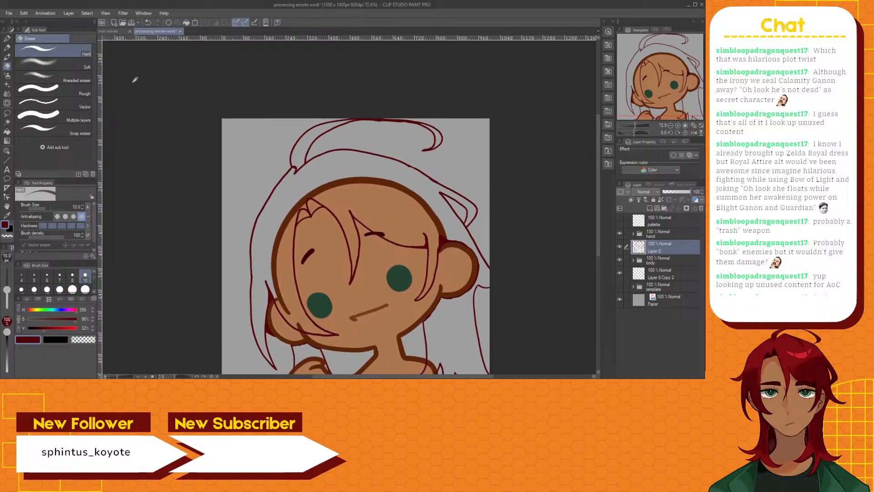
left_click(7, 39)
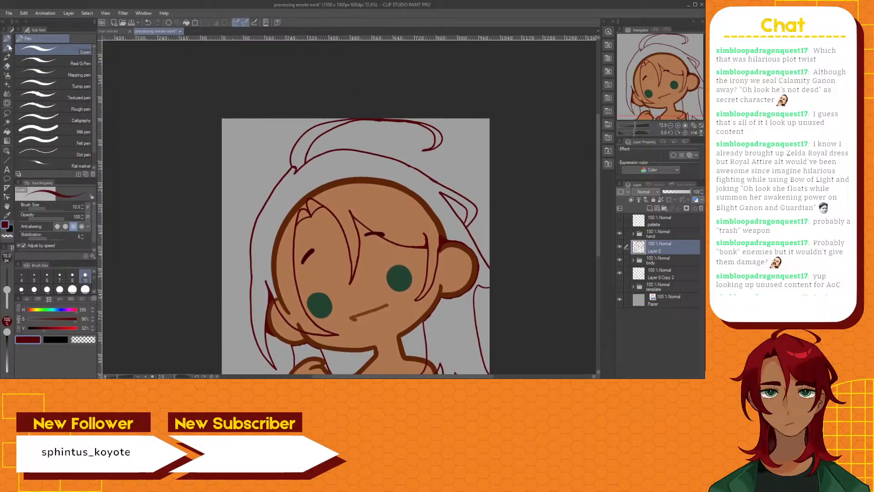
left_click(6, 56)
scroll(304, 169, "up", 3)
scroll(305, 164, "up", 2)
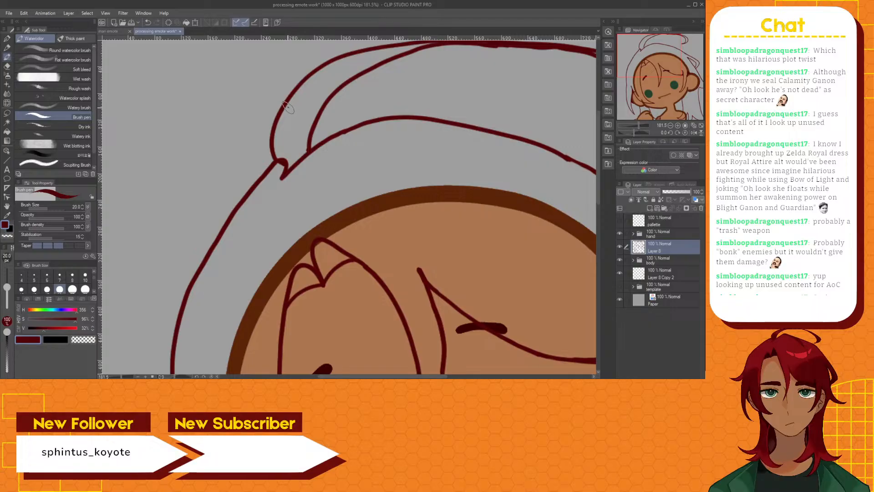
mouse_move(286, 108)
left_mouse_down()
mouse_move(314, 118)
mouse_move(291, 112)
mouse_move(303, 108)
mouse_move(282, 124)
mouse_move(280, 116)
mouse_move(277, 152)
mouse_move(276, 141)
mouse_move(287, 167)
mouse_move(304, 151)
mouse_move(311, 119)
mouse_move(291, 115)
mouse_move(307, 117)
mouse_move(293, 117)
mouse_move(289, 133)
mouse_move(286, 124)
mouse_move(289, 157)
mouse_move(299, 122)
left_mouse_up()
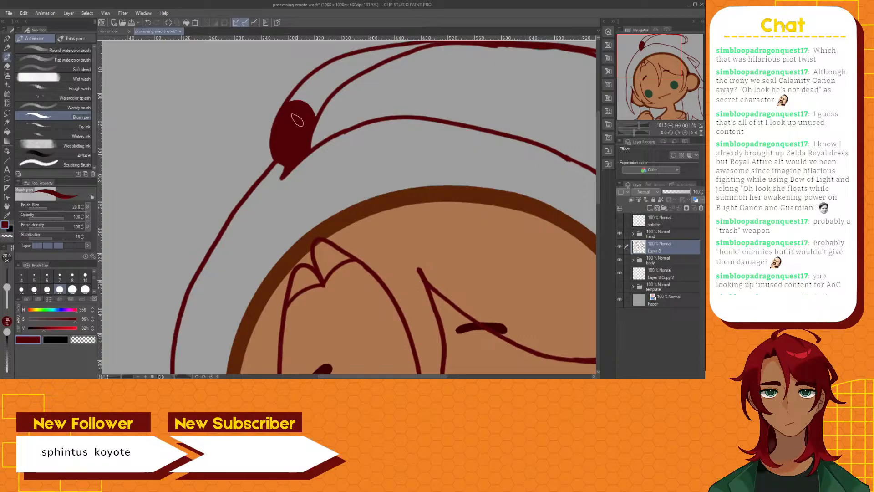
Set the Brush pen to size 15 and fill the curled tip of the loose top strand in dark red
left_click_drag(392, 377, 431, 371)
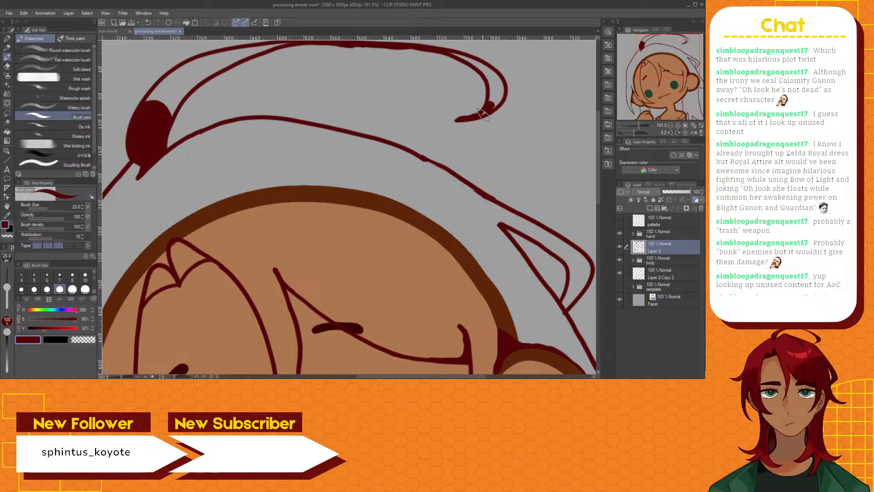
left_click(35, 290)
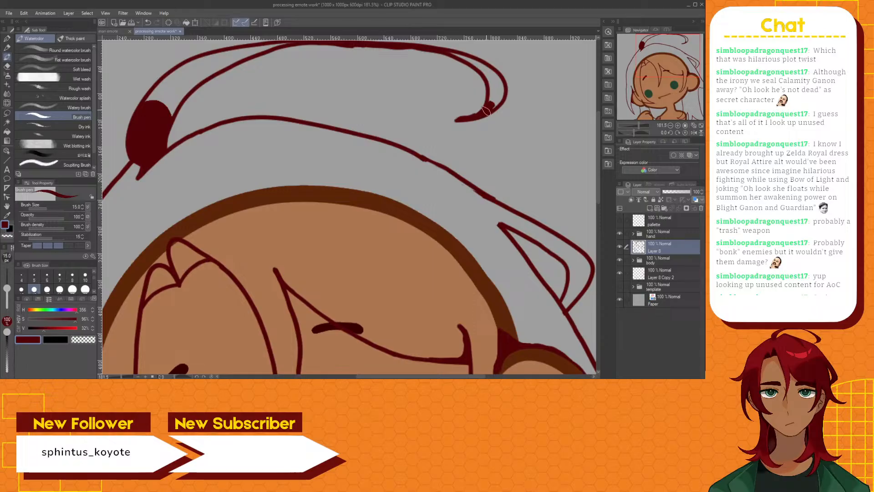
left_click_drag(495, 105, 501, 95)
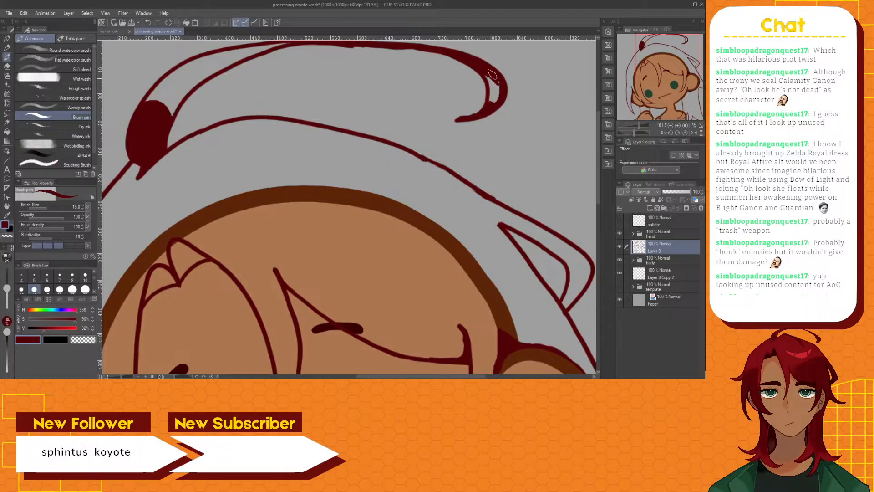
mouse_move(492, 74)
left_mouse_down()
mouse_move(490, 101)
mouse_move(493, 87)
mouse_move(492, 100)
mouse_move(499, 81)
left_mouse_up()
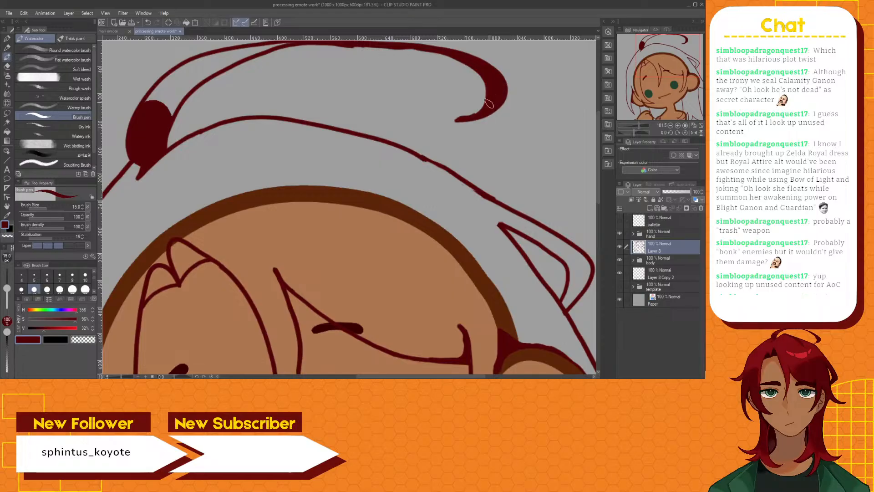
Thicken the upper line of the loose strand leading to its curled tip with the size 10 G-pen and erase the excess beneath it
left_click(9, 67)
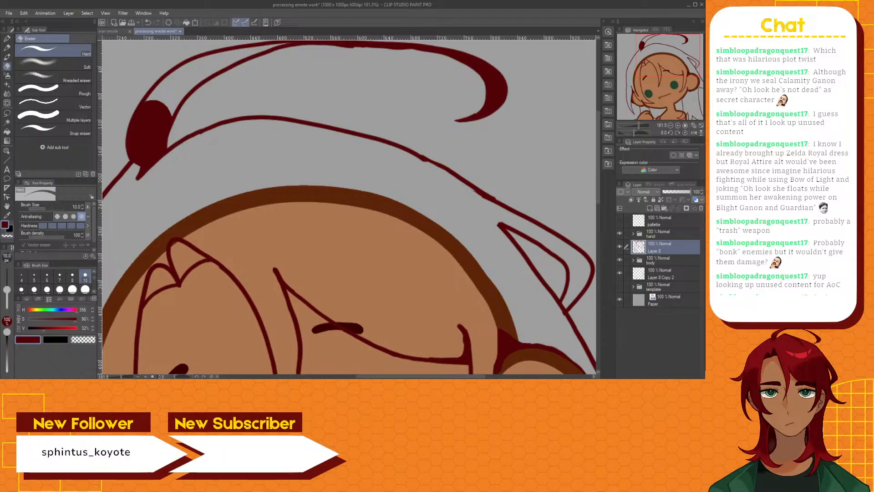
left_click(7, 39)
scroll(515, 117, "up", 3)
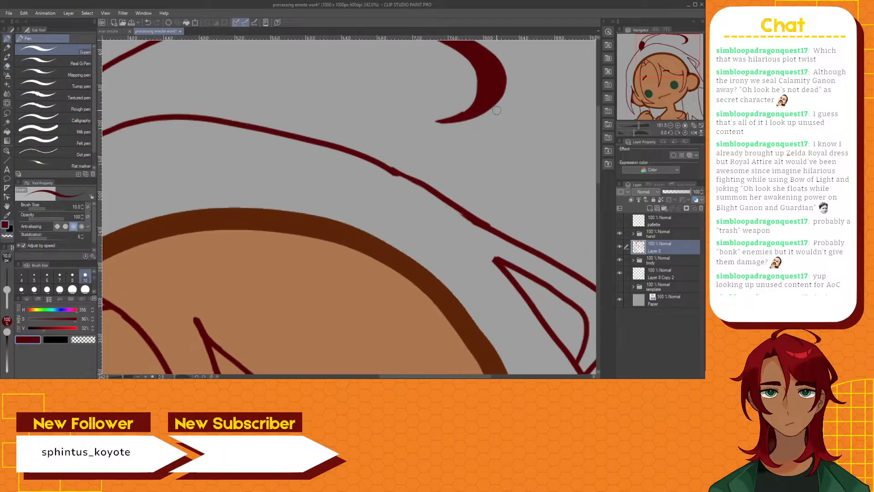
scroll(496, 110, "up", 3)
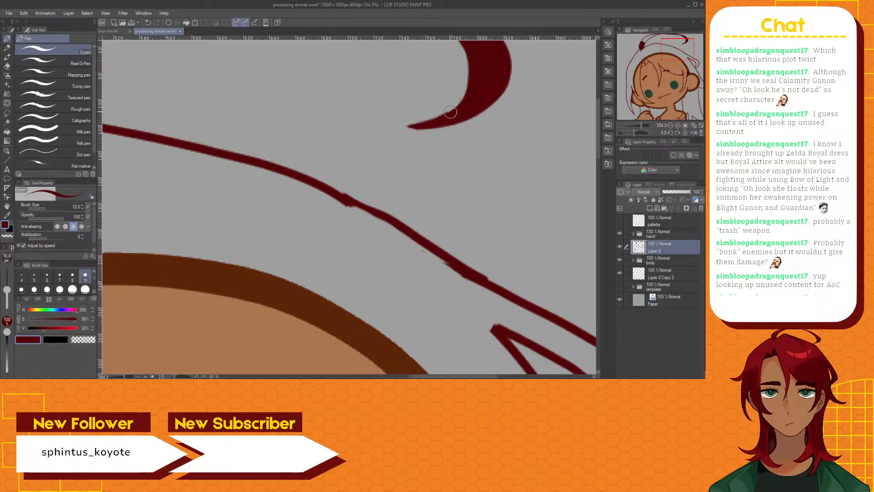
scroll(486, 105, "down", 5)
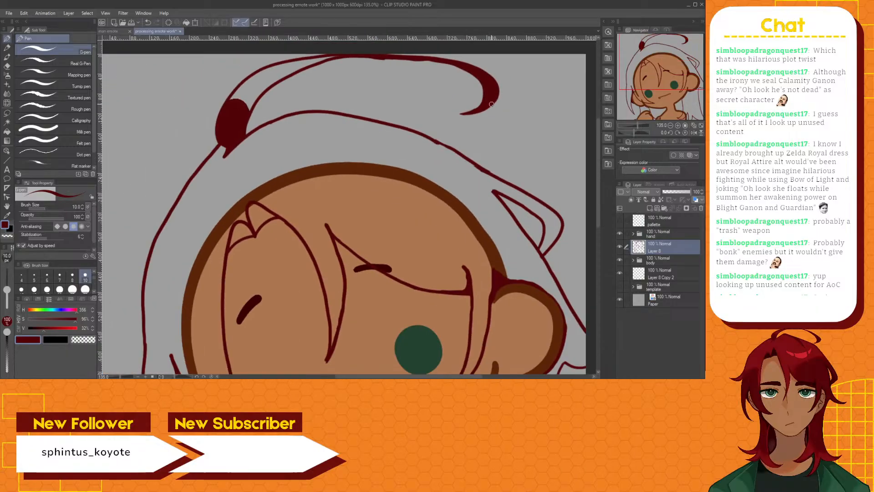
scroll(491, 104, "up", 3)
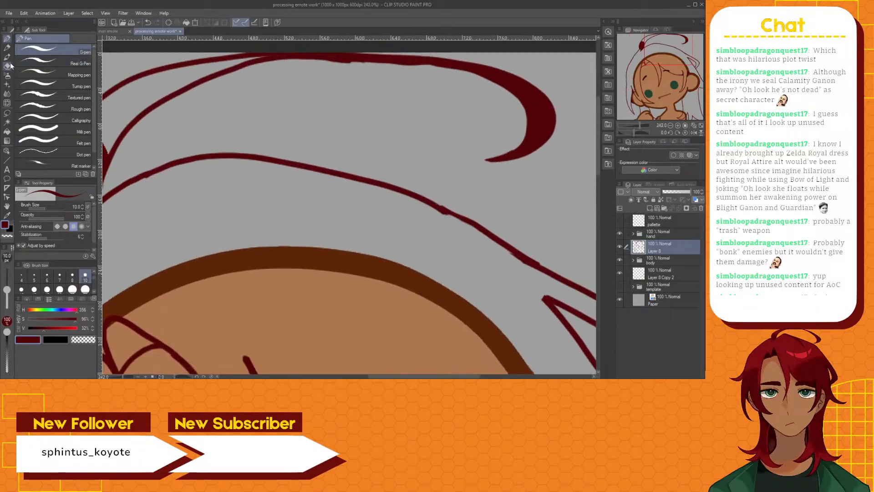
left_click(8, 66)
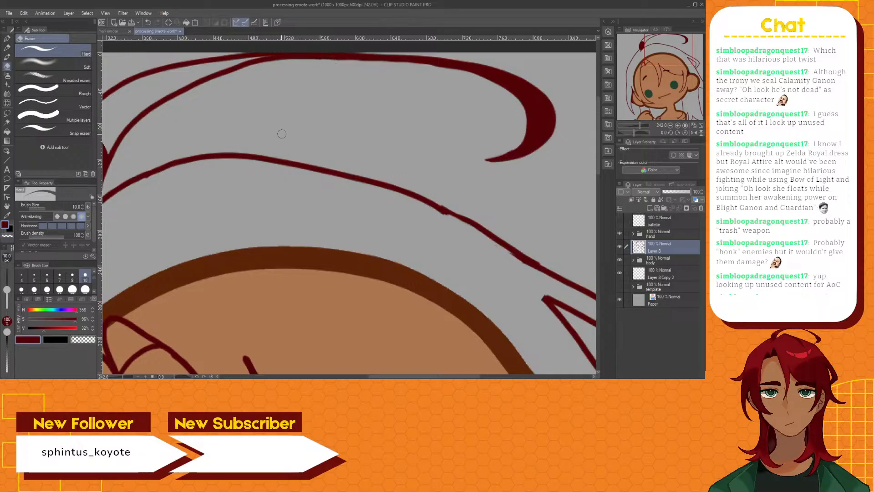
left_click(7, 39)
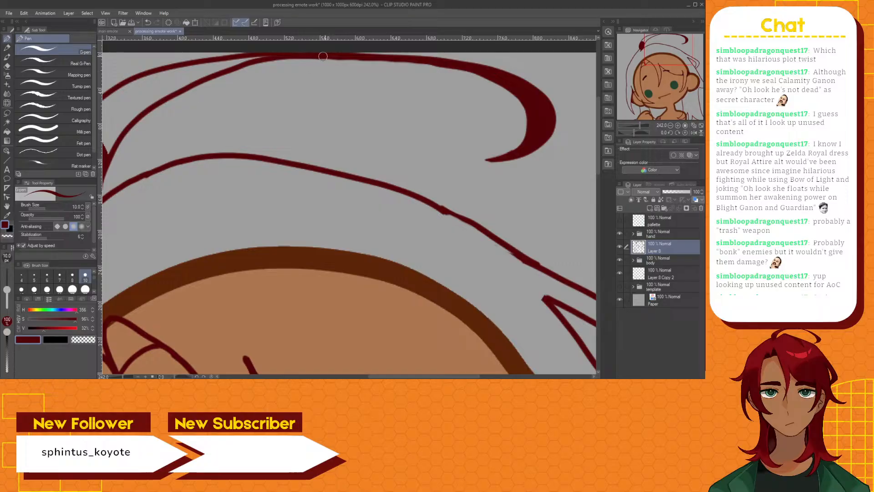
left_click_drag(341, 58, 435, 68)
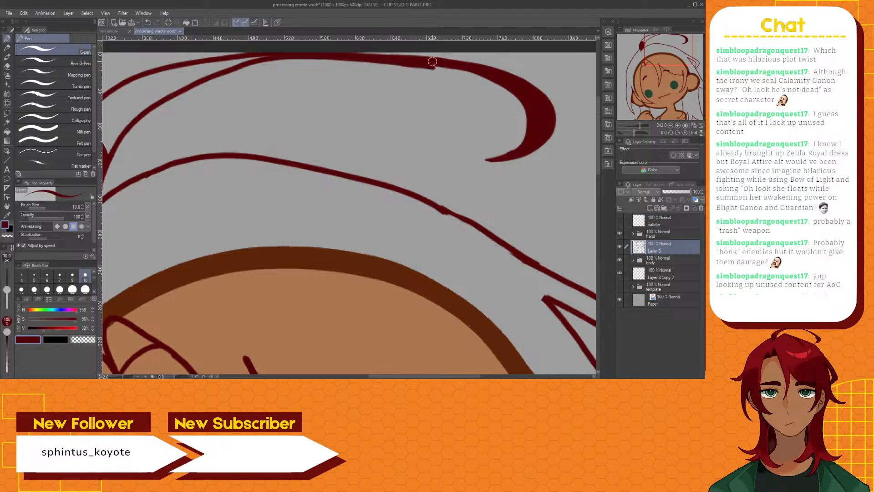
left_click(7, 66)
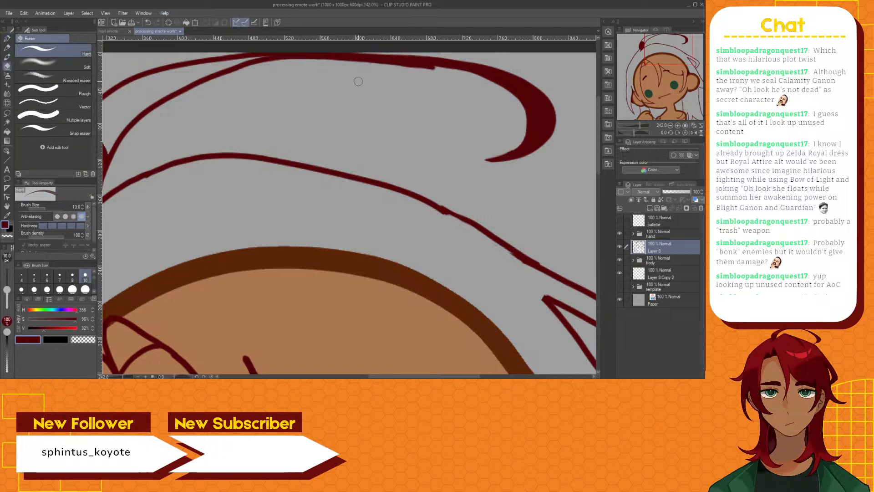
left_click_drag(435, 69, 403, 66)
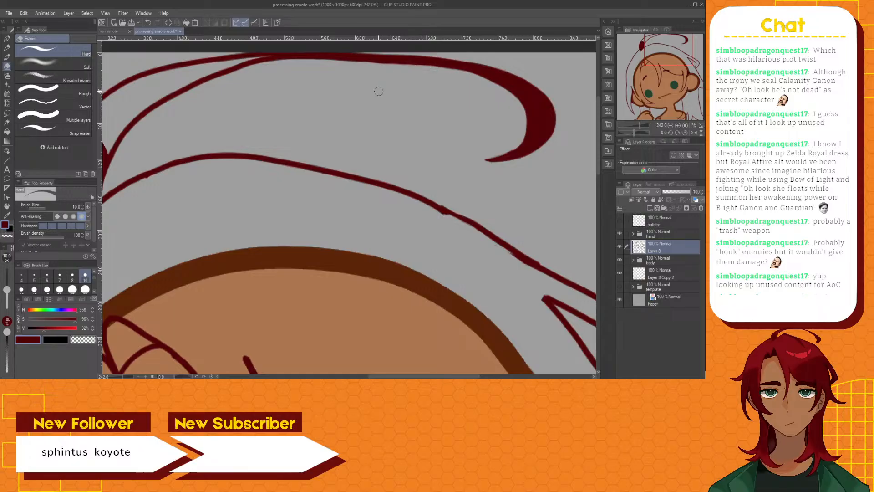
Draw a raised peak above the crown hair outline beside the loose strand's base with the G-pen
scroll(374, 90, "down", 4)
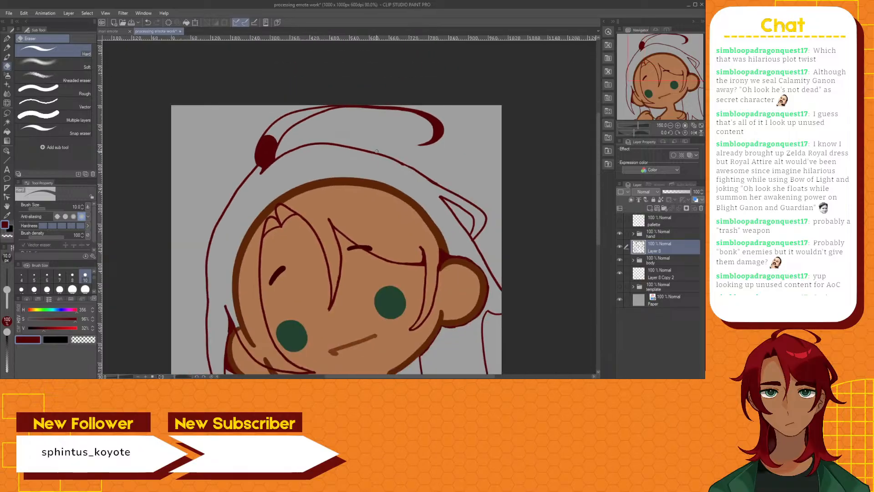
scroll(378, 150, "up", 2)
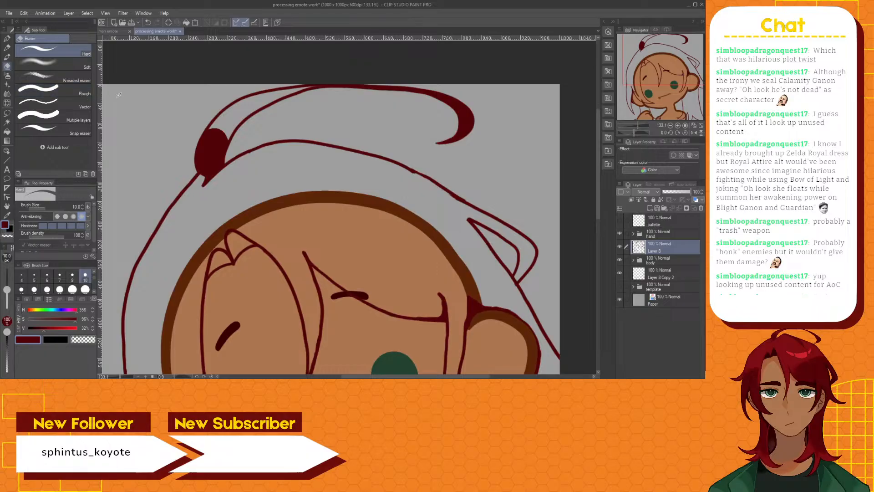
left_click(6, 40)
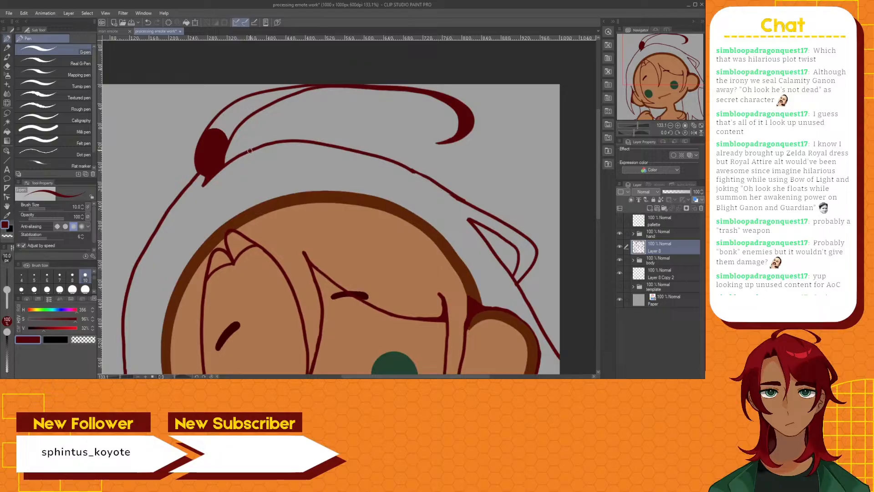
mouse_move(256, 148)
left_mouse_down()
mouse_move(291, 134)
mouse_move(312, 136)
left_mouse_up()
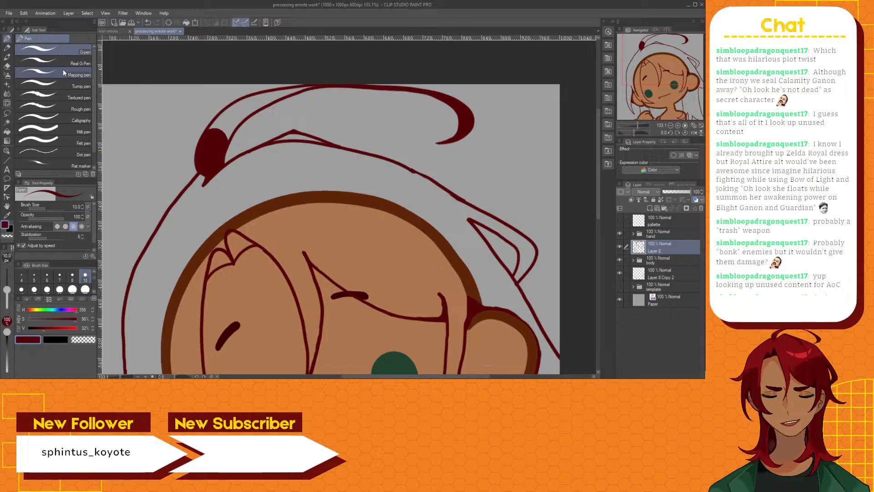
Erase the old crown outline beneath the new peak with the Hard eraser
left_click(7, 67)
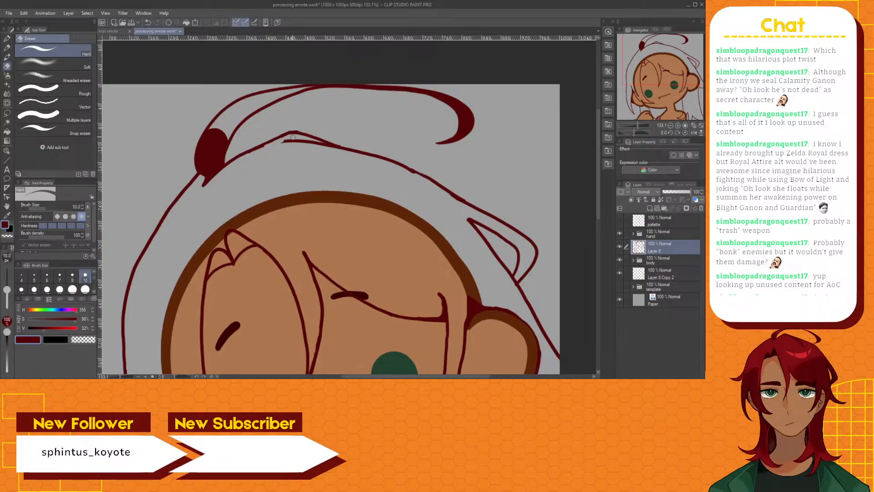
left_click_drag(285, 141, 288, 142)
left_click_drag(309, 141, 335, 147)
key("ctrl+z")
left_click_drag(324, 147, 346, 150)
Try to bridge the gap in the crown outline to the right of the peak with short G-pen strokes
left_click(7, 40)
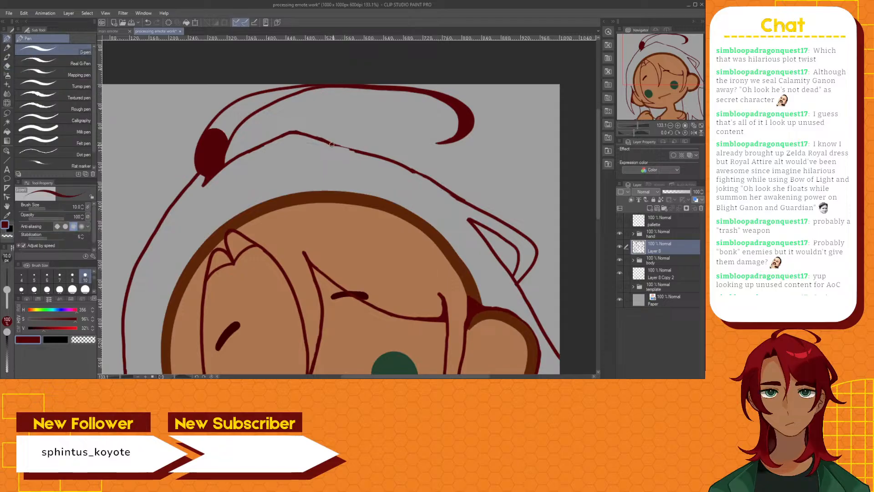
left_click_drag(332, 144, 338, 147)
key("ctrl+z")
mouse_move(351, 147)
left_mouse_down()
mouse_move(363, 150)
mouse_move(324, 140)
mouse_move(350, 150)
left_mouse_up()
key("ctrl+z")
Erase the crown outline to the right of the peak and redraw it as one G-pen line joining the remaining hair outline
left_click(7, 66)
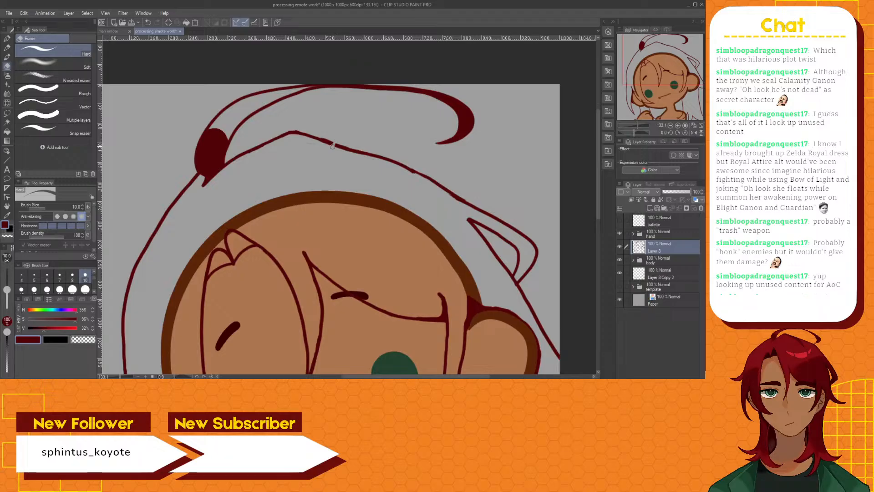
left_click_drag(336, 143, 394, 162)
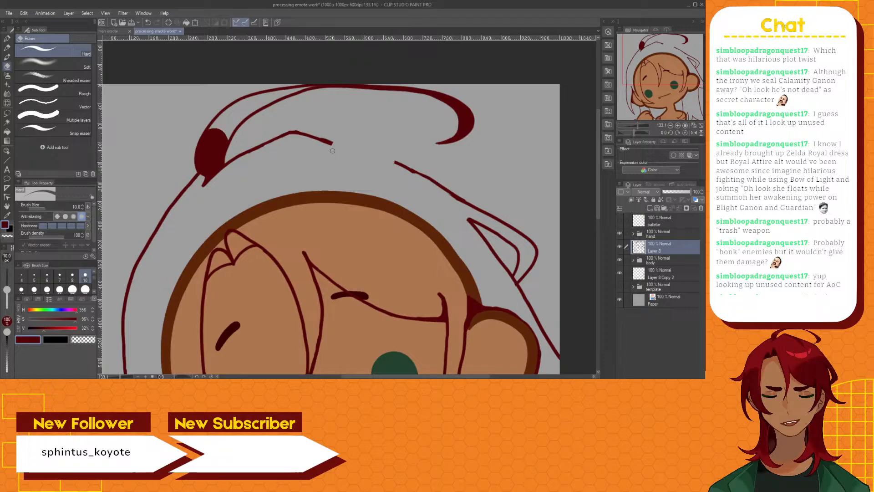
left_click_drag(333, 143, 321, 139)
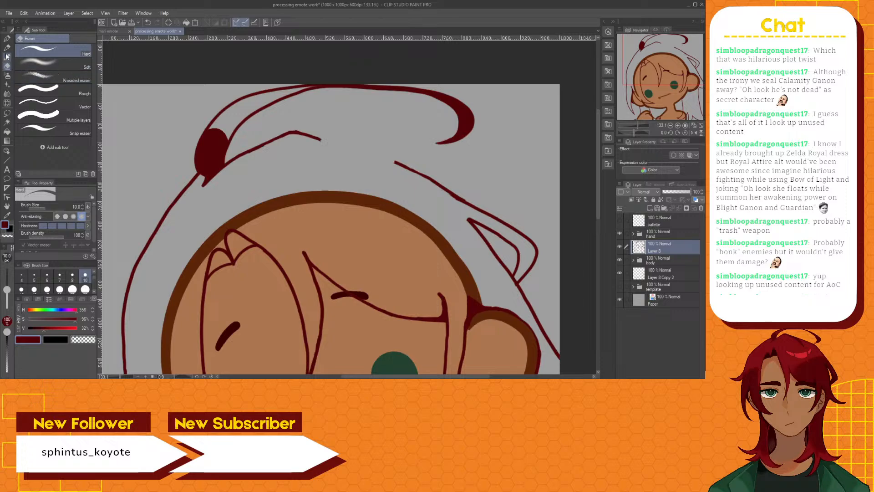
left_click(7, 39)
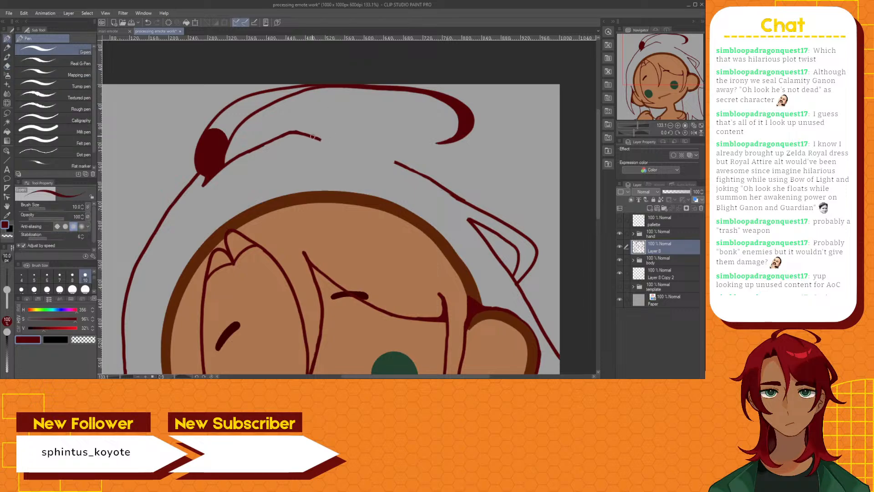
left_click_drag(314, 137, 395, 162)
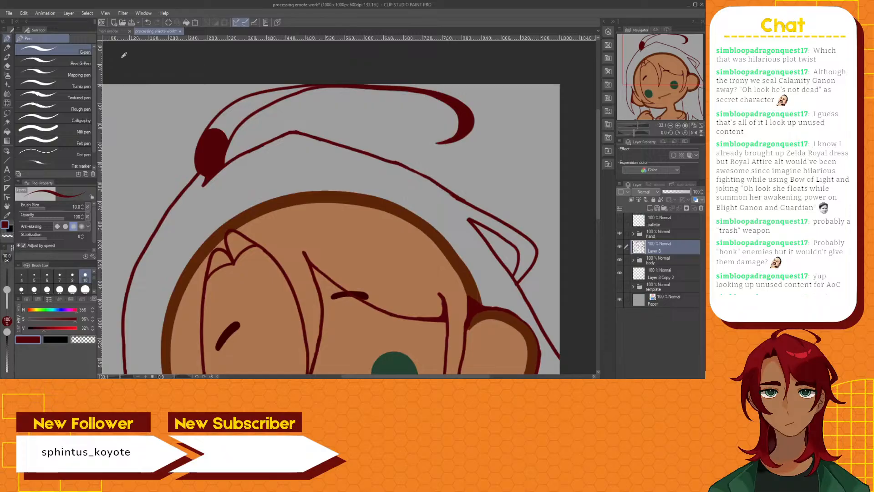
Thicken the peak with the Brush pen at size 15 and draw a curved strand line from it down to the head outline
left_click(9, 57)
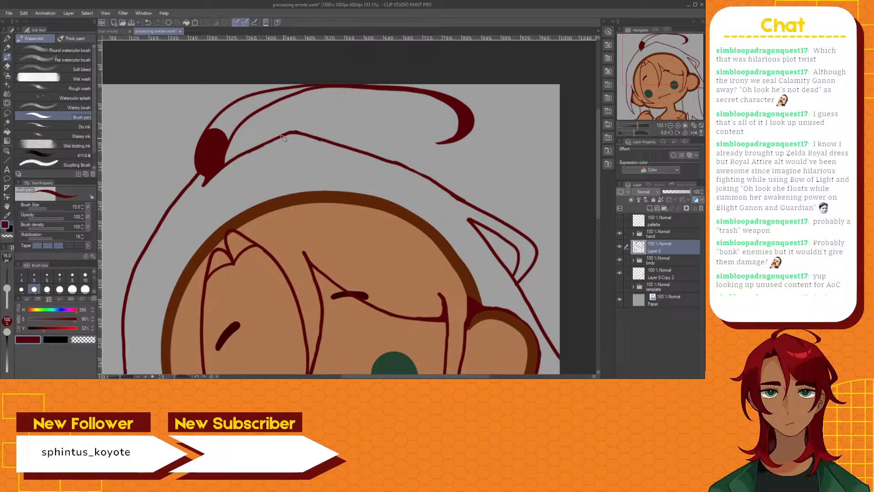
left_click_drag(285, 141, 284, 137)
left_click_drag(285, 137, 288, 133)
left_click_drag(290, 137, 332, 157)
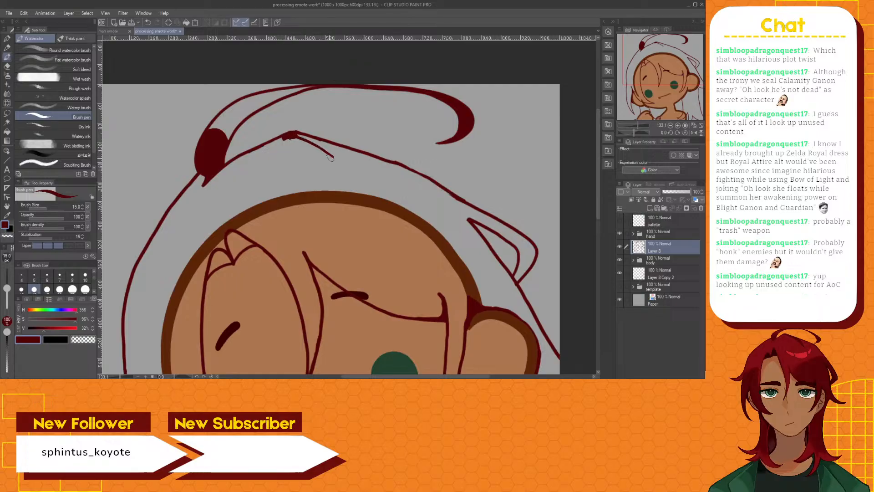
key("ctrl+z")
mouse_move(282, 137)
left_mouse_down()
mouse_move(319, 150)
mouse_move(369, 200)
left_mouse_up()
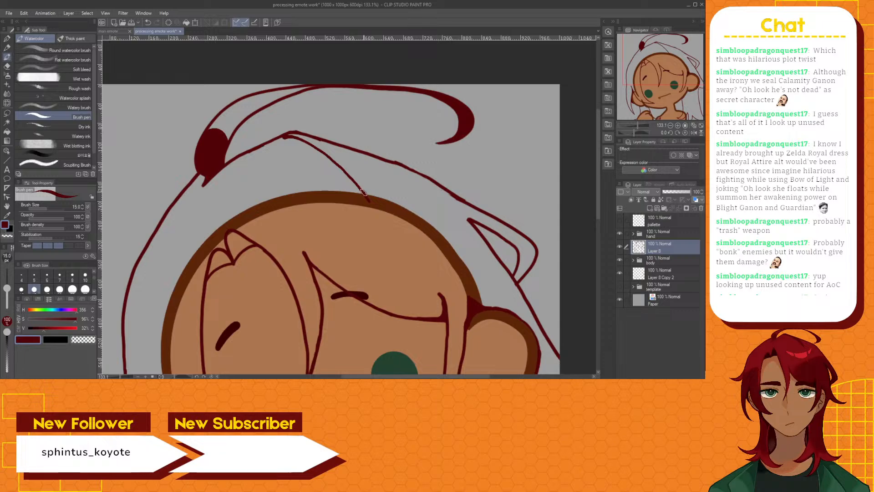
Draw a thick tapered line from the crown outline to the strand's tip and erase the overshoot across the head outline
mouse_move(364, 193)
left_mouse_down()
mouse_move(349, 148)
mouse_move(363, 178)
left_mouse_up()
left_click_drag(346, 151, 357, 169)
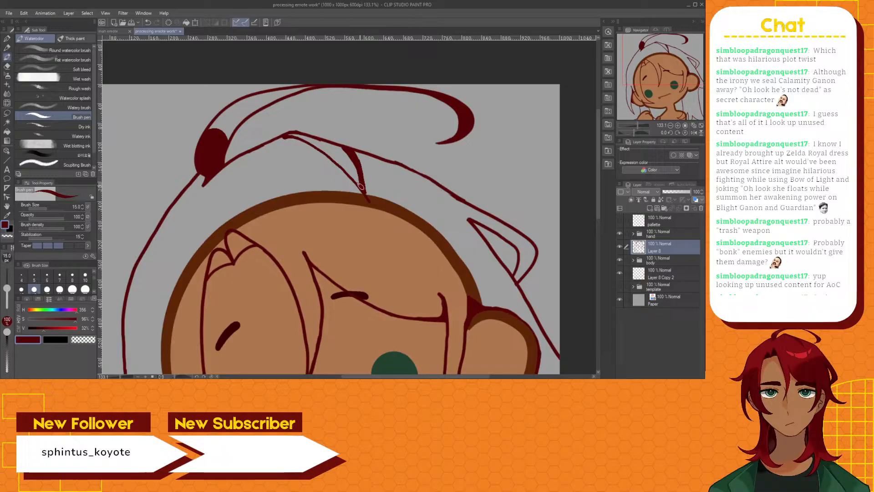
key("e")
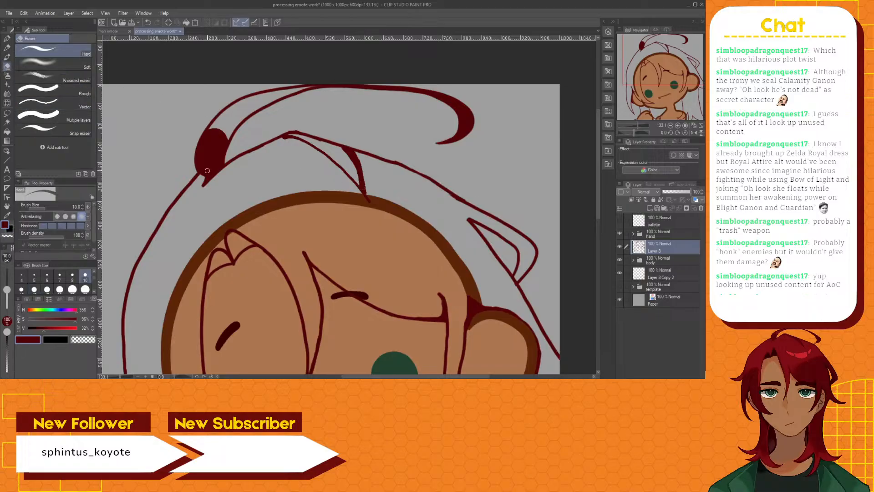
scroll(365, 195, "up", 2)
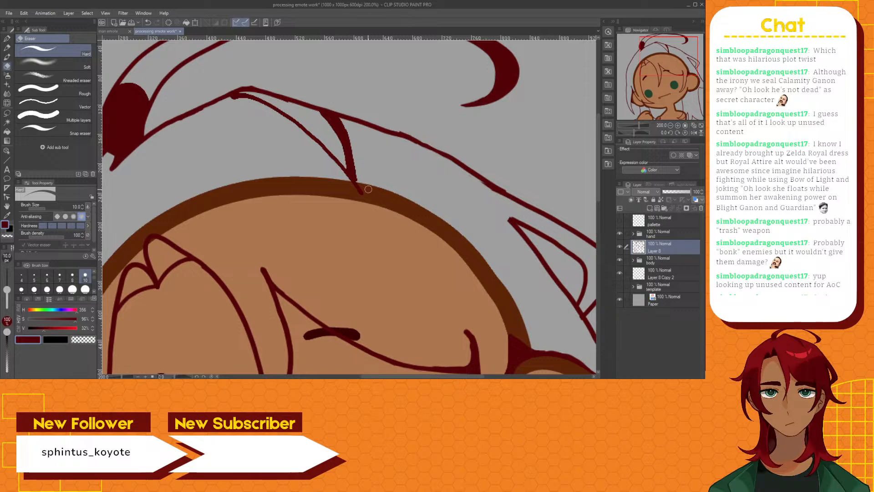
mouse_move(368, 189)
left_mouse_down()
mouse_move(347, 182)
mouse_move(359, 184)
left_mouse_up()
left_click(7, 38)
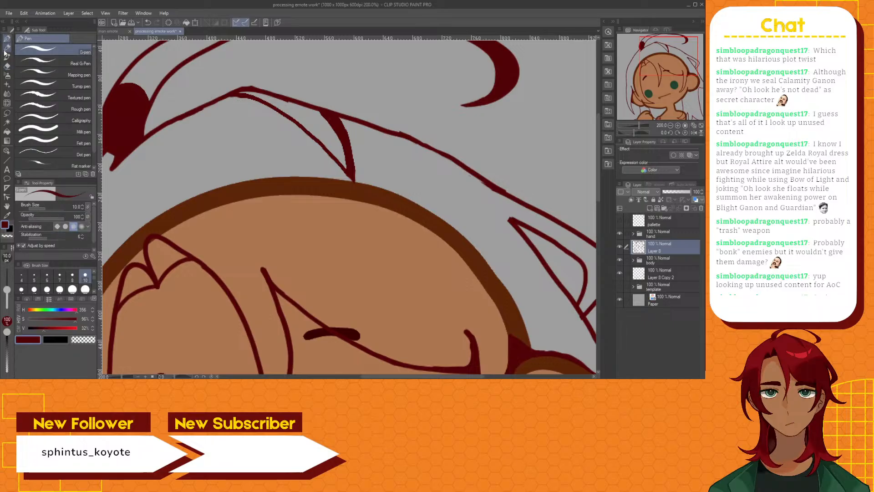
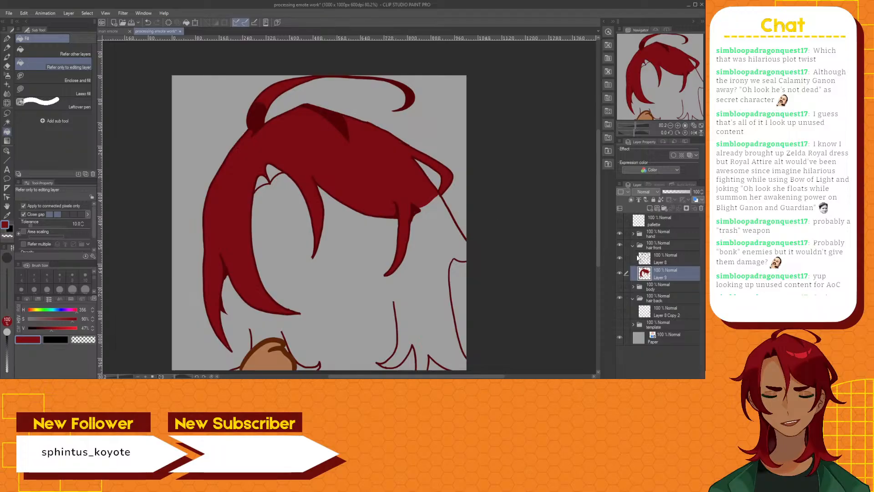
Show the body folder beneath the front hair and switch to the Brush pen at size 15
left_click(619, 286)
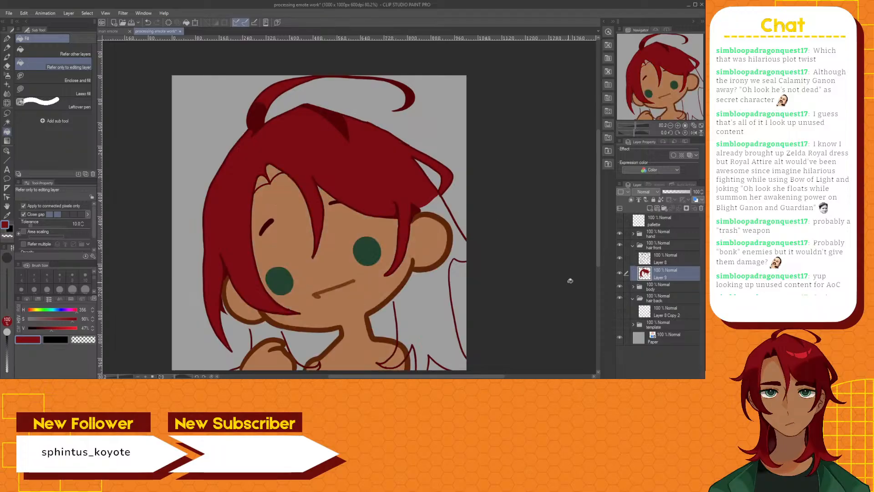
scroll(216, 241, "up", 2)
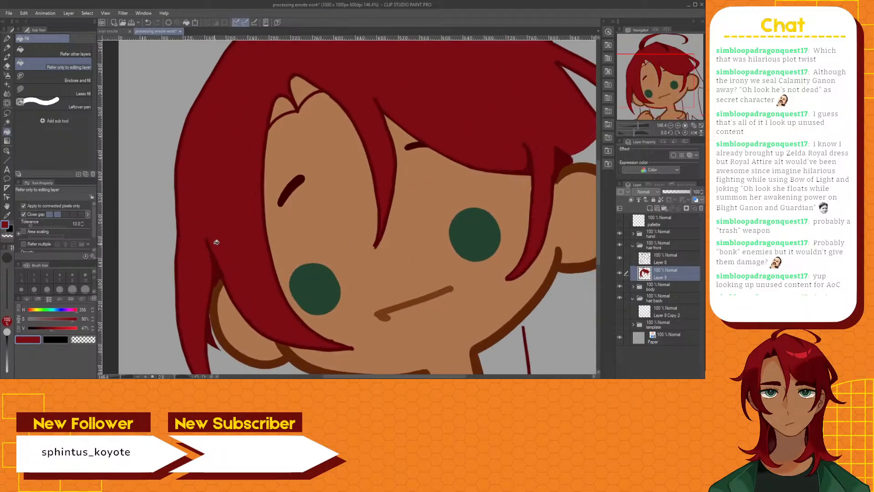
left_click(7, 57)
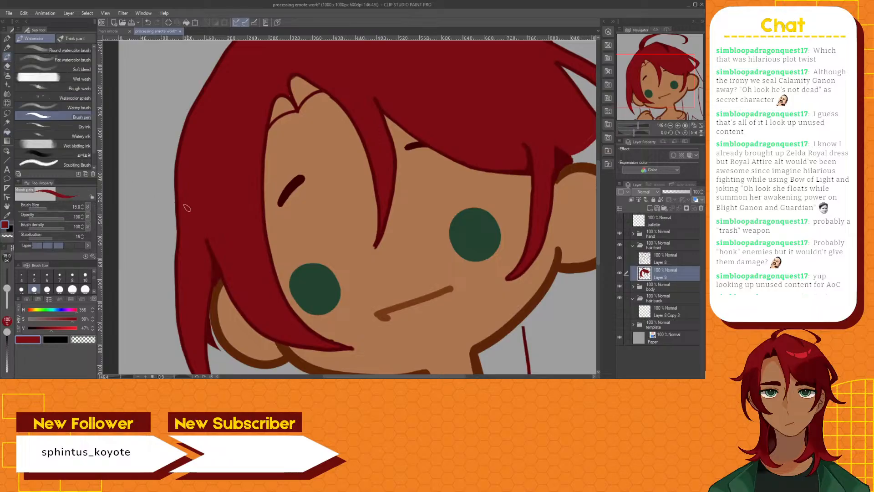
Examine the front hair's fill edges around the forehead, the long side strands, their tips and the crown for unfilled gaps
scroll(186, 253, "down", 1)
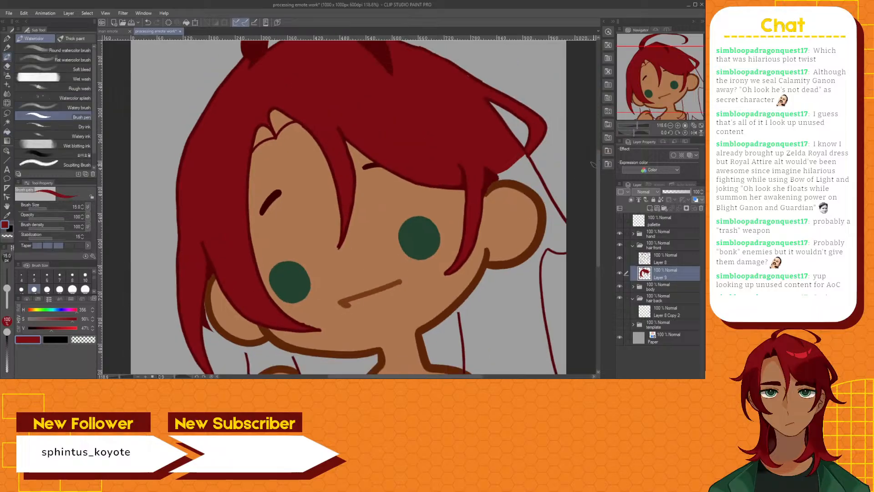
scroll(302, 112, "up", 5)
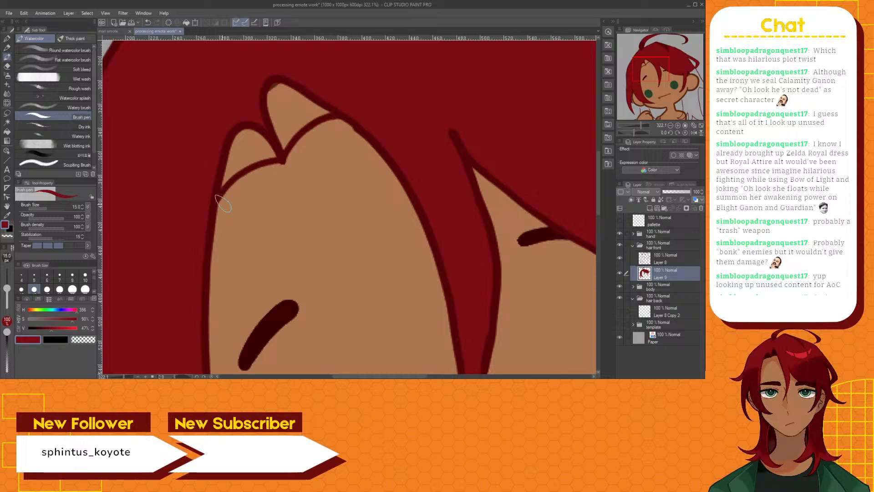
scroll(199, 246, "down", 2)
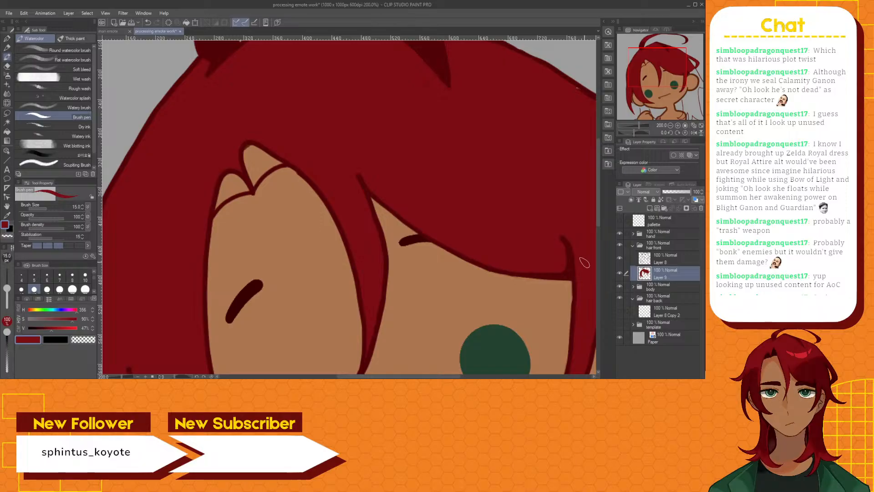
left_click_drag(600, 211, 580, 276)
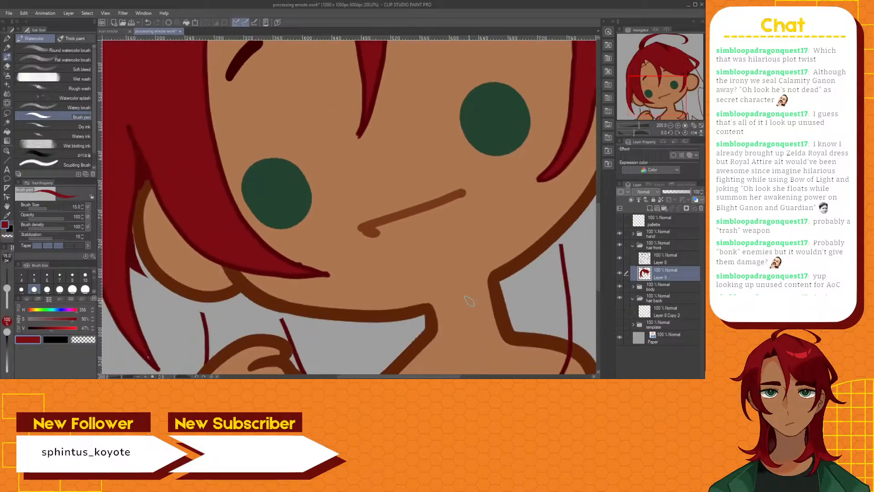
scroll(155, 353, "up", 1)
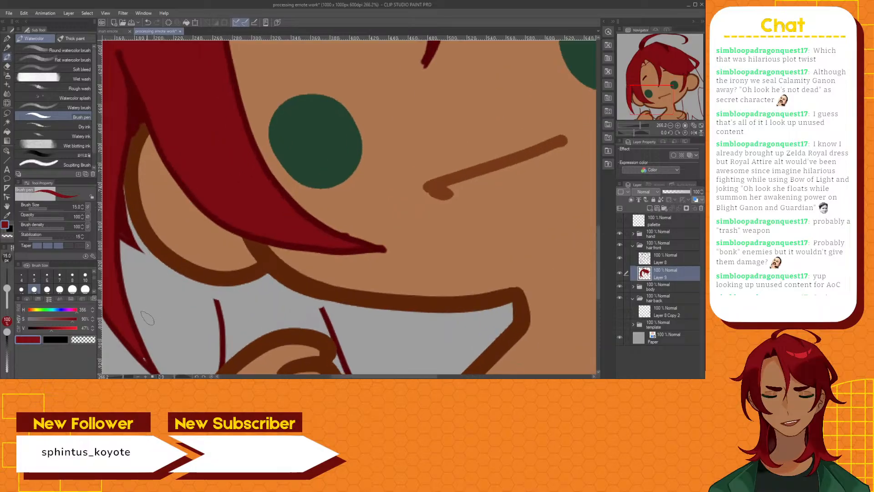
left_click_drag(394, 377, 361, 377)
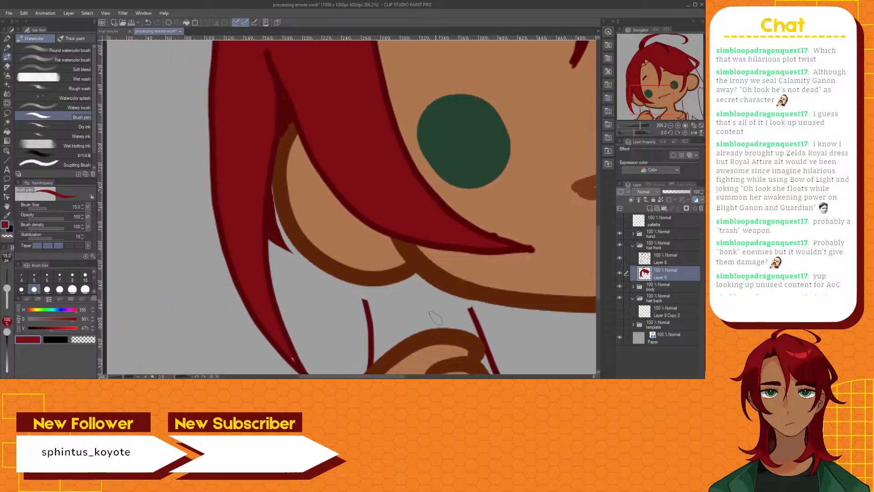
scroll(592, 246, "down", 3)
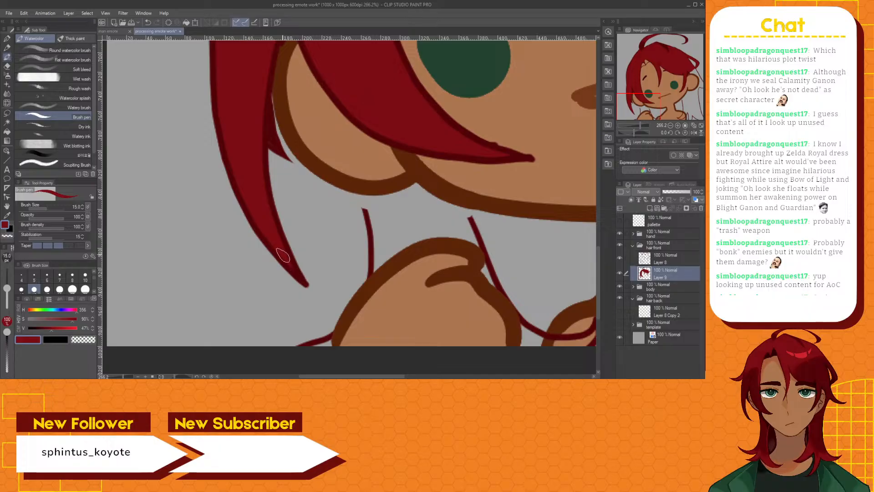
scroll(455, 197, "down", 2)
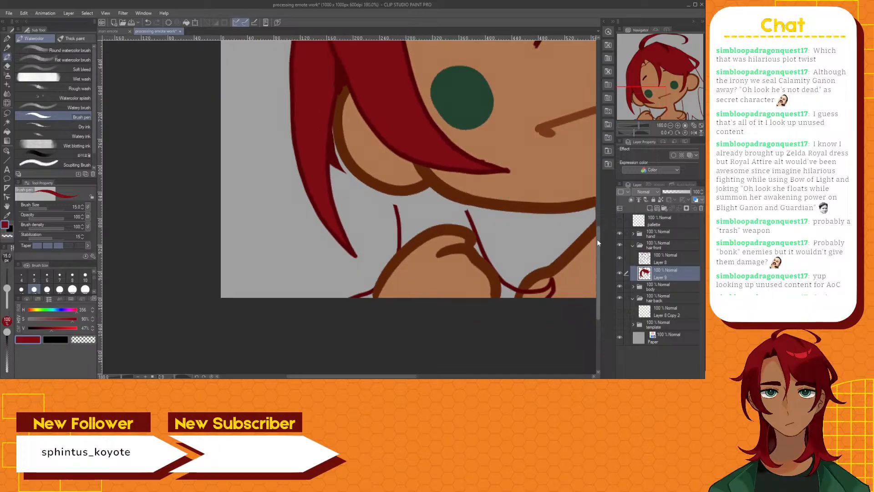
left_click_drag(597, 239, 629, 121)
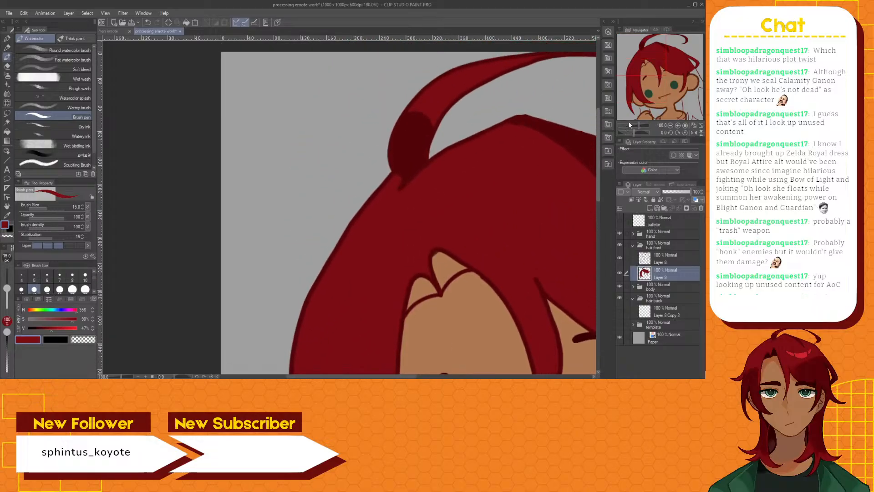
left_click_drag(405, 376, 508, 363)
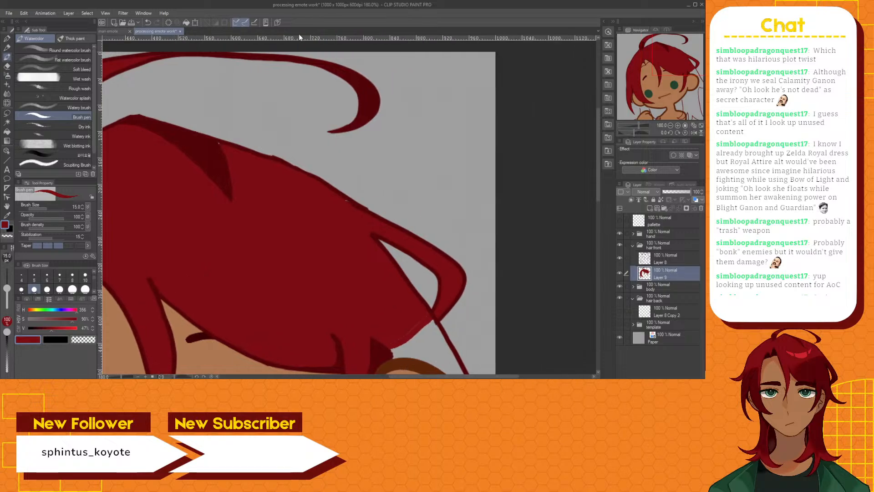
Paint over the unfilled specks along the crown outline and the thin gap at the fill's edge above the ear with the Brush pen
left_click(346, 203, "alt")
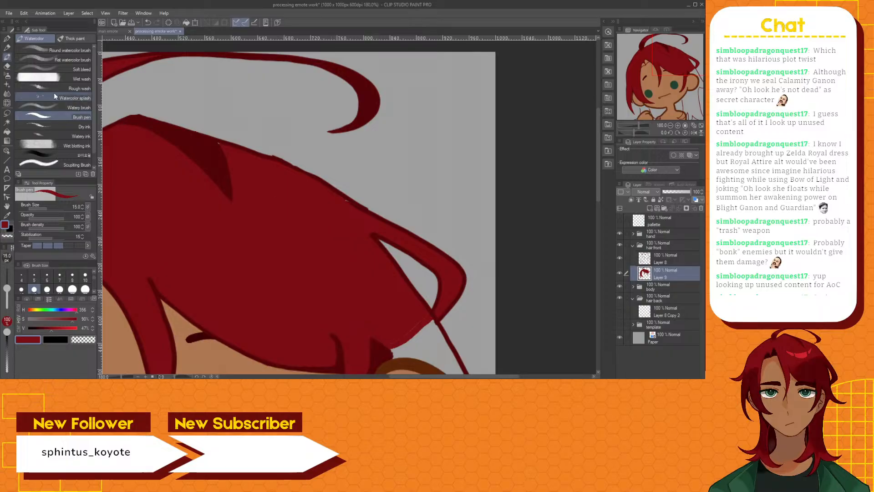
left_click(7, 215)
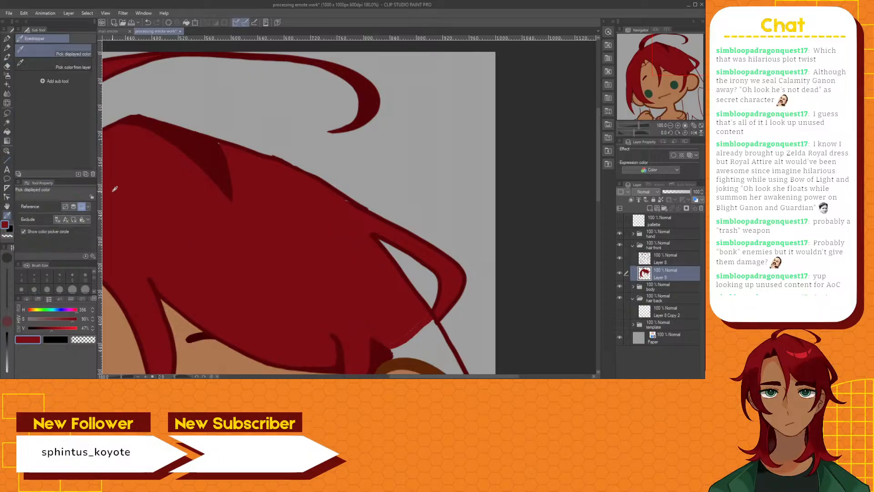
left_click(10, 56)
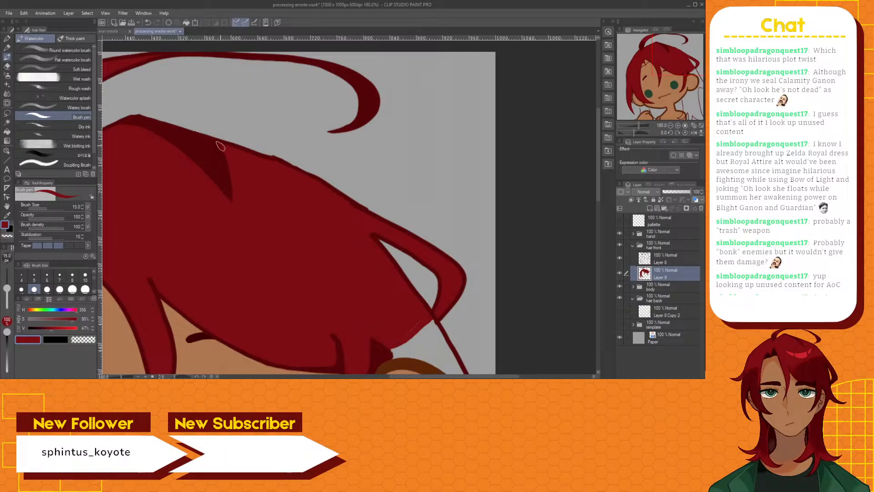
mouse_move(419, 377)
left_mouse_down()
mouse_move(374, 377)
mouse_move(427, 377)
left_mouse_up()
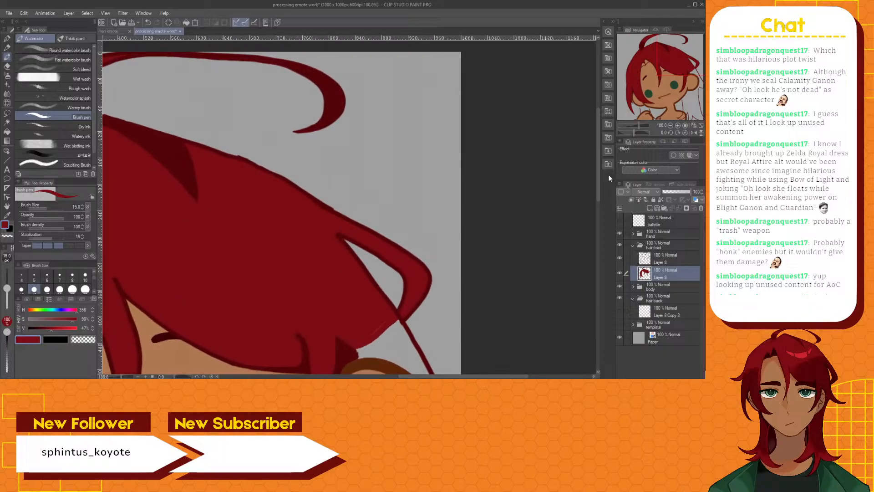
scroll(367, 137, "up", 4)
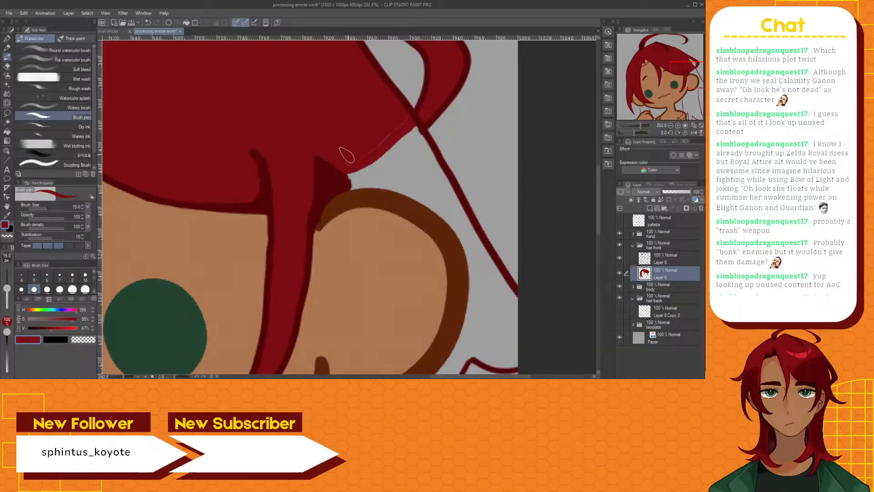
mouse_move(346, 155)
left_mouse_down()
mouse_move(342, 162)
mouse_move(361, 160)
mouse_move(397, 126)
left_mouse_up()
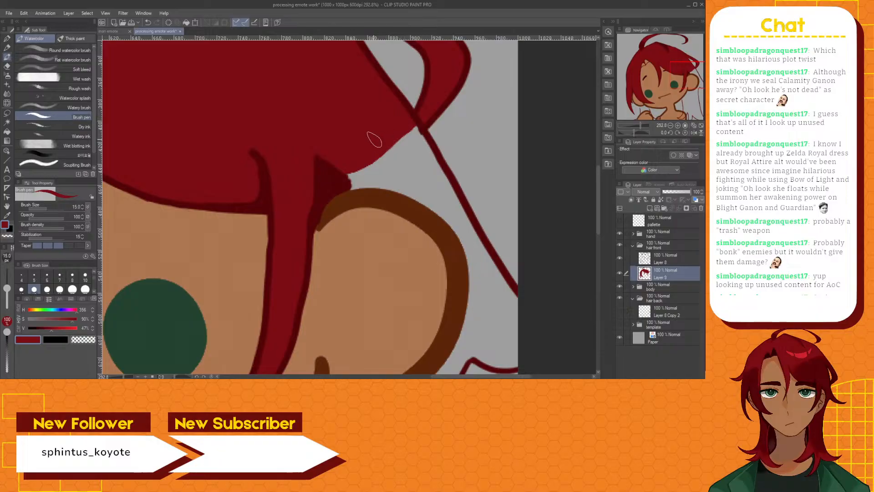
Show Layer 8 Copy 2 in the hair back folder to reveal the back hair lines around the ear and jaw
scroll(372, 138, "down", 6)
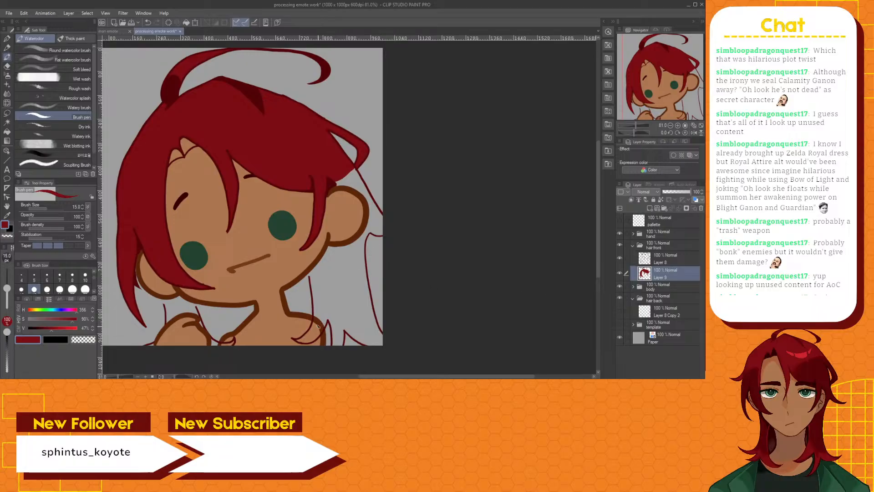
scroll(318, 326, "up", 3)
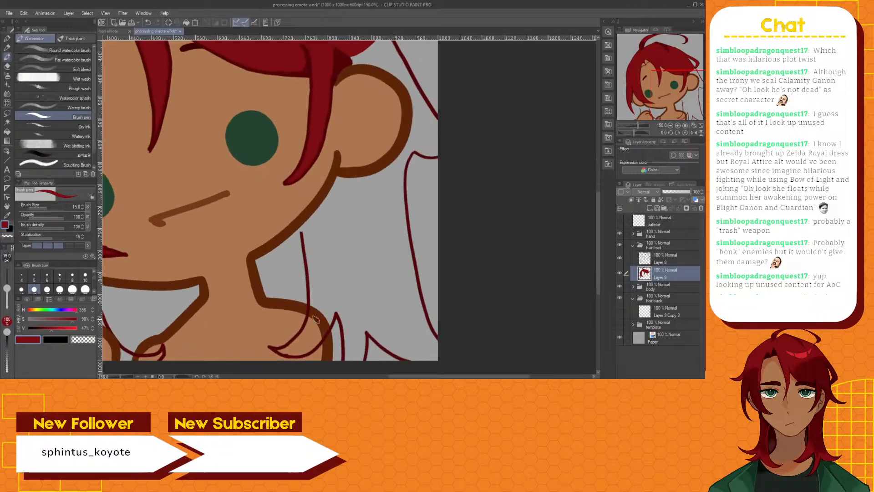
scroll(315, 317, "down", 2)
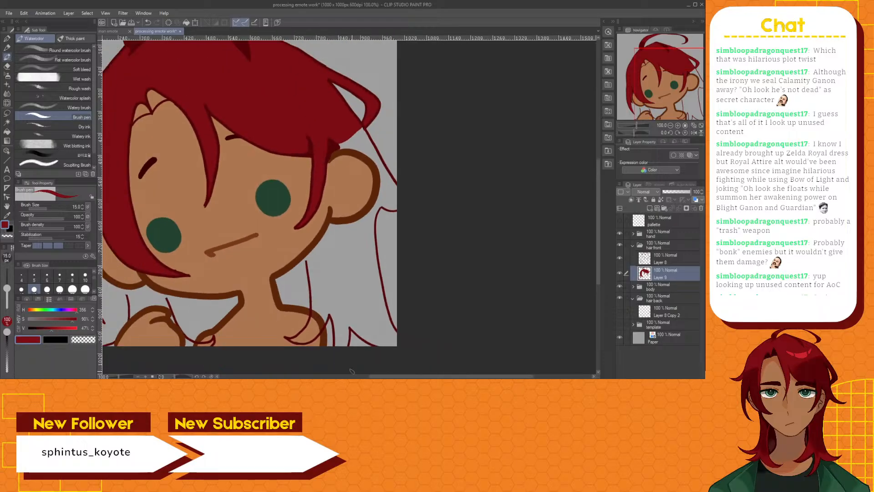
left_click_drag(388, 377, 369, 376)
scroll(388, 335, "up", 2)
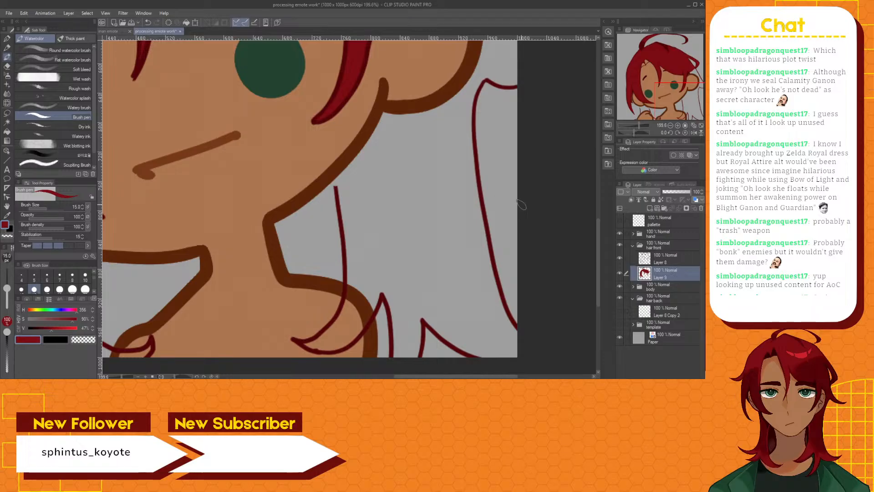
left_click_drag(599, 237, 610, 193)
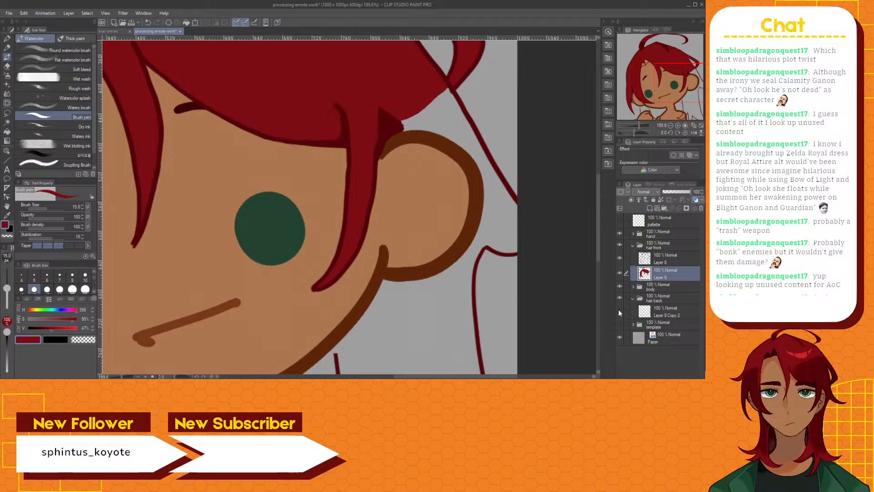
left_click(619, 310)
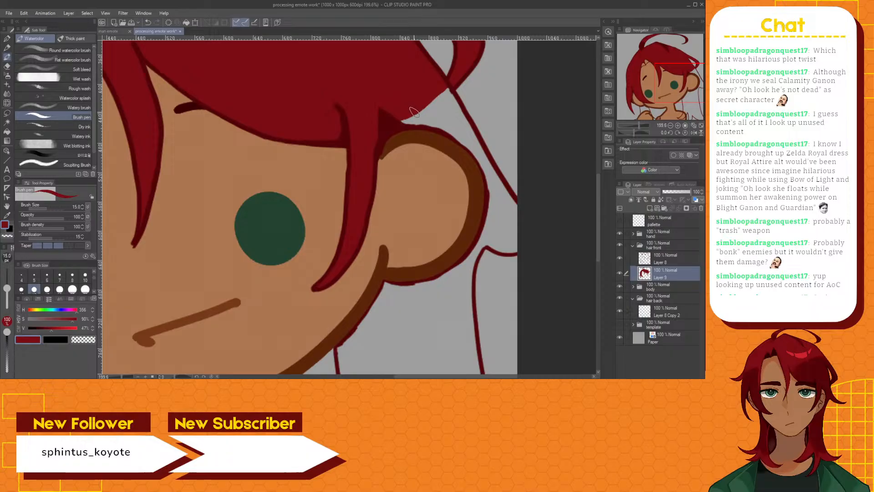
Outline and fill the hair lock curving behind the ear on Layer 9, leaving a narrow gap along the ear's outer edge
mouse_move(413, 112)
left_mouse_down()
mouse_move(462, 131)
mouse_move(485, 159)
mouse_move(499, 198)
mouse_move(487, 245)
left_mouse_up()
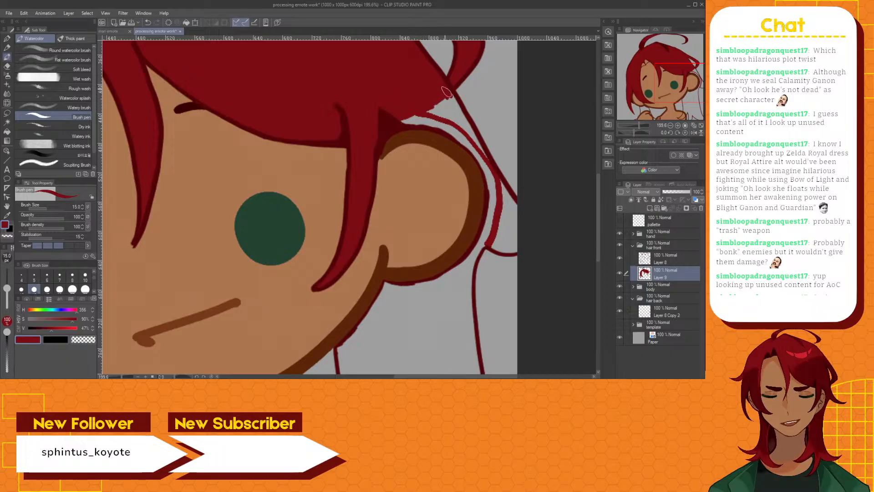
left_click_drag(454, 102, 477, 145)
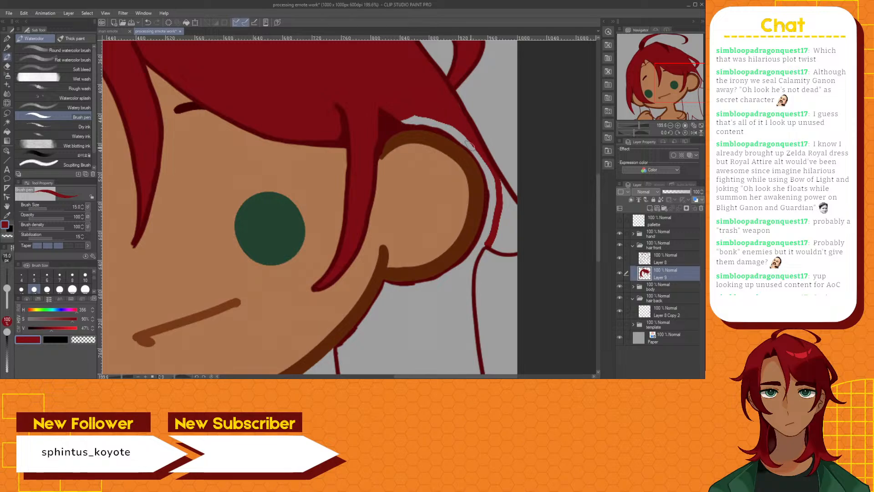
mouse_move(495, 244)
left_mouse_down()
mouse_move(512, 251)
mouse_move(496, 249)
mouse_move(498, 235)
mouse_move(492, 247)
mouse_move(517, 249)
mouse_move(518, 218)
mouse_move(500, 181)
mouse_move(511, 198)
mouse_move(502, 197)
mouse_move(501, 244)
mouse_move(515, 243)
mouse_move(504, 245)
mouse_move(508, 198)
mouse_move(507, 235)
left_mouse_up()
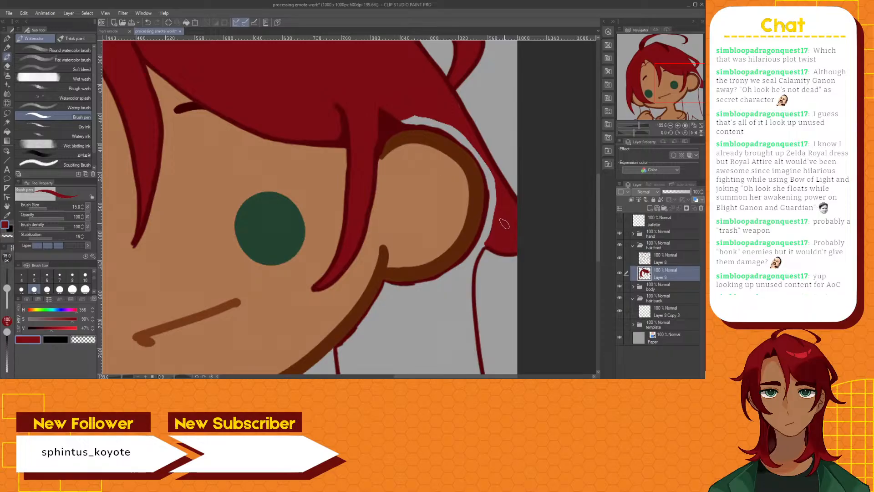
Draw the hair edge below the jaw and ear up to the outer hair line, and hide Layer 8 Copy 2
left_click_drag(597, 188, 589, 212)
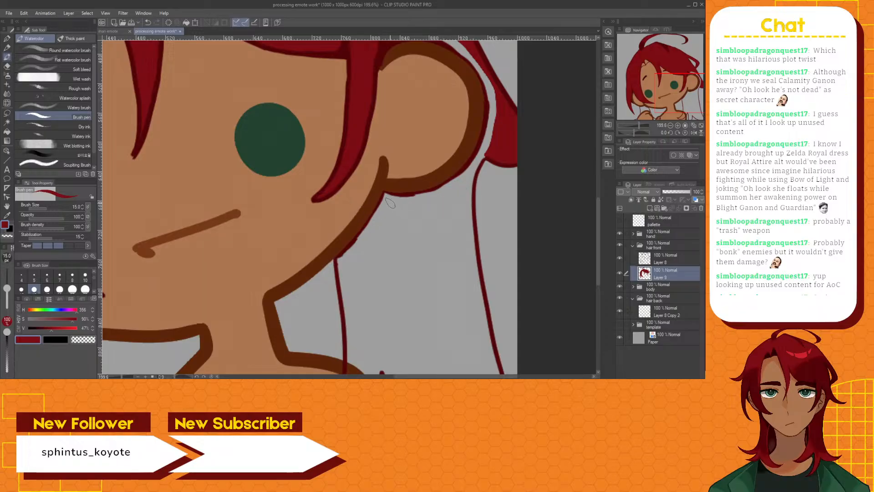
mouse_move(389, 204)
left_mouse_down()
mouse_move(374, 240)
mouse_move(341, 272)
left_mouse_up()
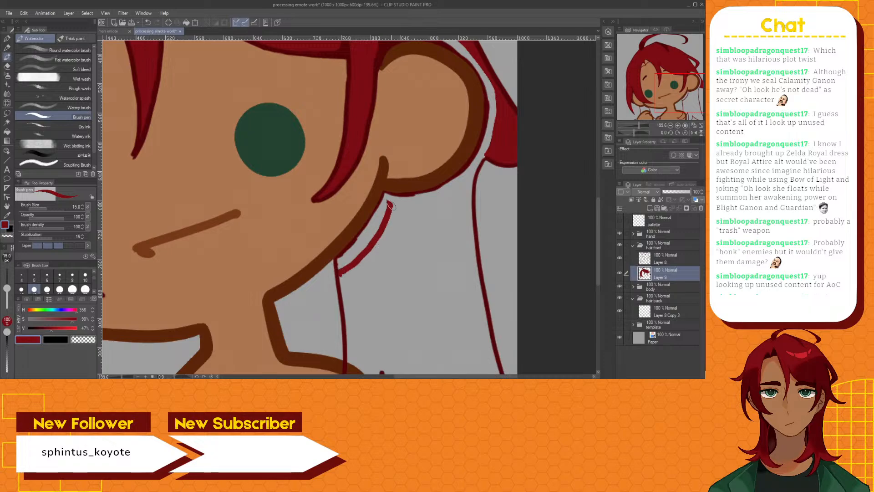
mouse_move(389, 205)
left_mouse_down()
mouse_move(406, 210)
mouse_move(444, 199)
left_mouse_up()
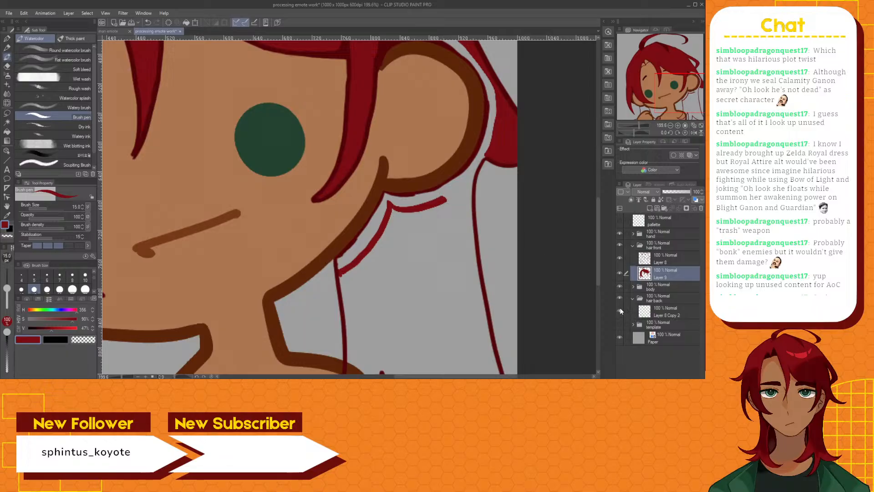
left_click(619, 310)
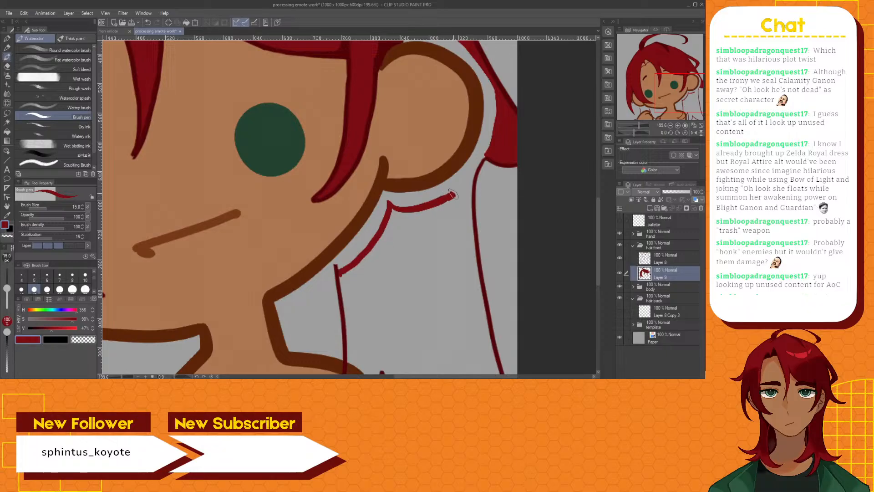
left_click_drag(453, 195, 467, 182)
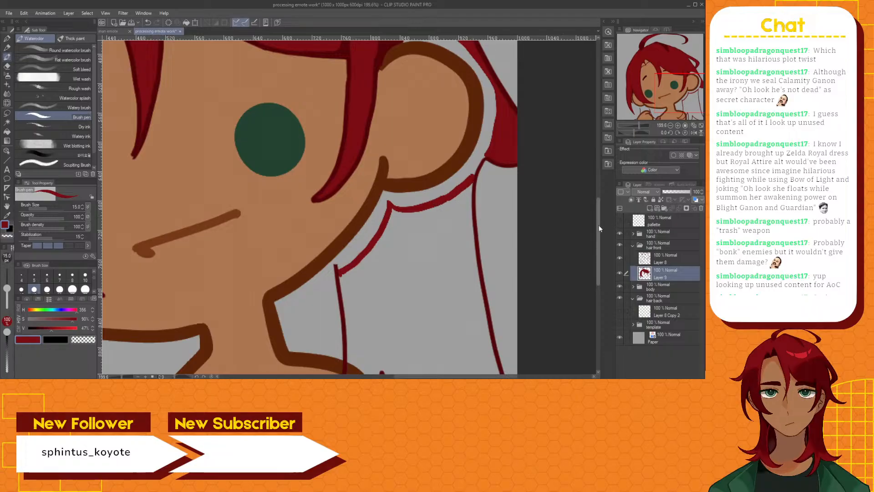
Hide the body folder, auto-select the enclosed hair section below the right-hand ear, fill it dark red on Layer 9, and deselect
left_click_drag(599, 225, 596, 245)
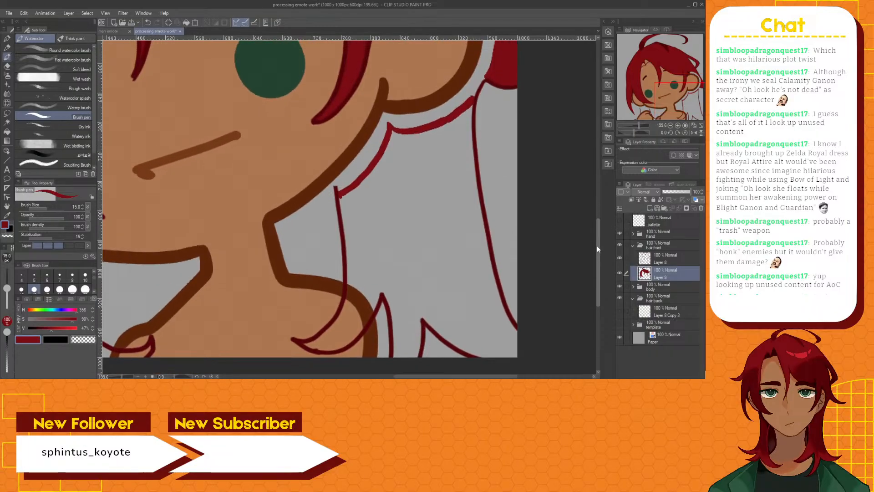
left_click(678, 257)
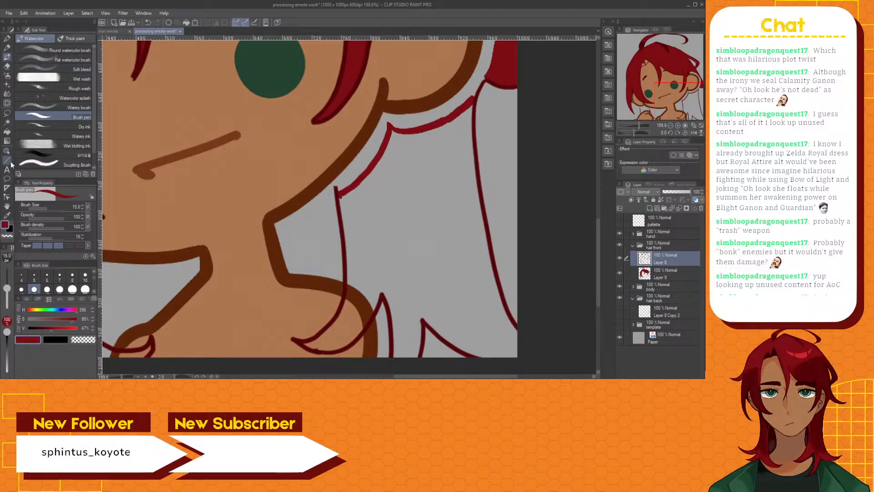
left_click(7, 123)
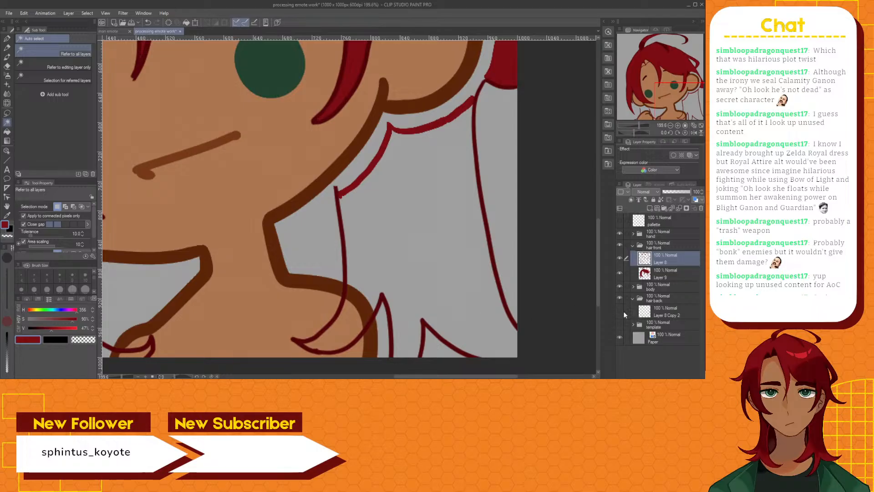
left_click(620, 286)
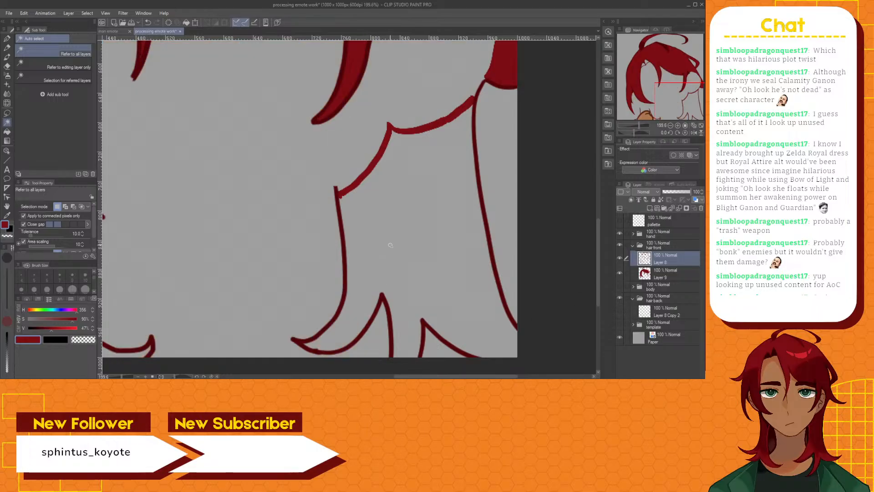
left_click(391, 245)
left_click(666, 274)
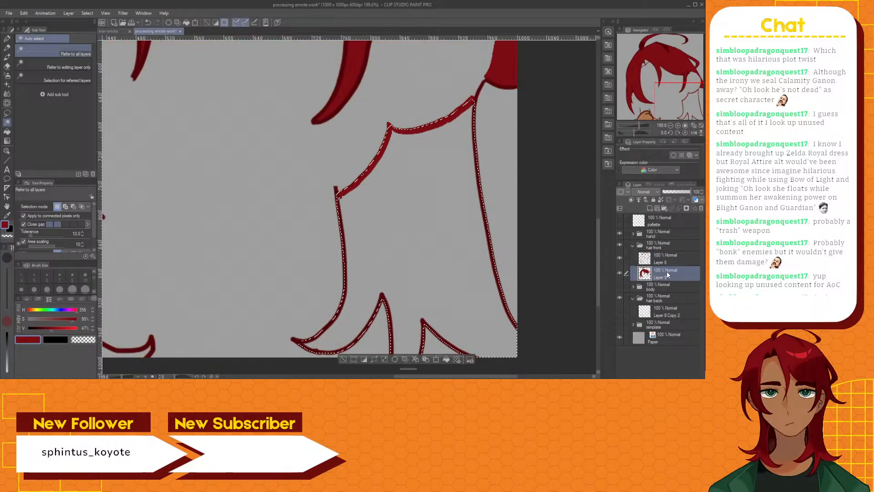
left_click(7, 132)
left_click(396, 234)
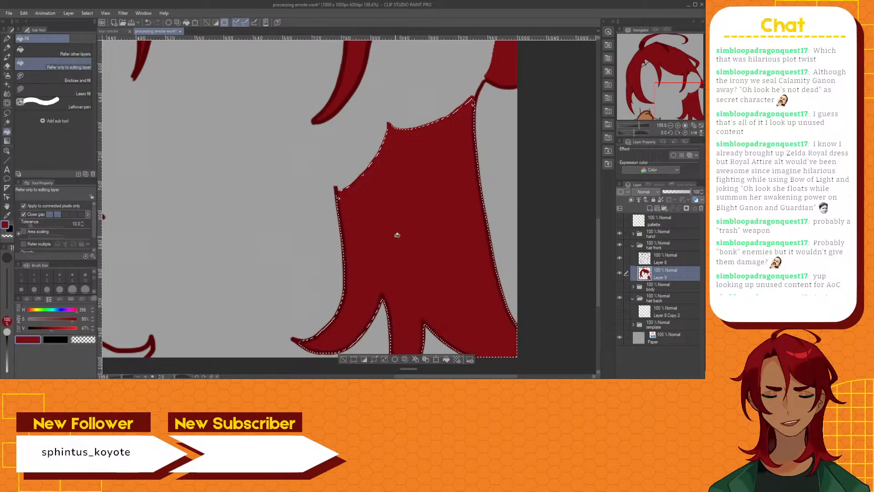
left_click(342, 359)
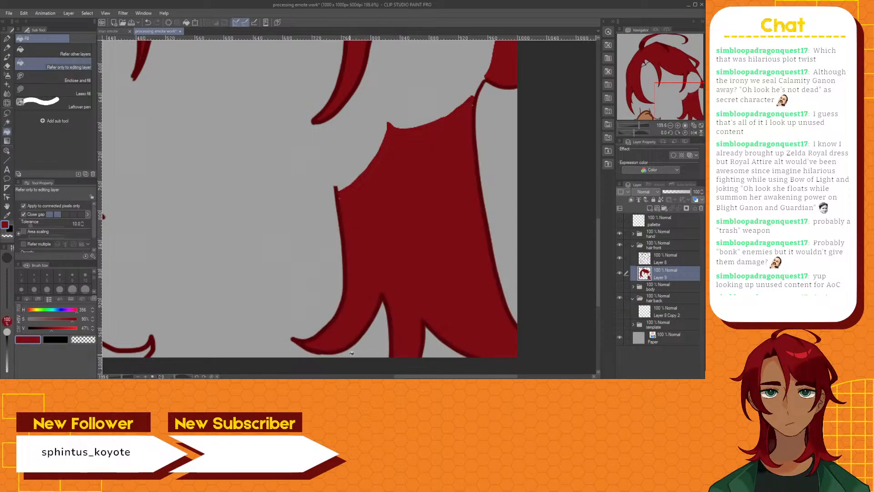
Paint over the unfilled specks along the upper edge of the new hair fill with the Brush pen
left_click(7, 57)
scroll(384, 191, "up", 2)
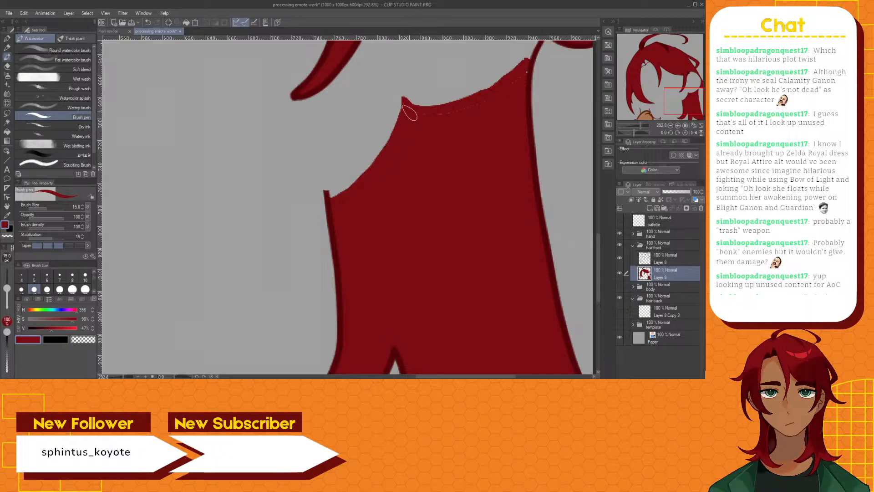
mouse_move(415, 114)
left_mouse_down()
mouse_move(470, 109)
mouse_move(523, 73)
left_mouse_up()
scroll(549, 130, "down", 2)
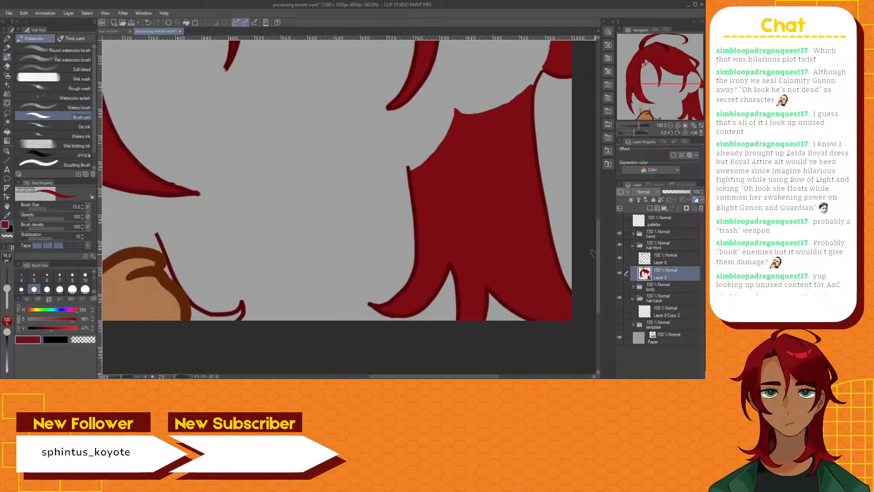
Show the body folder, check the back hair lines on Layer 8 Copy 2, and hide the hand folder to expose the hair below the left-hand ear
mouse_move(600, 256)
left_mouse_down()
mouse_move(611, 216)
mouse_move(609, 248)
left_mouse_up()
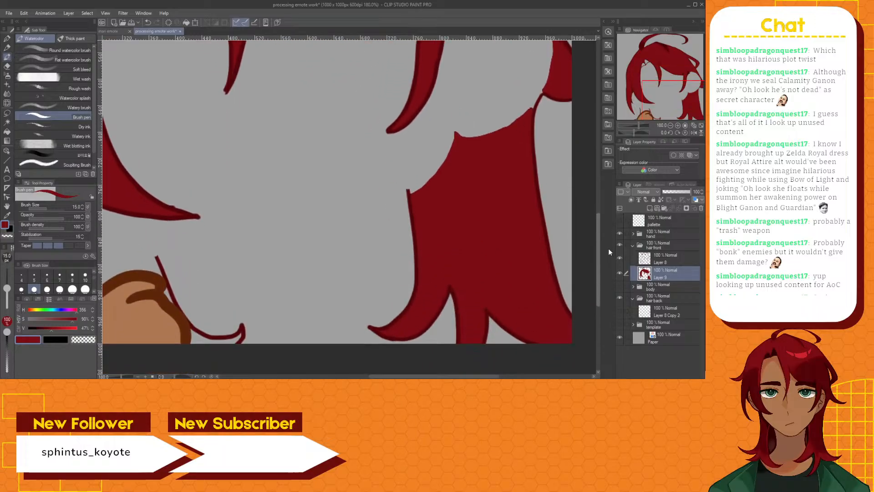
left_click_drag(484, 377, 422, 377)
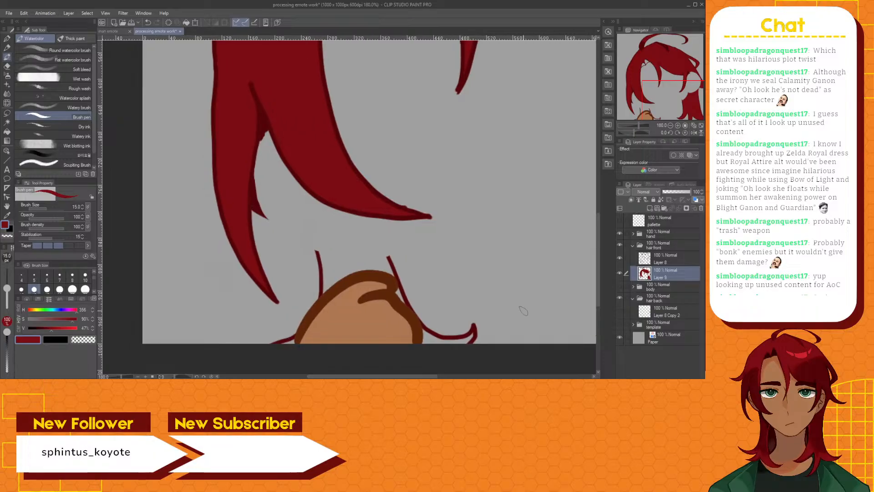
left_click(619, 286)
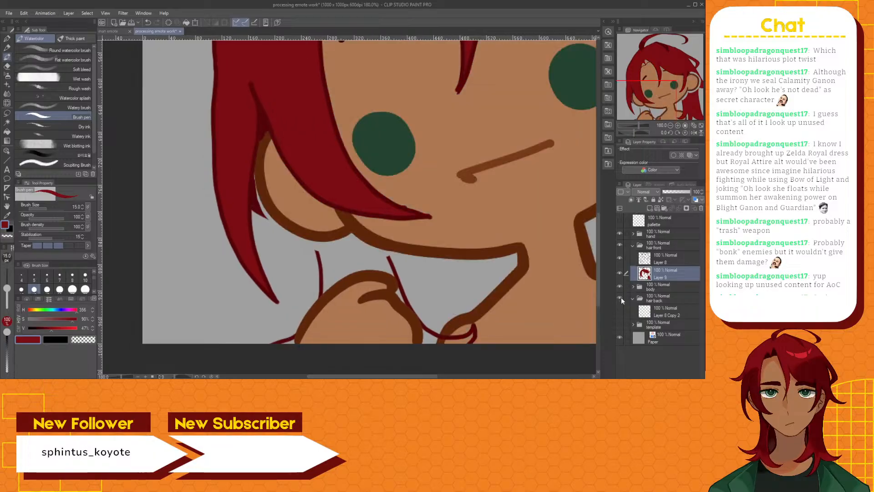
left_click(619, 310)
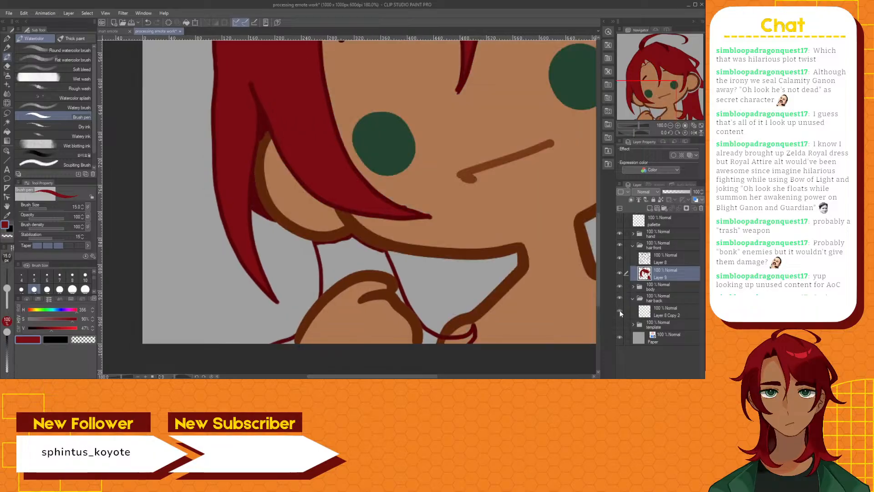
left_click(619, 234)
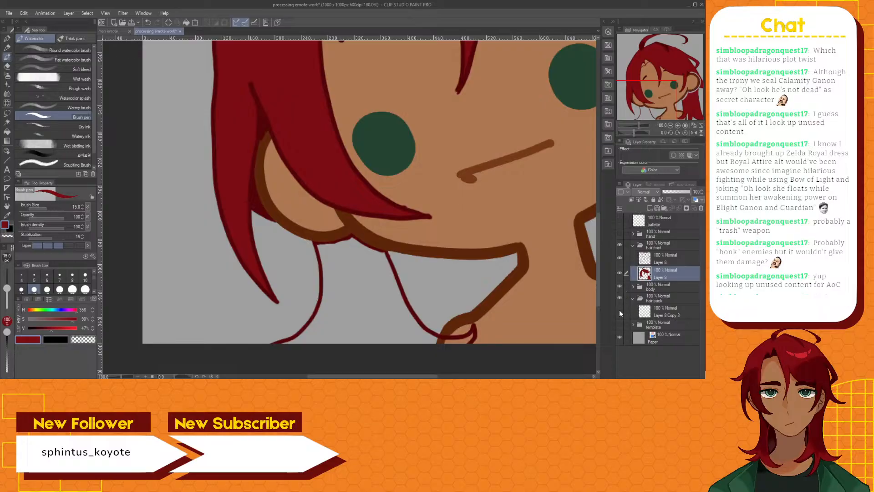
Draw a dark red edge joining the two hair lines just below the left-hand ear on Layer 9
scroll(332, 262, "up", 3)
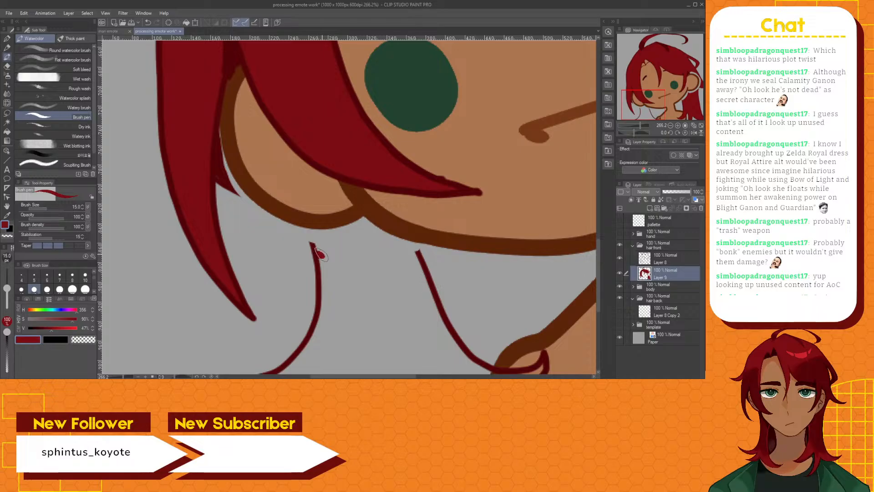
left_click_drag(316, 253, 414, 263)
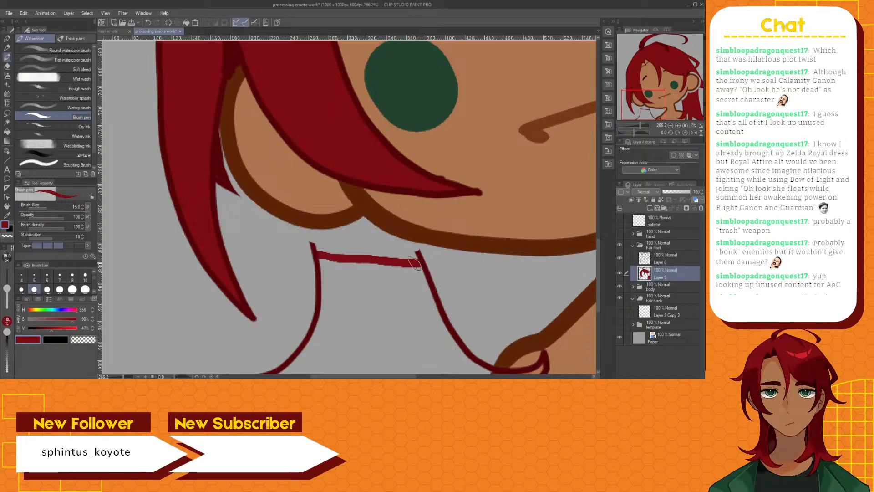
scroll(405, 258, "down", 2)
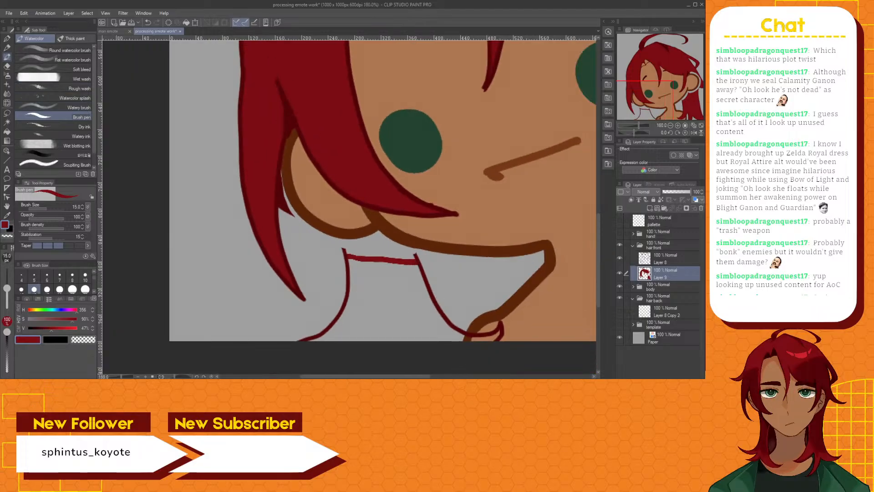
Hide the body folder, auto-select the closed hair section below the left-hand ear, fill it dark red, and deselect
left_click(6, 122)
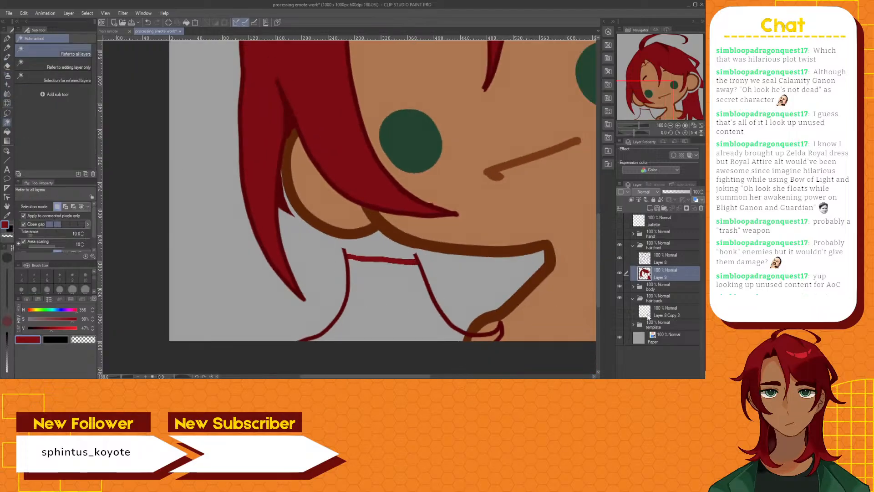
left_click(619, 286)
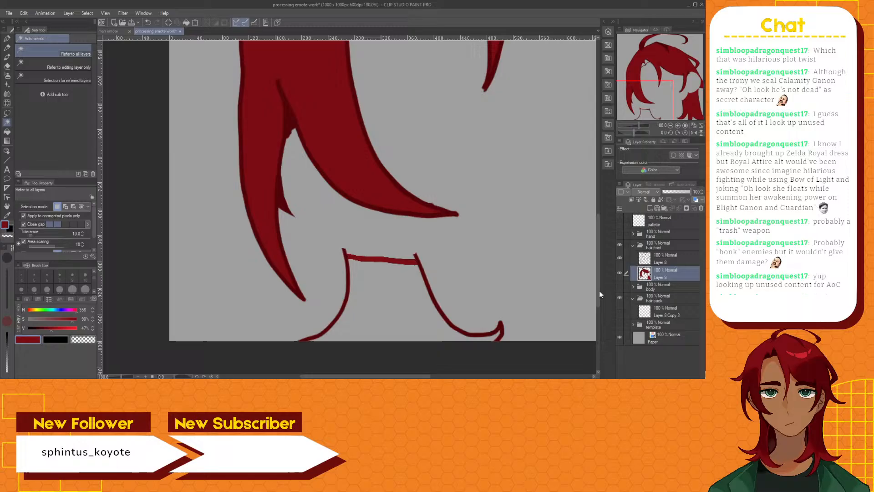
left_click(411, 309)
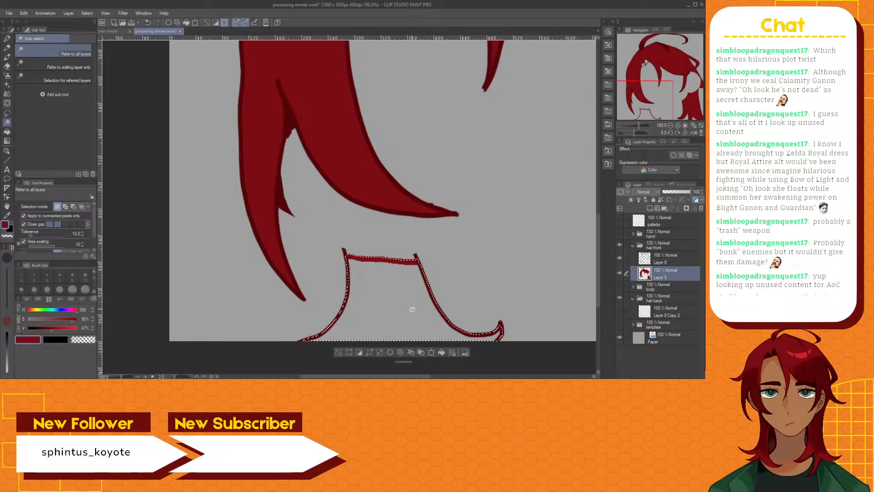
left_click(6, 132)
left_click(387, 305)
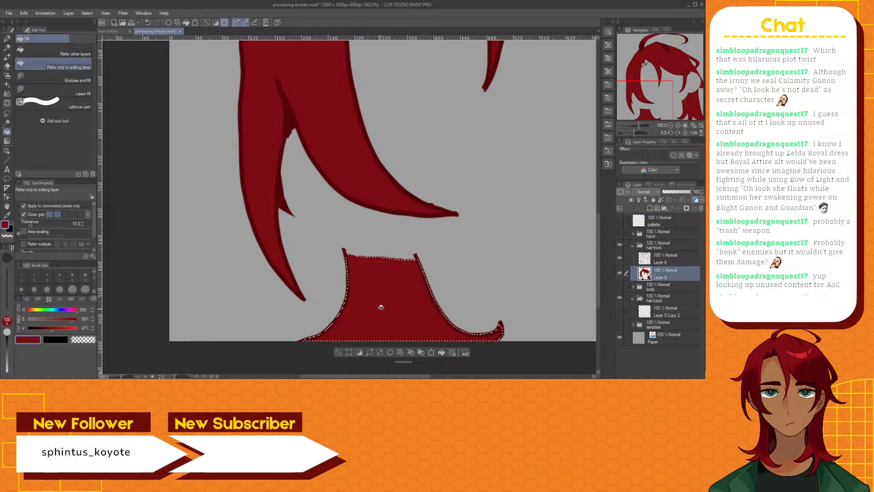
left_click(338, 351)
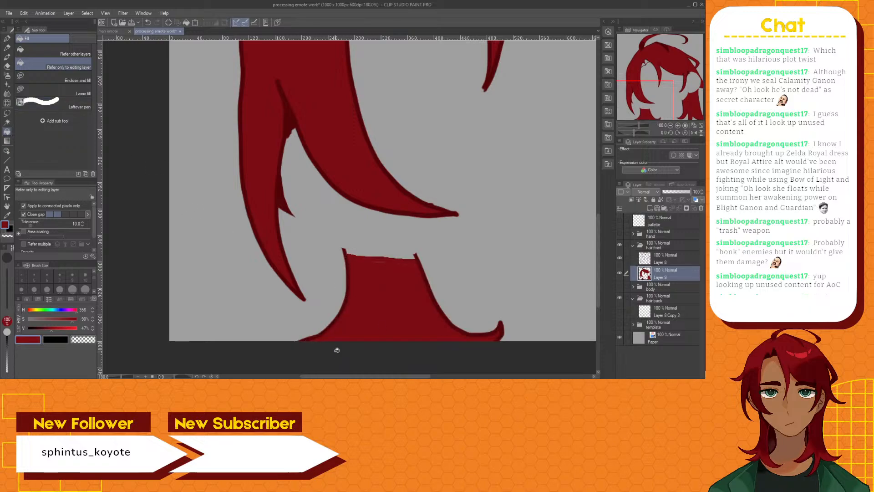
Cover the thin unfilled line along the top of the left-hand shoulder hair with the Brush pen
left_click(6, 56)
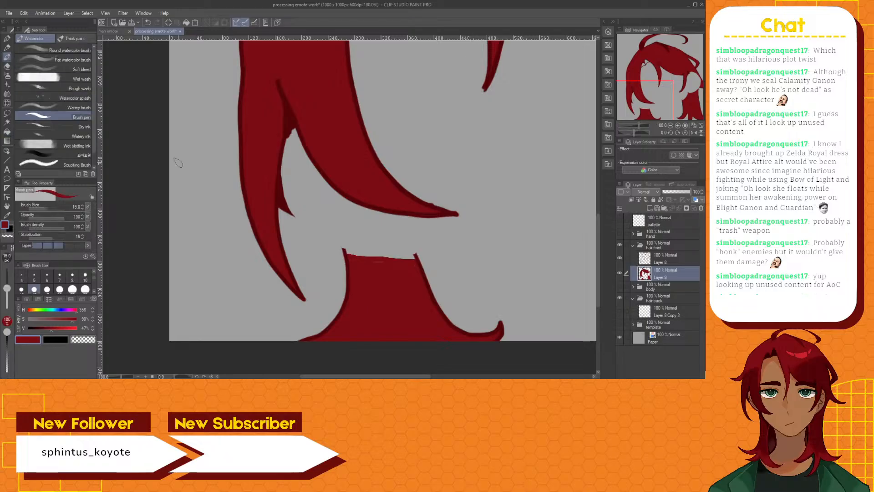
scroll(407, 292, "up", 2)
scroll(407, 292, "up", 1)
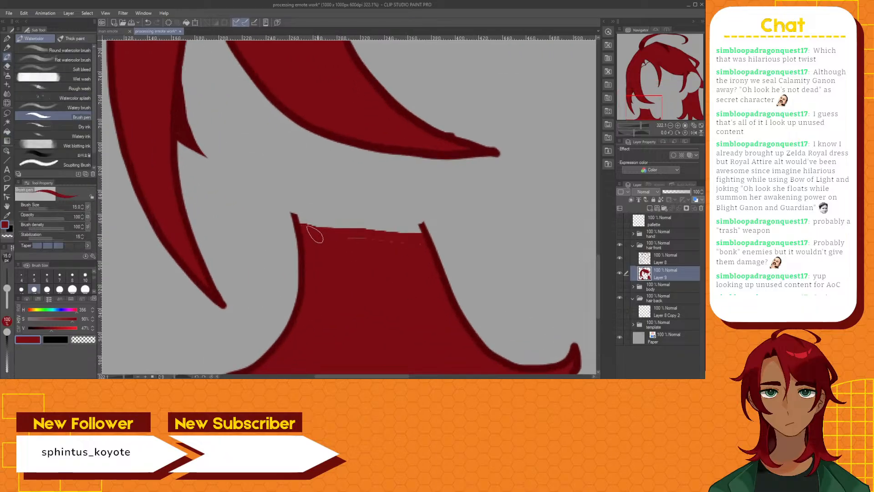
left_click_drag(355, 237, 418, 242)
scroll(417, 242, "down", 2)
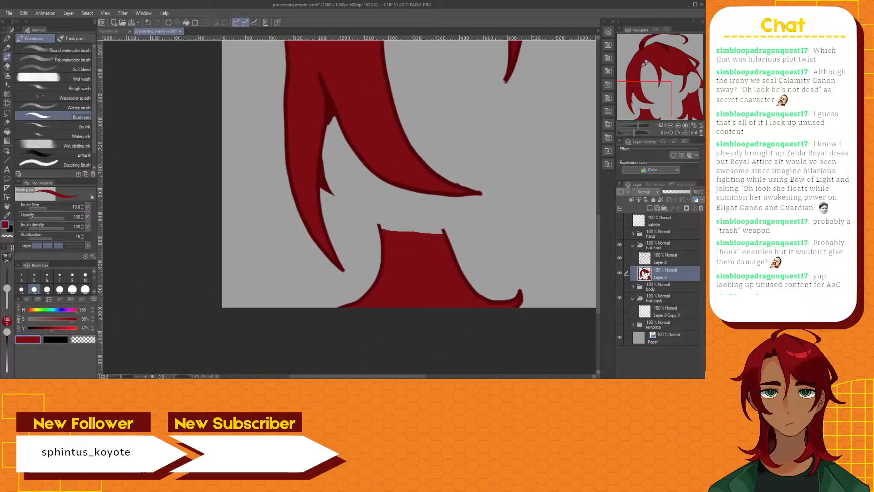
Show the body folder and Layer 8 Copy 2 again to reveal the gaps between the hair fill and the ears
scroll(544, 199, "down", 2)
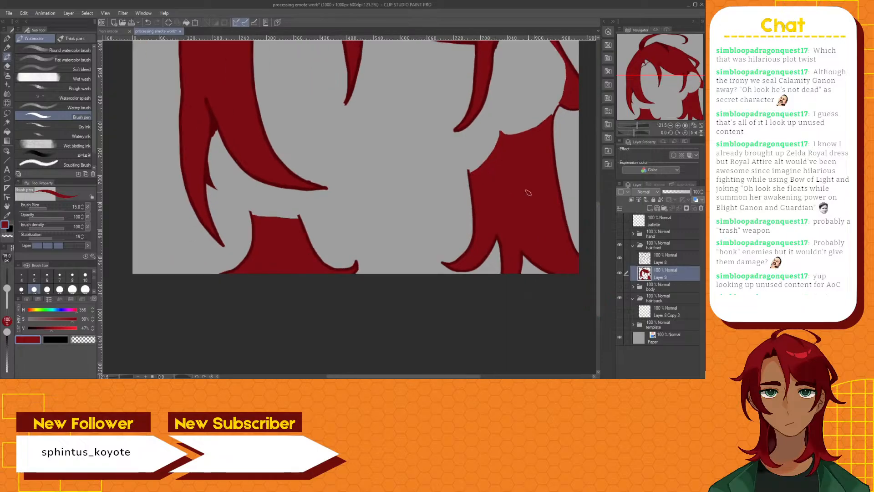
left_click_drag(599, 227, 600, 190)
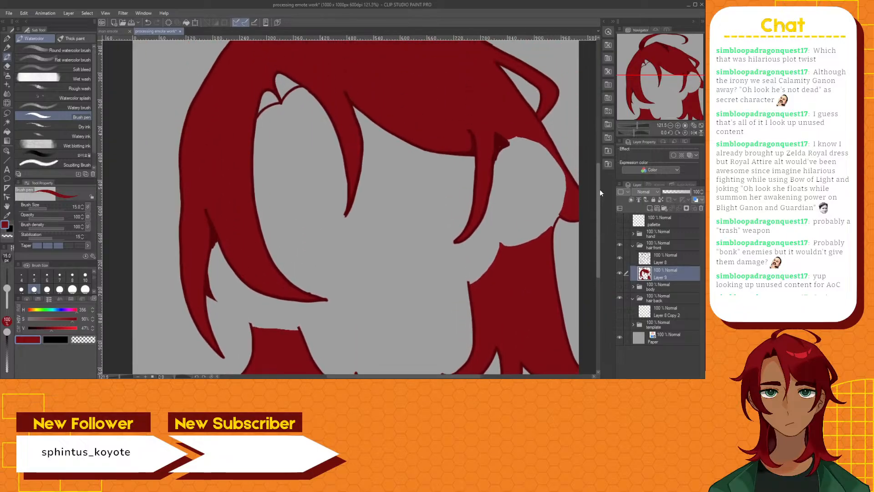
left_click(620, 287)
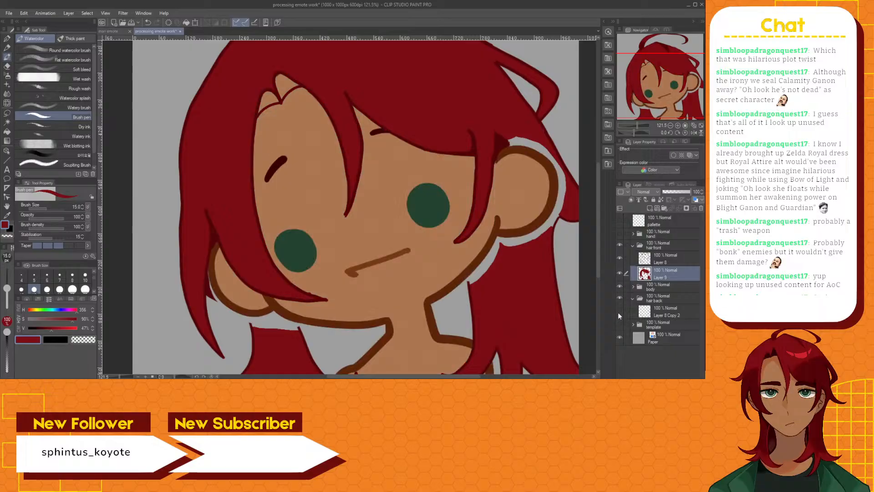
left_click(618, 310)
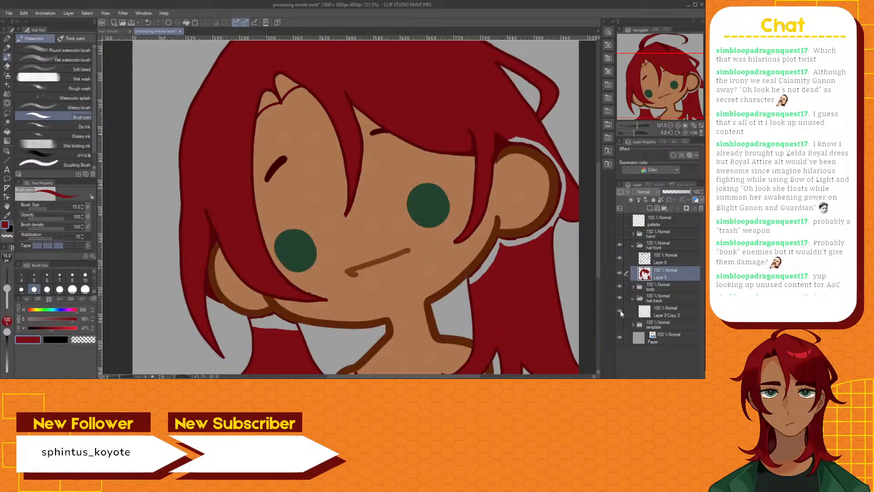
Add a new raster layer in the hair back folder and move it beneath Layer 8 Copy 2
left_click(665, 307)
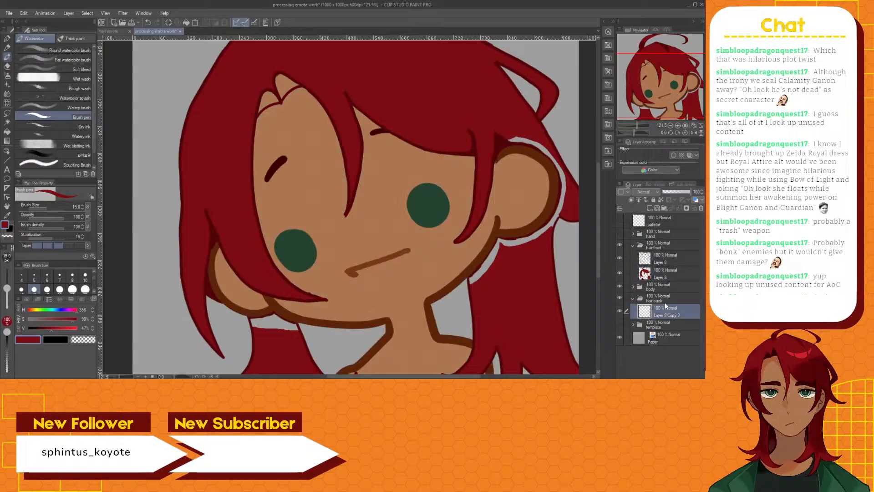
left_click(650, 207)
left_click_drag(666, 307, 666, 330)
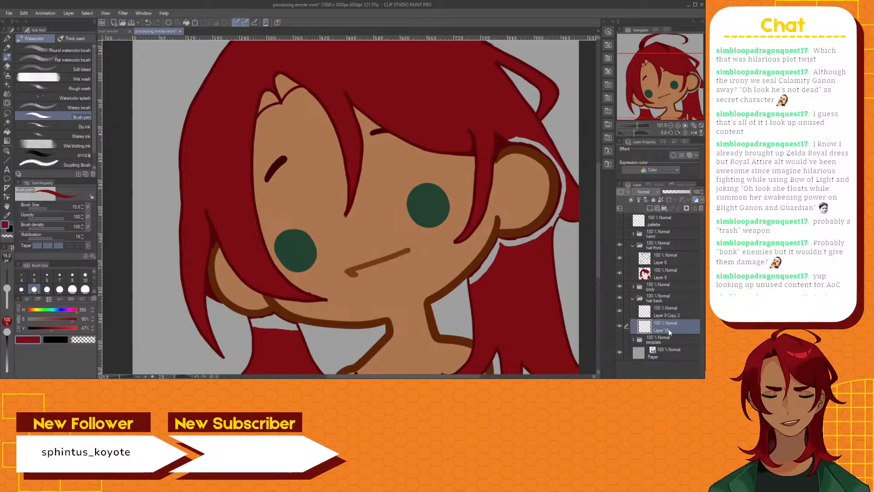
Auto-select the unfilled gap between the left-hand ear and the shoulder hair, fill it dark red on the new back hair layer, and deselect
scroll(256, 339, "up", 1)
scroll(257, 338, "up", 3)
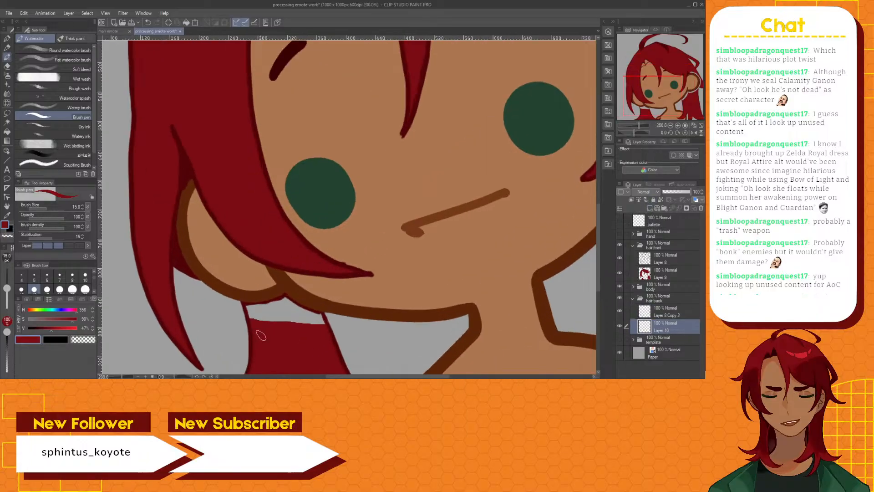
scroll(494, 214, "down", 5)
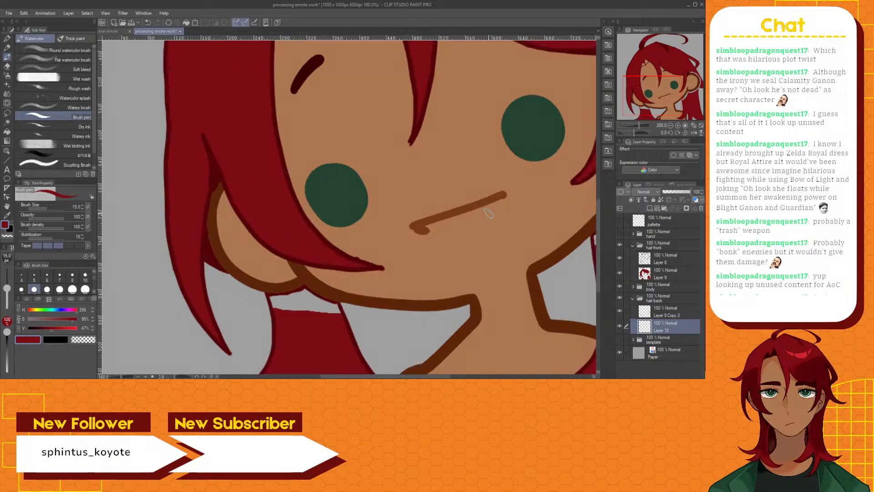
left_click(9, 124)
left_click(364, 276)
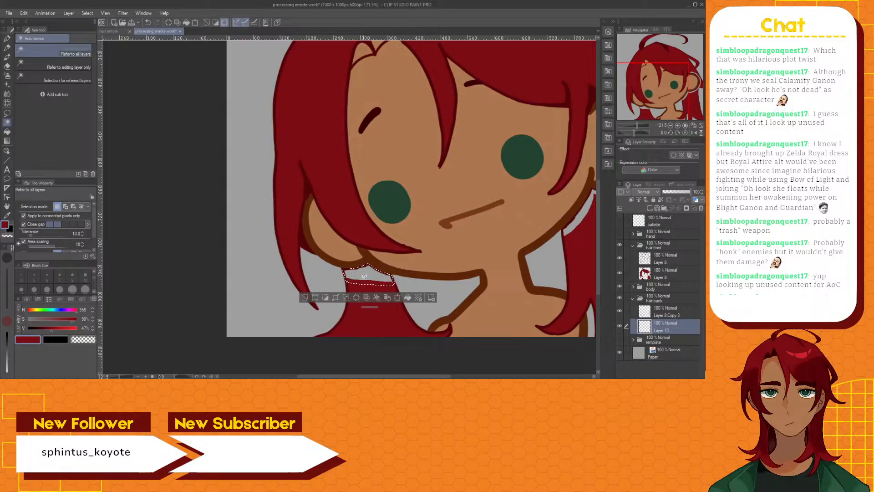
scroll(367, 279, "up", 3)
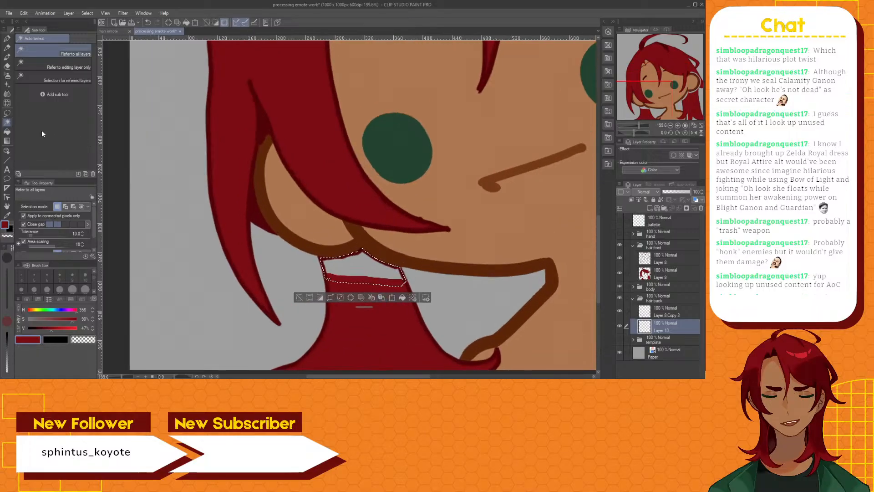
left_click(7, 132)
left_click(371, 272)
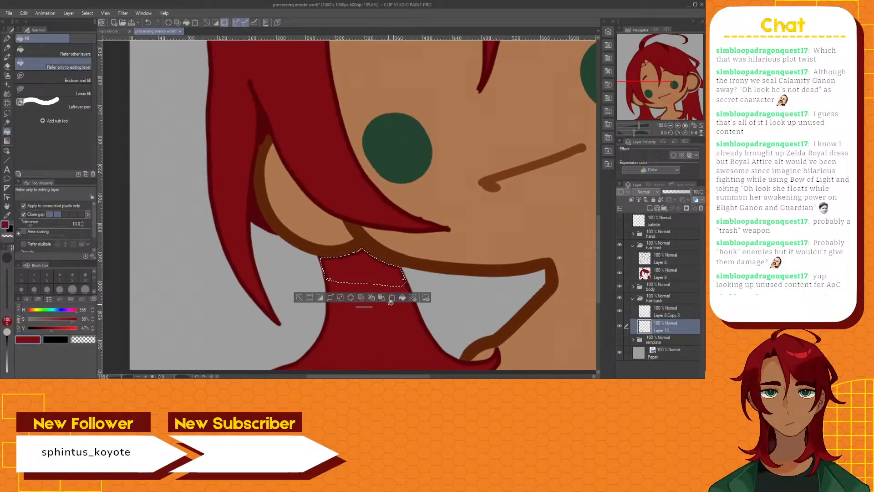
left_click(300, 297)
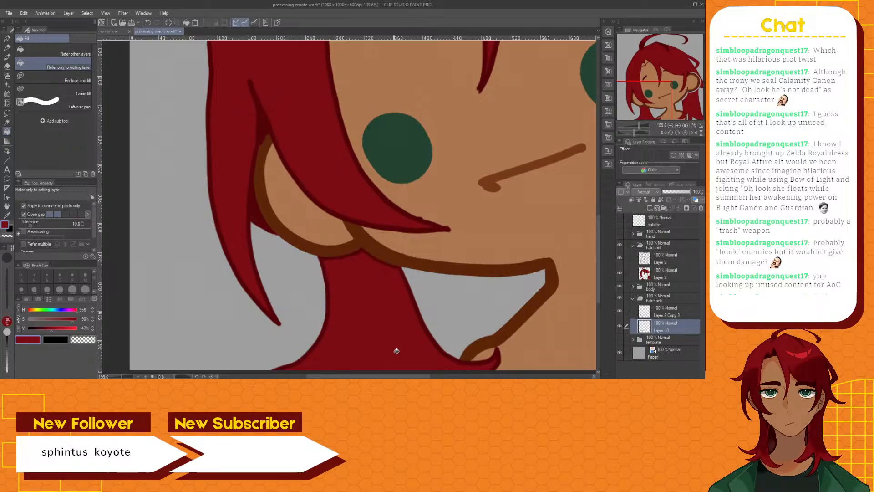
Auto-select the unfilled gap running around the right-hand ear and down the jaw, fill it dark red, and deselect
scroll(395, 296, "up", 3)
scroll(378, 288, "down", 3)
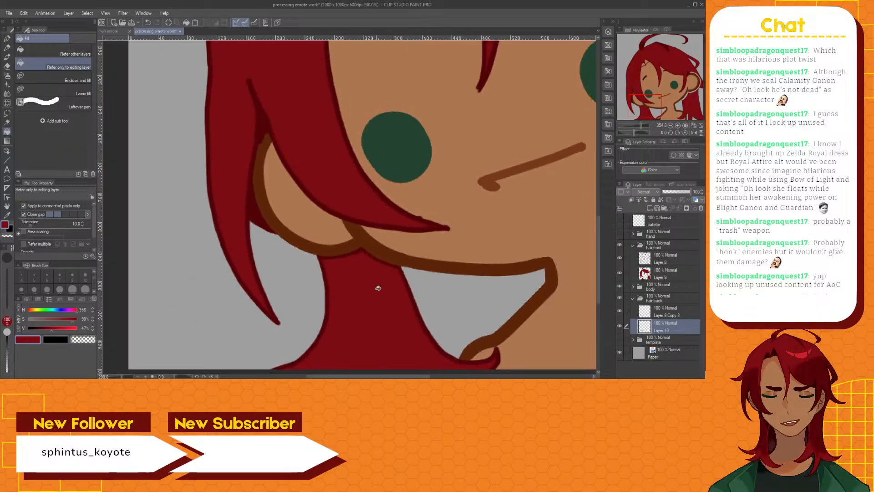
scroll(455, 310, "right", 5)
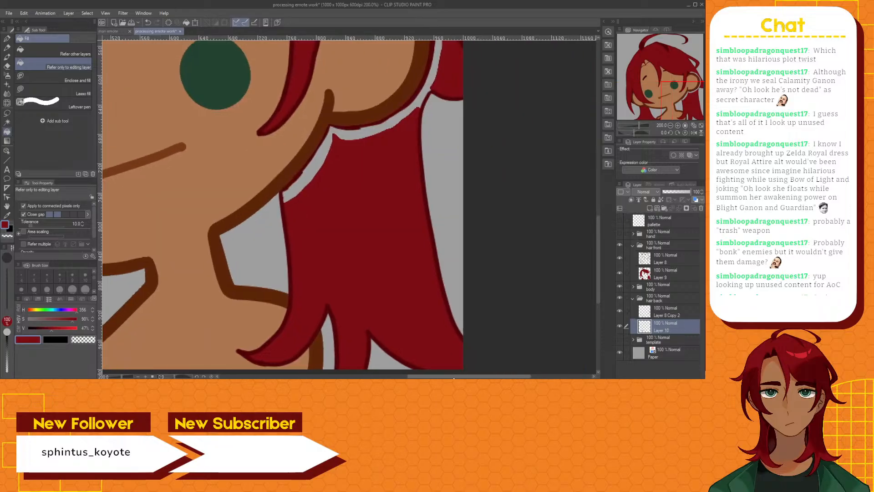
left_click_drag(598, 253, 613, 207)
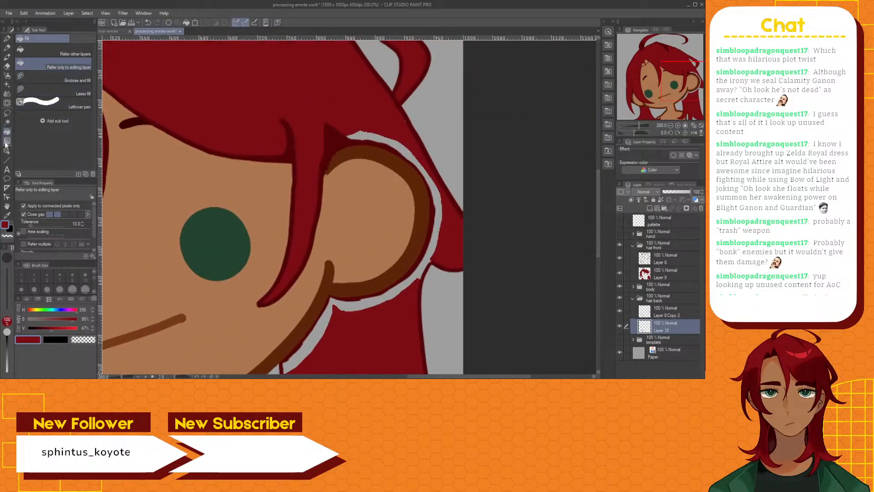
left_click(7, 122)
scroll(331, 311, "down", 2)
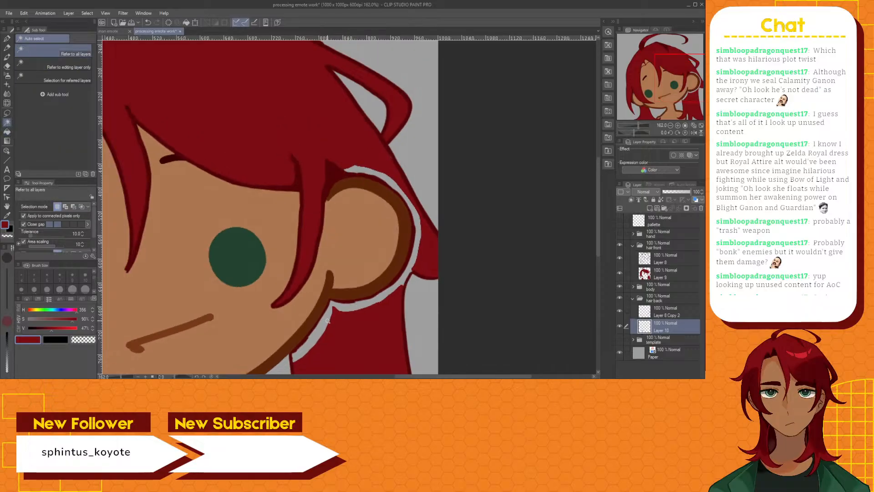
left_click(327, 320)
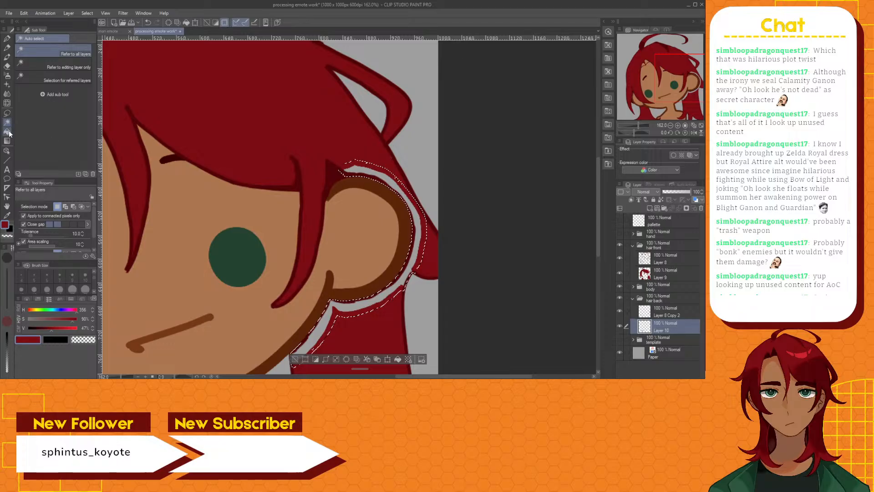
key("g")
left_click(352, 308)
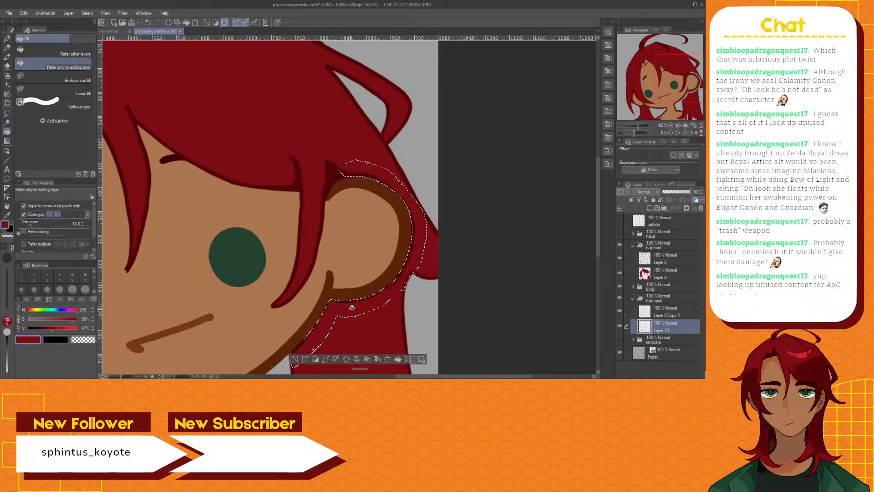
left_click(295, 359)
Examine the hair fill around the right-hand ear, along the outline and across the whole head for remaining gaps
scroll(353, 165, "up", 4)
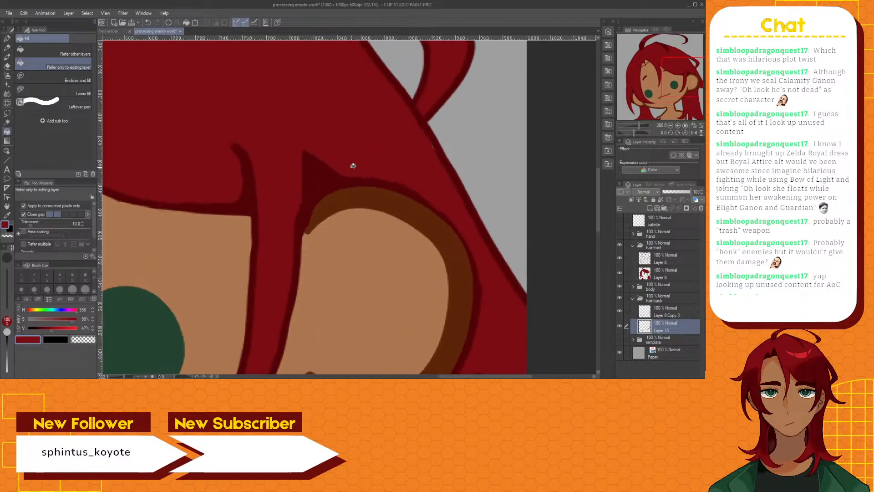
scroll(353, 165, "down", 6)
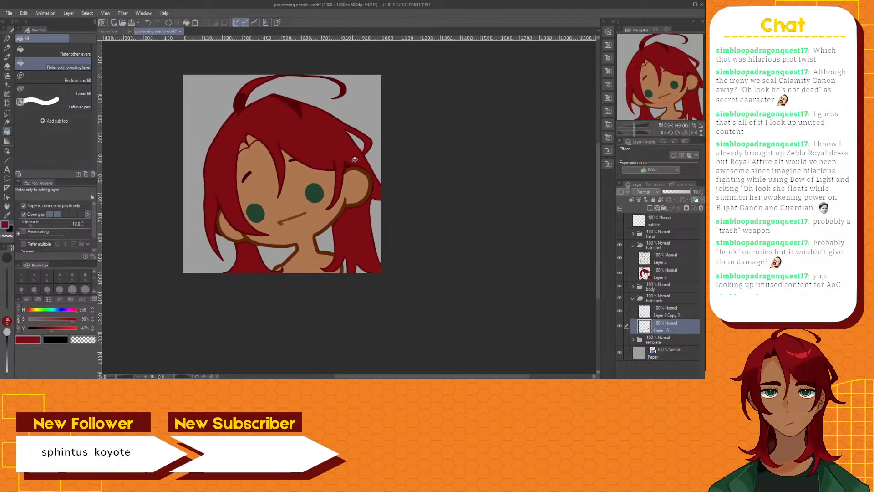
scroll(354, 160, "up", 2)
left_click_drag(399, 377, 375, 376)
left_click_drag(600, 225, 598, 179)
scroll(378, 370, "up", 5)
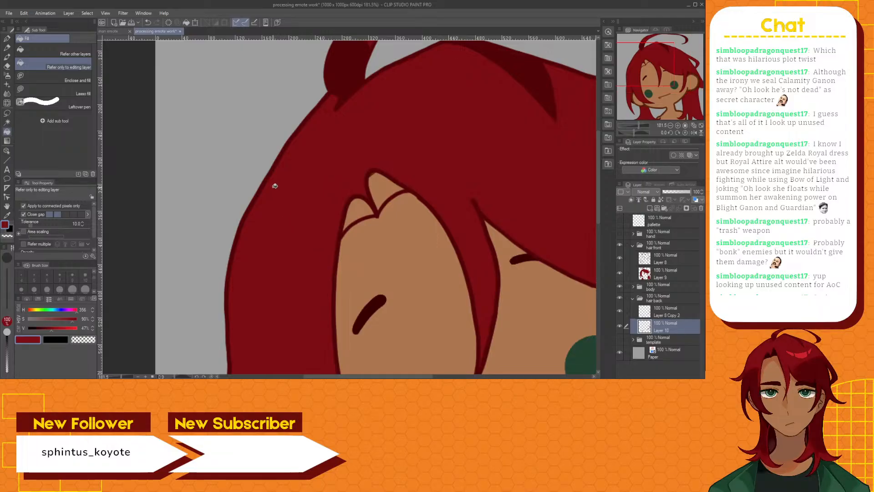
scroll(276, 177, "down", 4)
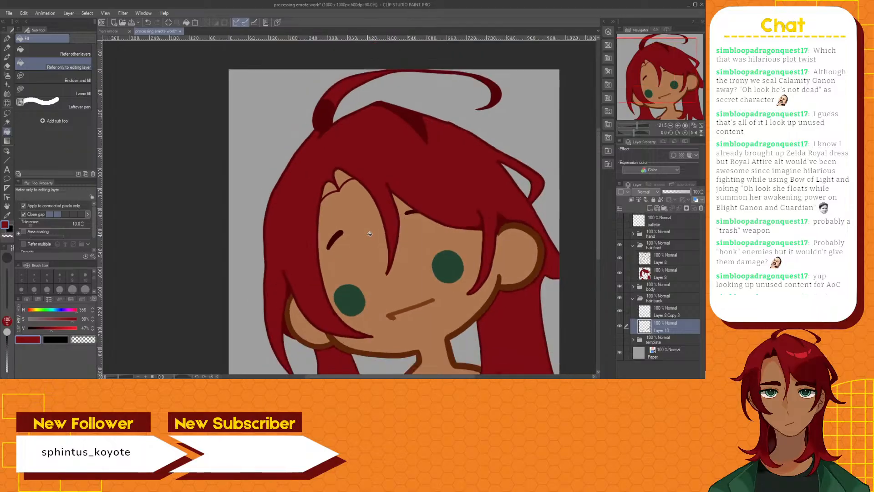
left_click_drag(331, 377, 354, 377)
Show the palette layer with the color swatches and hide the body folder so only the hair remains over the paper
left_click(619, 220)
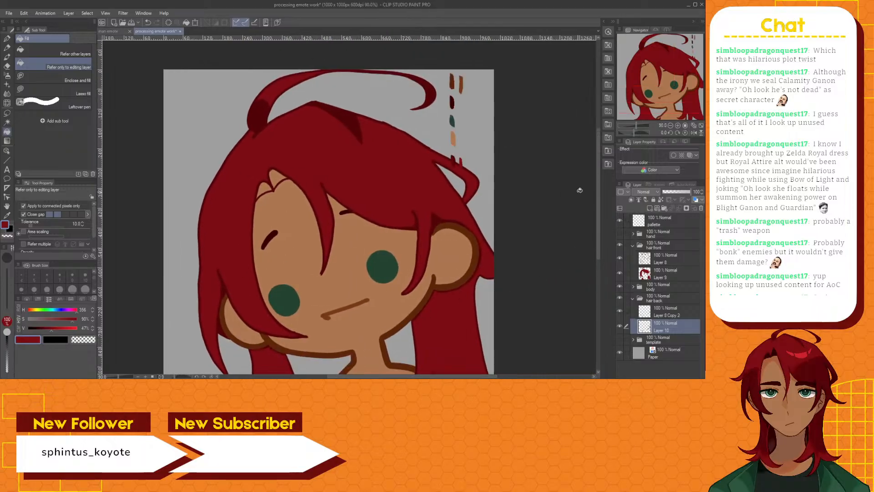
left_click_drag(598, 186, 602, 166)
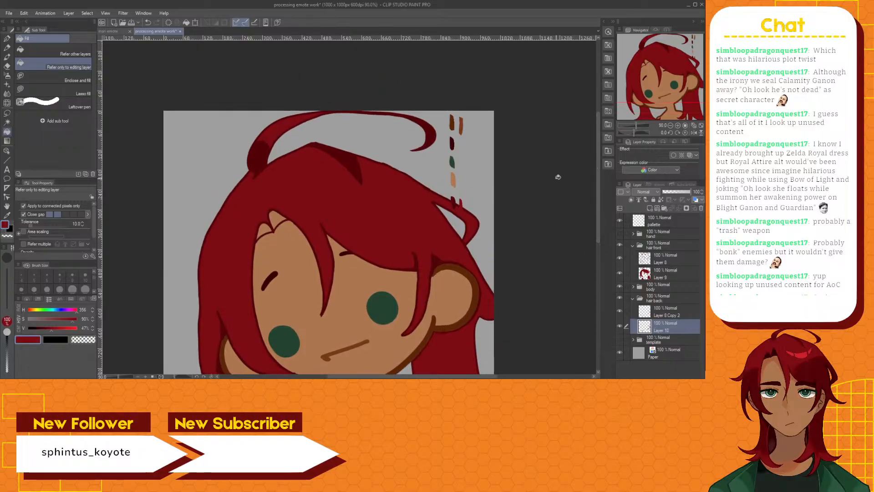
scroll(477, 186, "up", 2)
scroll(476, 186, "up", 1)
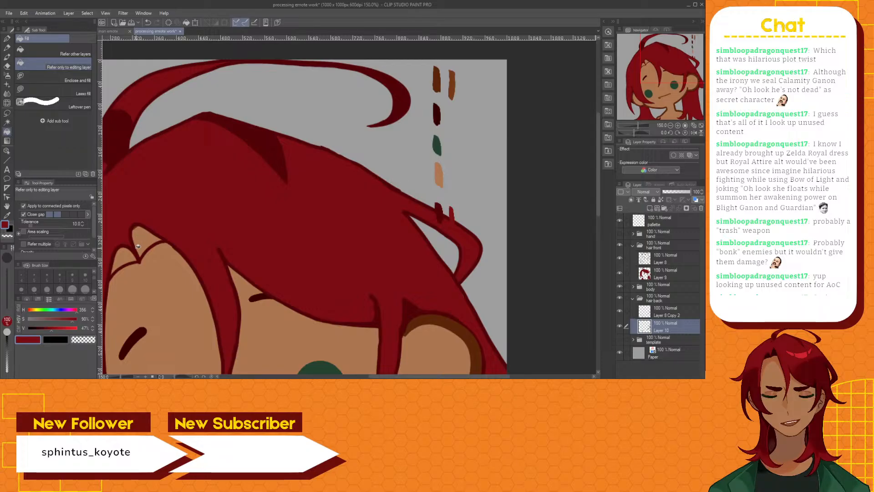
left_click(619, 287)
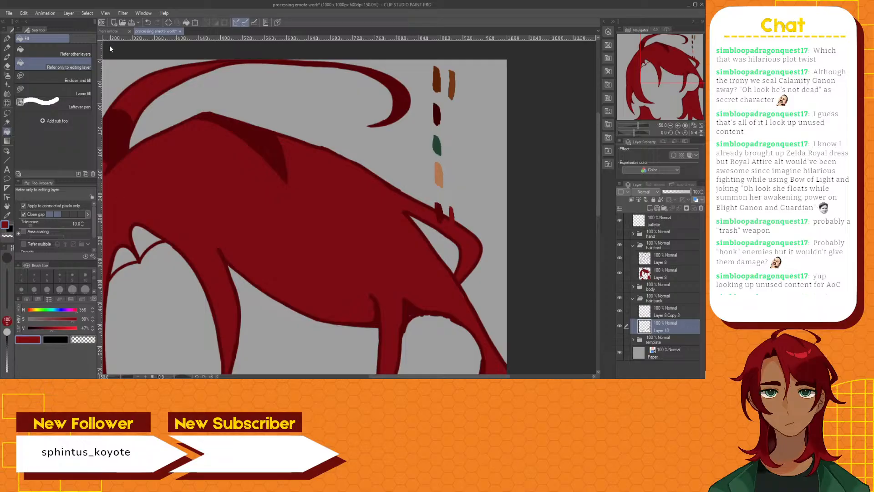
Switch to the other open emote document, show its palette layer, and pick the very dark red hair shadow color with the Eyedropper
left_click(107, 31)
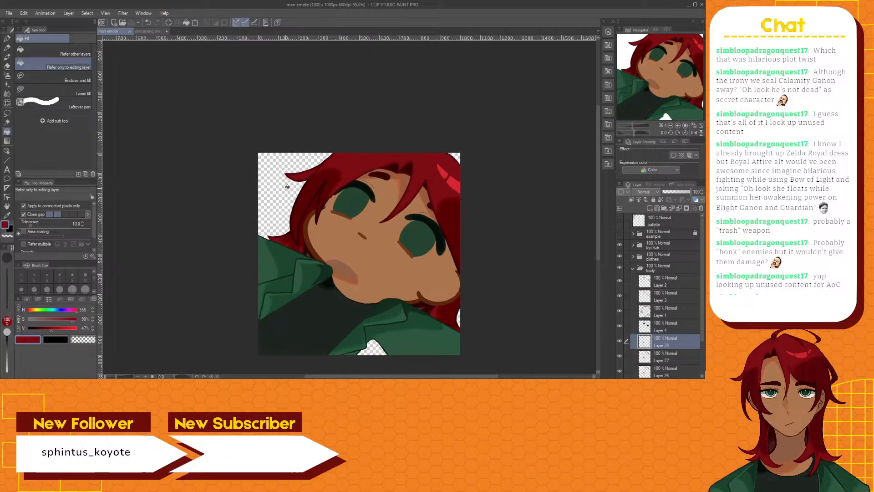
scroll(287, 186, "up", 4)
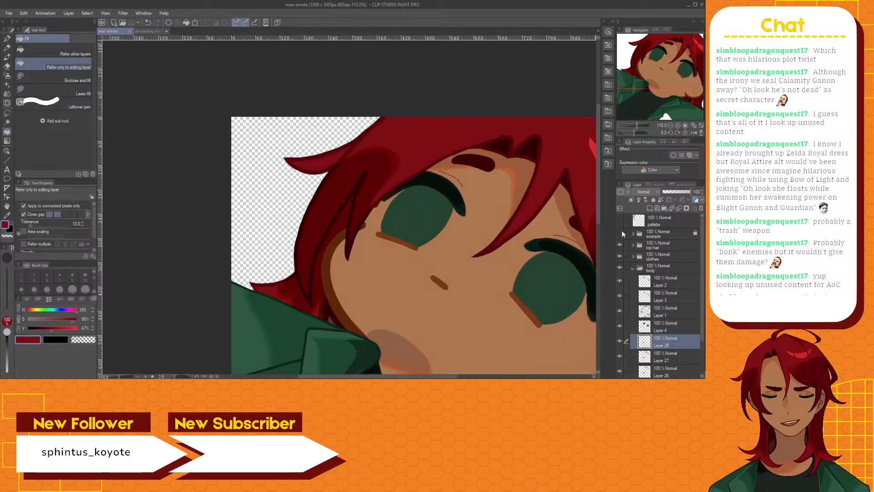
left_click(620, 220)
scroll(333, 212, "up", 2)
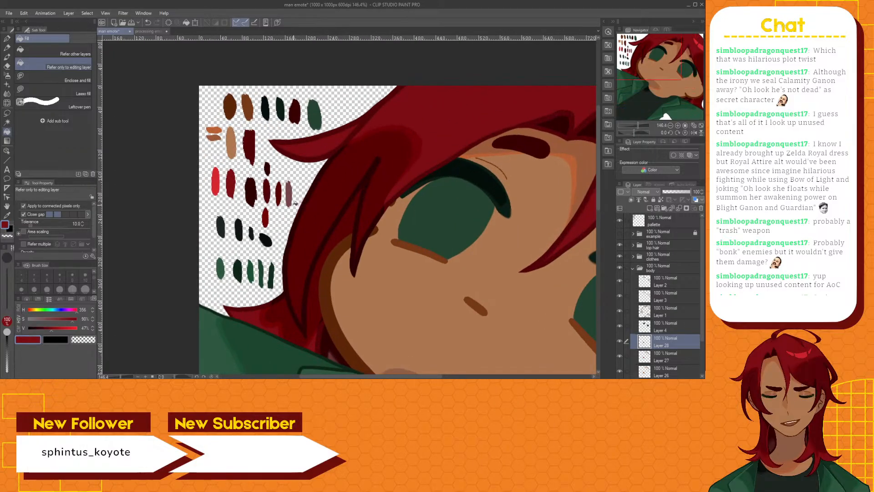
scroll(293, 202, "up", 1)
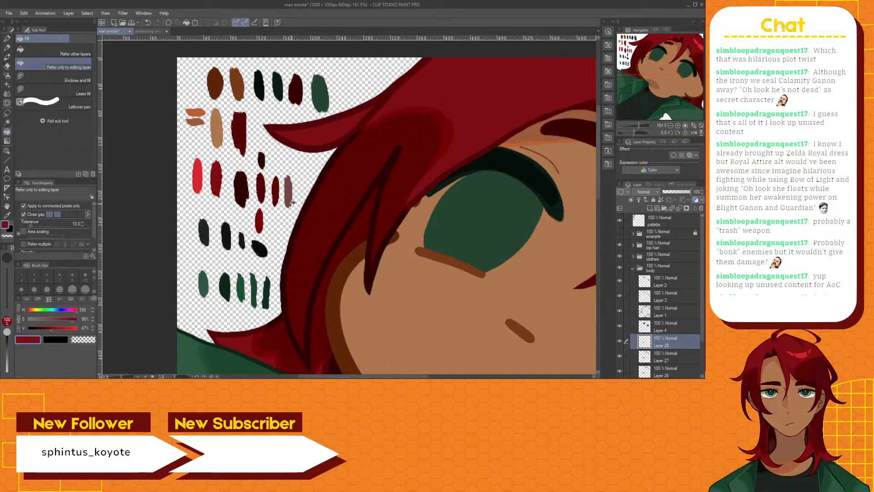
scroll(292, 201, "down", 2)
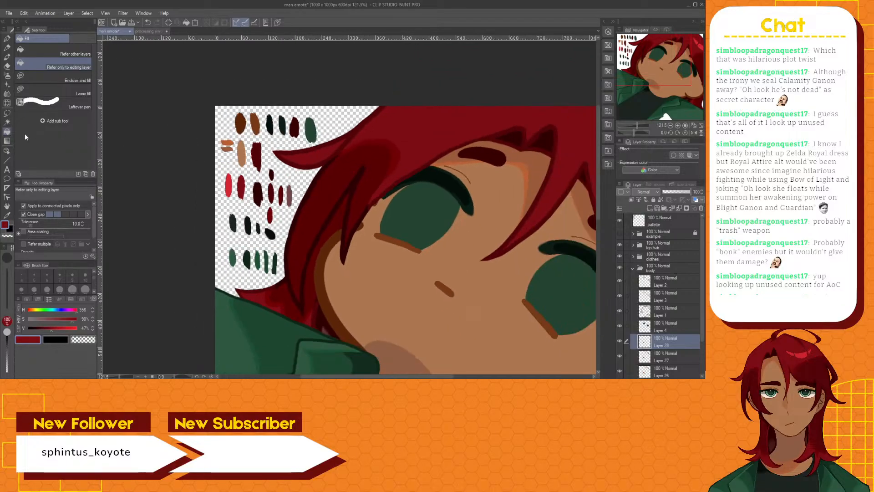
left_click(7, 215)
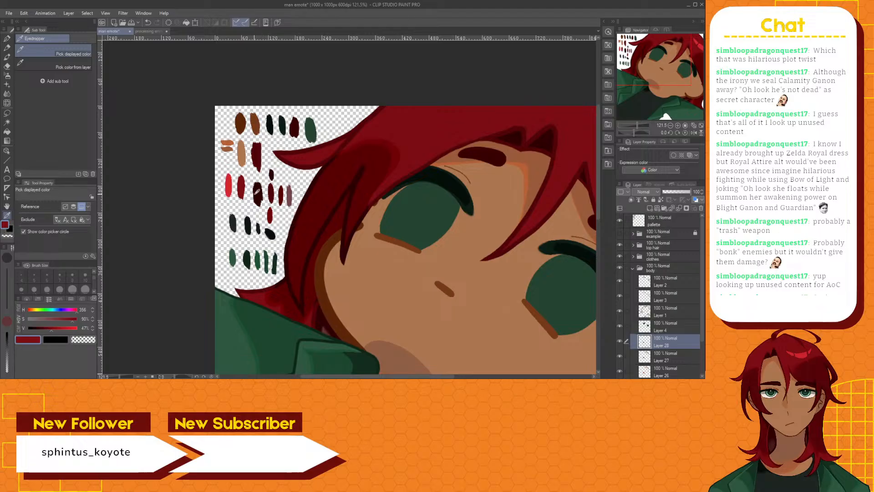
left_click(257, 187)
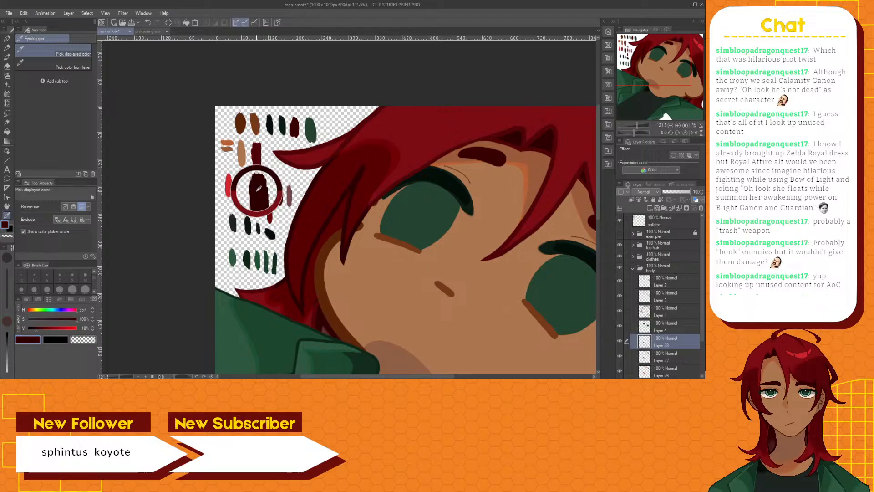
left_click(517, 138)
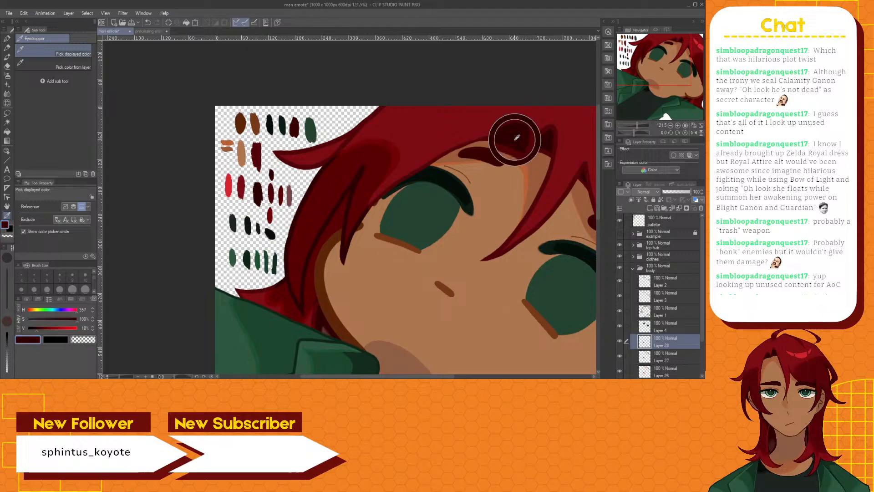
Return to the processing emote document and paint a small very dark red swatch on the palette layer with the Brush pen
left_click(150, 30)
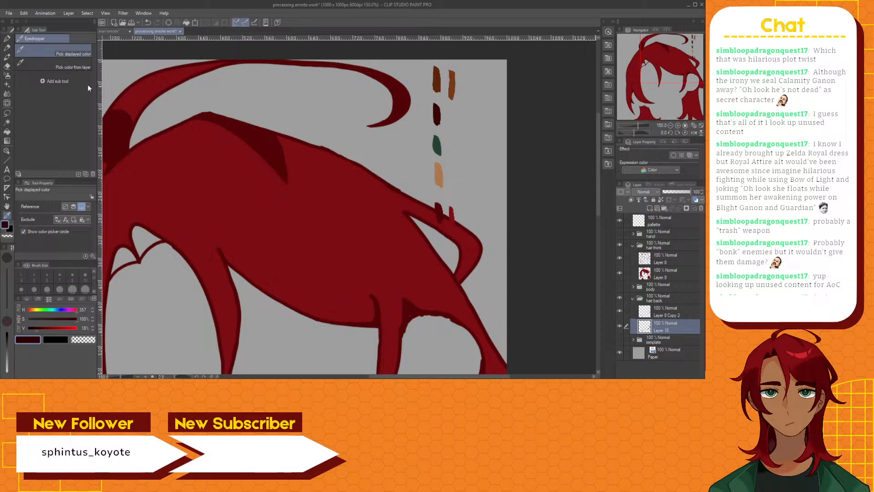
left_click(7, 57)
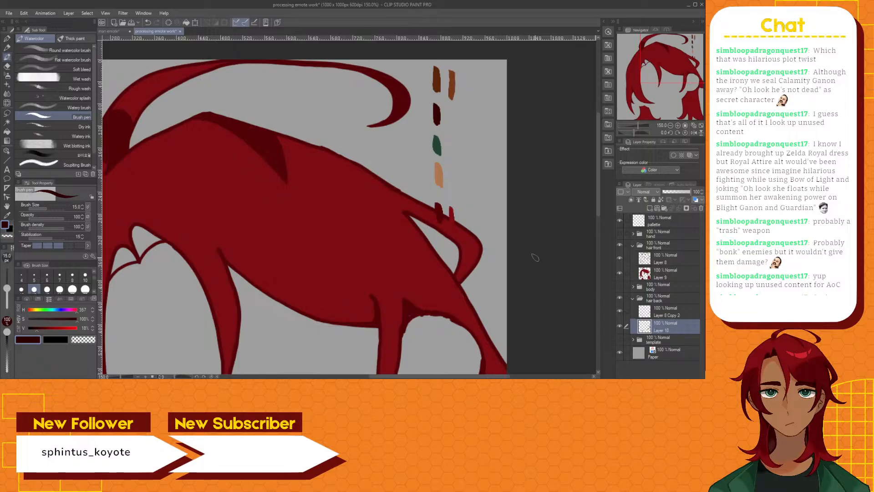
left_click(683, 220)
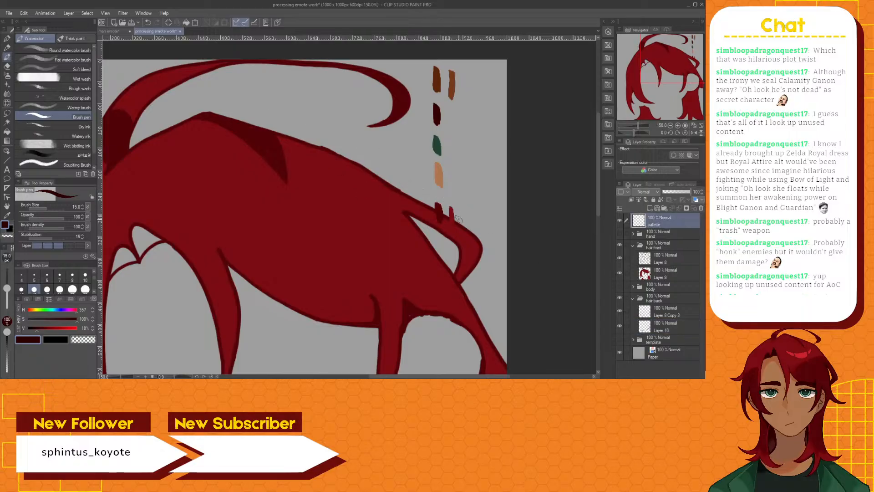
left_click_drag(458, 217, 458, 214)
left_click_drag(438, 376, 407, 376)
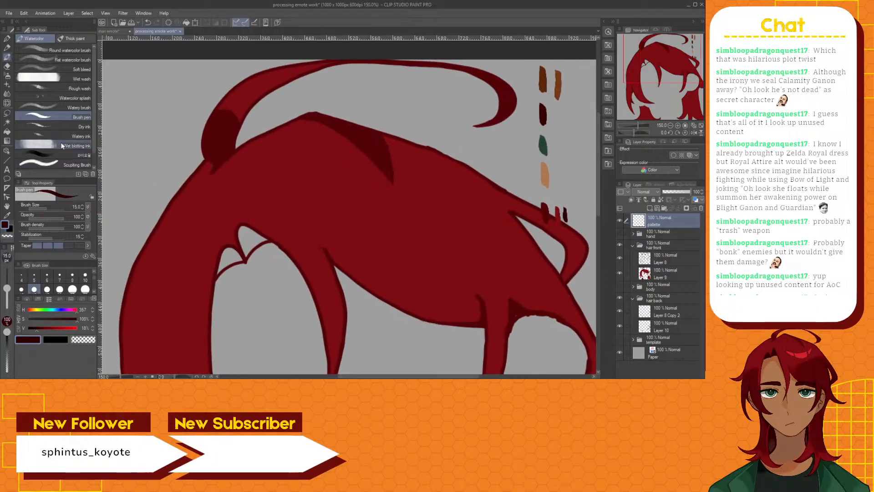
Auto-select the upper enclosed gap at the hair parting and fill it very dark red on the hair front folder's fill layer
left_click(7, 122)
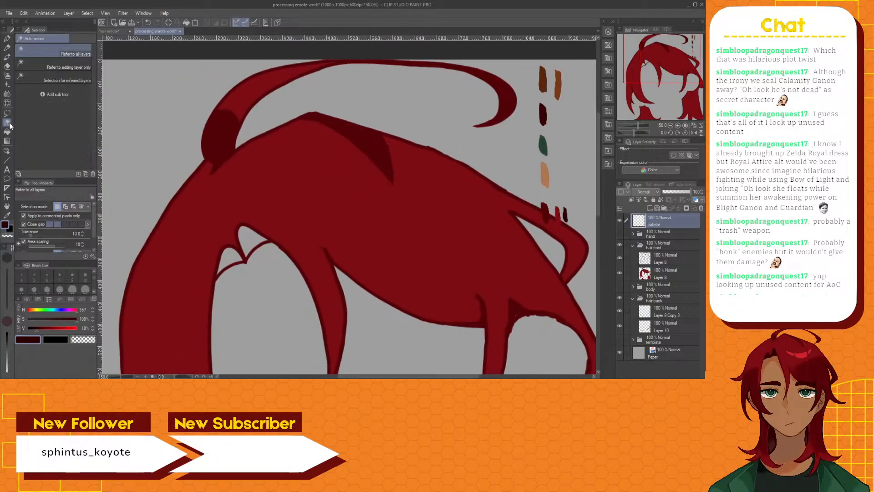
left_click(661, 273)
left_click(246, 246)
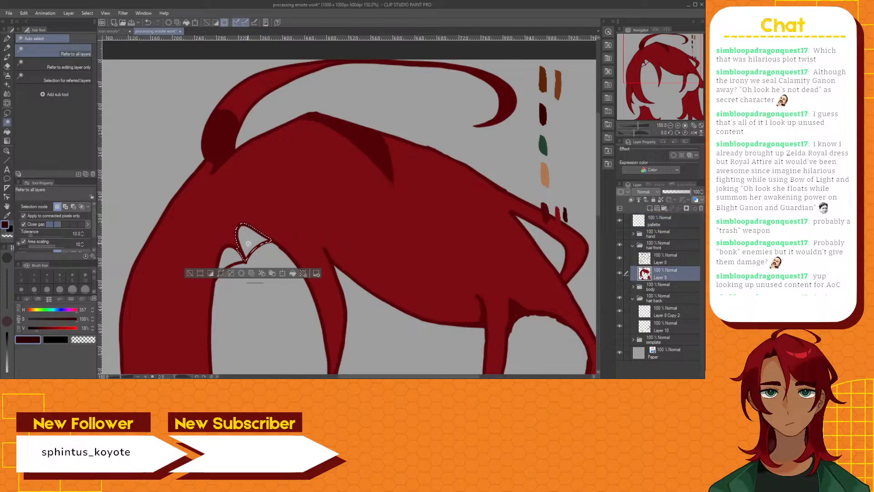
left_click(7, 132)
left_click(246, 249)
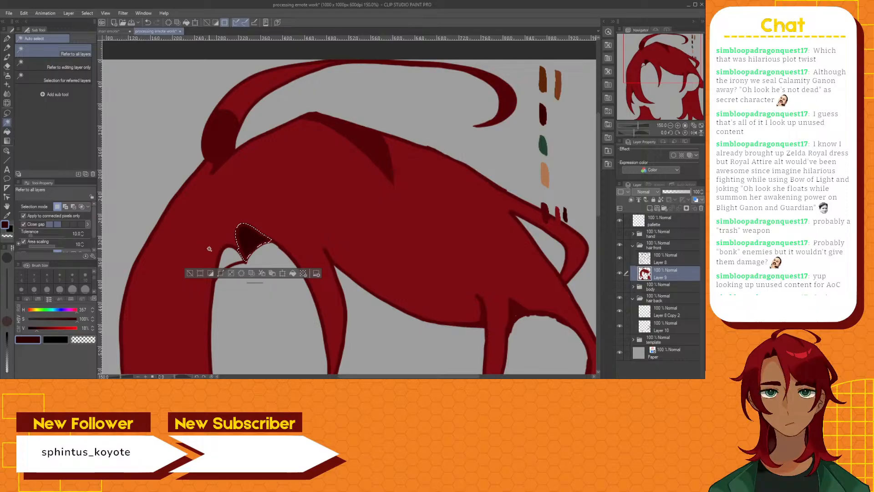
Auto-select the lower enclosed gap at the hair parting, fill it very dark red on the hair front fill layer, and deselect
left_click(231, 257)
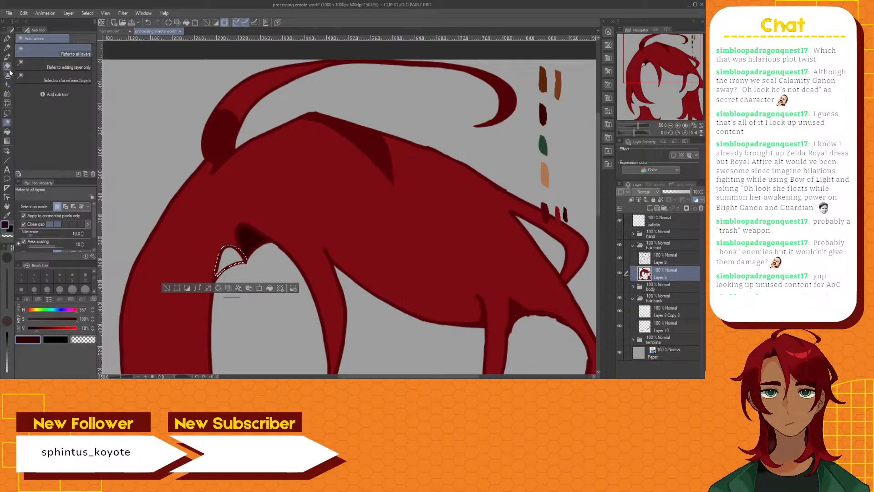
left_click(7, 130)
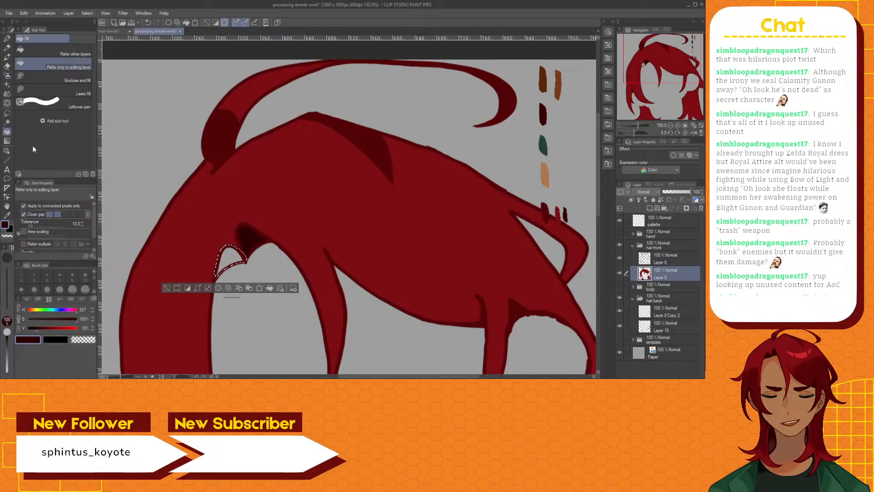
left_click(237, 275)
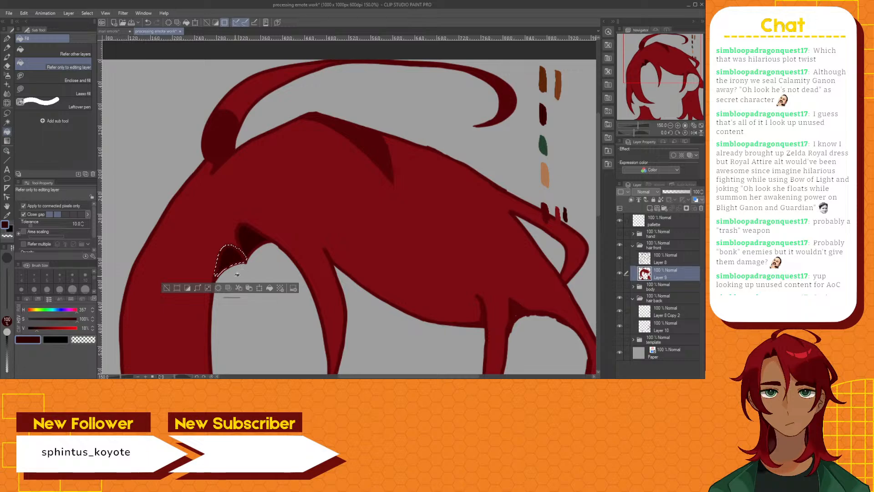
left_click(167, 288)
Show the body folder again so the face and neck appear with the hair, and inspect the gaps around the neck
scroll(309, 283, "down", 4)
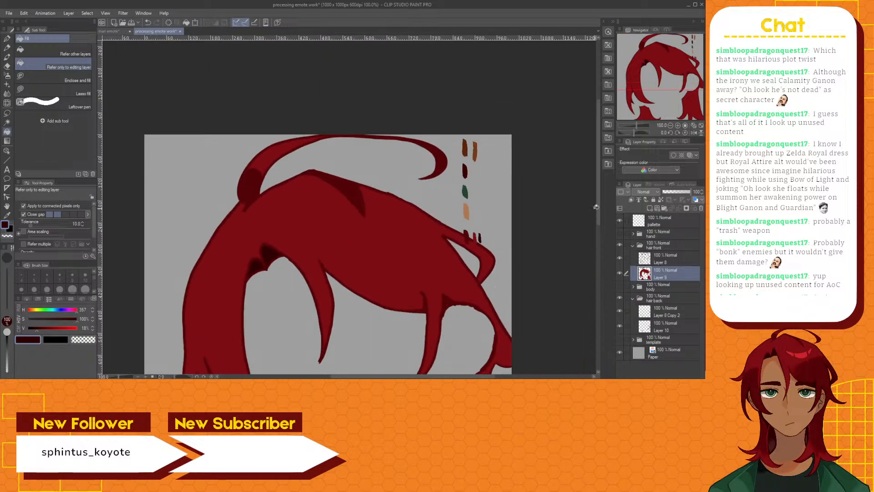
left_click_drag(597, 206, 593, 270)
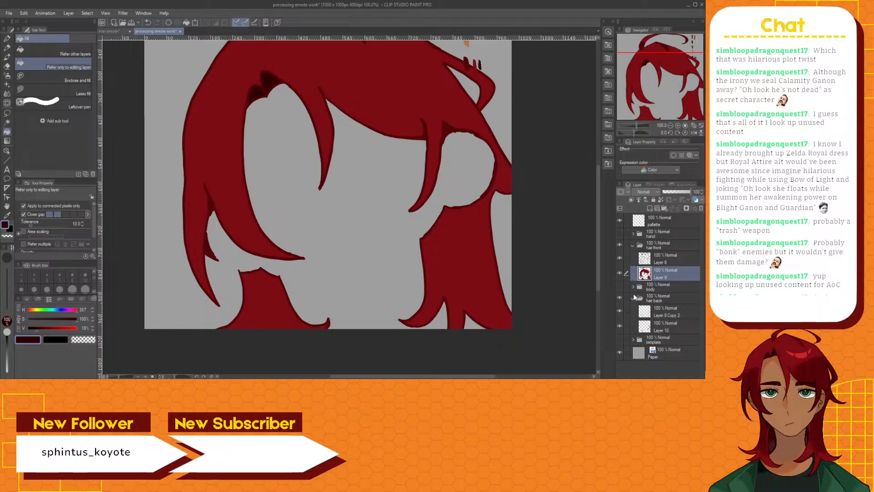
left_click(619, 286)
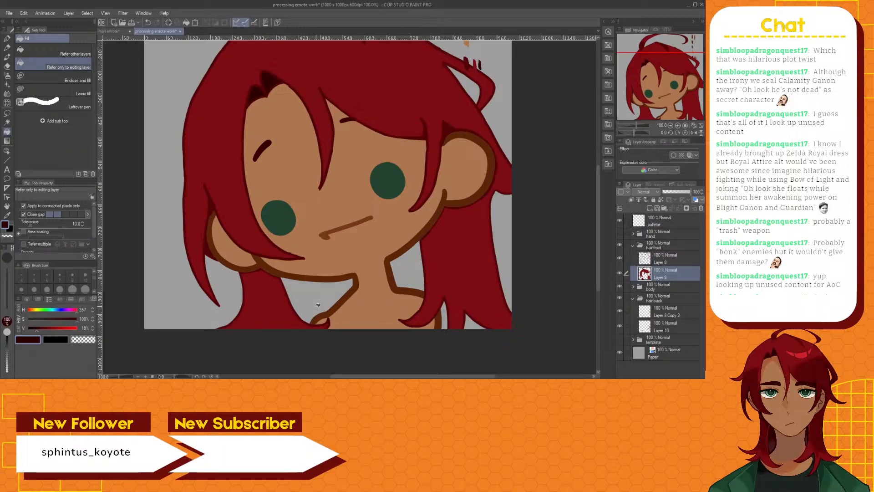
scroll(317, 304, "down", 3)
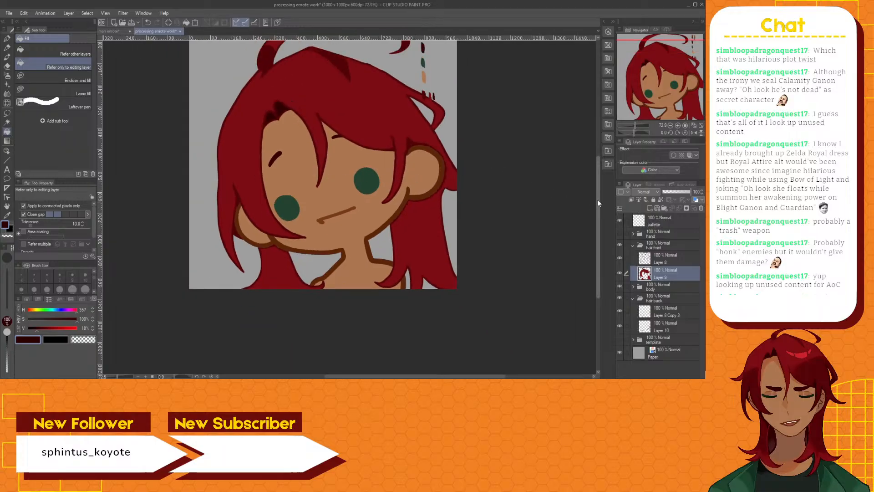
left_click_drag(599, 200, 594, 179)
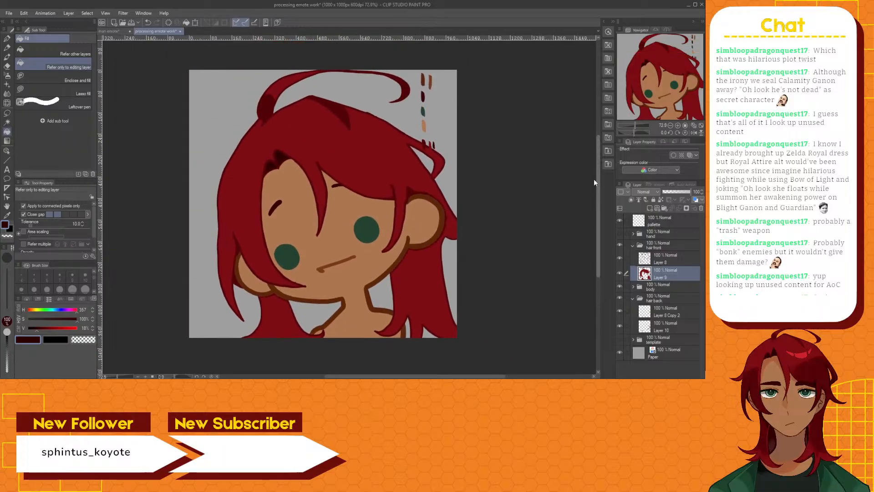
scroll(589, 189, "up", 2)
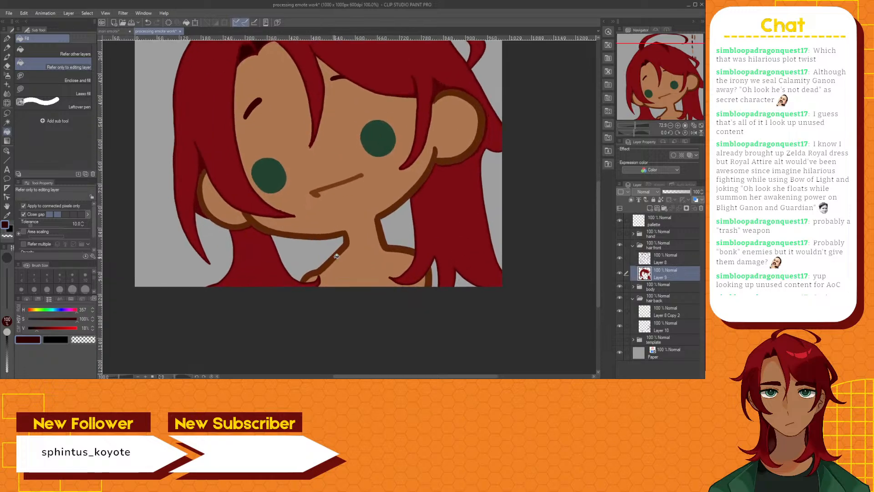
scroll(336, 257, "up", 2)
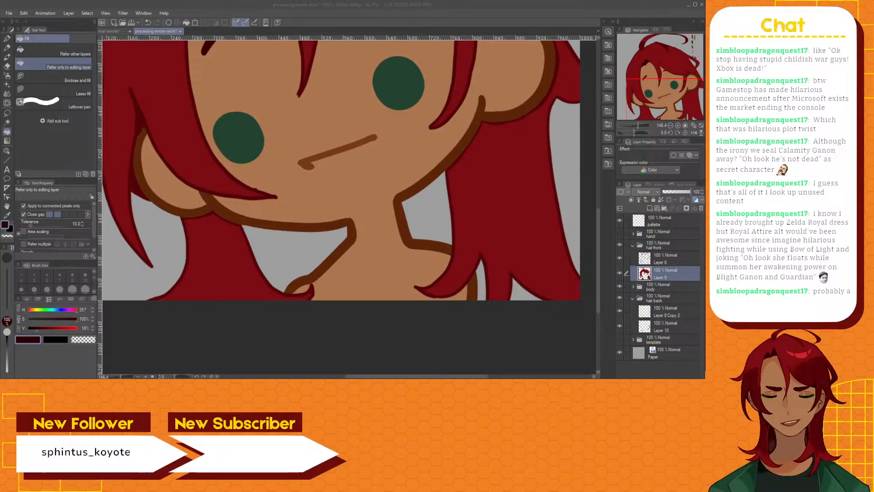
Add a new raster layer to the hair back folder and place it beneath Layer 10
left_click(676, 326)
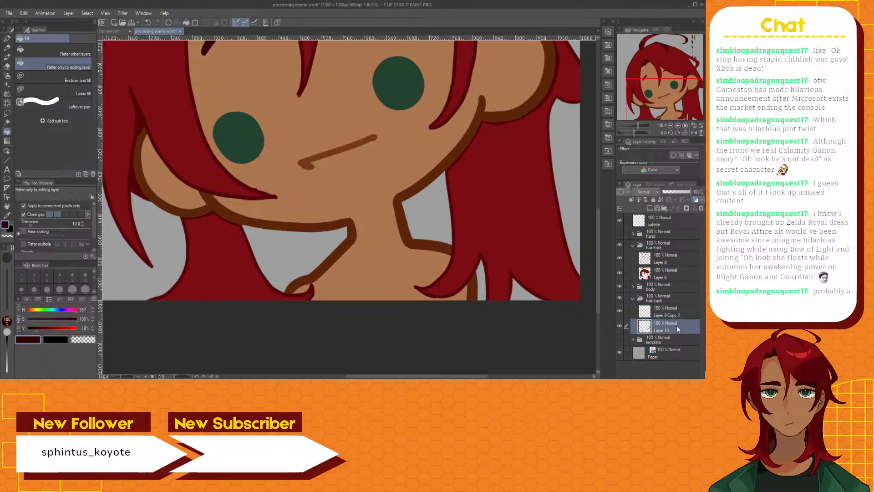
left_click(649, 209)
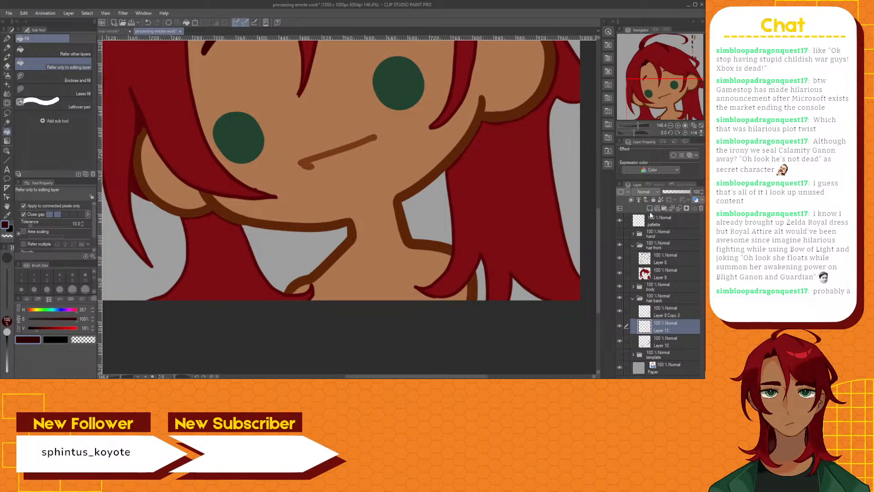
left_click_drag(670, 331, 668, 343)
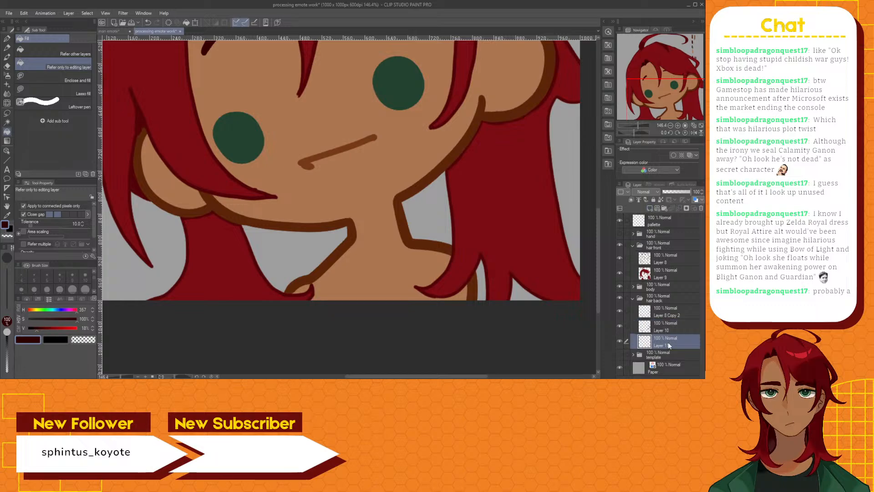
Auto-select the gap between the jaw and the neck on the mouth's lower side and fill it very dark red on the new layer
left_click(7, 122)
left_click(294, 250)
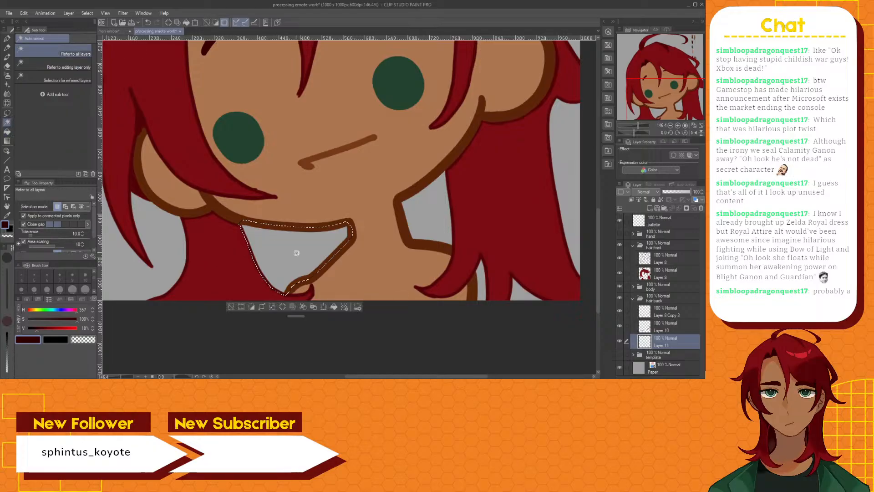
left_click(9, 130)
left_click(277, 248)
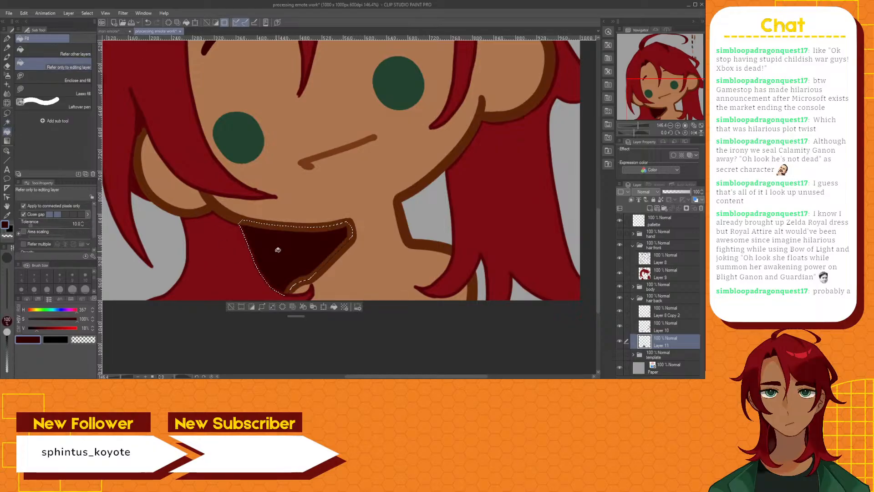
Auto-select the gap between the neck and the back hair below the raised ear, fill it very dark red, and deselect
left_click(7, 122)
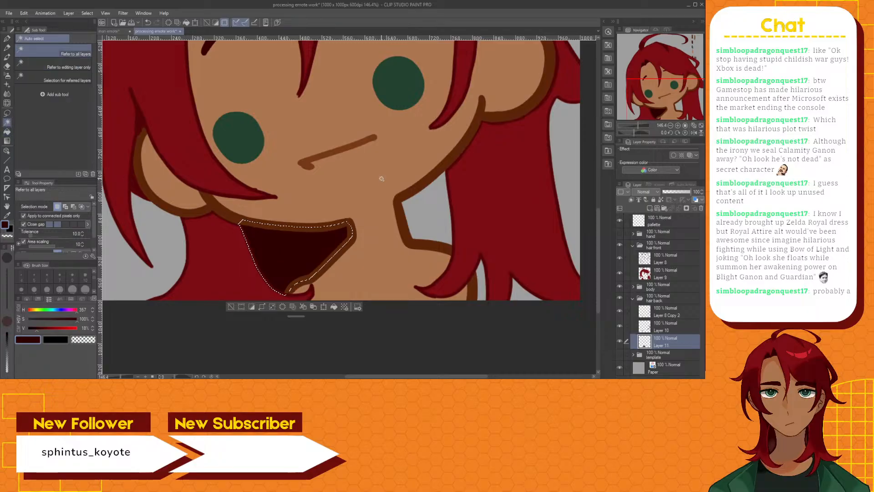
left_click(425, 214)
left_click(7, 131)
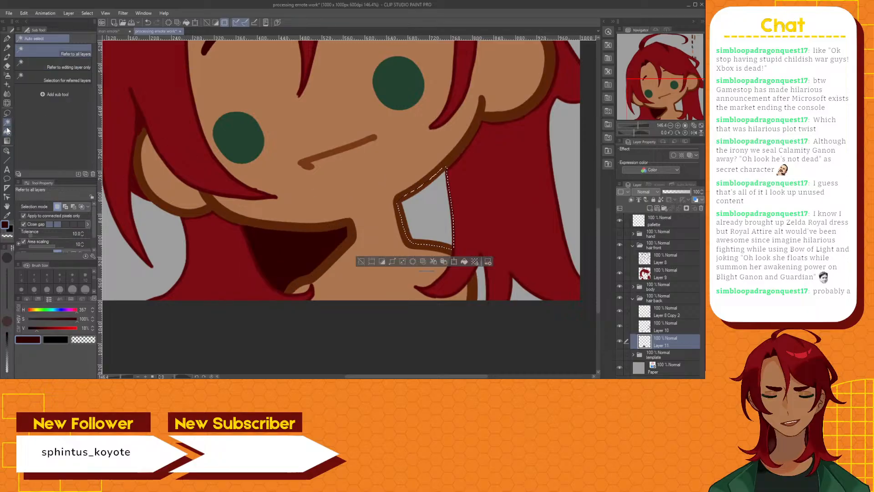
left_click(421, 209)
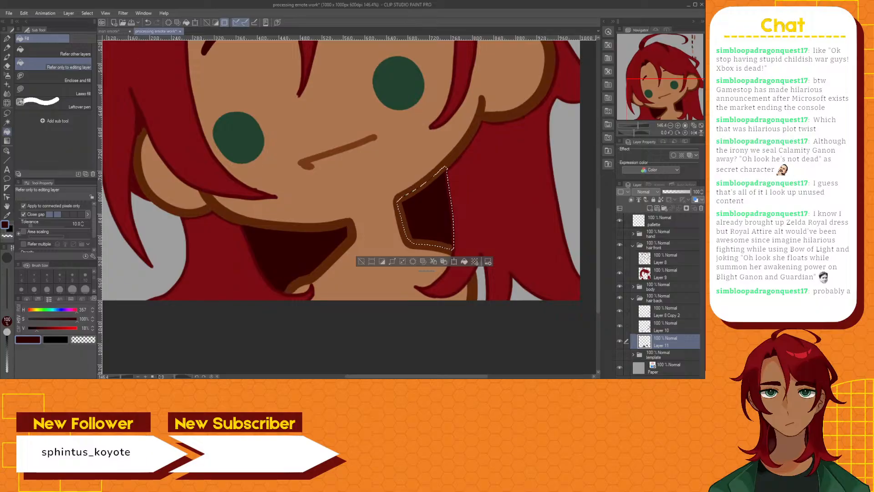
left_click(7, 122)
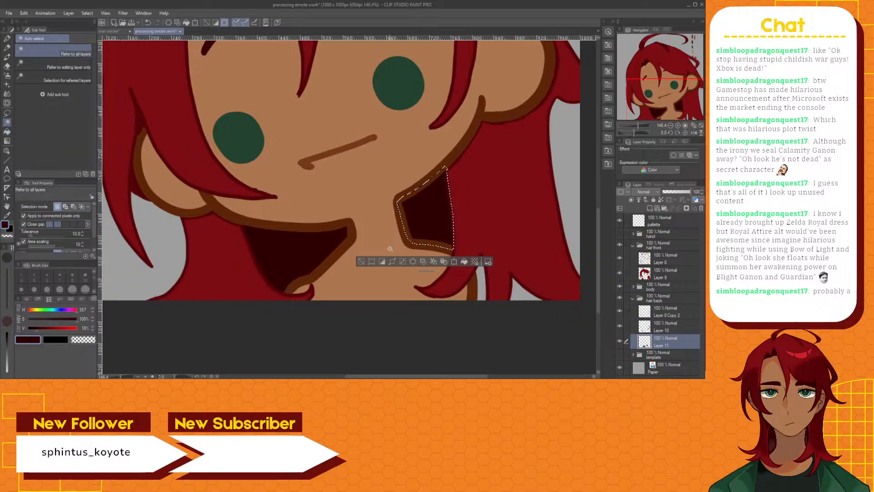
key("ctrl+d")
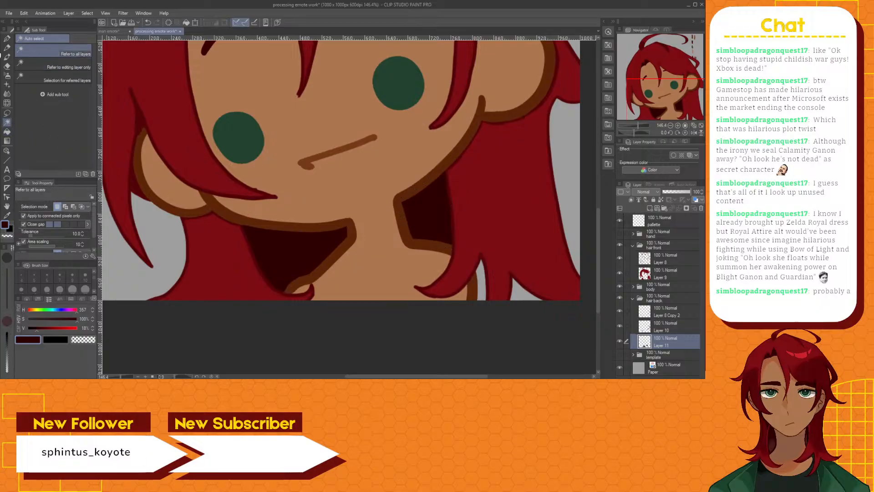
Switch to the Brush pen, show the hand folder over the full emote, and save the processing emote document
left_click(7, 57)
scroll(352, 187, "down", 4)
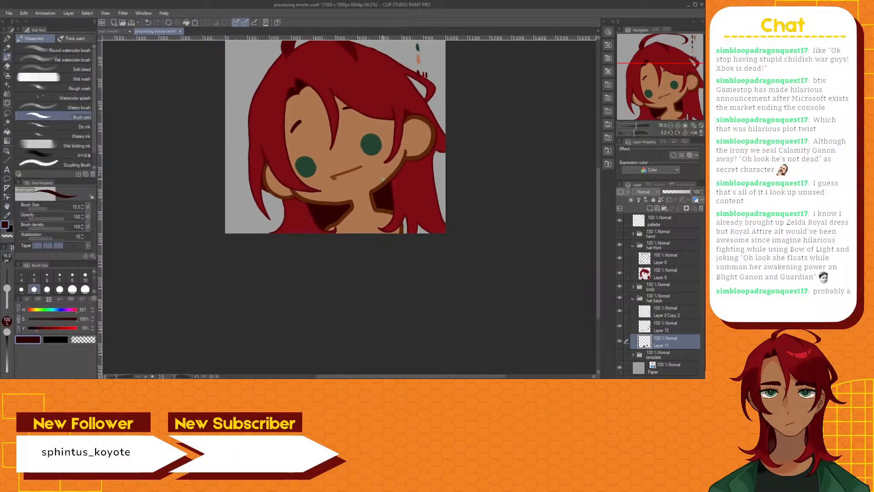
left_click_drag(598, 222, 605, 179)
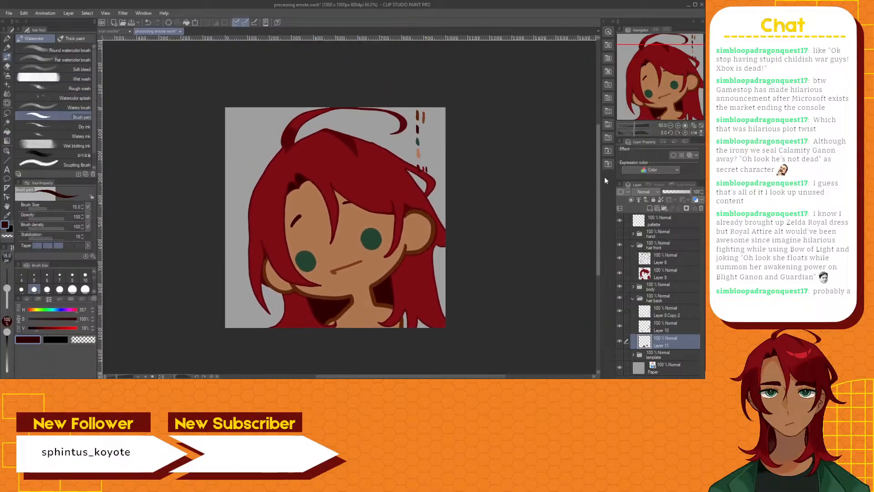
left_click(620, 234)
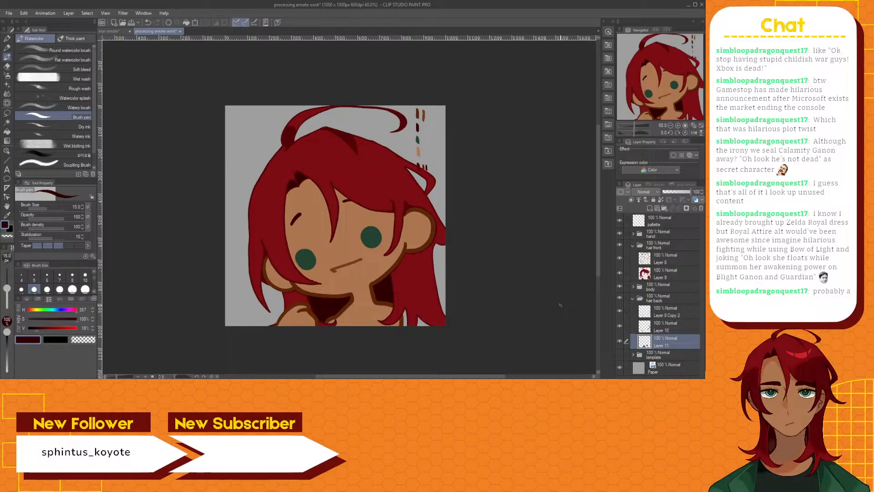
left_click(130, 23)
Hide the palette layer in the man emote document, save it, and return to the processing emote document
left_click(118, 30)
left_click(620, 221)
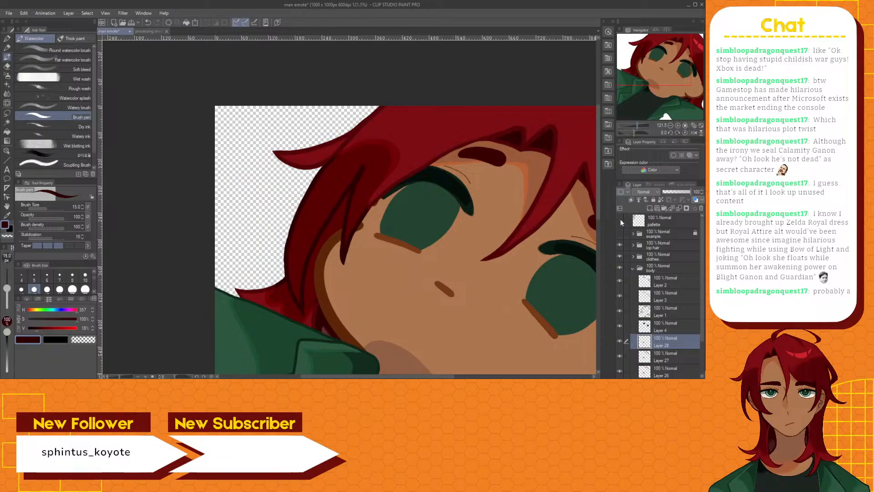
left_click(131, 23)
left_click(141, 32)
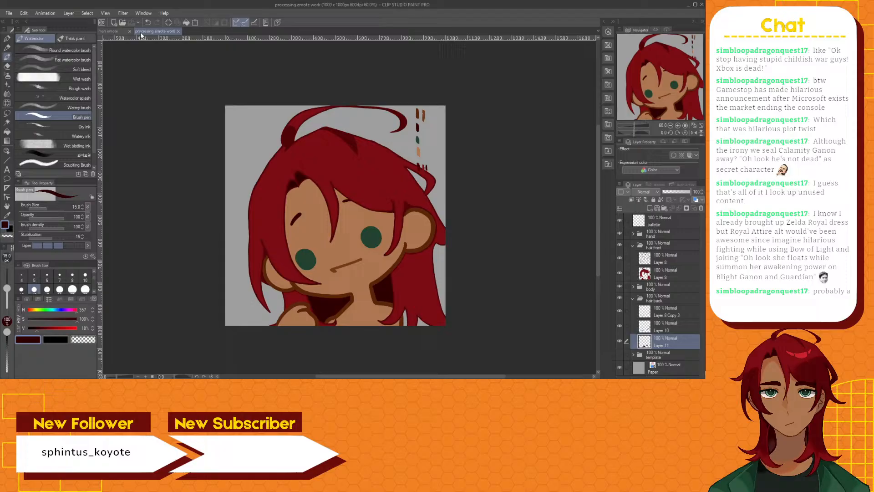
Consult the man emote document's palette swatches once more, then hide and save them away and return to the processing emote document
left_click(108, 31)
left_click(619, 220)
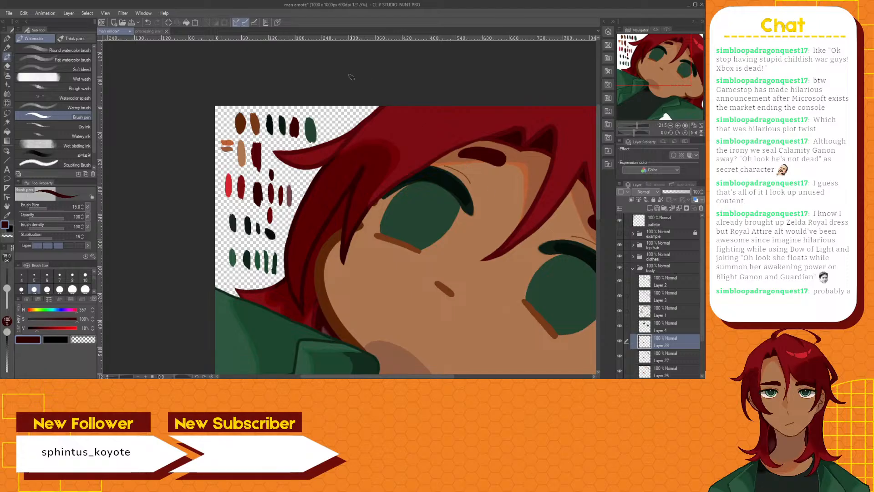
left_click(150, 33)
left_click(122, 31)
left_click(620, 221)
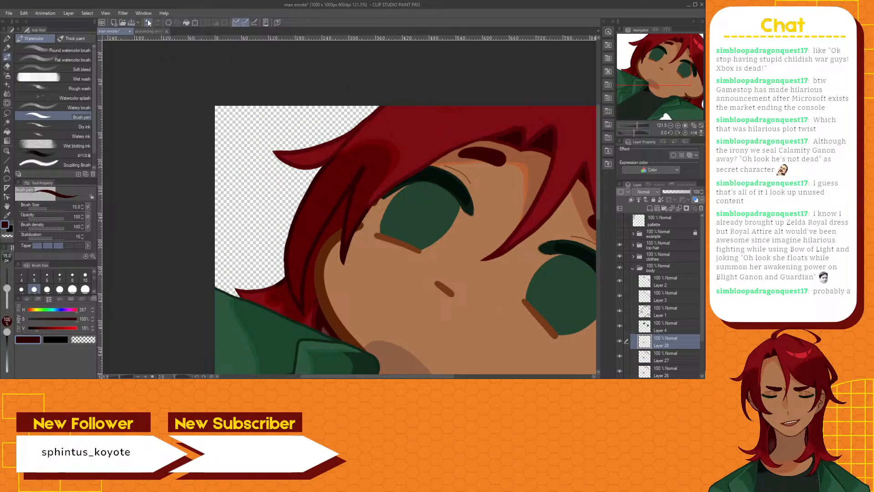
left_click(131, 22)
left_click(148, 32)
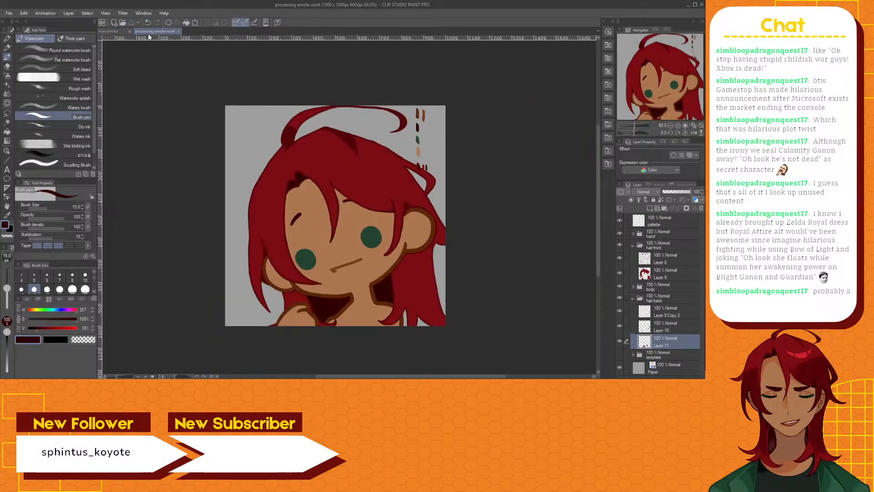
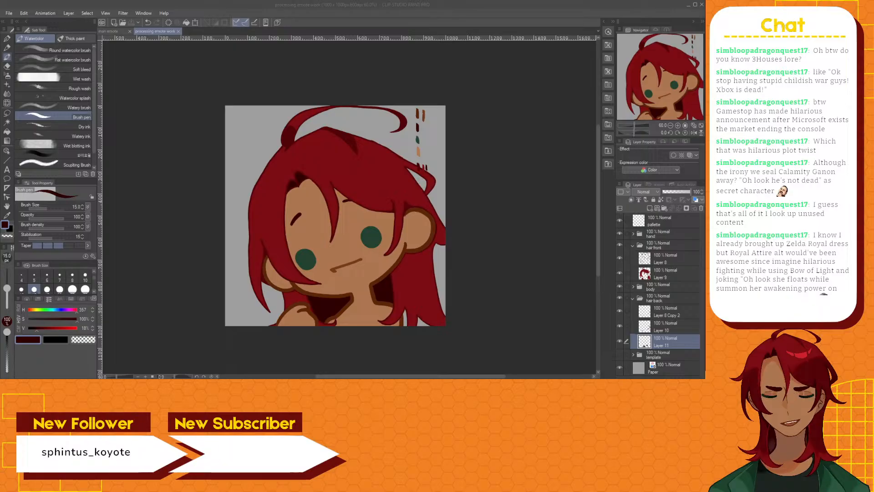
Erase the rough edge near the tip of the front hair lock on the cheek, using the Hard eraser on the hair front line layer
scroll(291, 284, "up", 5)
scroll(351, 268, "up", 2)
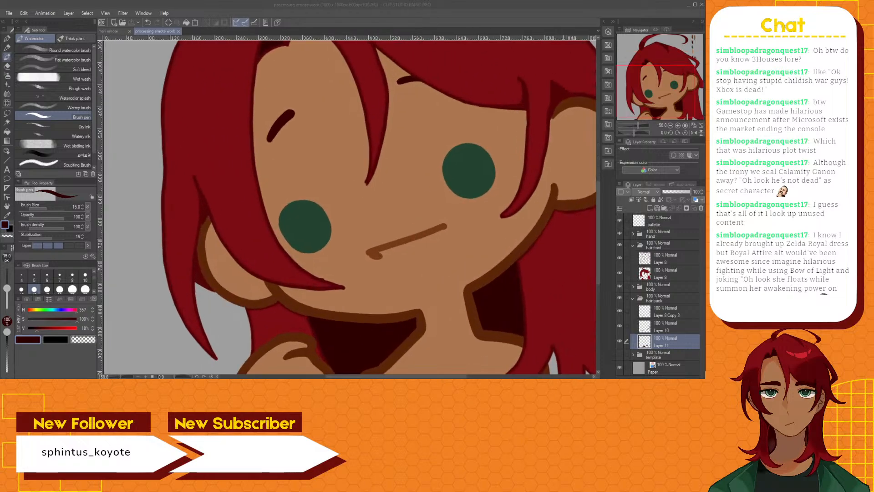
left_click(660, 260)
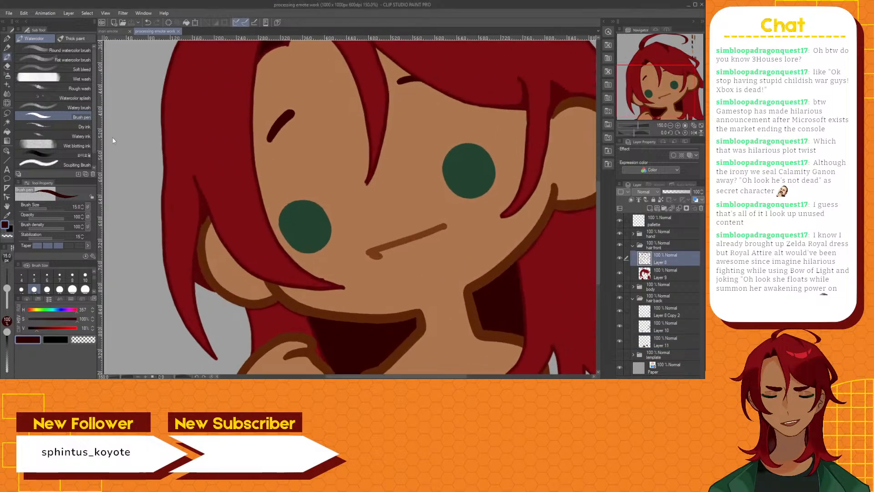
left_click(7, 70)
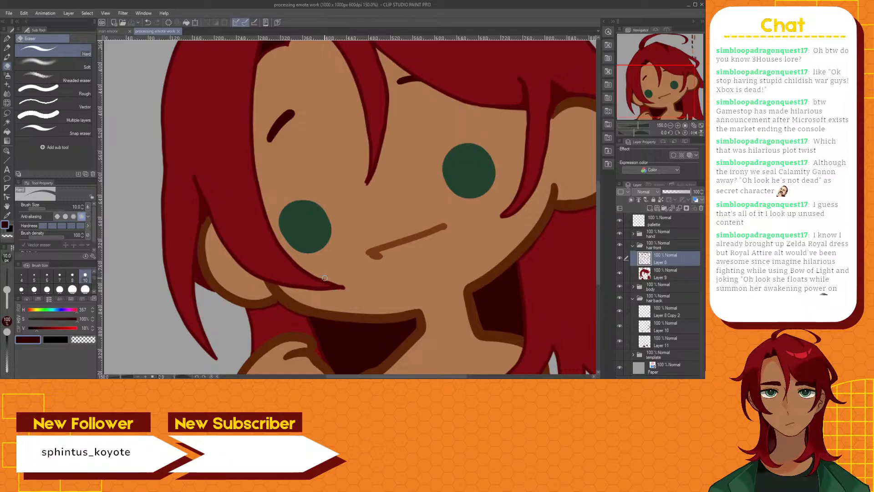
left_click_drag(322, 278, 333, 278)
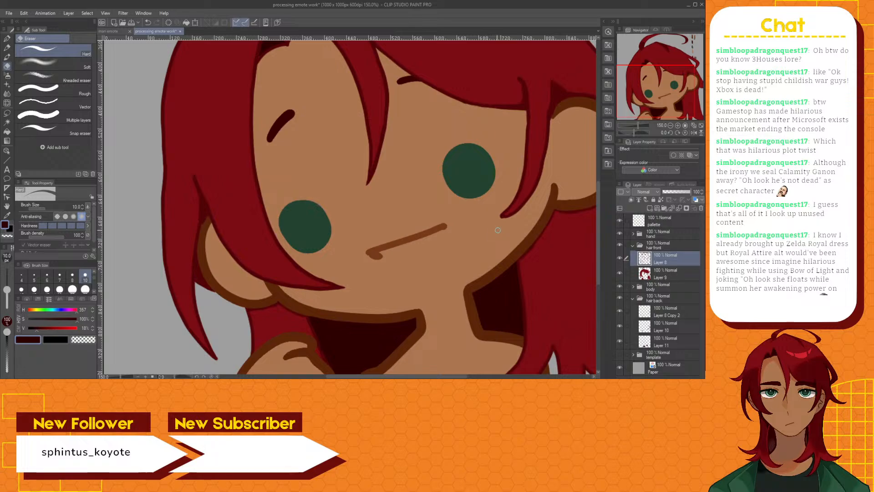
scroll(482, 226, "down", 3)
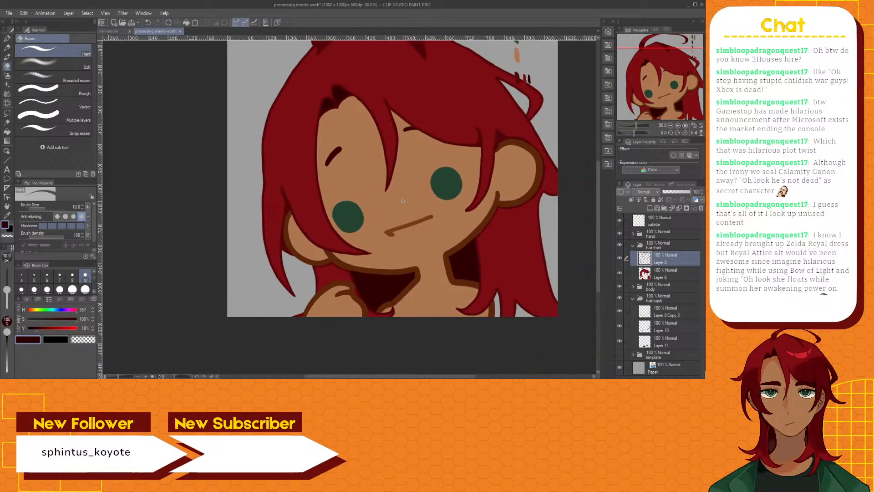
mouse_move(598, 198)
left_mouse_down()
mouse_move(600, 177)
mouse_move(604, 188)
left_mouse_up()
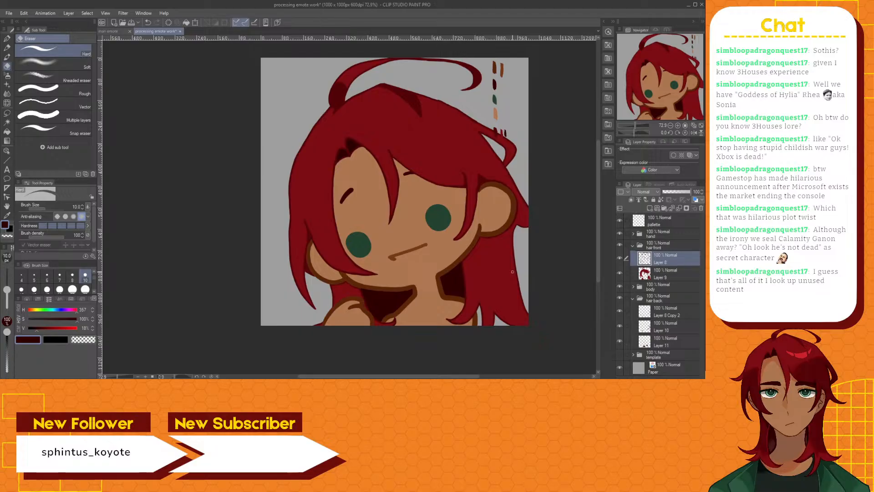
Inspect the hair ends around the neck and compare the drawing with the man emote document, returning to the processing emote document
scroll(475, 304, "up", 5)
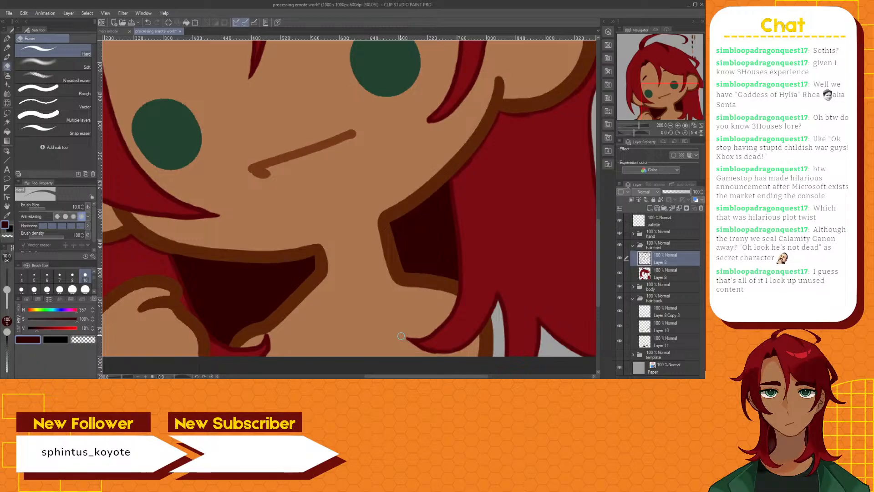
scroll(413, 349, "down", 5)
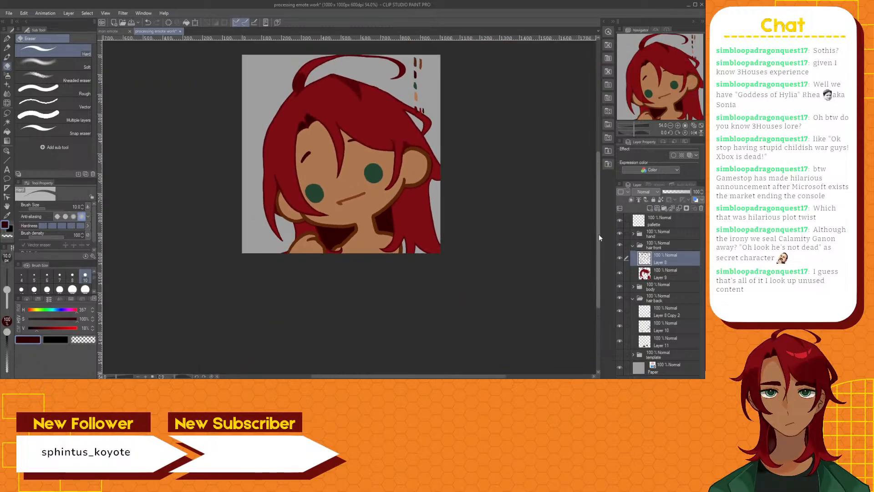
left_click_drag(599, 234, 604, 208)
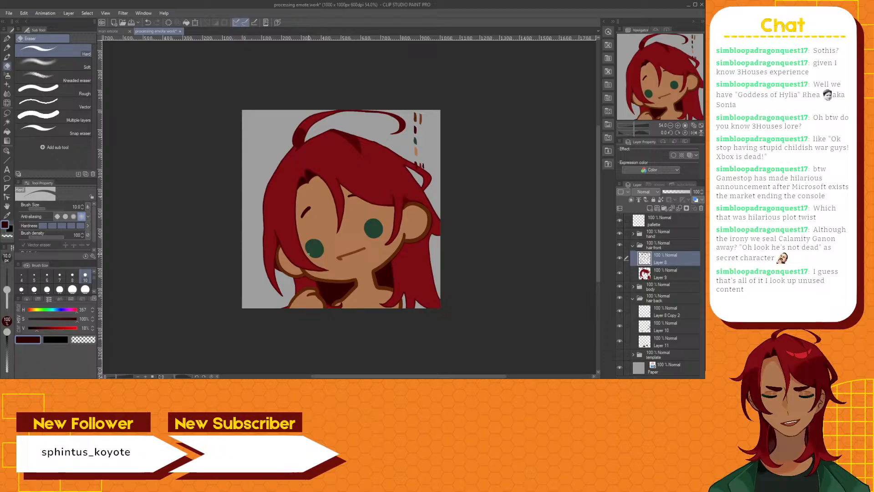
left_click(109, 31)
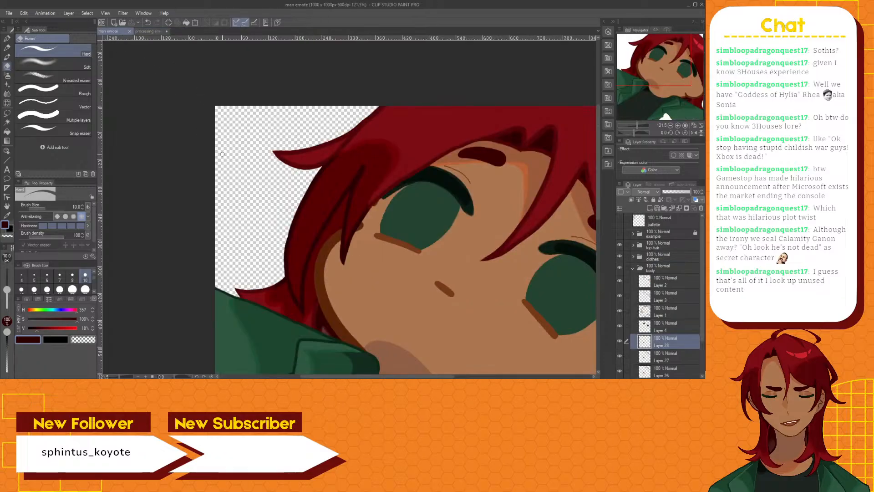
scroll(380, 309, "down", 3)
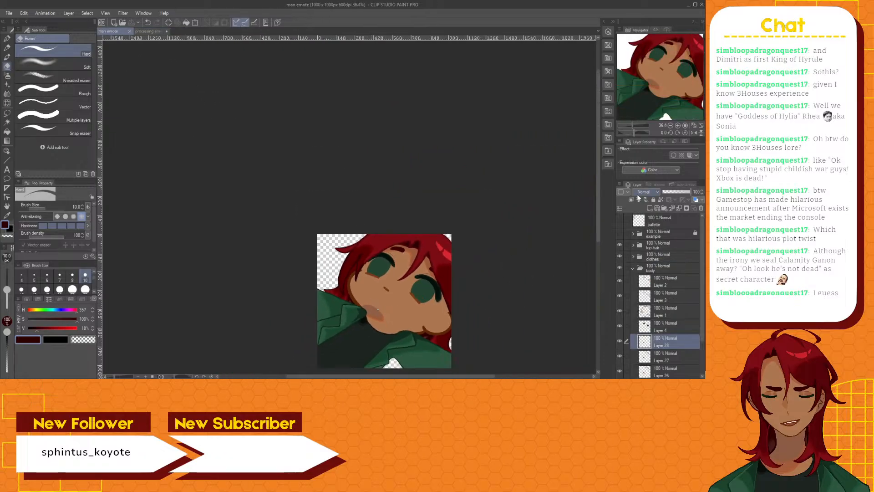
left_click_drag(597, 183, 596, 224)
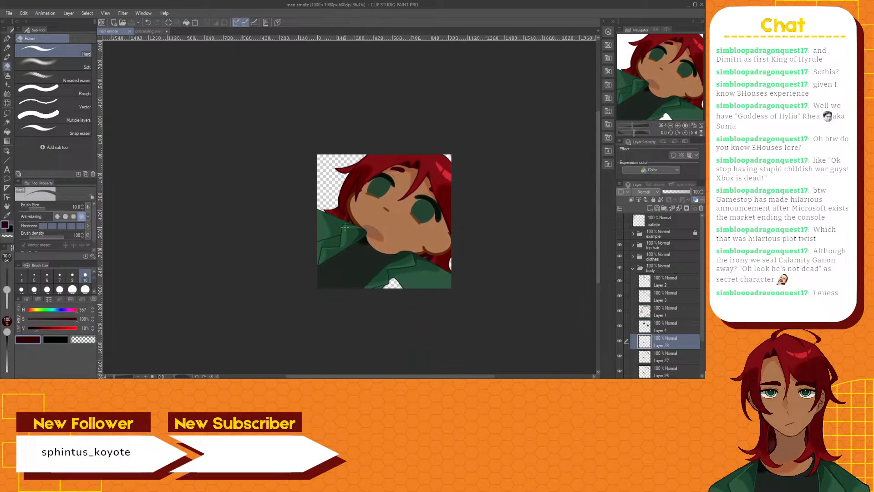
left_click(147, 32)
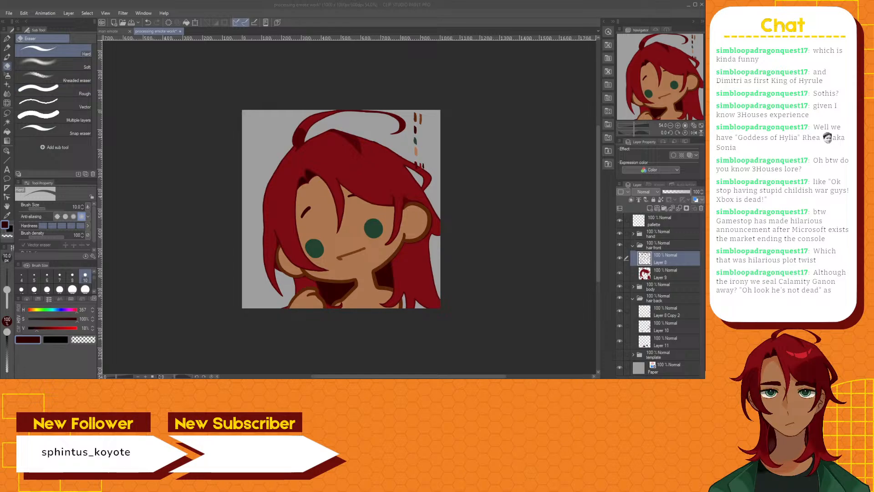
Sample the dark red hair outline colour and draw a small outward-curling flick on the outer hair edge beside the eyebrow with the G-pen
scroll(270, 185, "up", 1)
scroll(271, 185, "up", 5)
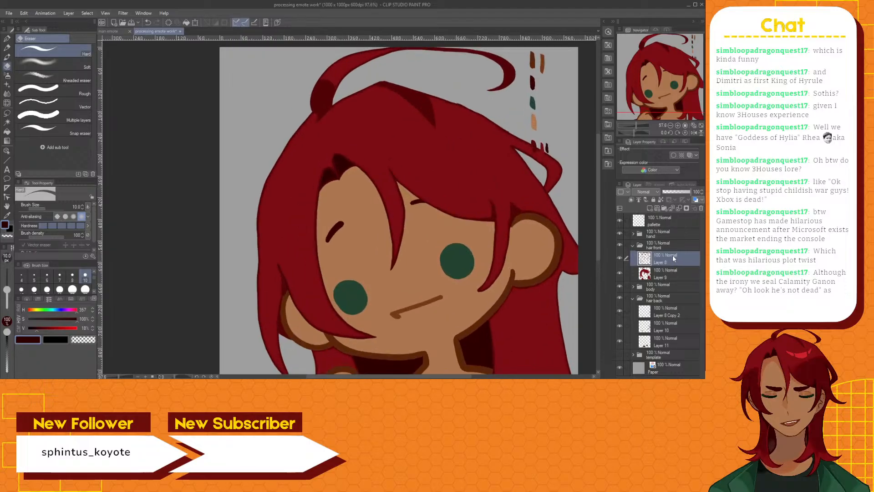
left_click(8, 40)
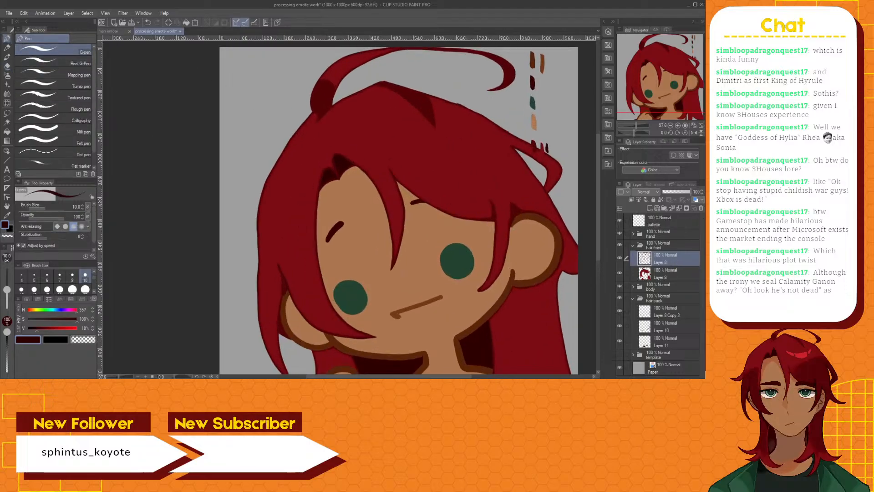
scroll(259, 203, "up", 4)
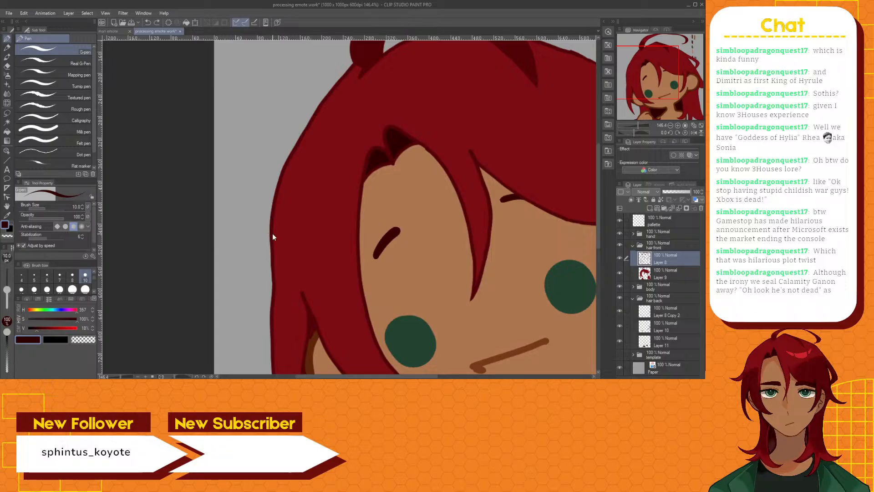
key("ctrl+z")
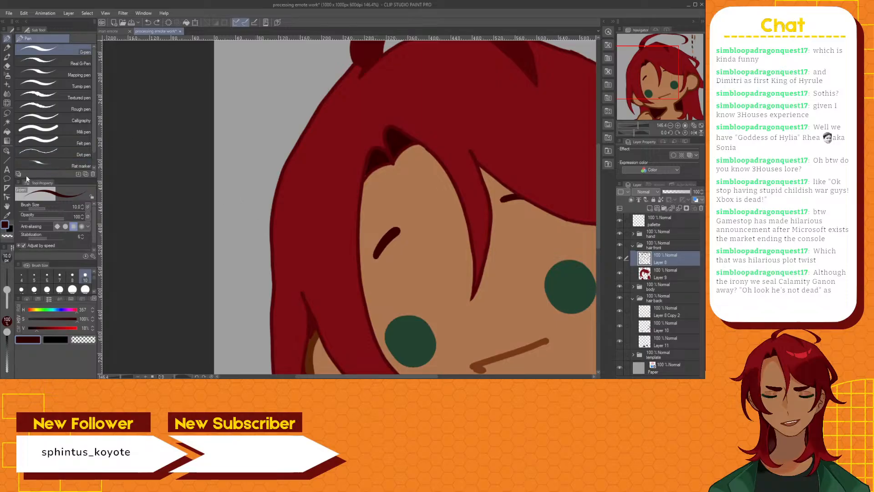
left_click(7, 214)
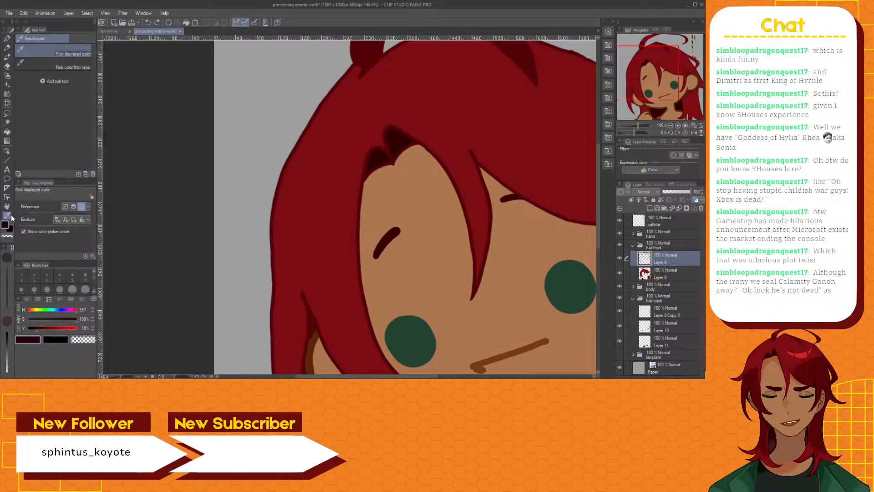
left_click(274, 208)
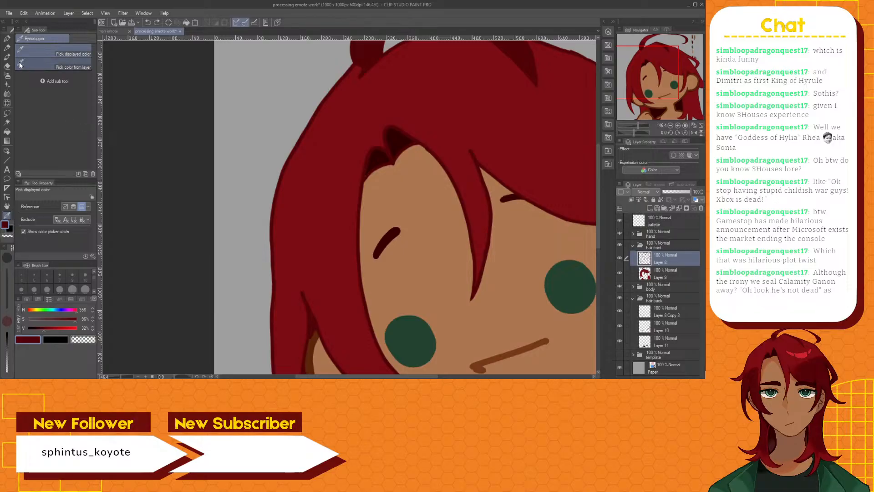
left_click(8, 38)
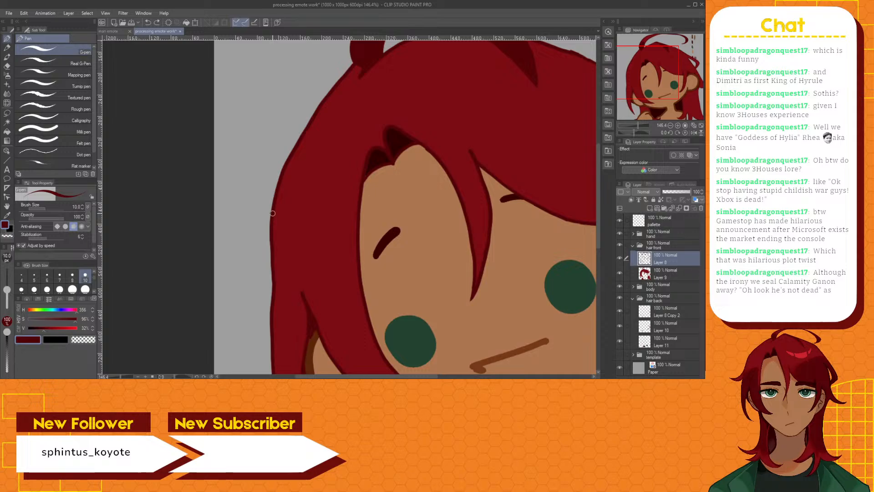
mouse_move(272, 213)
left_mouse_down()
mouse_move(241, 247)
mouse_move(221, 240)
mouse_move(240, 258)
mouse_move(274, 246)
left_mouse_up()
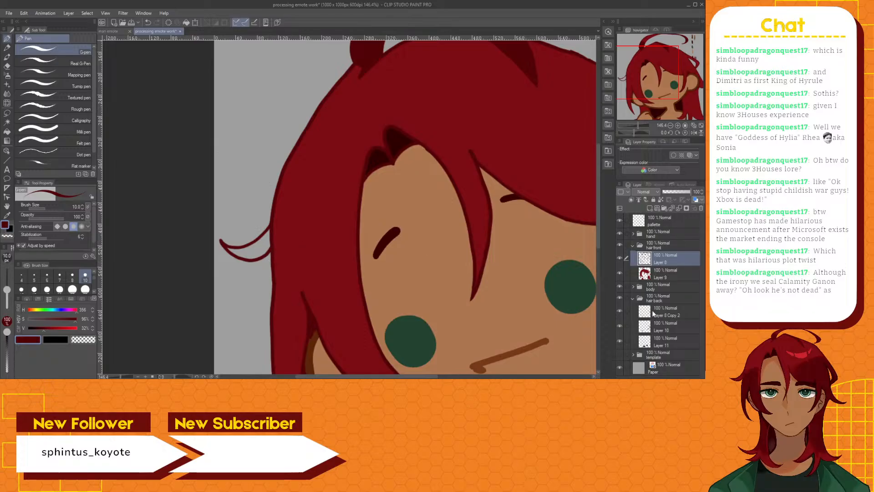
Auto-select the inside of the new hair flick, fill it with the sampled hair red on the hair front colour layer, and deselect
left_click(661, 276)
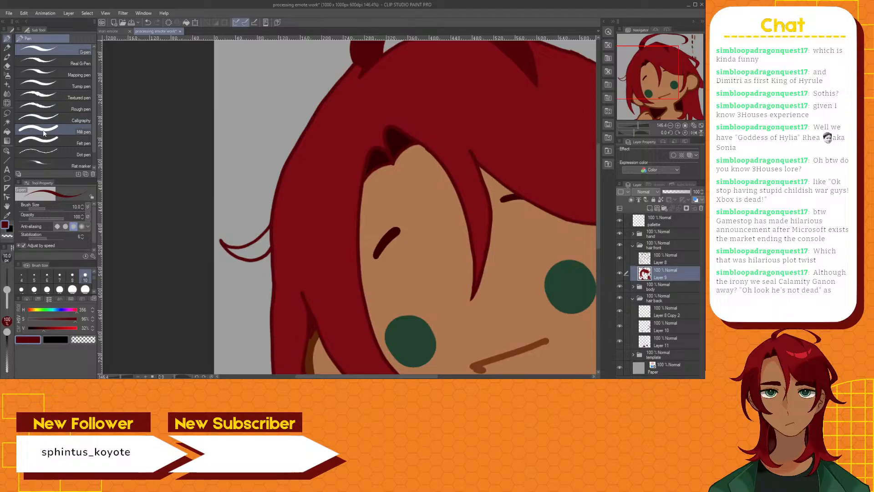
left_click(7, 215)
left_click(335, 191)
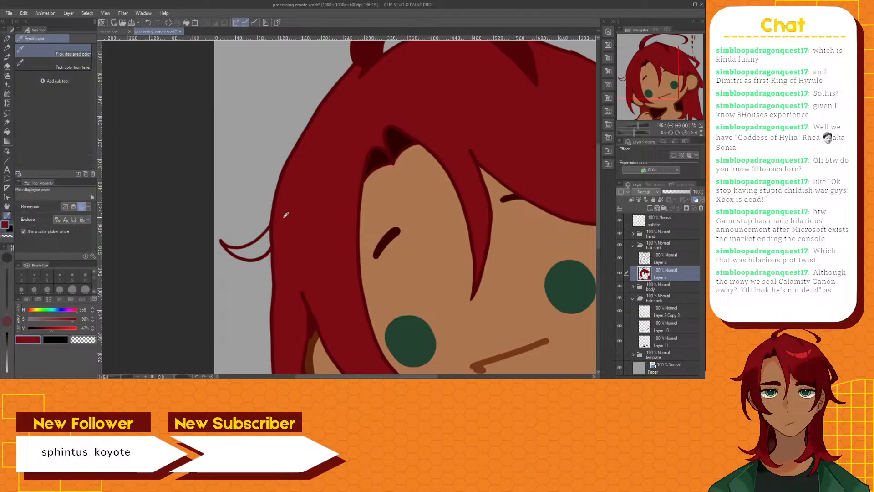
left_click(8, 132)
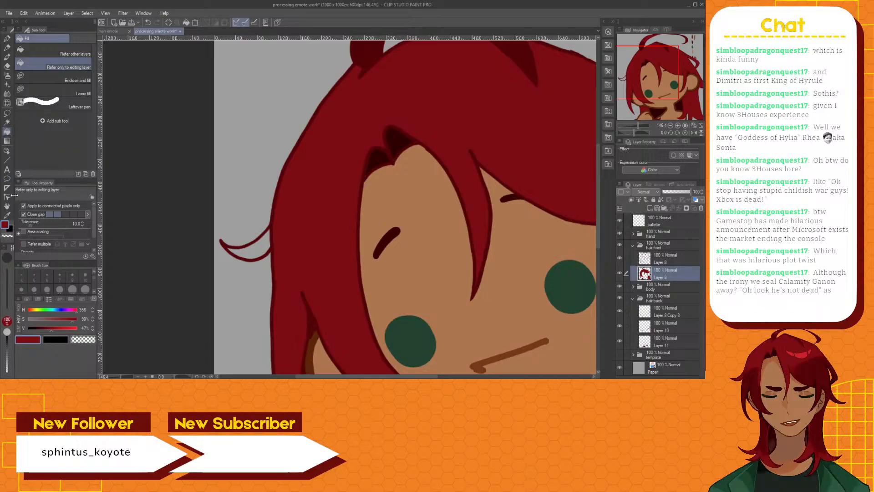
left_click(7, 122)
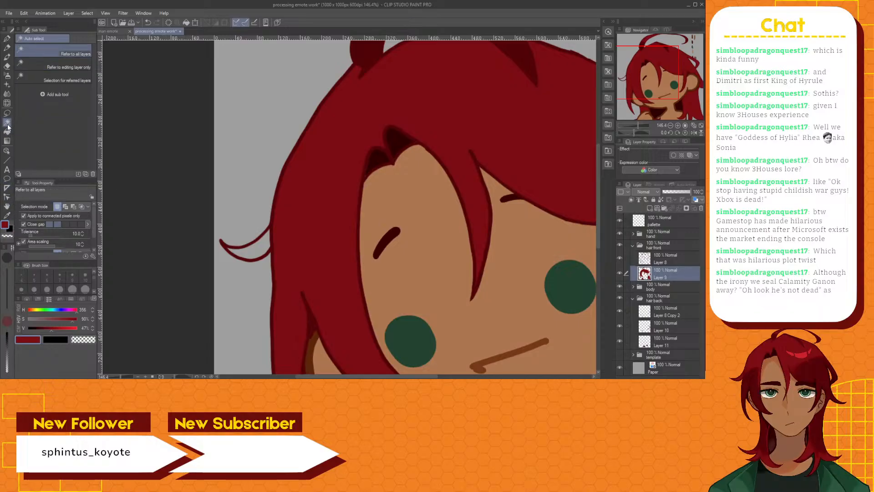
left_click(255, 250)
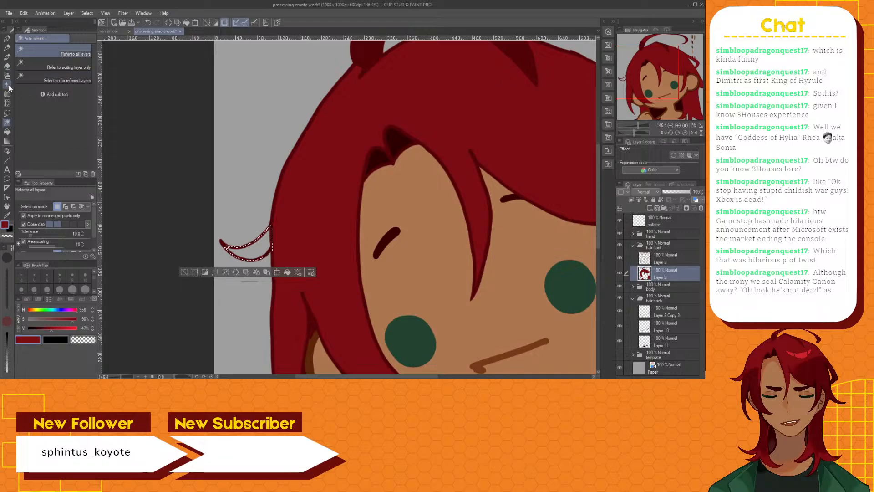
left_click(7, 131)
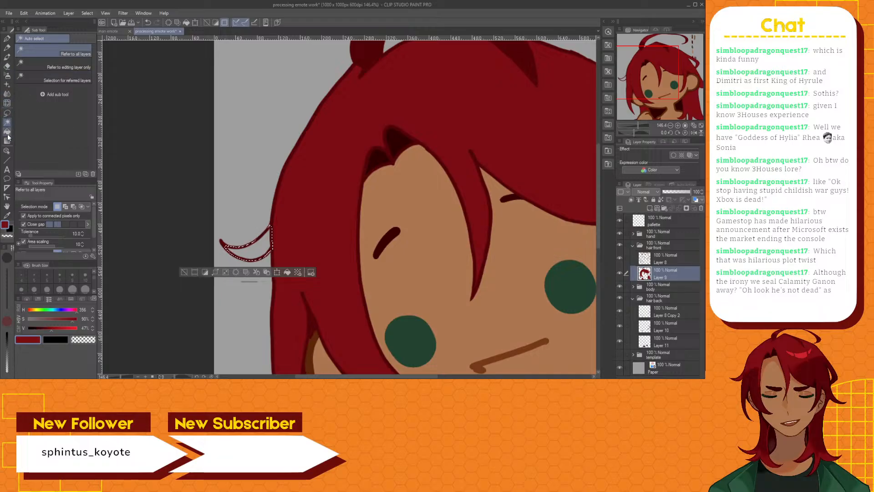
left_click(250, 252)
left_click(184, 272)
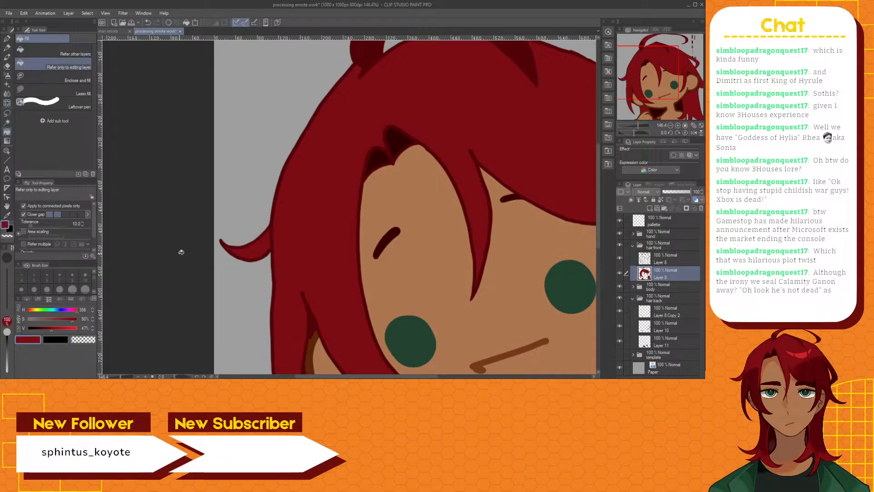
Sharpen the tip of the new hair flick by trimming its outline with the Hard eraser on the hair front line layer
key("b")
scroll(249, 264, "up", 3)
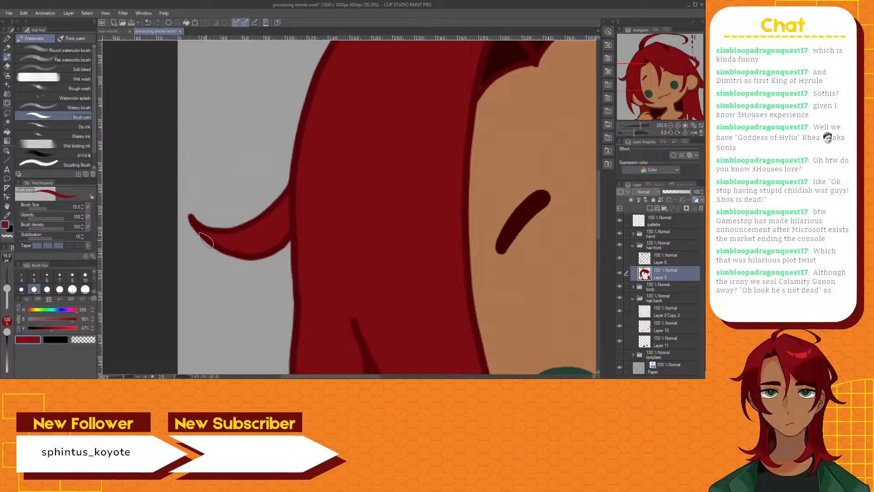
left_click(7, 66)
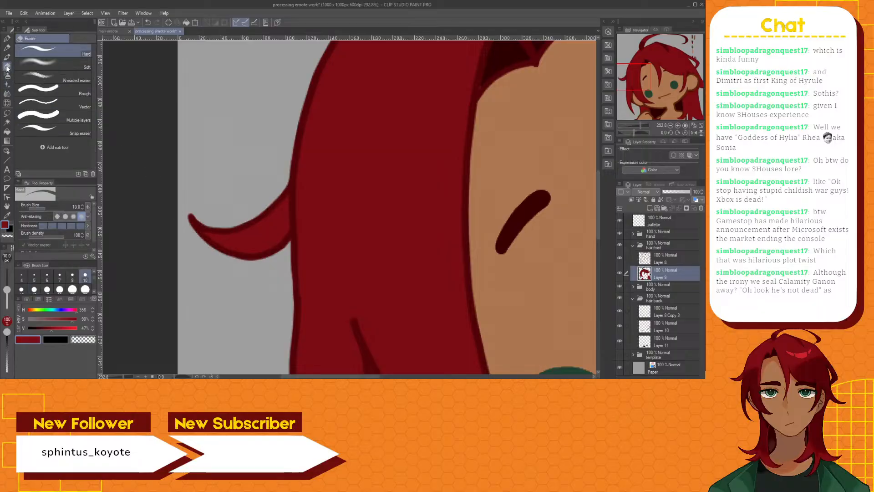
left_click(676, 261)
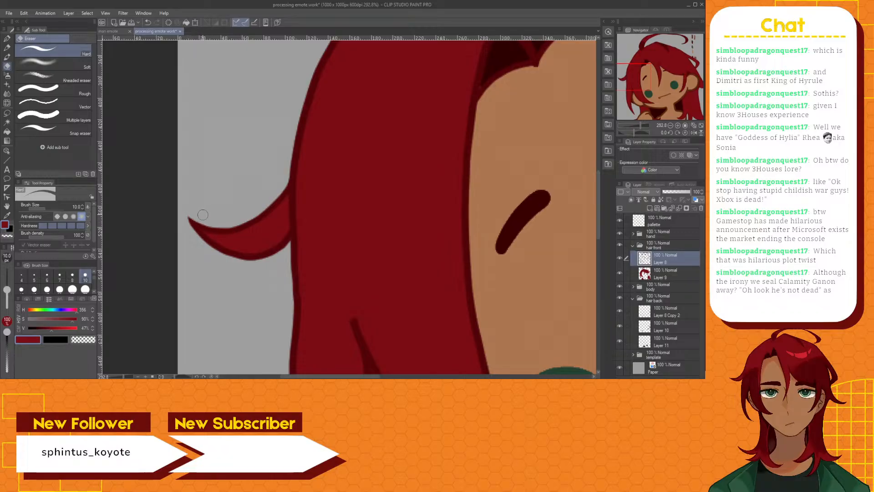
scroll(203, 215, "down", 10)
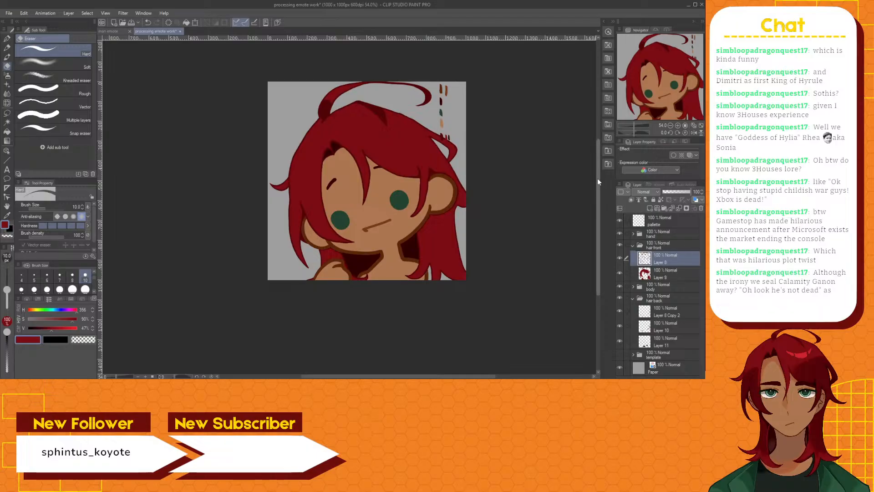
mouse_move(598, 181)
left_mouse_down()
mouse_move(599, 139)
mouse_move(602, 165)
left_mouse_up()
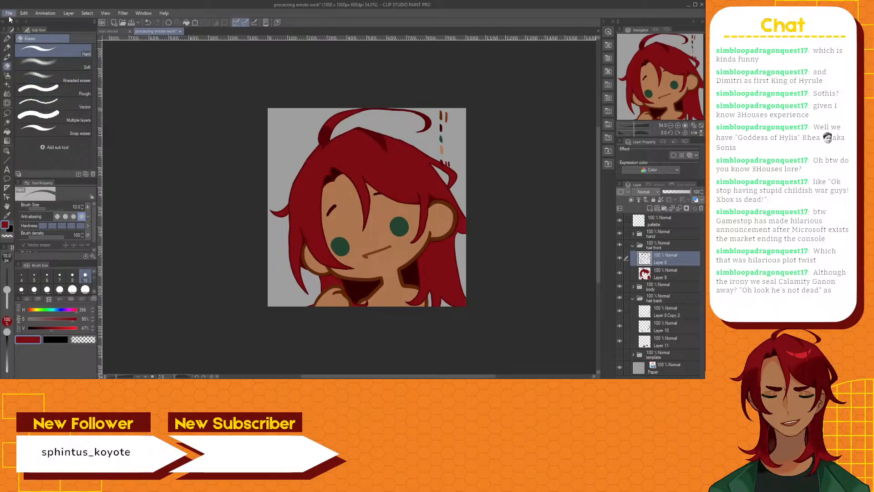
left_click(28, 48)
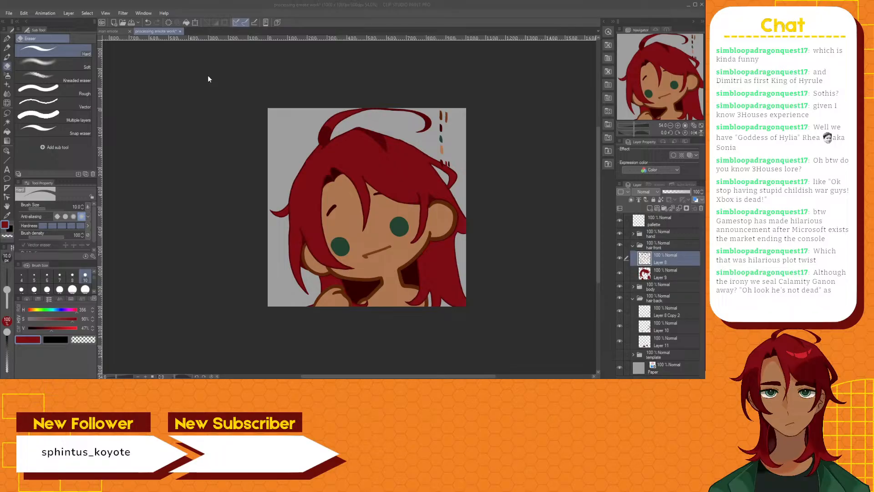
left_click(329, 184)
scroll(541, 282, "up", 4)
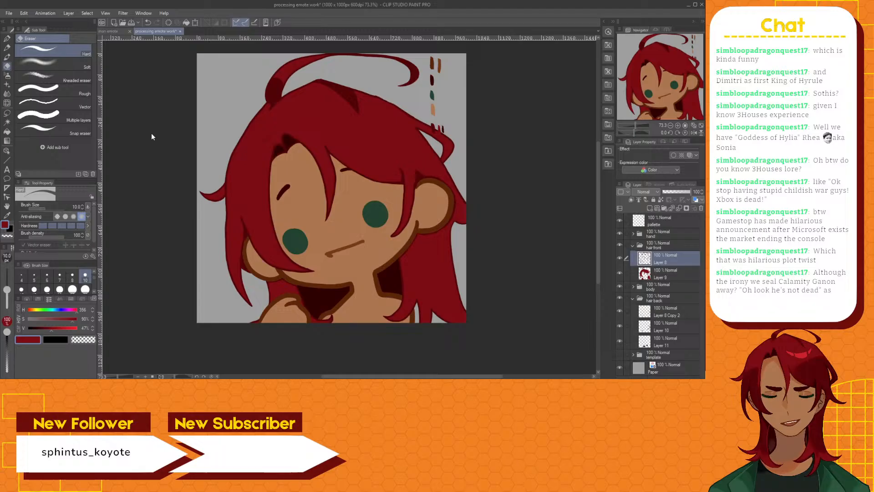
Add a new raster layer directly above the hair front colour layer for the hair highlight
scroll(238, 243, "up", 2)
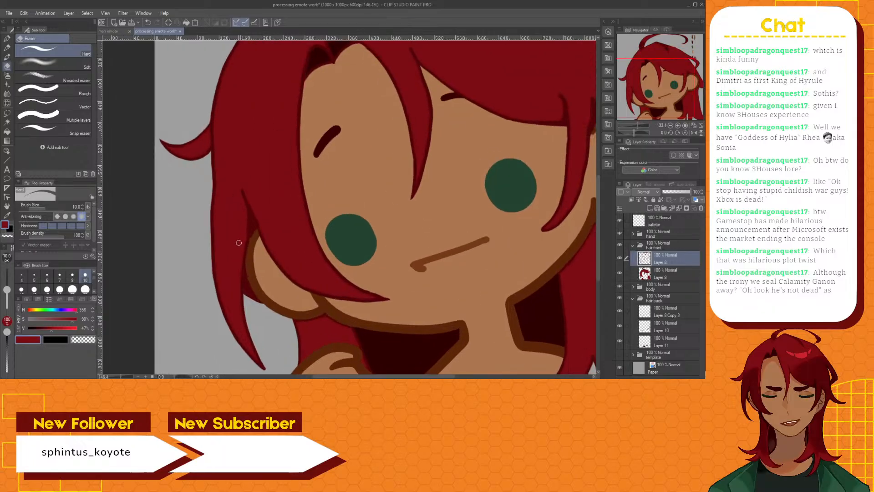
scroll(239, 242, "down", 3)
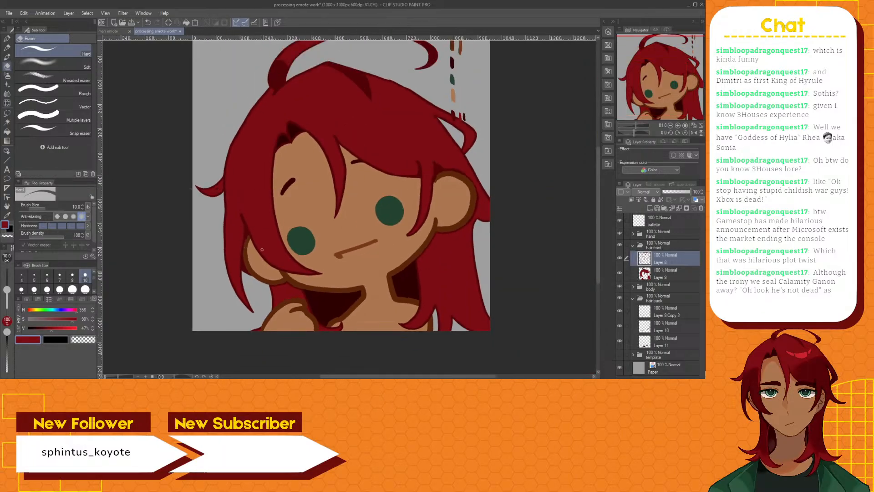
left_click(671, 273)
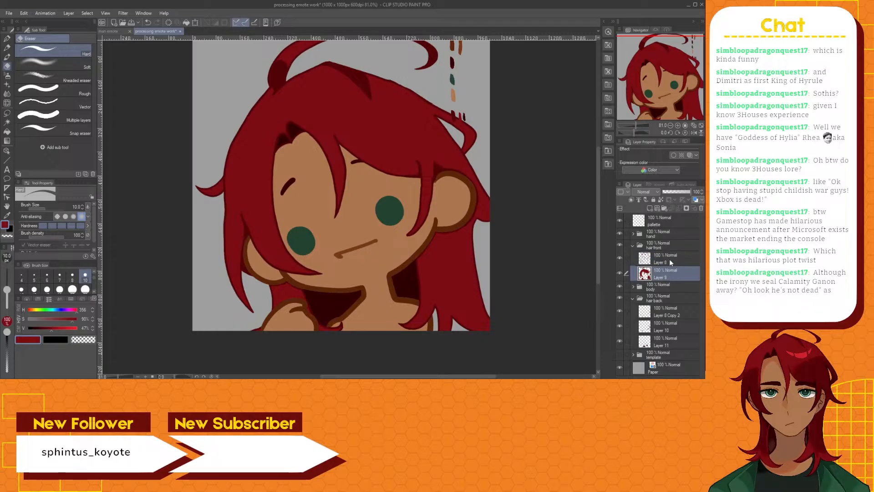
left_click(651, 209)
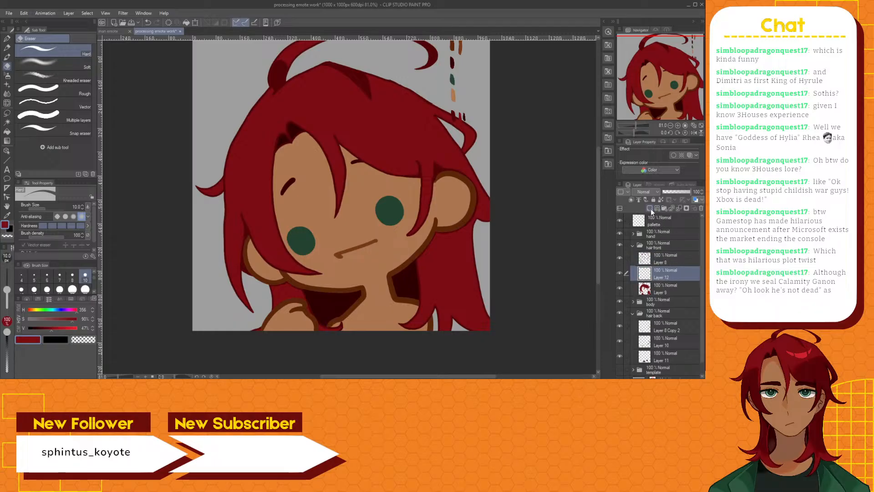
left_click_drag(599, 159, 595, 136)
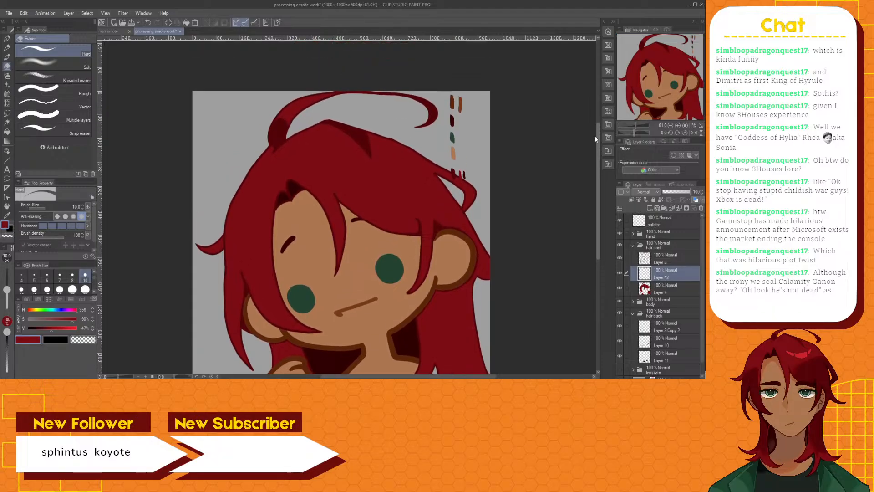
Show the palette layer in the man emote document, sample its bright red highlight swatch, and return to the processing emote document
left_click(109, 31)
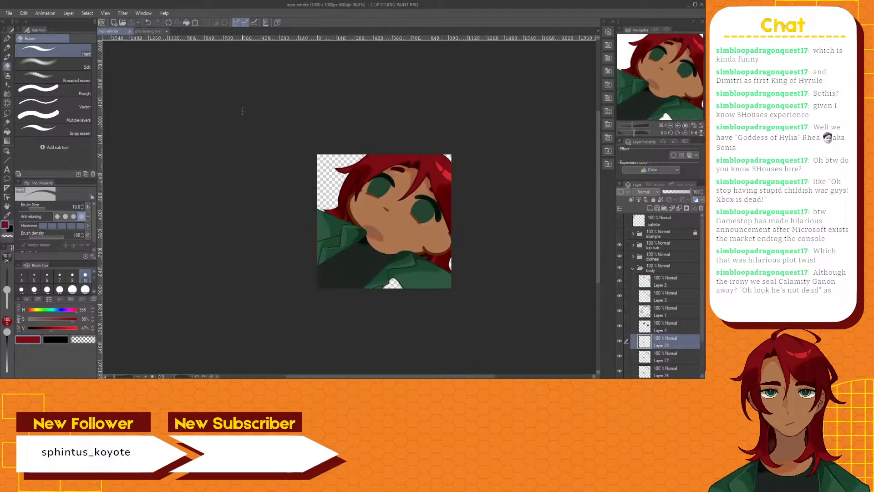
scroll(473, 189, "up", 1)
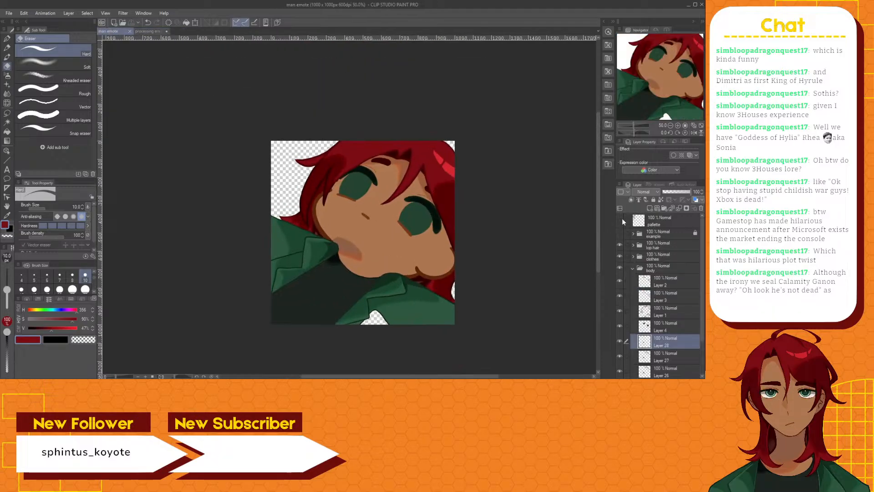
left_click(620, 220)
scroll(291, 180, "up", 5)
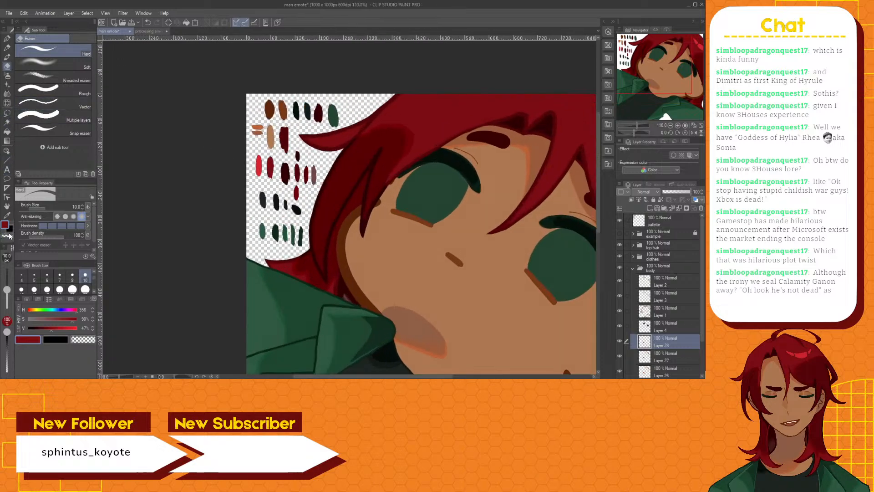
left_click(9, 216)
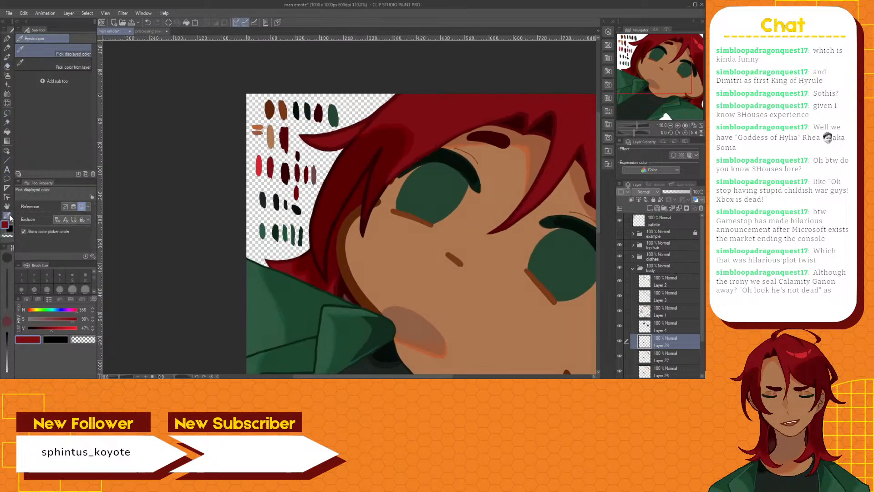
left_click(260, 162)
left_click(150, 31)
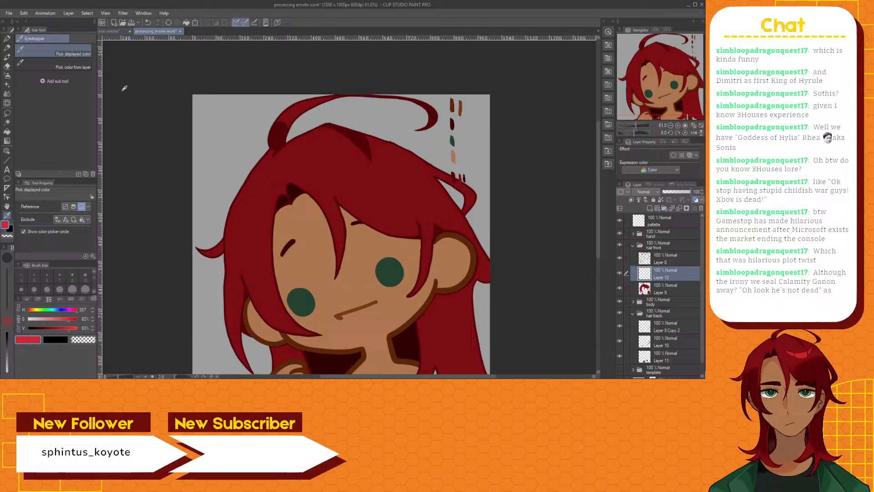
Outline a crescent-shaped highlight on the hair below the dark parting shadow with the Brush pen and fill its inside with the bright red
left_click(7, 57)
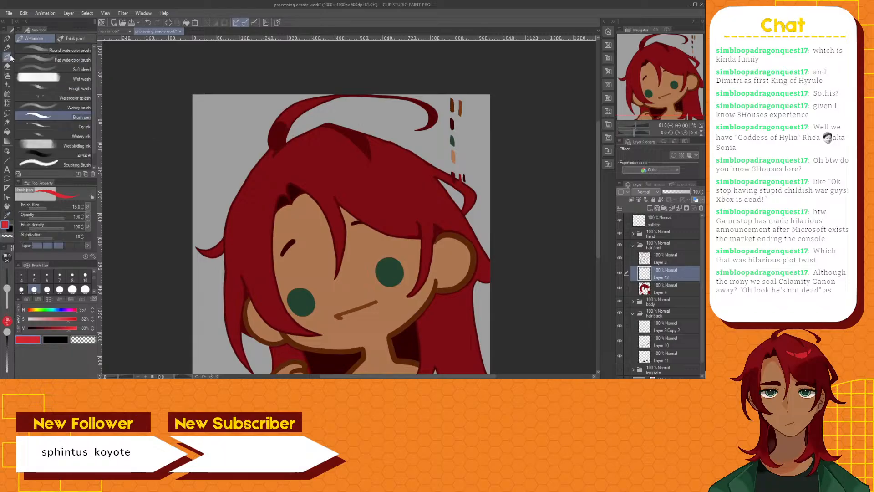
scroll(361, 168, "up", 3)
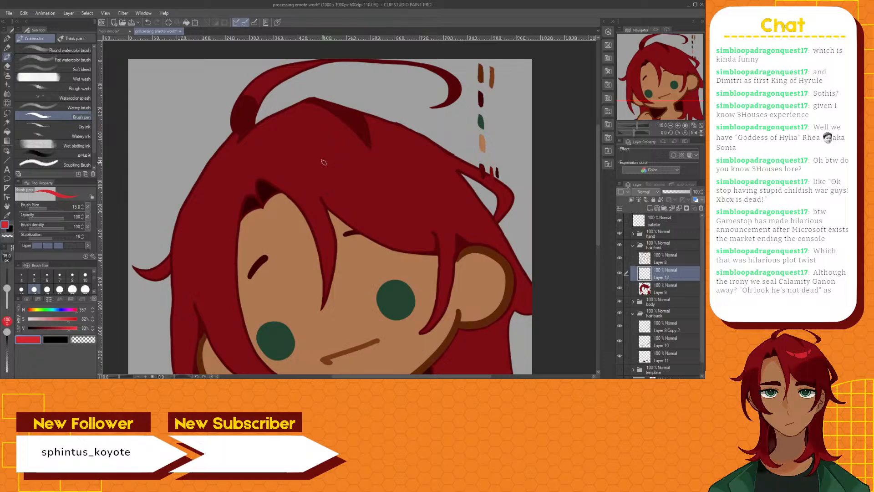
mouse_move(322, 159)
left_mouse_down()
mouse_move(370, 167)
mouse_move(401, 150)
left_mouse_up()
mouse_move(327, 165)
left_mouse_down()
mouse_move(371, 183)
mouse_move(397, 170)
mouse_move(402, 150)
left_mouse_up()
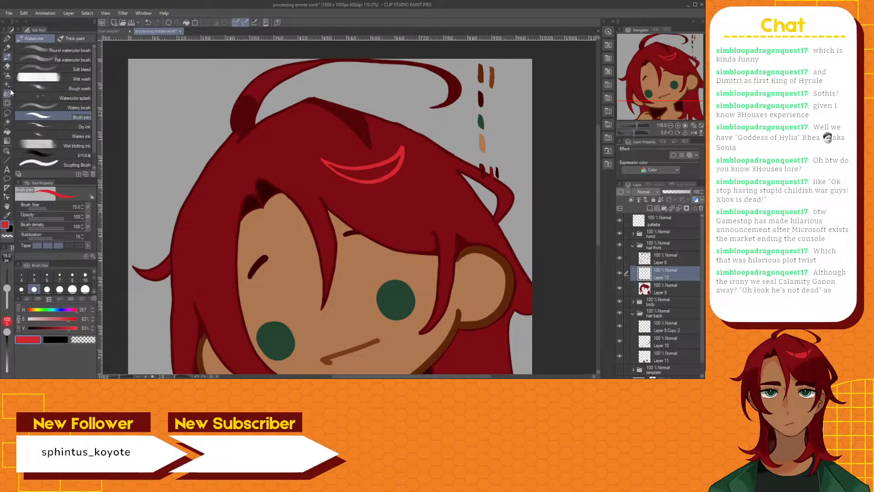
left_click(7, 66)
scroll(425, 130, "up", 2)
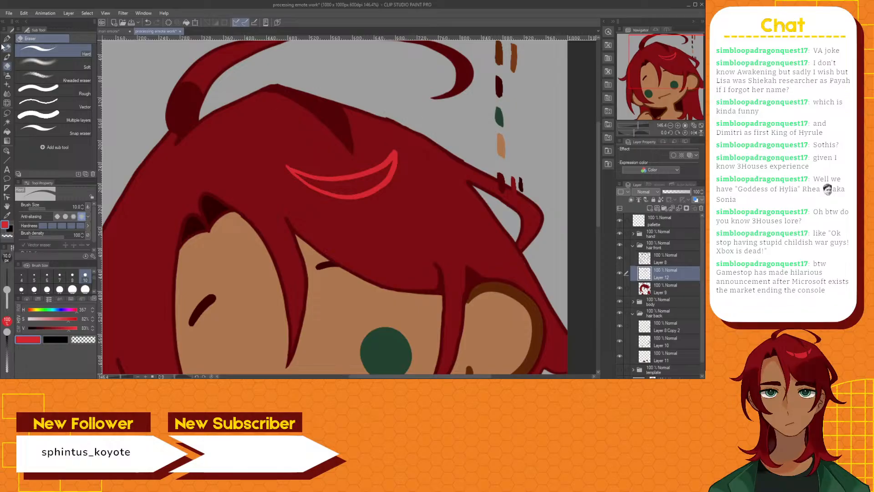
left_click(10, 56)
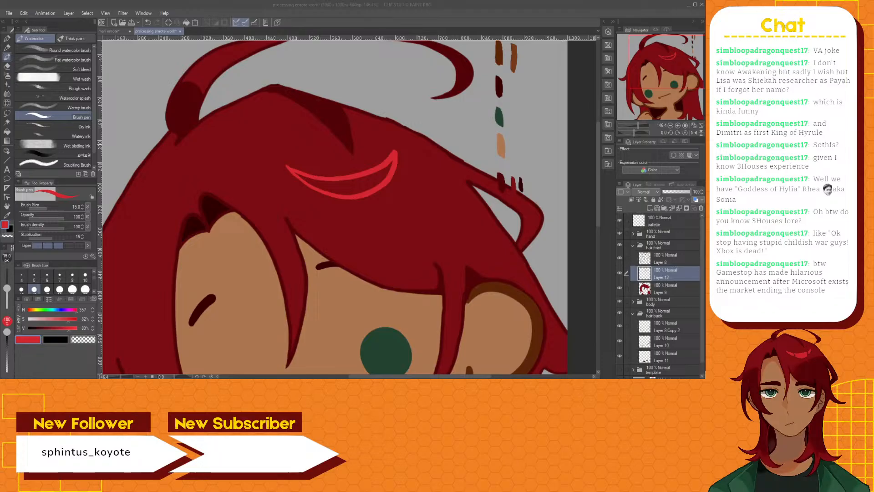
mouse_move(317, 182)
left_mouse_down()
mouse_move(295, 172)
mouse_move(328, 190)
mouse_move(323, 183)
mouse_move(339, 183)
mouse_move(326, 181)
mouse_move(347, 179)
mouse_move(327, 188)
mouse_move(357, 193)
mouse_move(380, 182)
mouse_move(392, 160)
mouse_move(337, 184)
mouse_move(384, 174)
mouse_move(350, 187)
left_mouse_up()
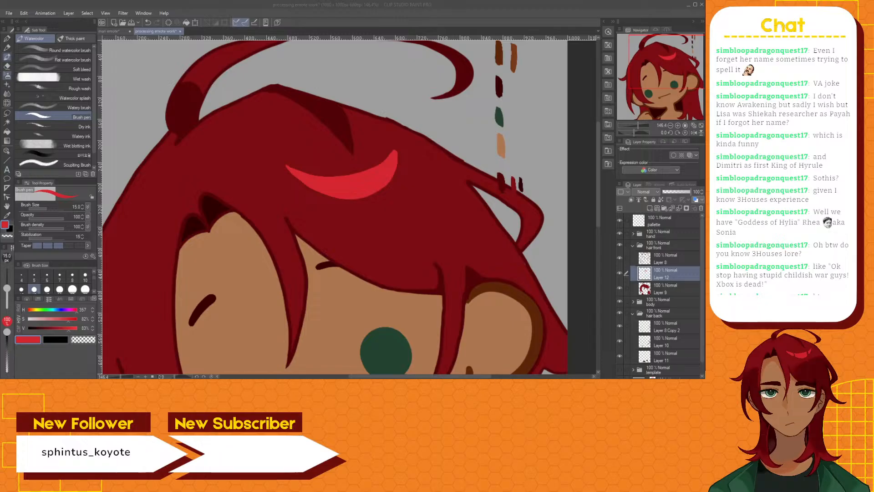
Cut two narrow gaps through the crescent highlight with the Hard eraser to split it into three pieces
left_click(7, 66)
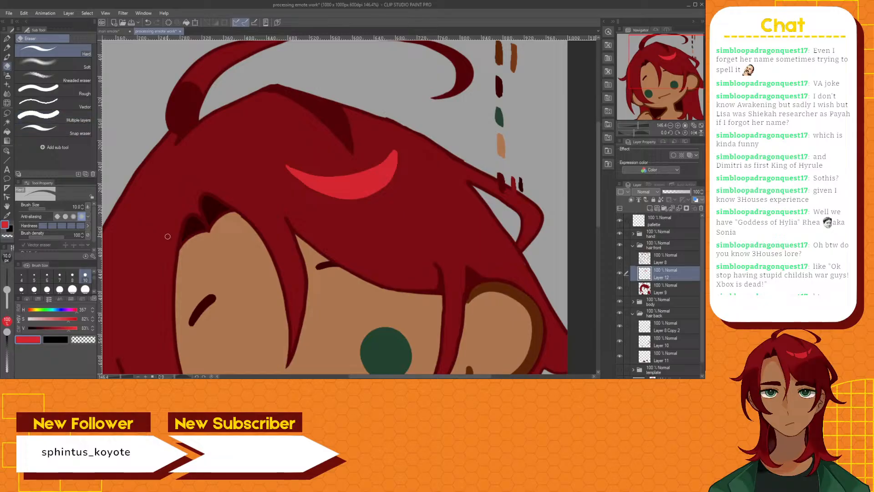
scroll(167, 236, "up", 4)
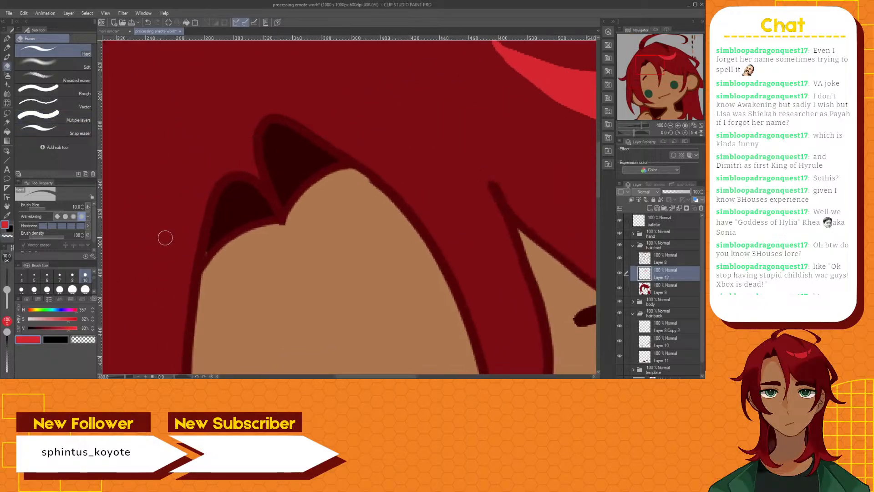
scroll(165, 238, "down", 3)
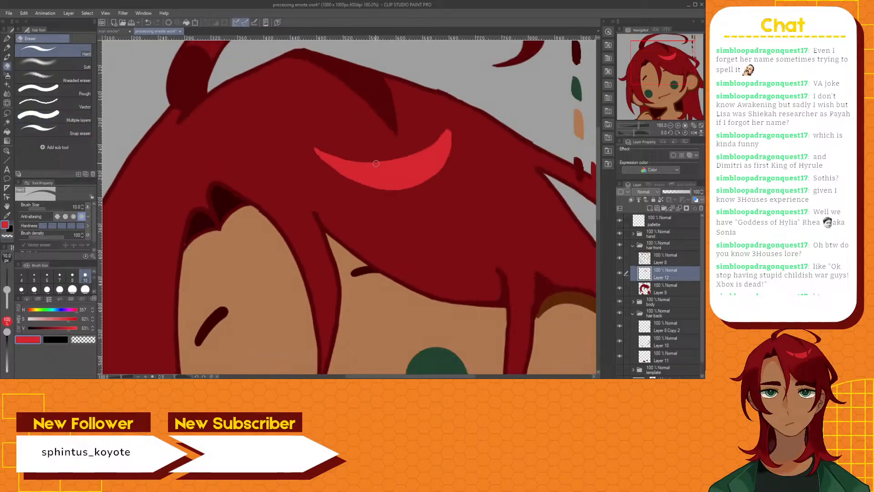
scroll(376, 163, "down", 1)
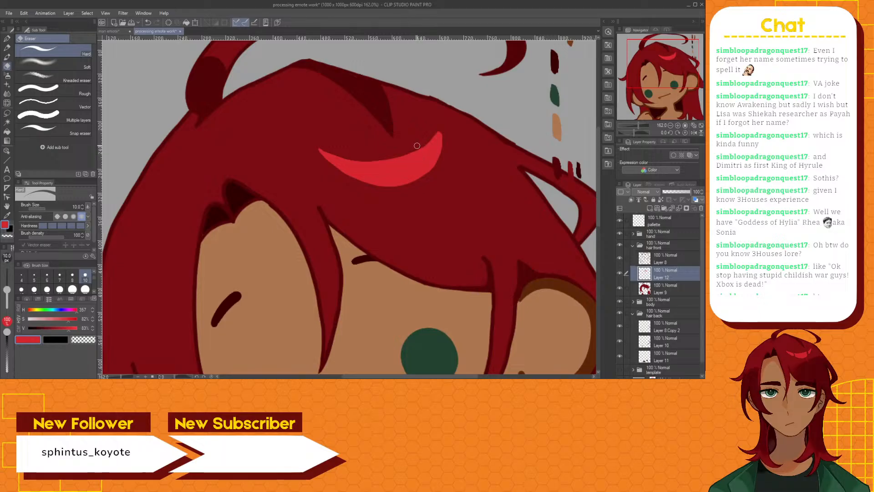
left_click_drag(418, 150, 422, 171)
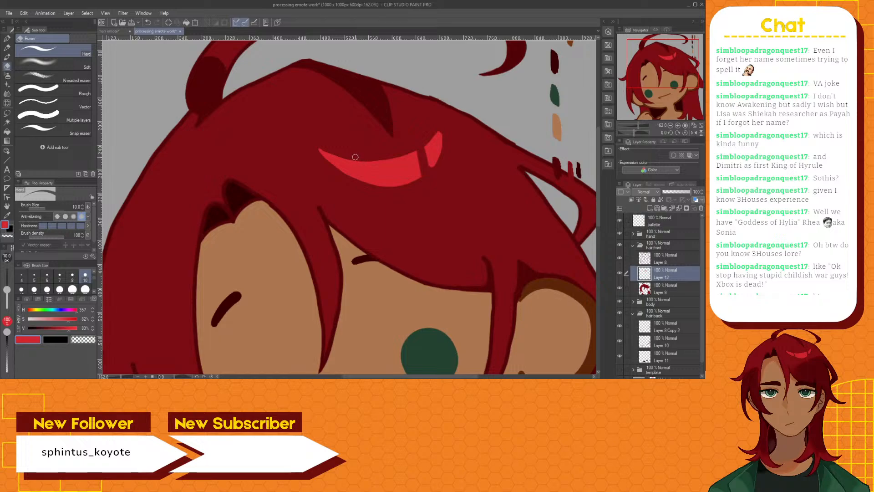
left_click_drag(362, 164, 357, 180)
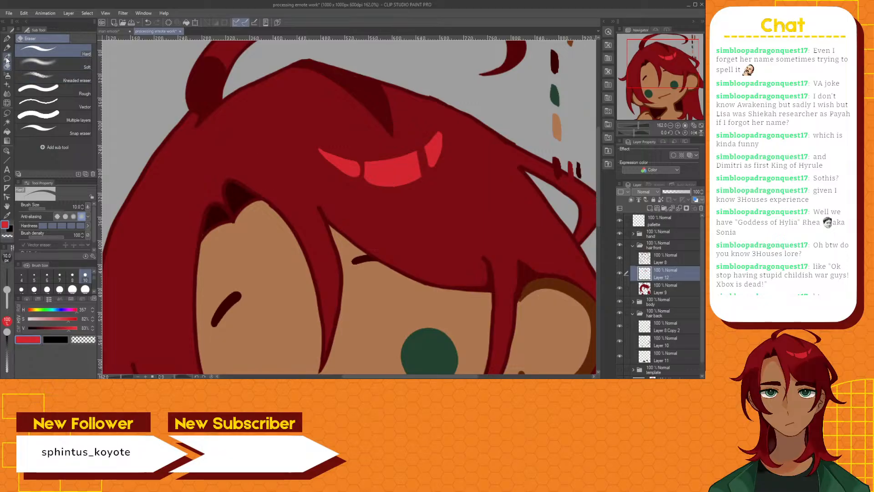
Lasso the three highlight pieces, move them slightly toward the parted fringe, rotate them slightly counterclockwise, apply the transform, and deselect
left_click(7, 115)
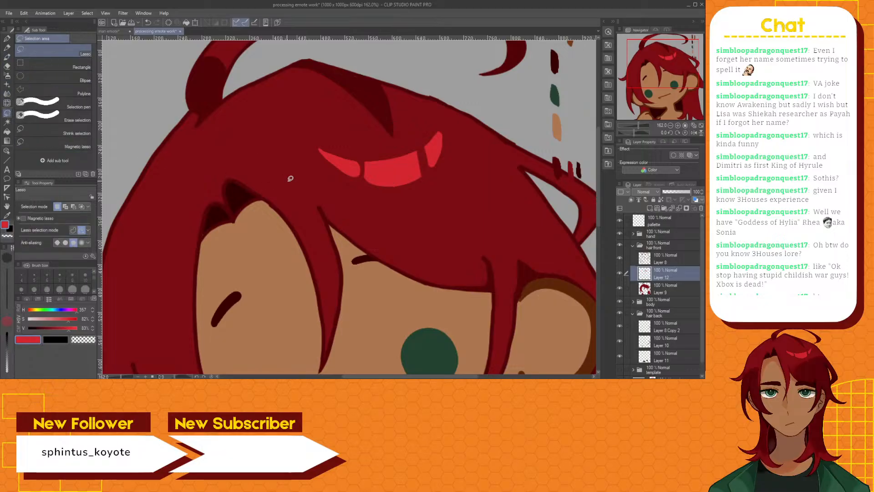
left_click(344, 184)
mouse_move(341, 177)
left_mouse_down()
mouse_move(321, 165)
mouse_move(312, 148)
mouse_move(319, 141)
mouse_move(387, 143)
mouse_move(442, 123)
mouse_move(456, 147)
mouse_move(440, 181)
mouse_move(397, 192)
mouse_move(342, 180)
mouse_move(372, 159)
left_mouse_up()
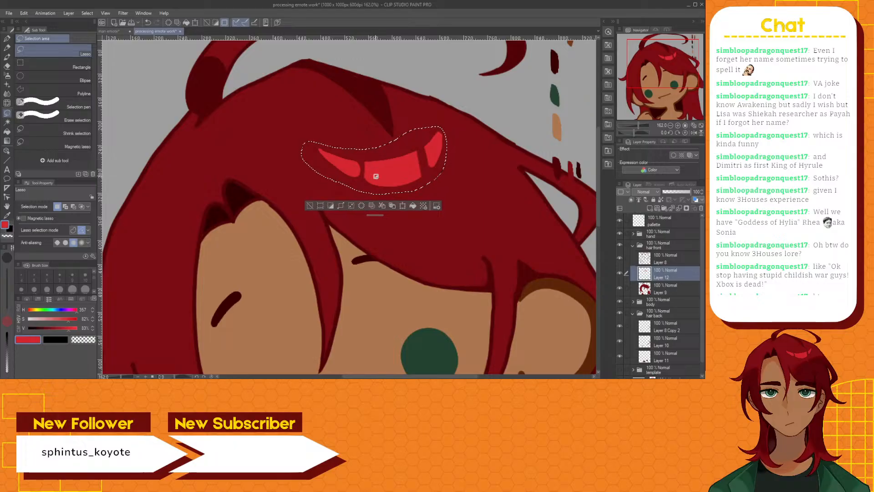
key("ctrl+z")
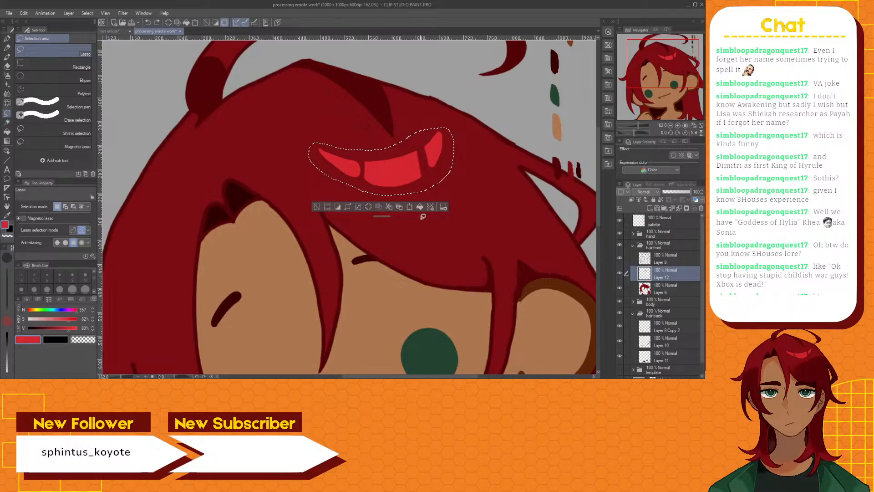
left_click(409, 207)
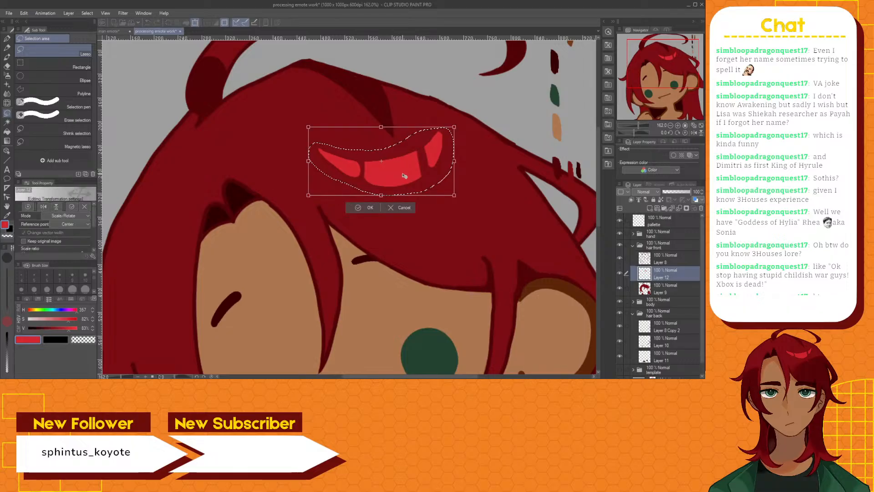
left_click_drag(408, 175, 392, 178)
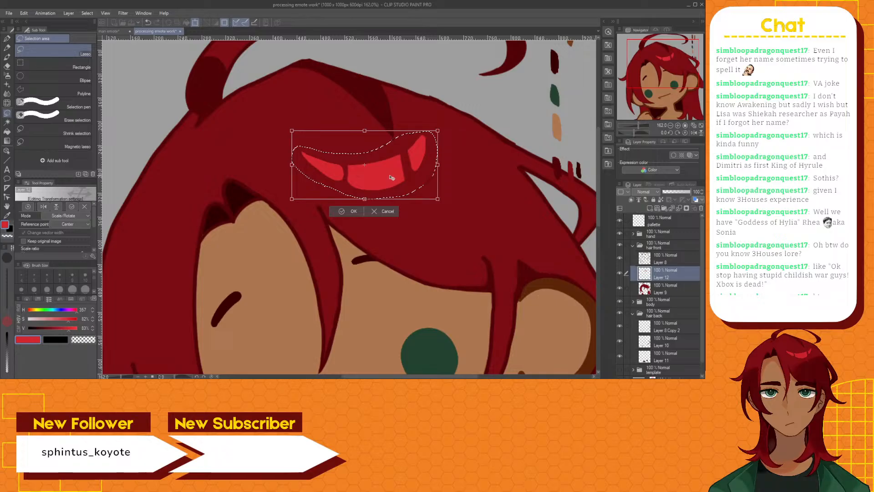
left_click_drag(352, 126, 349, 129)
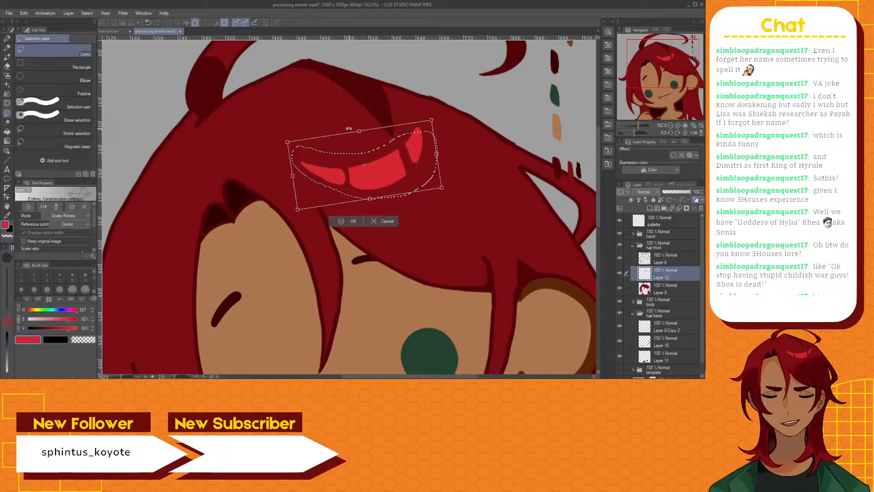
left_click(347, 222)
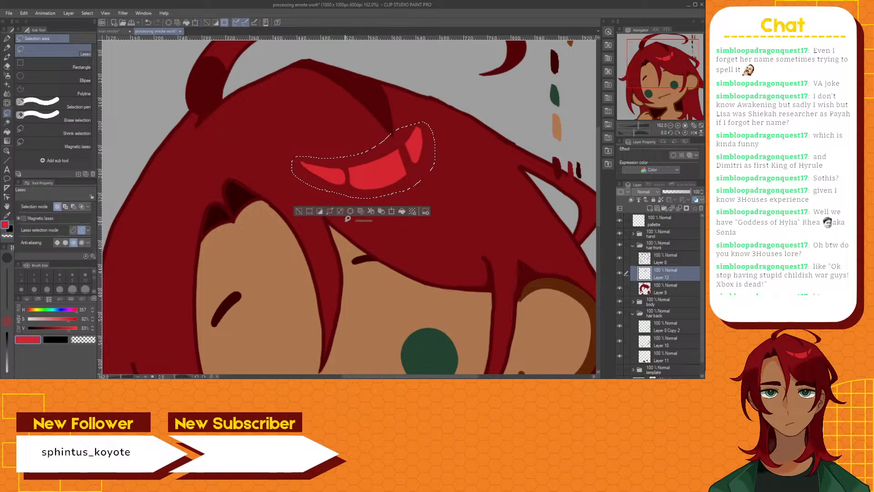
key("ctrl+d")
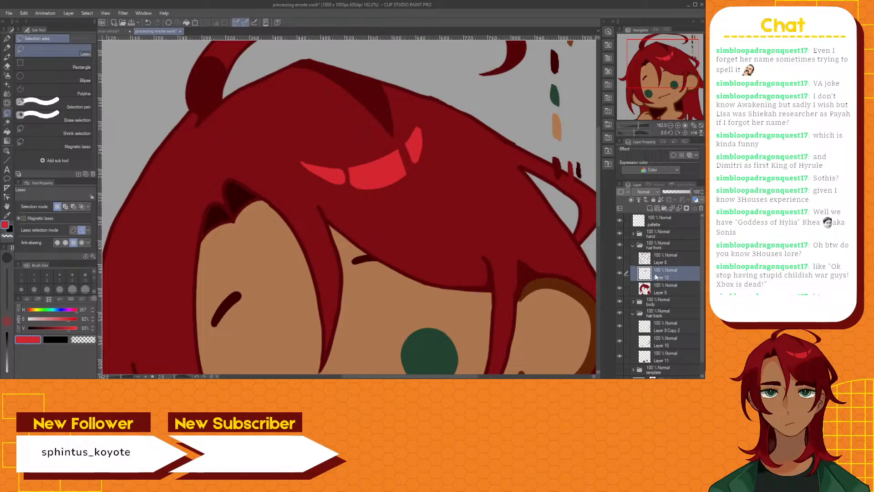
Paint a bright red swatch beside the small dark red swatches on the palette layer with the Brush pen
left_click(659, 289)
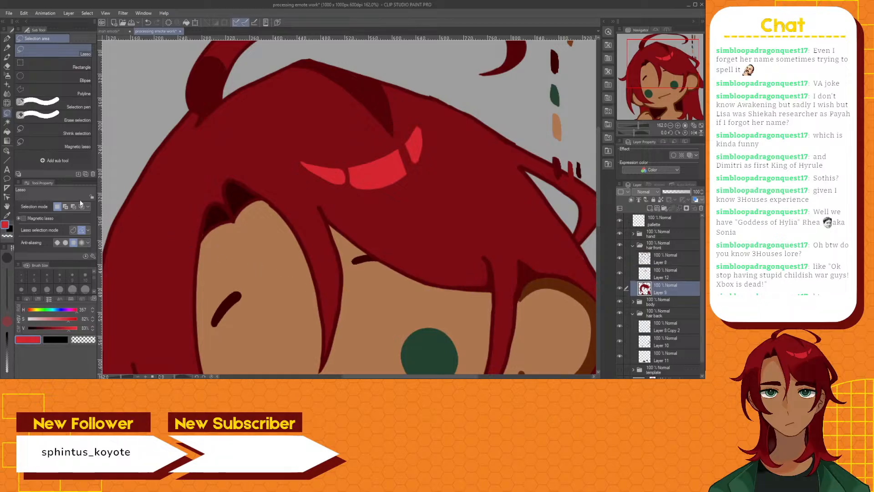
left_click(7, 214)
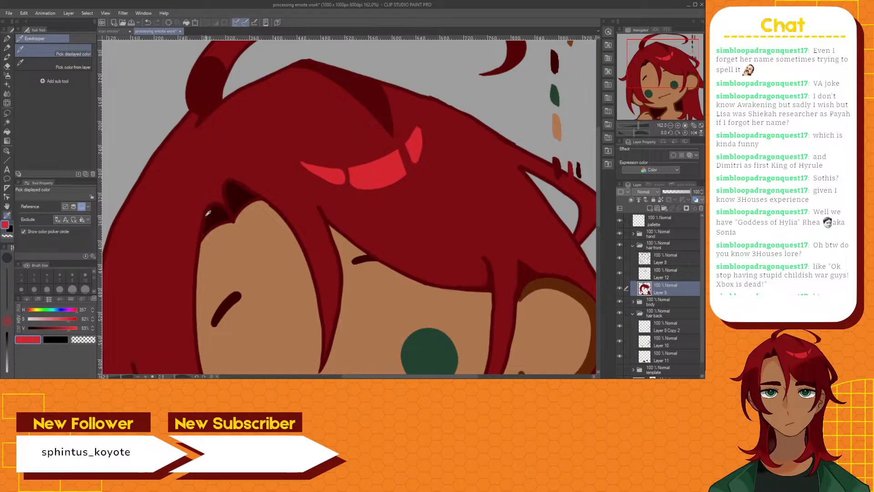
left_click(7, 57)
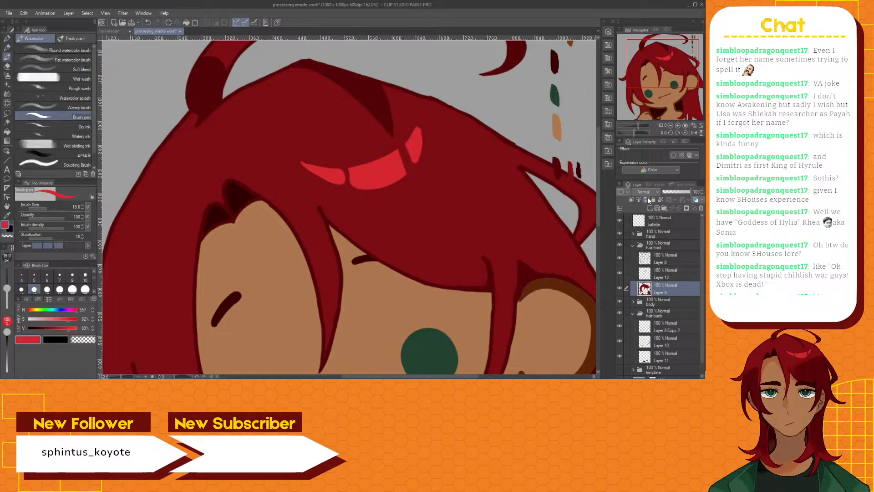
left_click(653, 222)
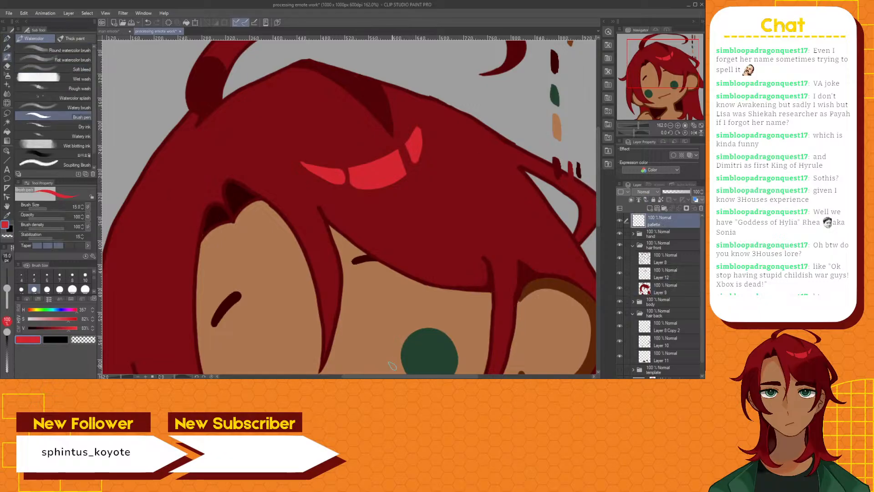
left_click_drag(390, 377, 445, 374)
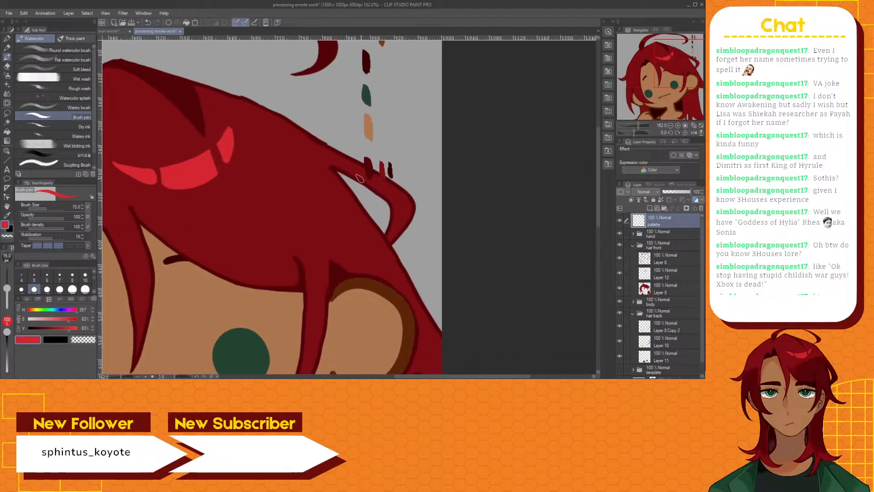
mouse_move(398, 165)
left_mouse_down()
mouse_move(400, 177)
mouse_move(398, 165)
left_mouse_up()
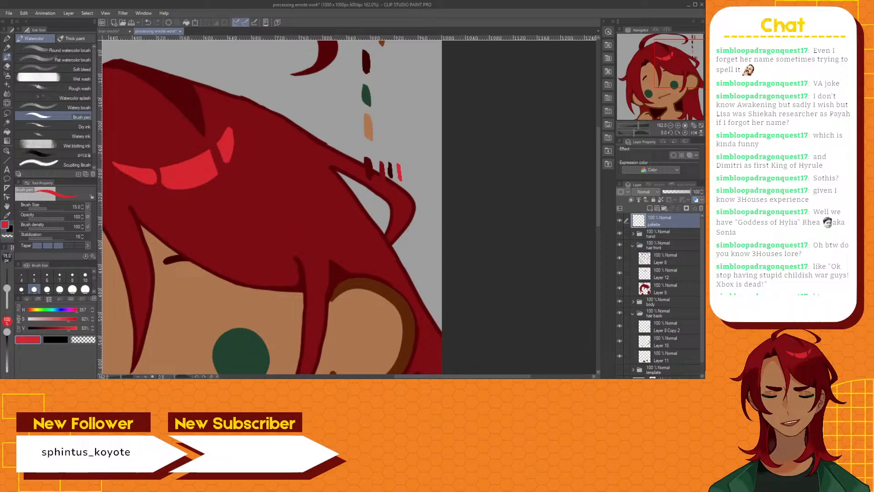
Sample the darkest hair shadow colour and touch up the shadow along the forehead hairline on Layer 9 with the Brush pen
left_click_drag(461, 376, 364, 377)
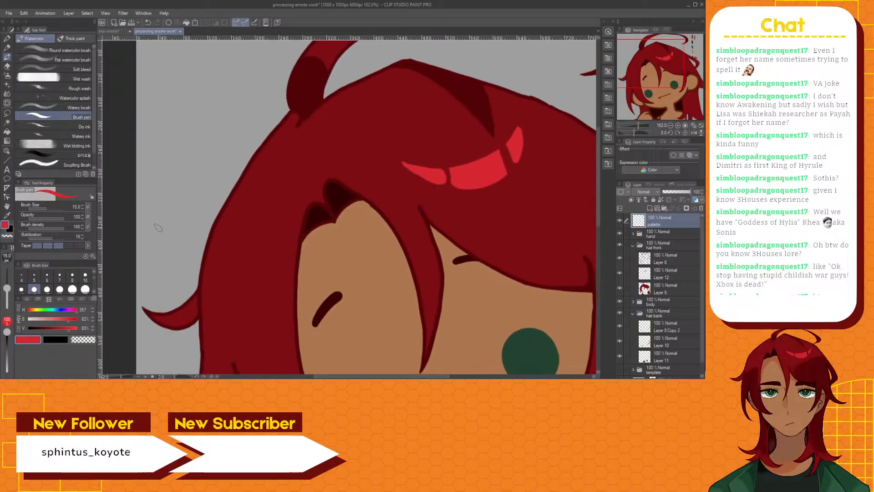
left_click(7, 215)
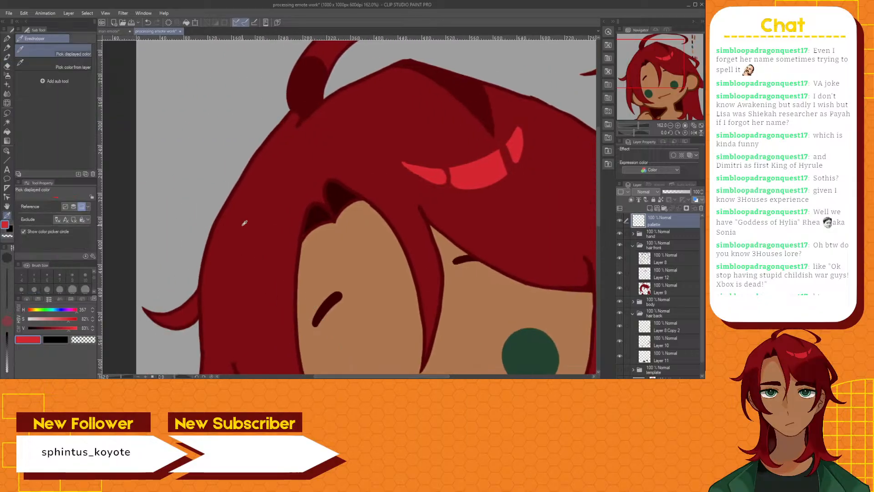
left_click(314, 222)
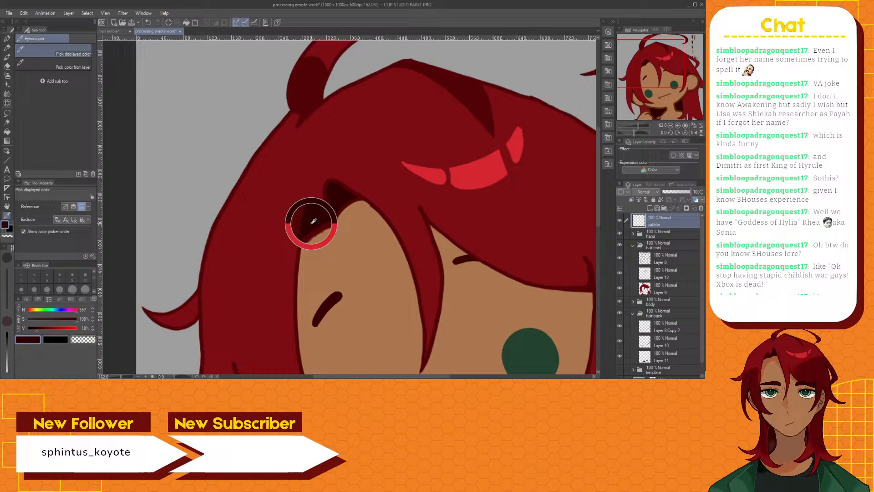
left_click(7, 57)
scroll(304, 219, "up", 5)
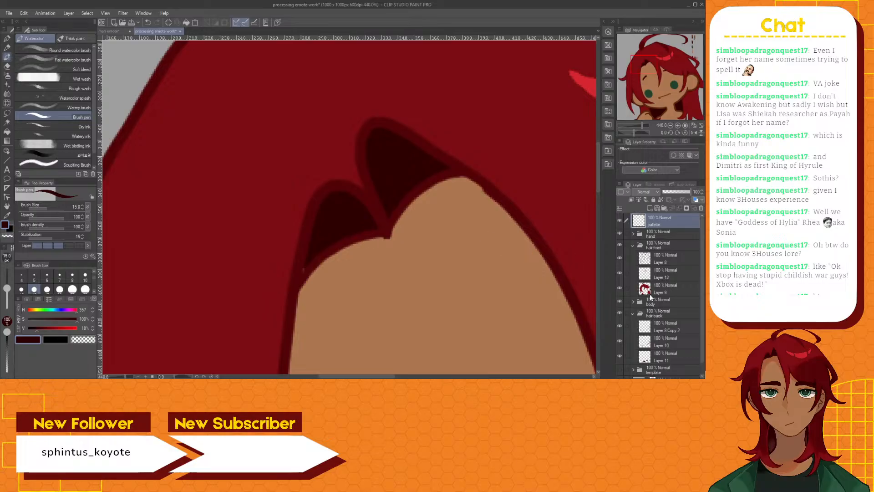
left_click(660, 291)
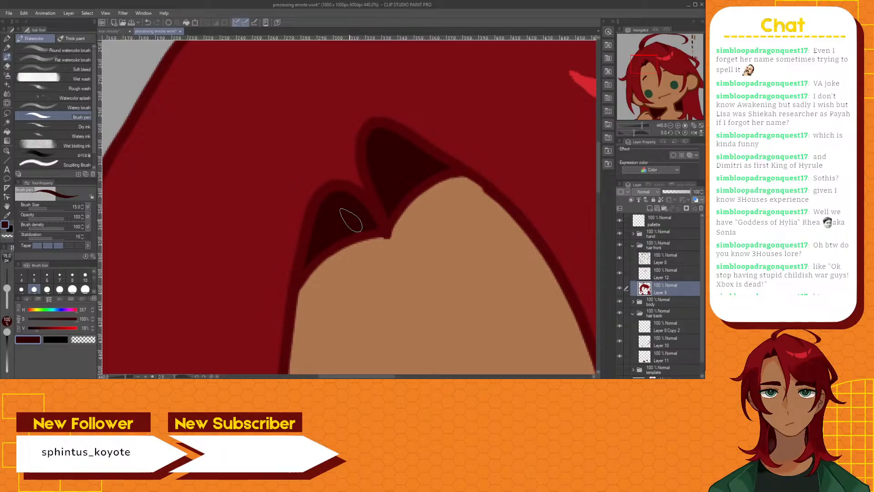
scroll(351, 221, "down", 6)
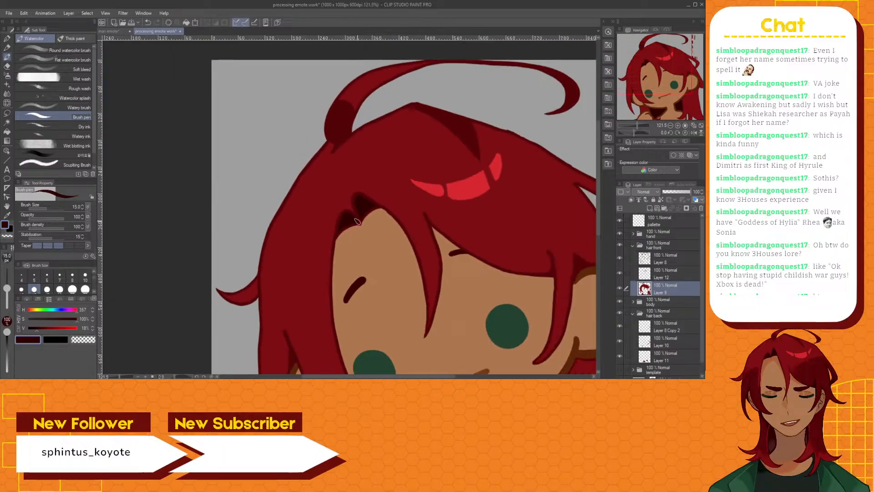
scroll(358, 222, "up", 5)
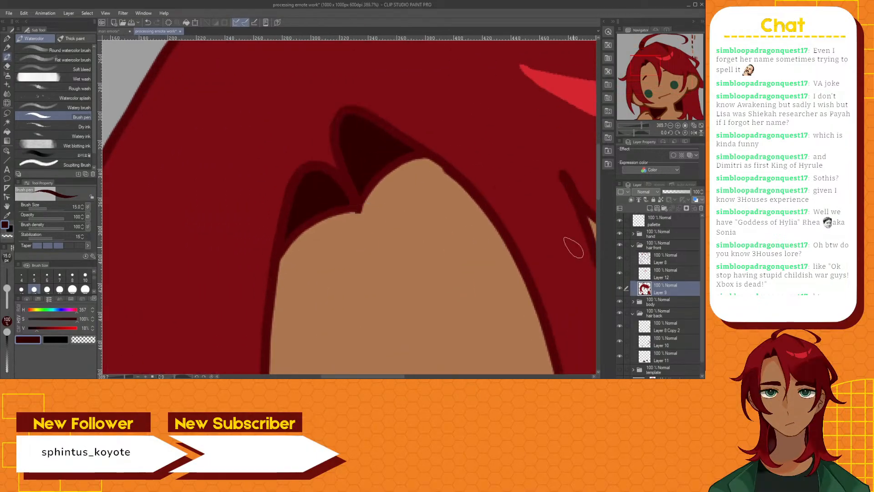
Smooth the rough bumps of the hair line art along the forehead's upper edge on Layer 8 with the Hard eraser
left_click(665, 261)
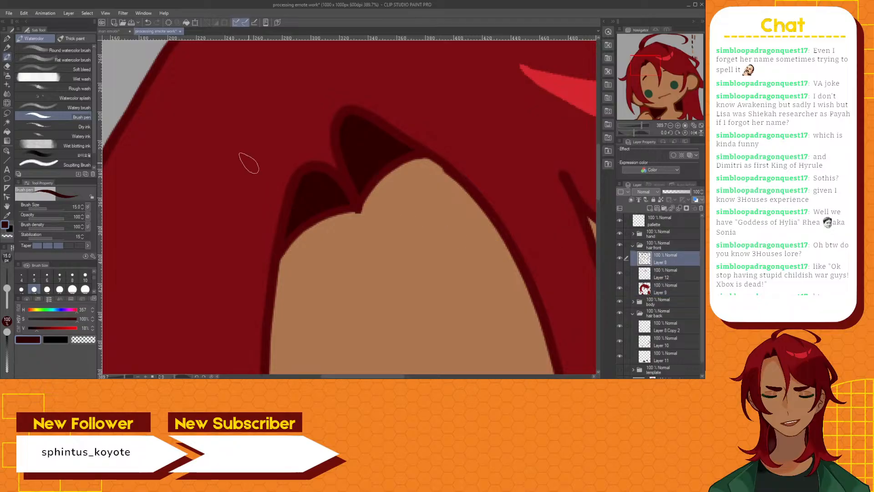
left_click(7, 66)
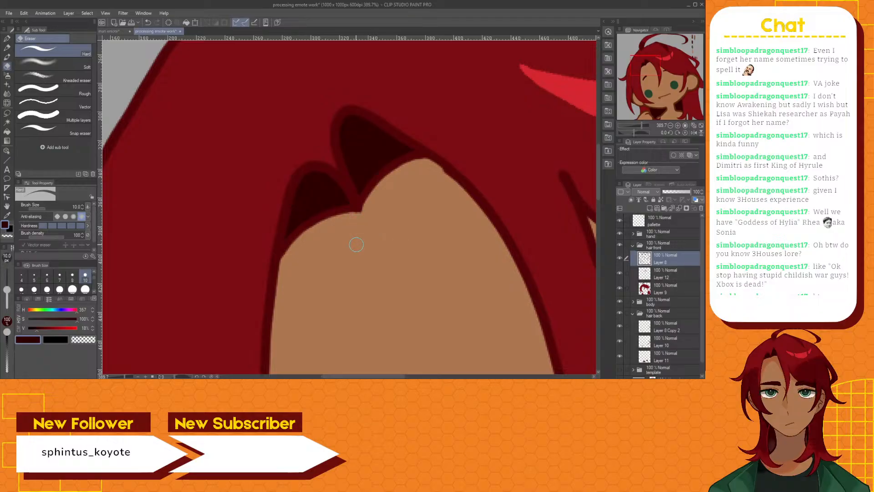
scroll(356, 245, "down", 8)
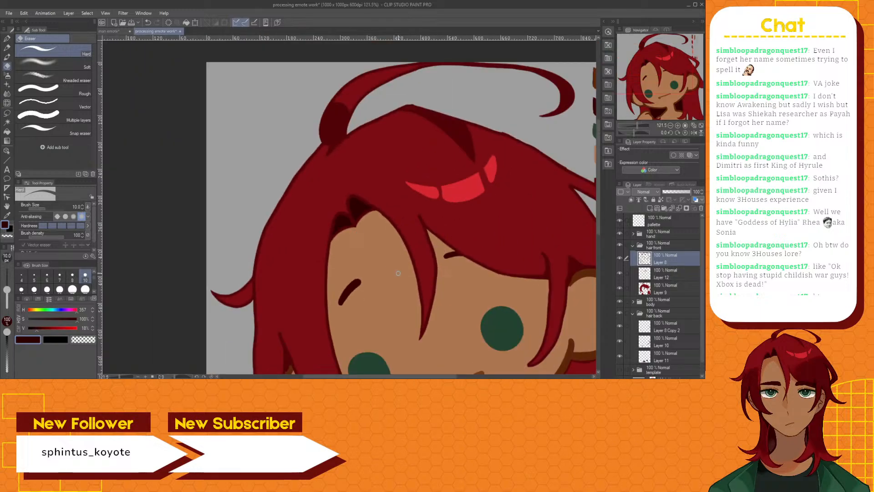
scroll(381, 261, "up", 10)
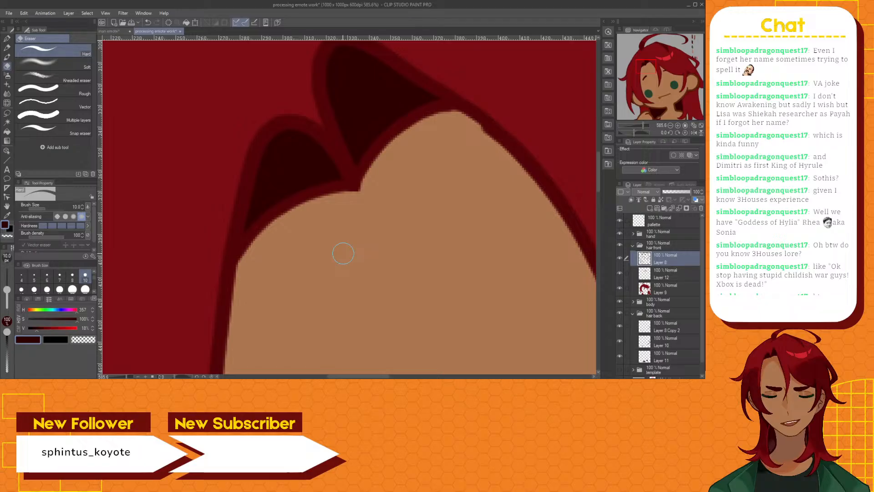
scroll(344, 253, "down", 5)
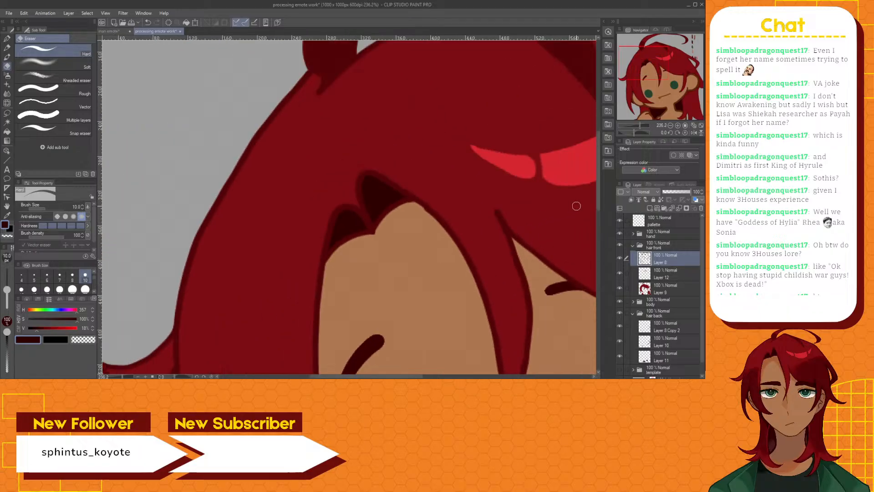
scroll(428, 220, "up", 5)
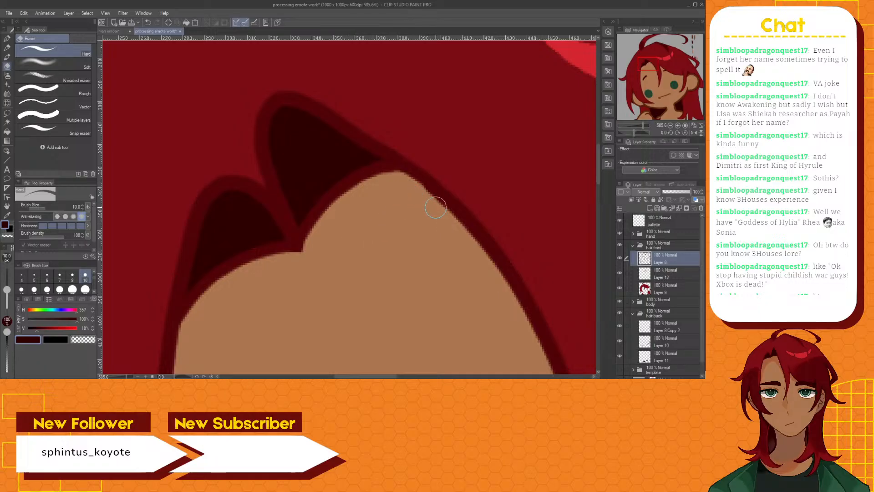
scroll(437, 220, "down", 6)
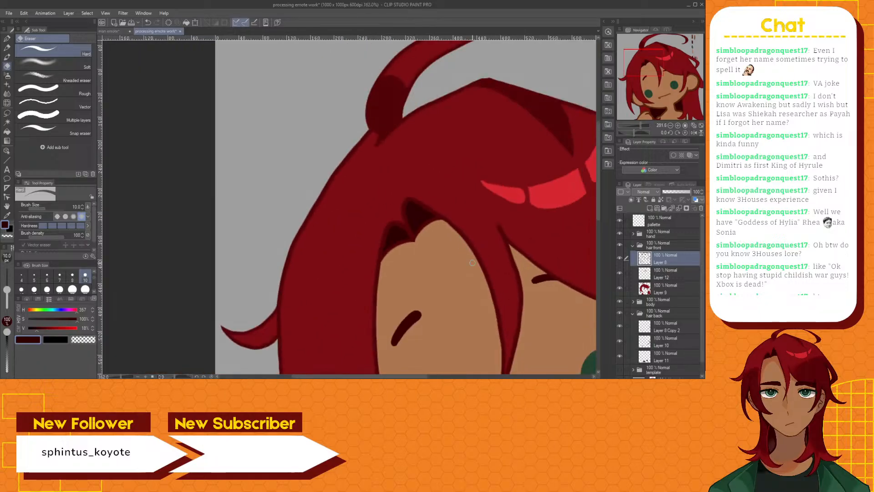
scroll(472, 263, "down", 1)
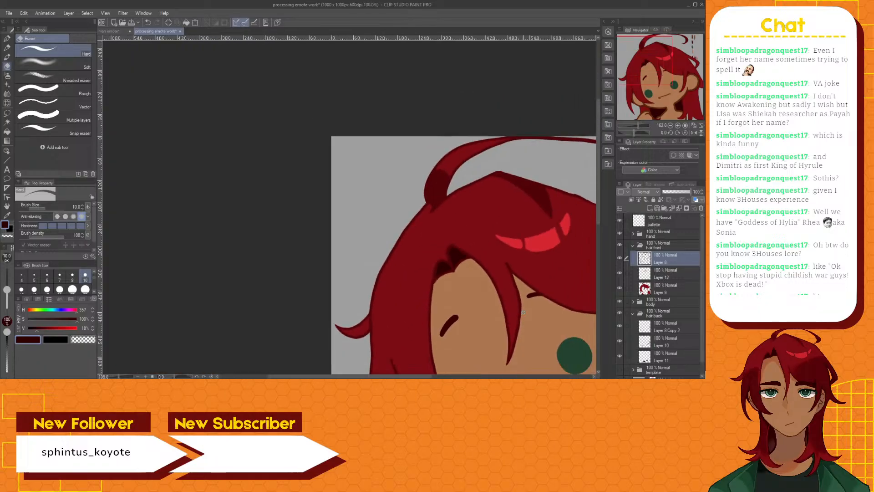
Sample the dark red line colour and refine the hair outline at the top of the forehead with a size 10 Brush pen
scroll(421, 218, "up", 3)
scroll(421, 217, "up", 10)
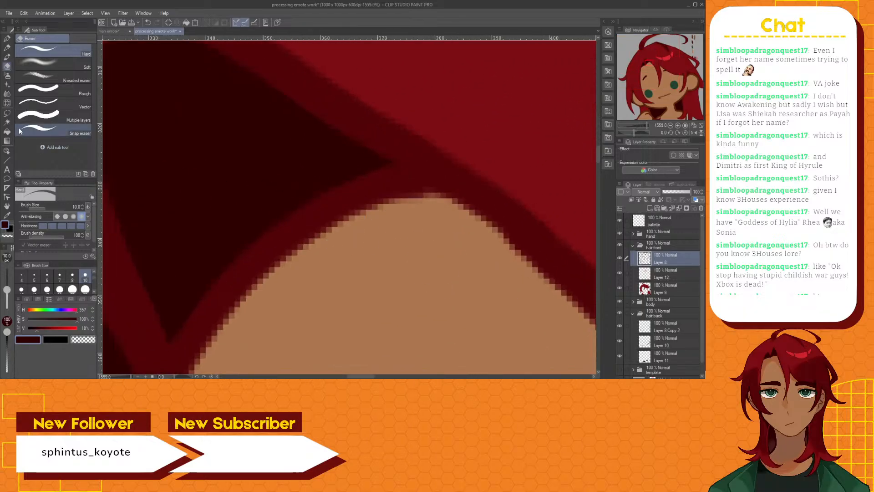
left_click(8, 58)
left_click(7, 215)
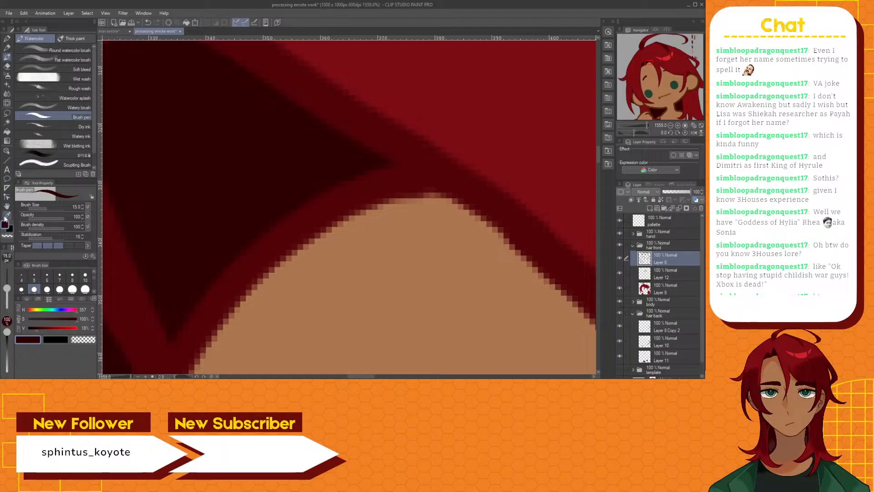
left_click(250, 260)
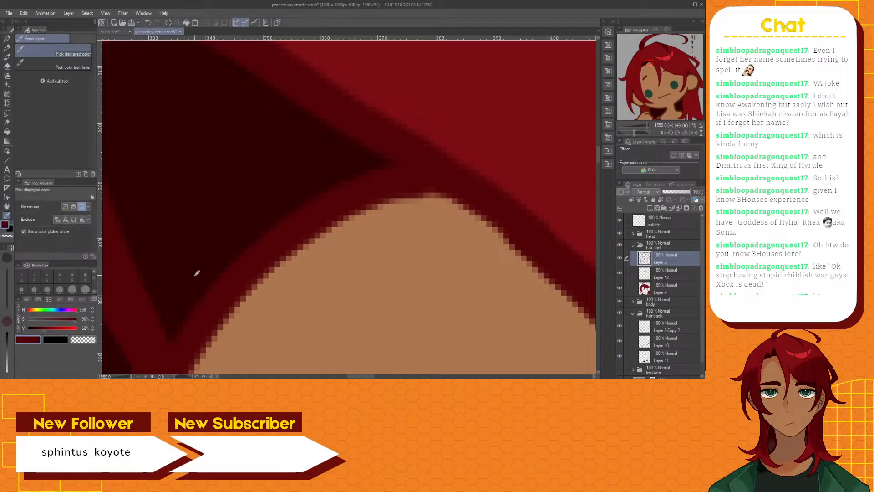
left_click(7, 57)
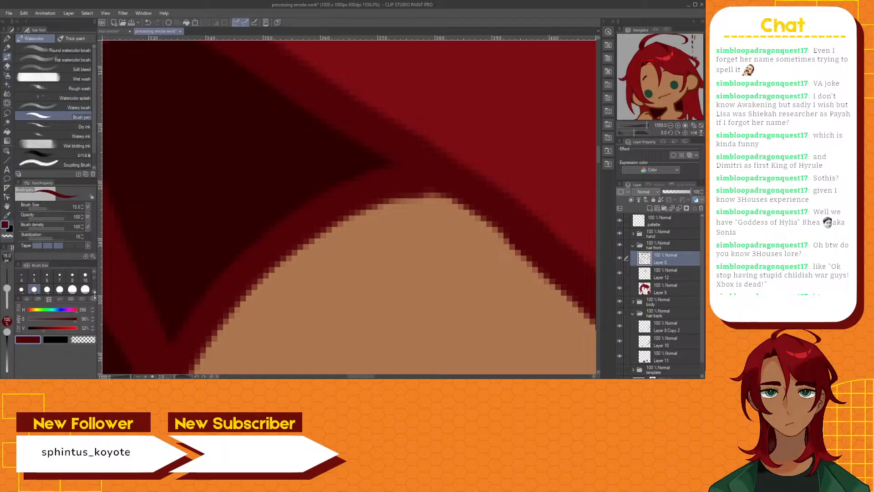
left_click(85, 276)
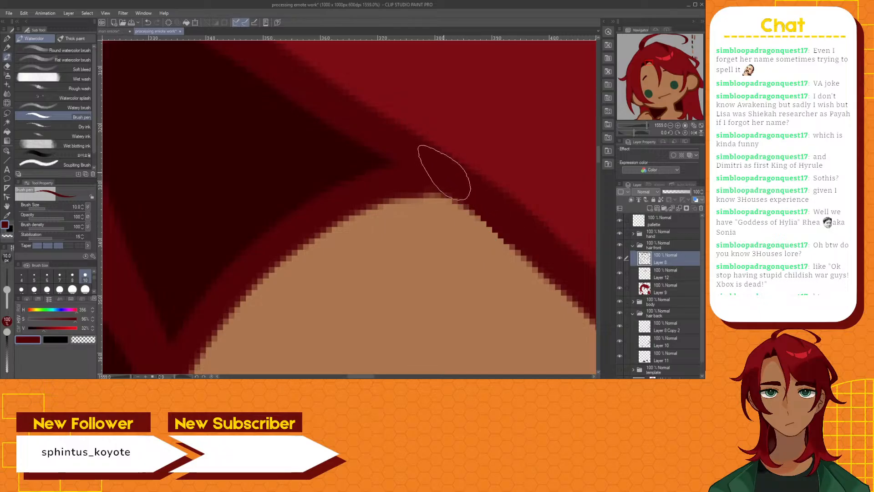
scroll(444, 172, "down", 15)
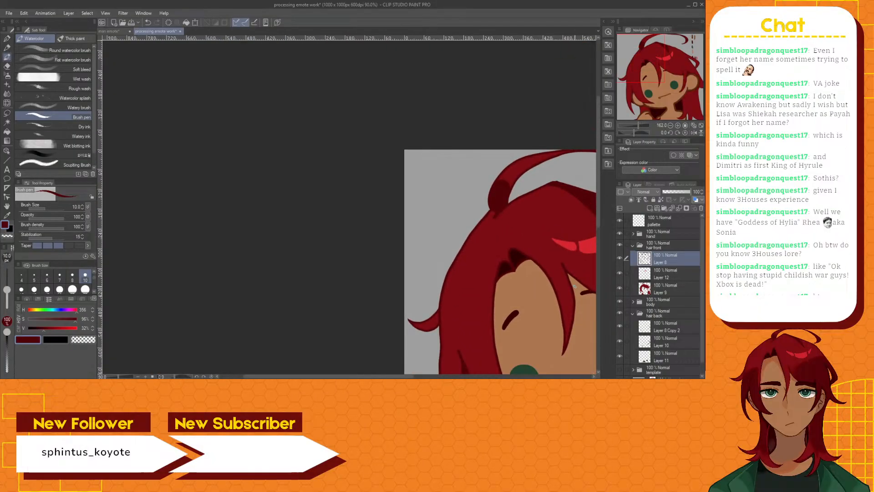
Sample the dark red hair shading colour from the man emote document and return to the processing emote document
left_click_drag(395, 377, 462, 377)
left_click_drag(599, 173, 597, 224)
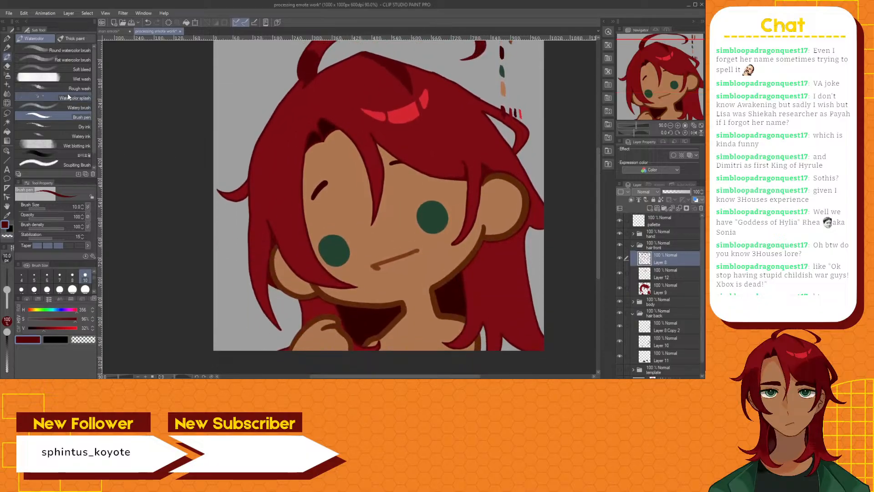
left_click(7, 214)
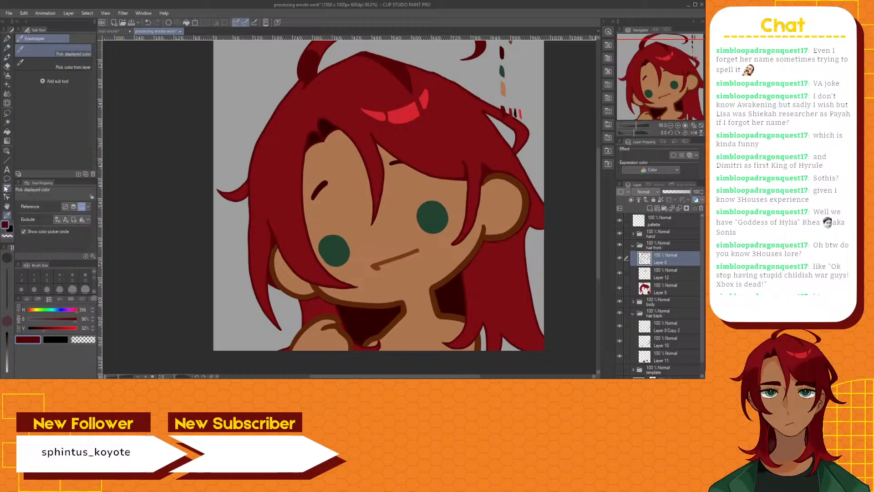
left_click(117, 31)
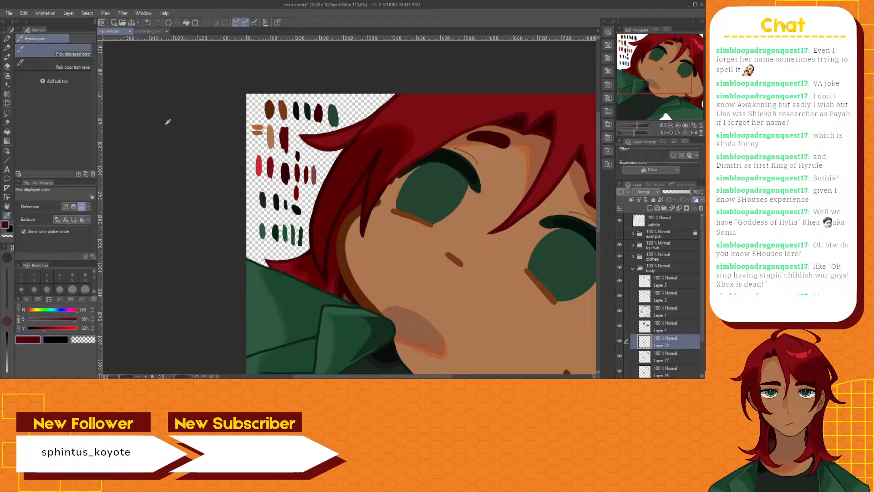
left_click(165, 125)
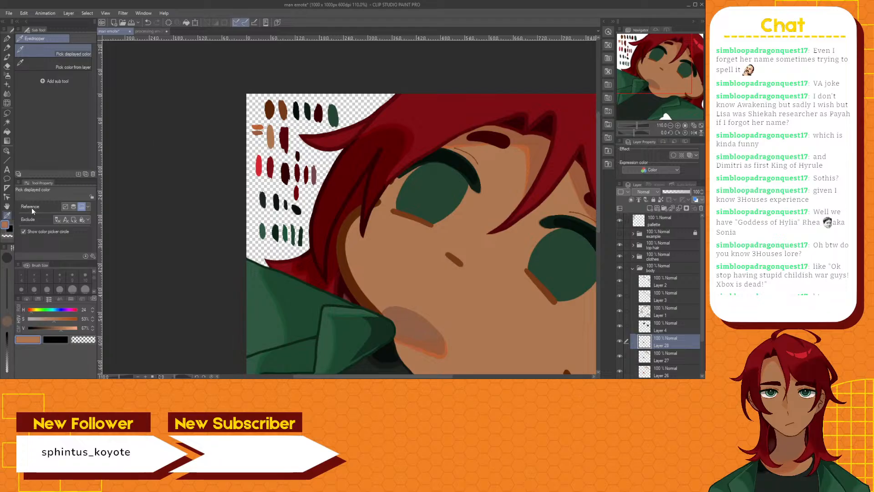
left_click(401, 278)
scroll(281, 164, "up", 3)
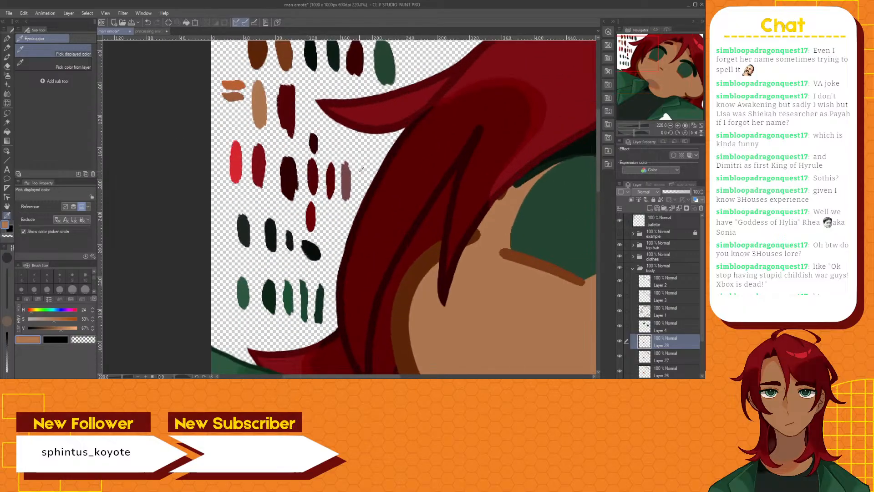
left_click(537, 98)
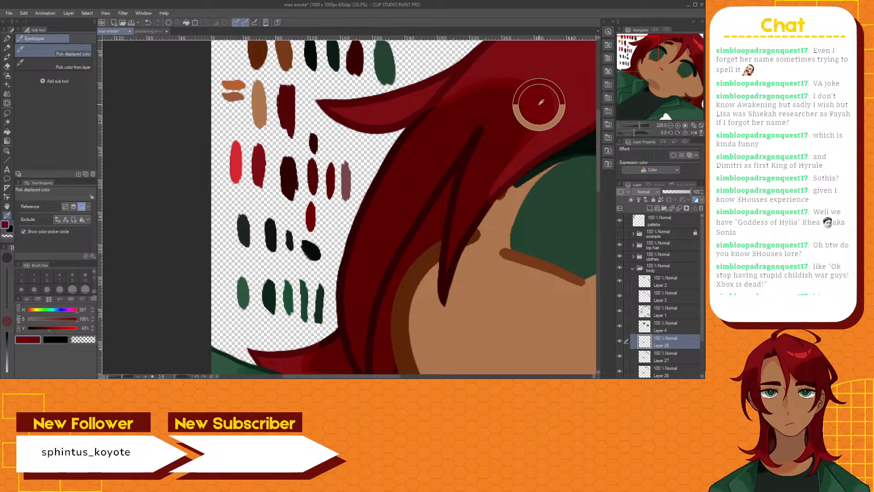
left_click(148, 30)
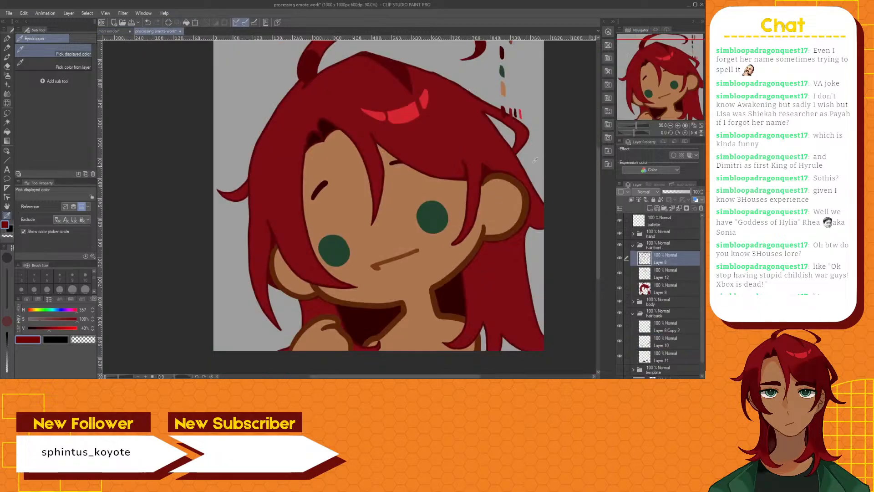
Paint a dark red swatch beside the bright red one with the size 10 Brush pen
scroll(531, 114, "up", 4)
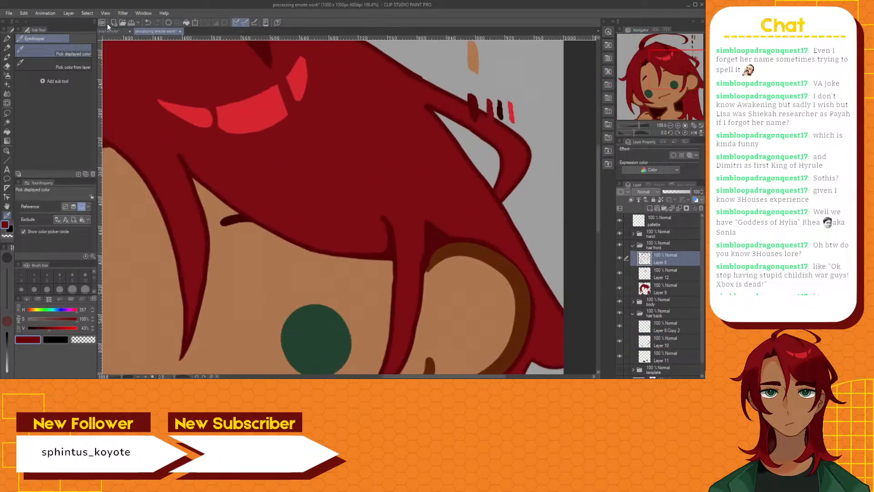
left_click(7, 57)
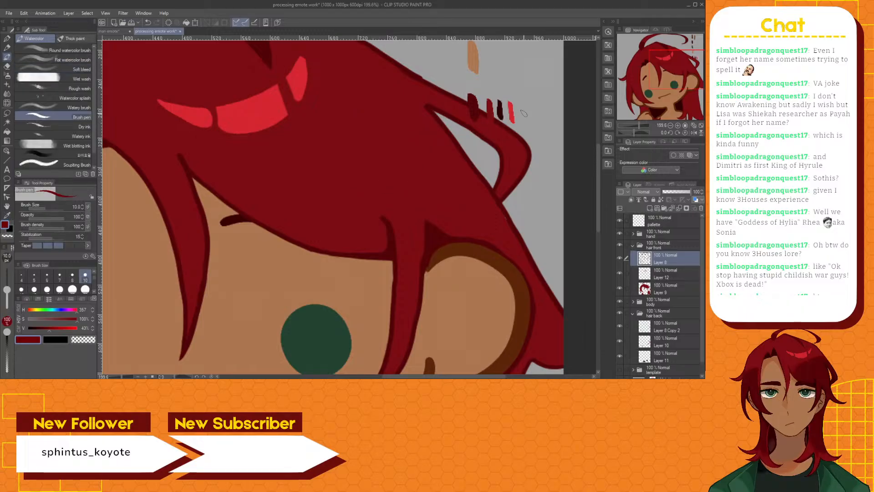
mouse_move(522, 121)
left_mouse_down()
mouse_move(522, 101)
mouse_move(523, 121)
left_mouse_up()
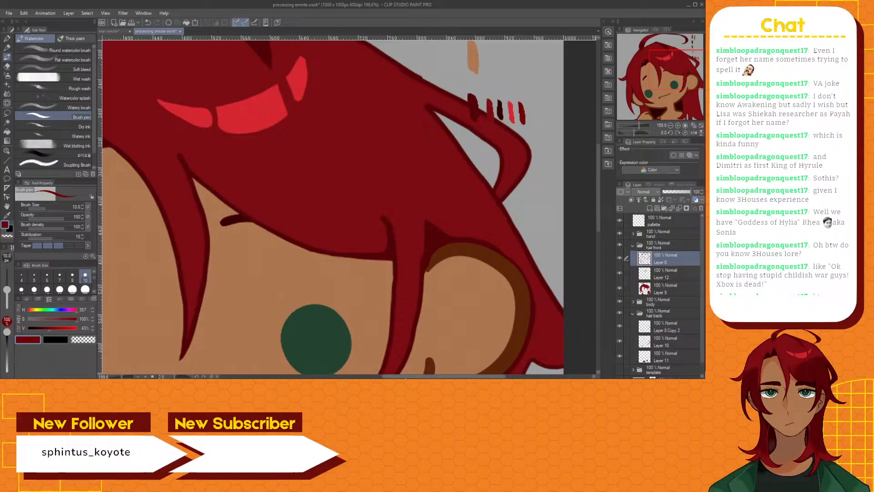
Add a new raster layer directly above Layer 12 in the hair front folder
left_click_drag(443, 377, 432, 377)
left_click(670, 277)
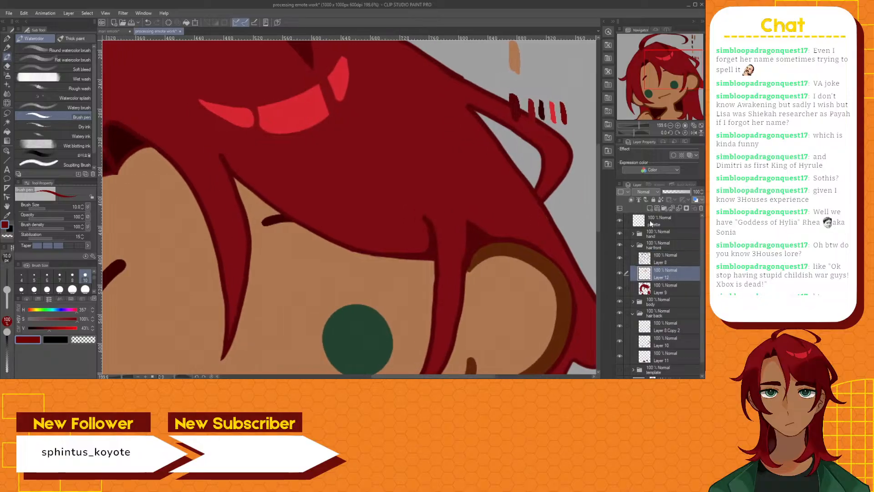
left_click(649, 209)
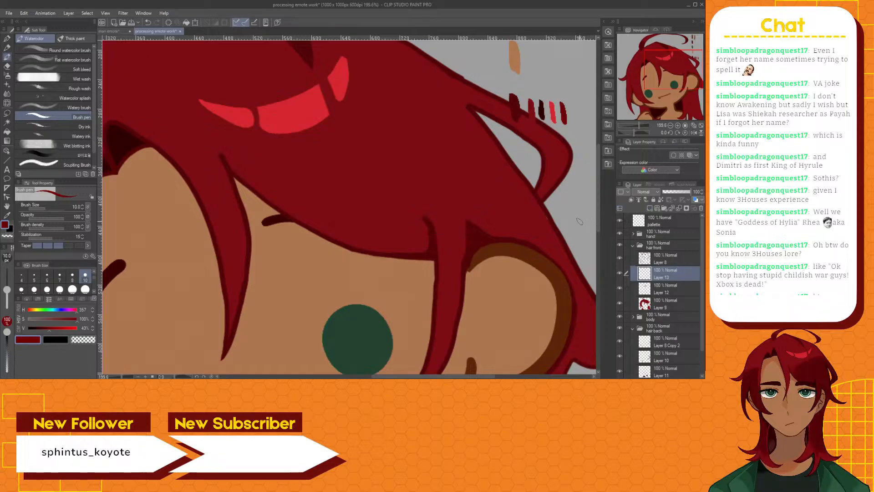
scroll(324, 173, "down", 3)
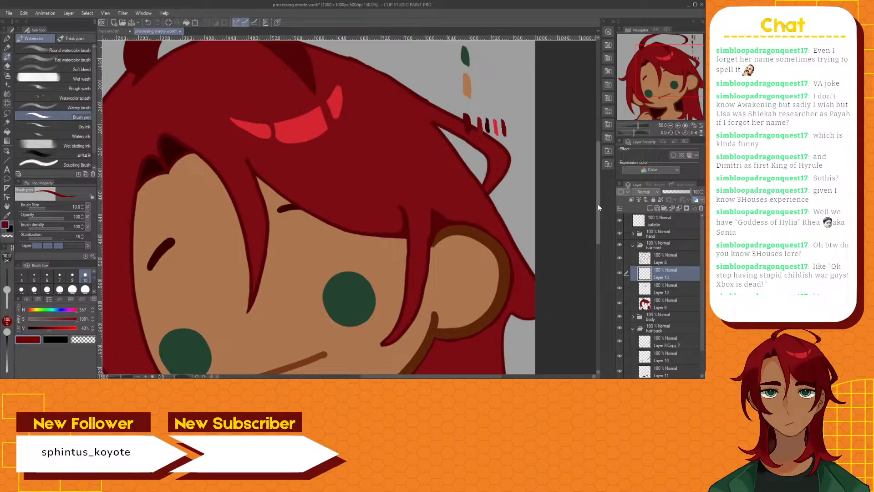
left_click_drag(598, 204, 581, 212)
key("w")
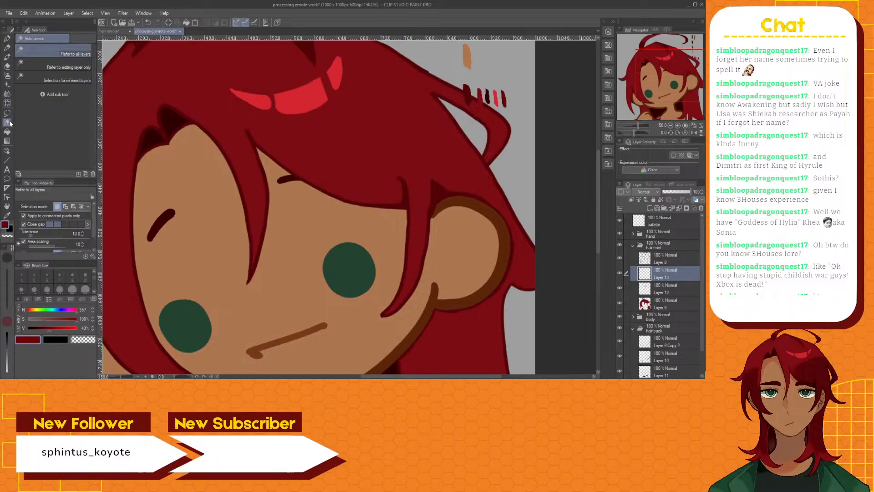
left_click(390, 148)
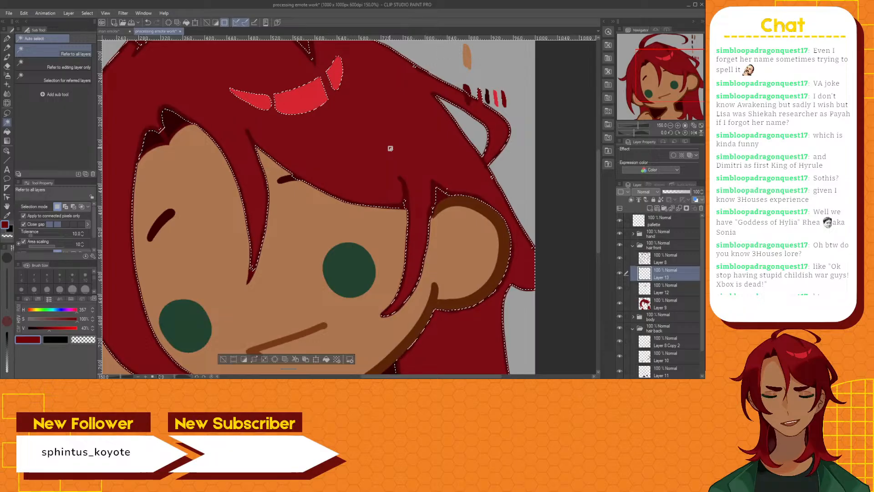
scroll(455, 219, "down", 2)
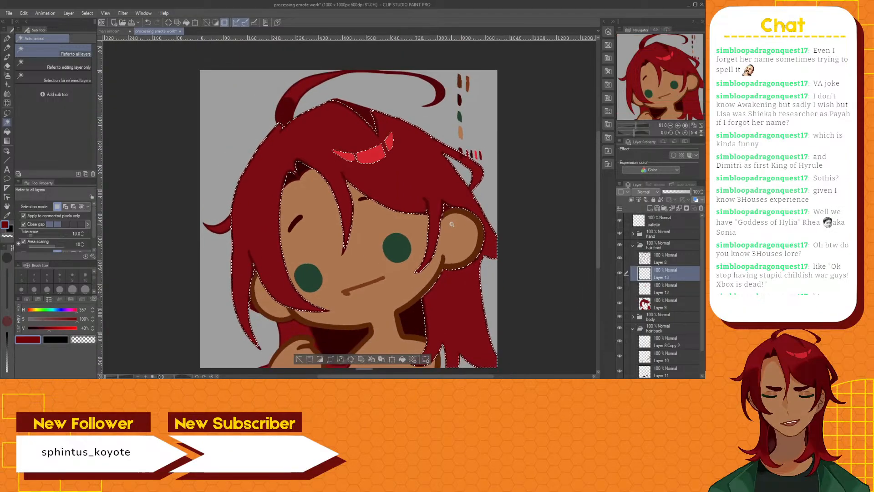
scroll(452, 227, "up", 2)
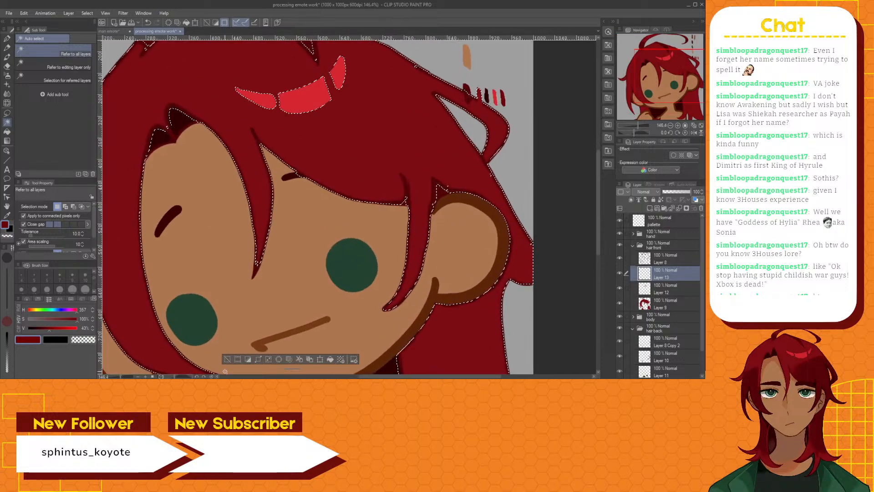
key("ctrl+d")
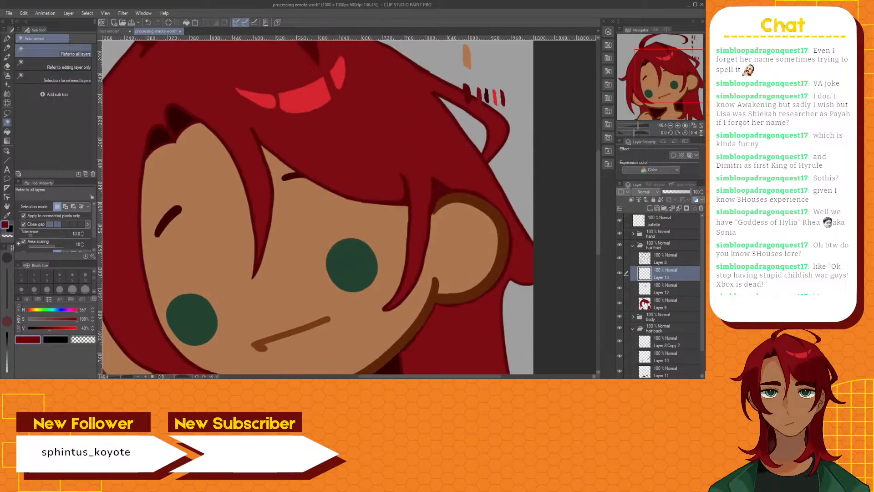
Sample the dark red shading swatch and draw a curved shading boundary from the fringe's lower edge to the outer hair edge with a size 15 Brush pen
left_click(7, 58)
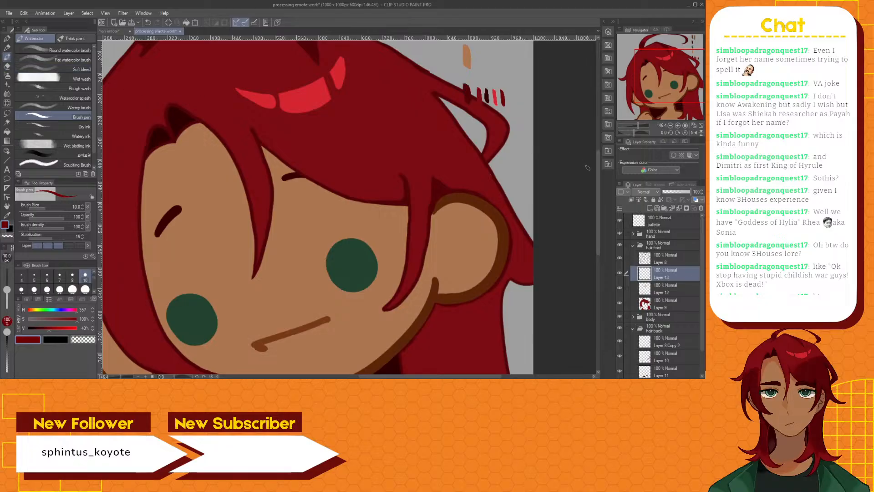
scroll(597, 166, "up", 3)
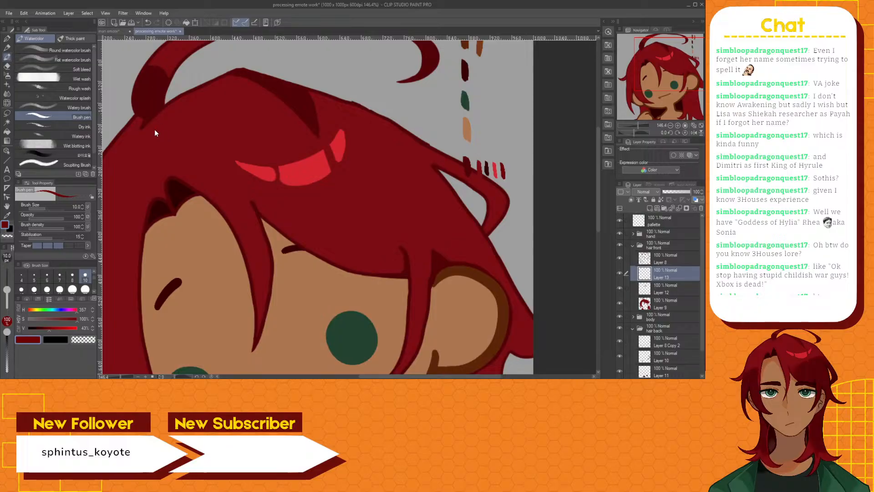
left_click(129, 94, "alt")
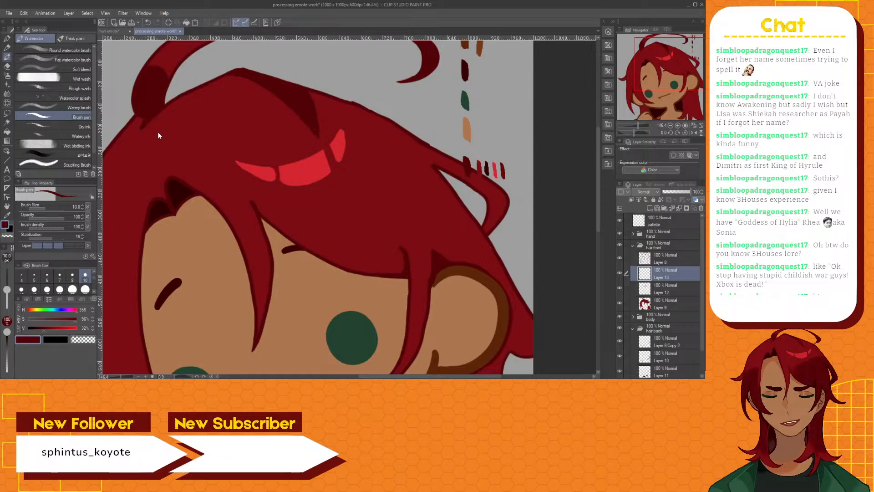
left_click(164, 122, "alt")
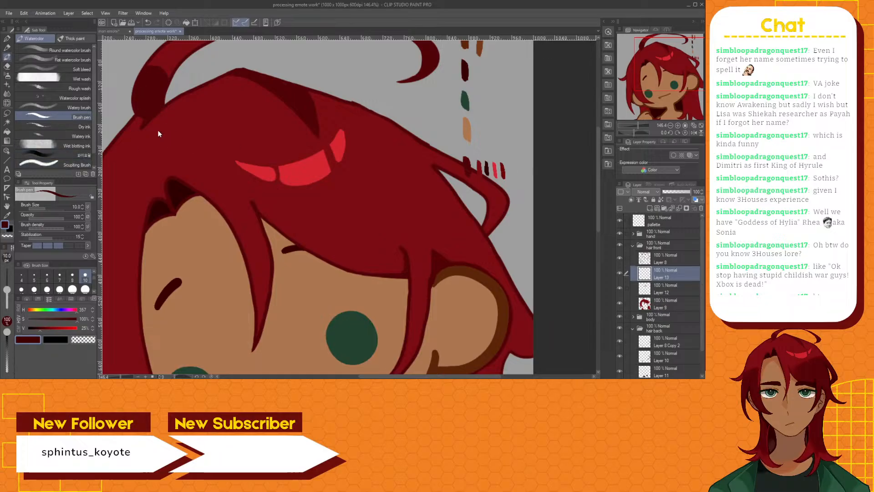
left_click(7, 217)
left_click_drag(506, 166, 495, 168)
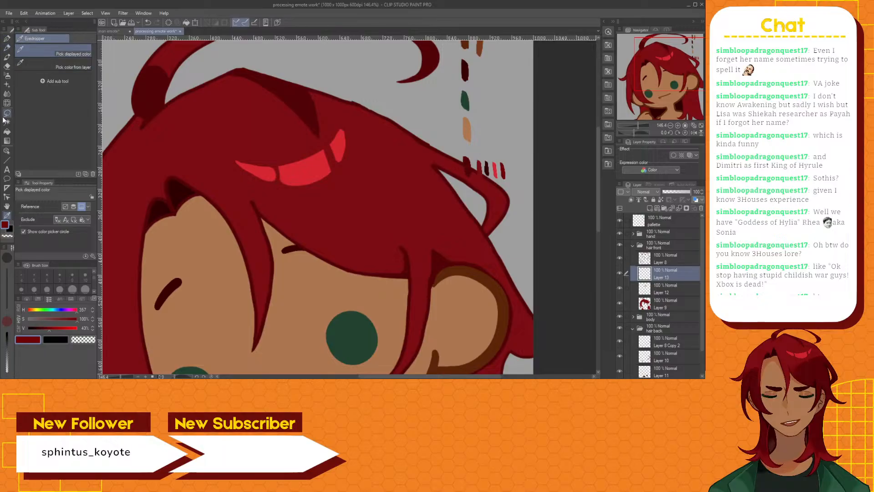
left_click(9, 59)
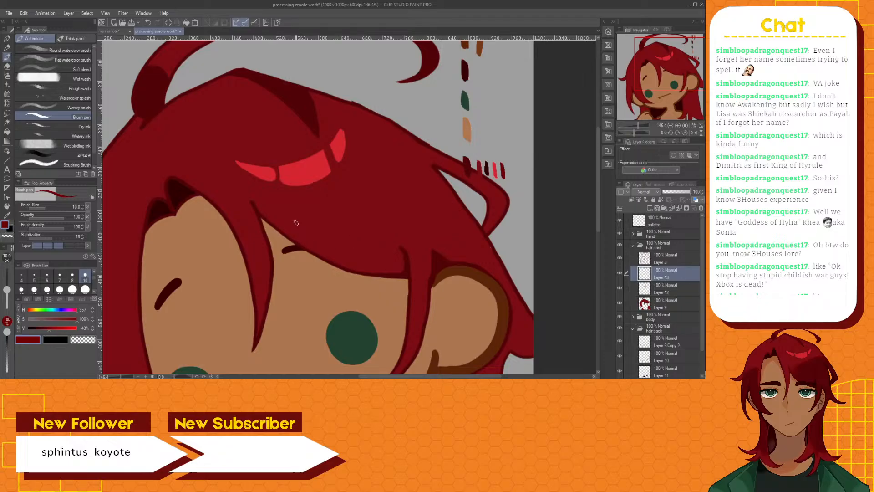
left_click(35, 290)
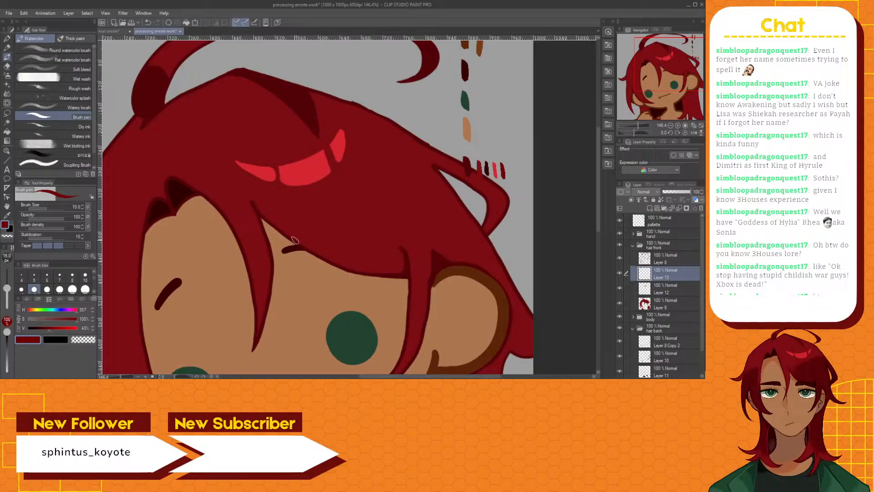
mouse_move(294, 240)
left_mouse_down()
mouse_move(297, 219)
mouse_move(348, 173)
left_mouse_up()
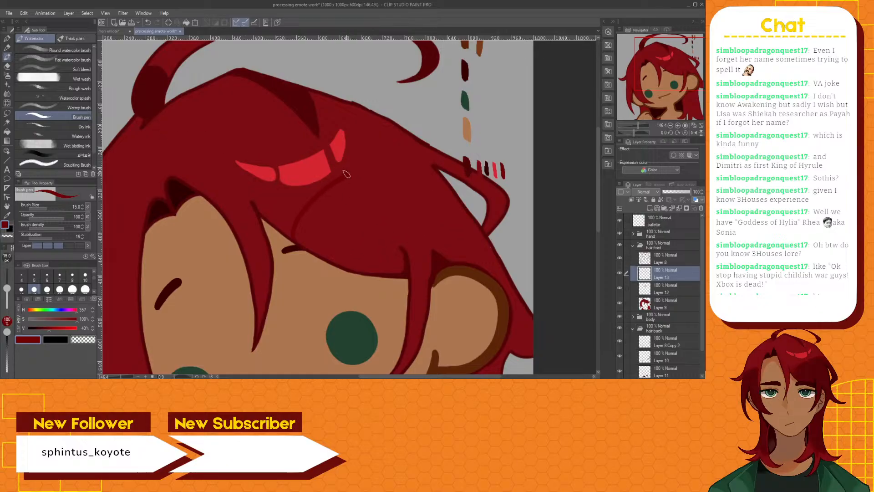
left_click_drag(357, 168, 395, 147)
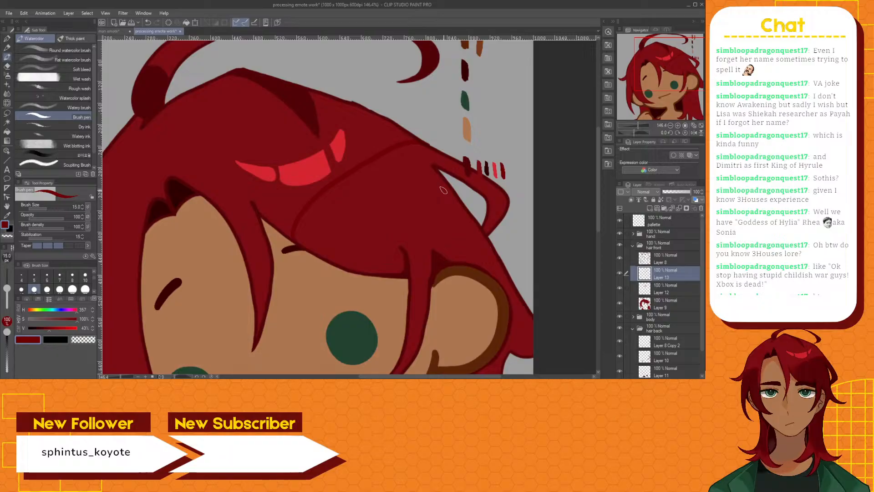
Try to select the hair section below the new shading line with Auto select referring to all layers
left_click(7, 122)
left_click(367, 227)
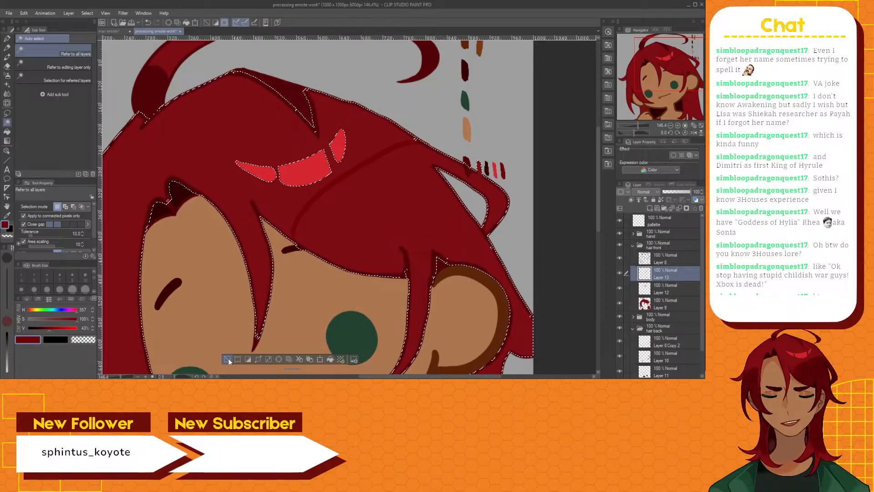
key("ctrl+d")
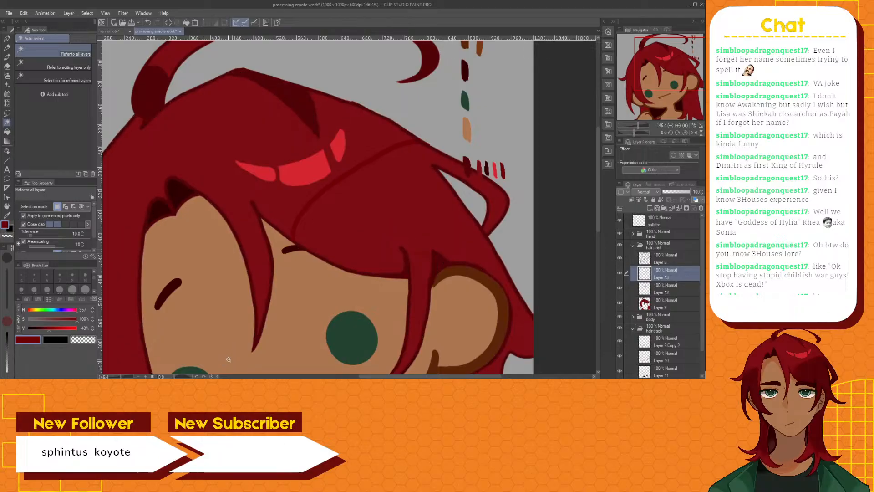
left_click(296, 221)
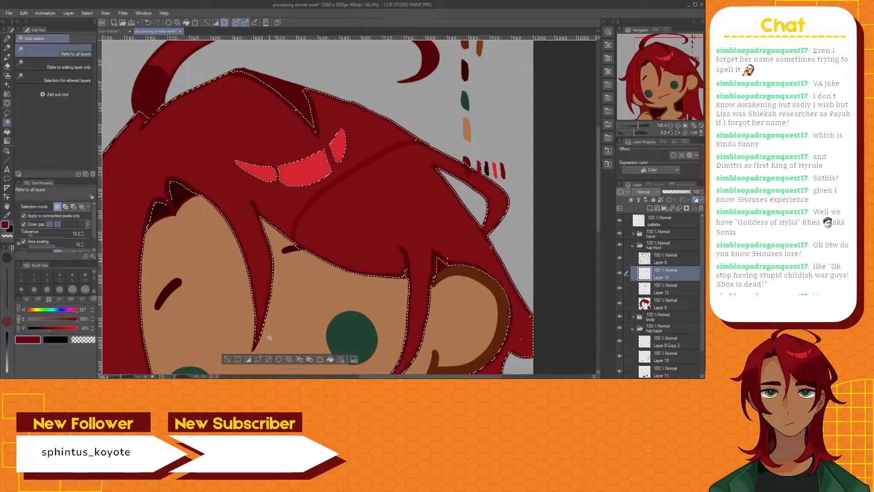
key("ctrl+d")
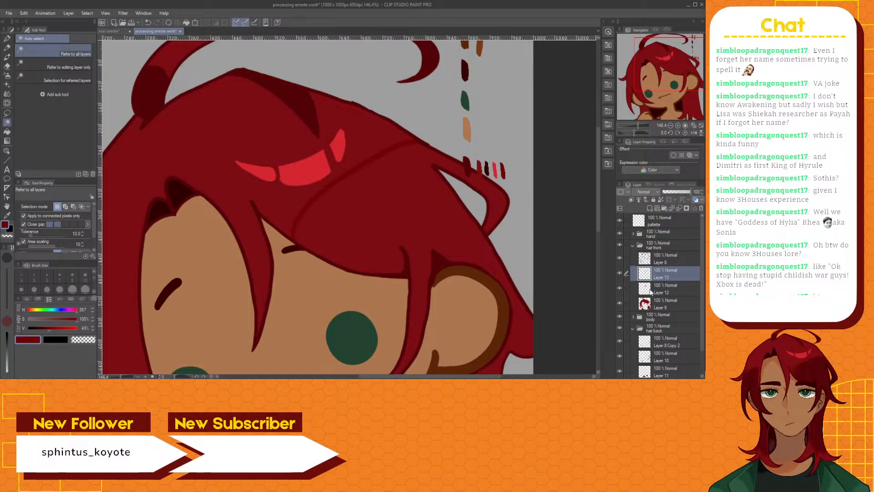
Hide the palette layer and erase the misplaced dark red swatch from Layer 8 with the Hard eraser
left_click_drag(597, 187, 612, 209)
left_click(620, 221)
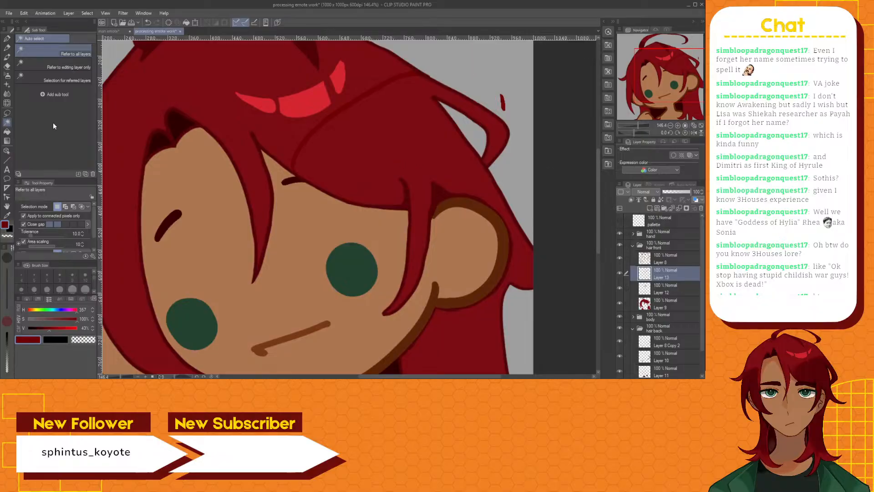
left_click(7, 66)
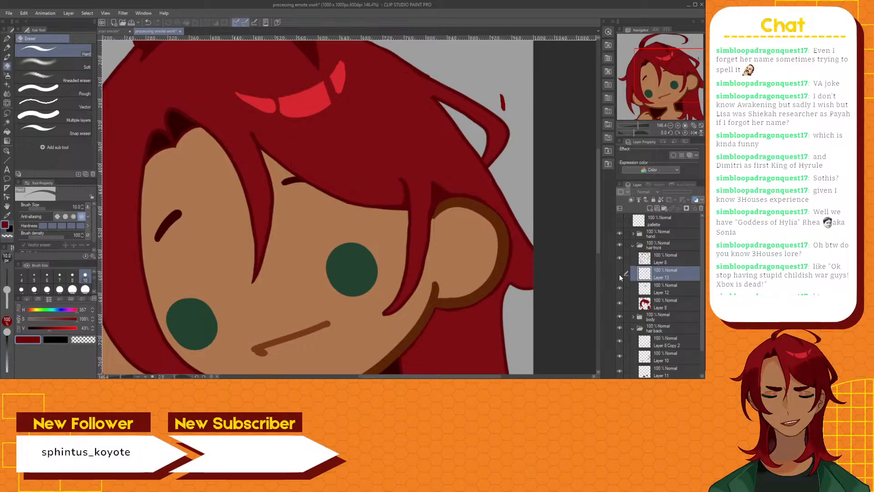
left_click(620, 258)
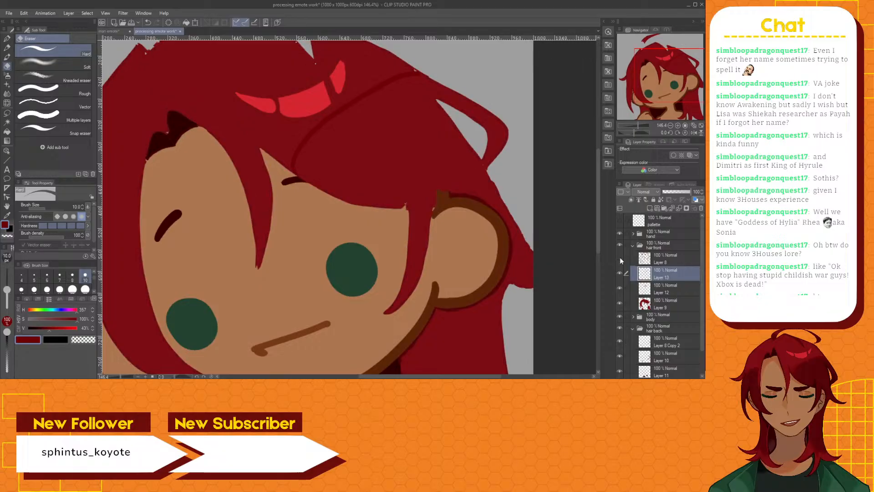
left_click(620, 258)
left_click(663, 263)
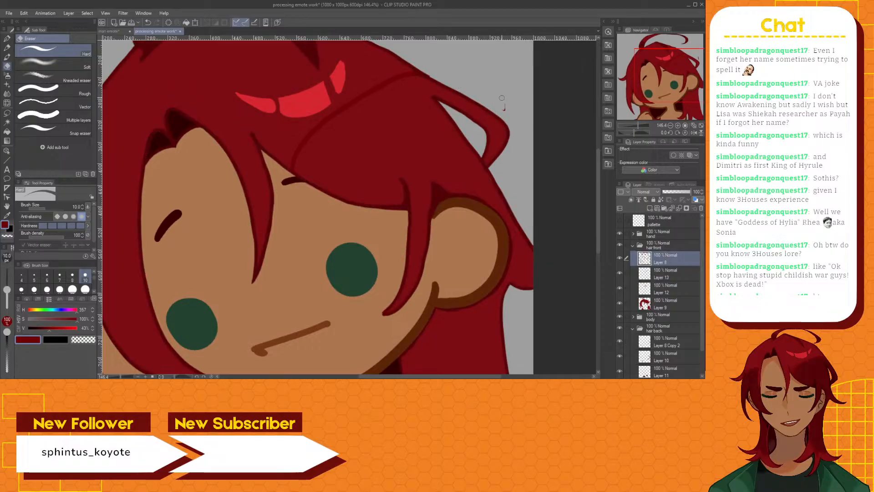
left_click_drag(501, 98, 501, 109)
Repaint the dark red swatch on the palette layer with the size 15 Brush pen and hide that layer again
left_click(620, 220)
left_click(663, 221)
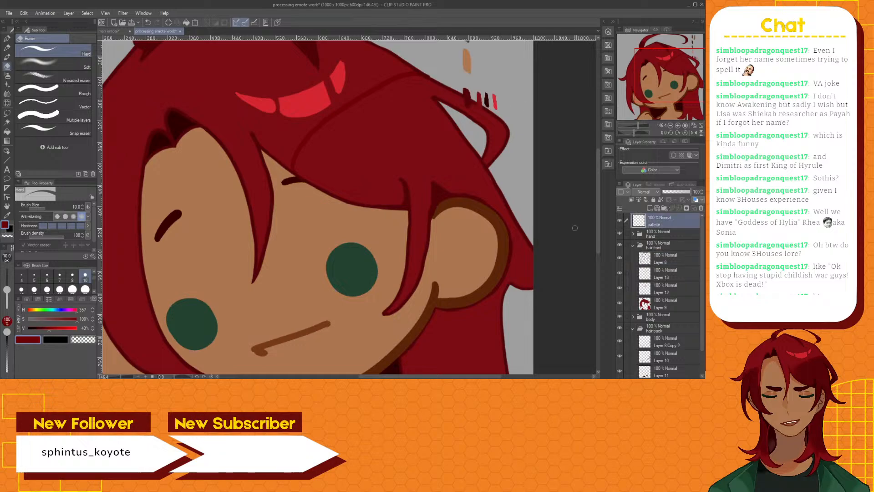
left_click(12, 57)
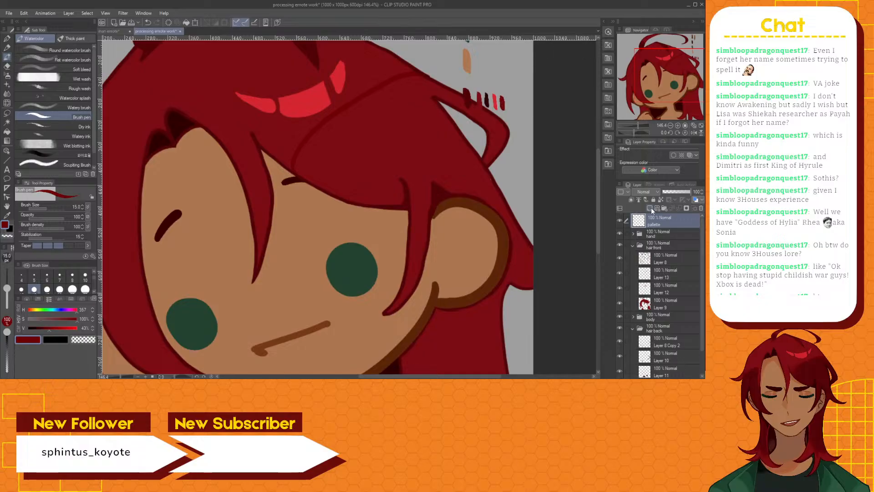
left_click(620, 220)
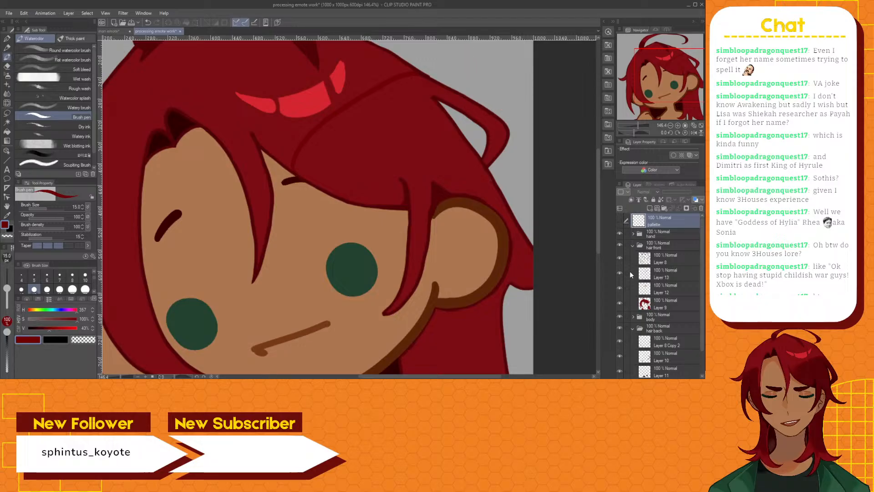
Try to select the shading area enclosed by the line art with Auto select while the Layer 9 hair fill is hidden
left_click(619, 304)
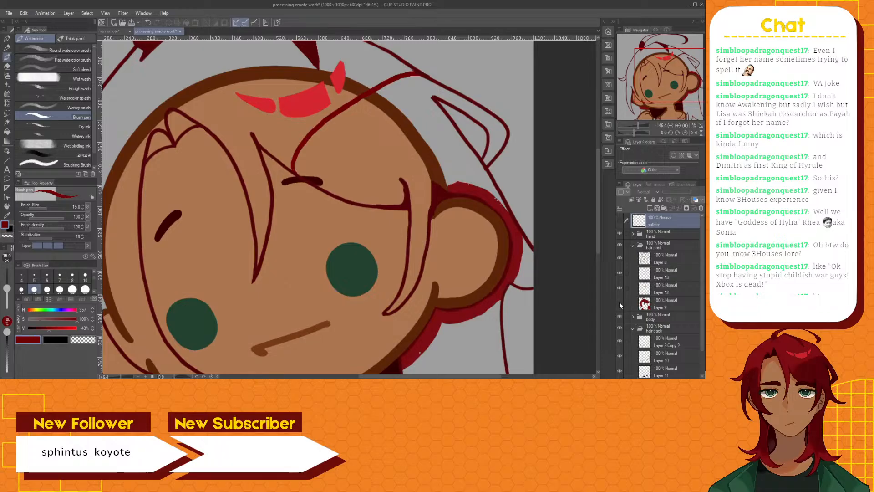
left_click(6, 122)
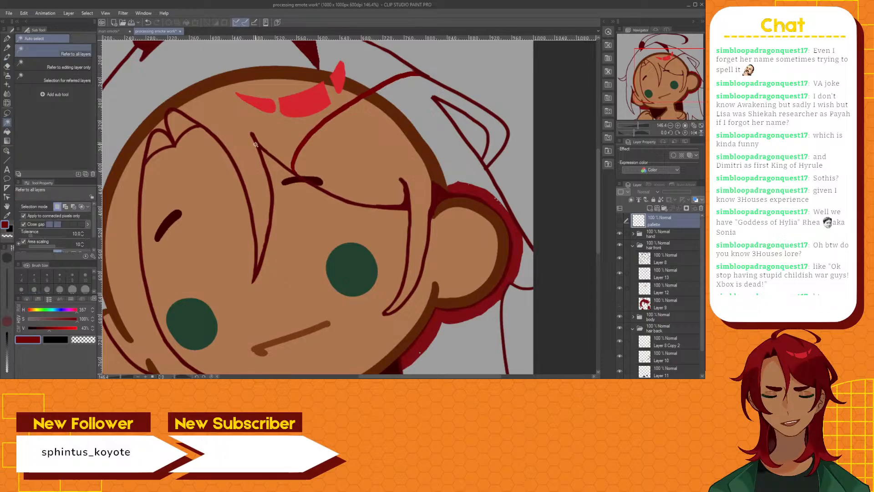
left_click(402, 147)
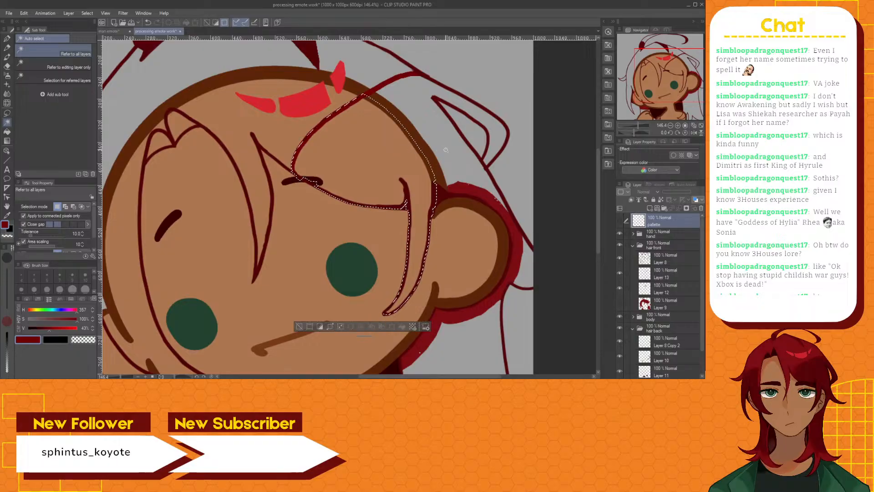
left_click(619, 302)
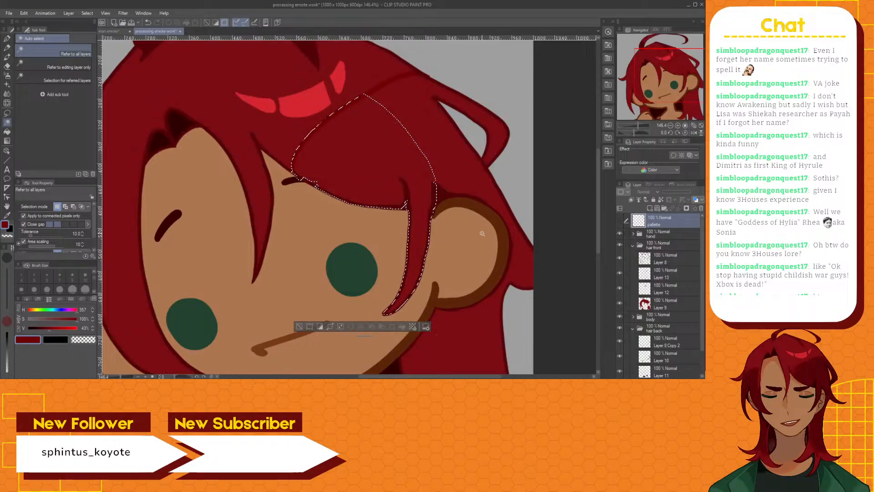
left_click(300, 327)
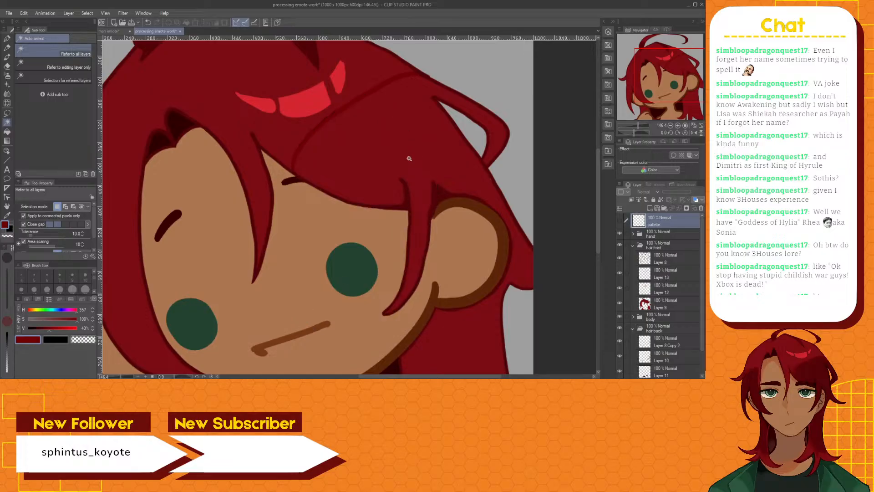
Try to select the hair section below the shading line with Auto select referring to all layers, with Layer 13 active, and clear the selection
left_click(410, 149)
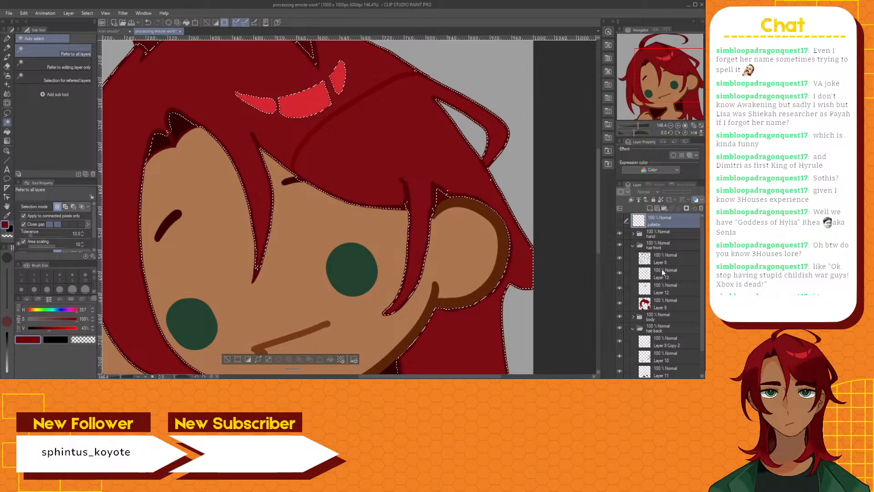
left_click(662, 269)
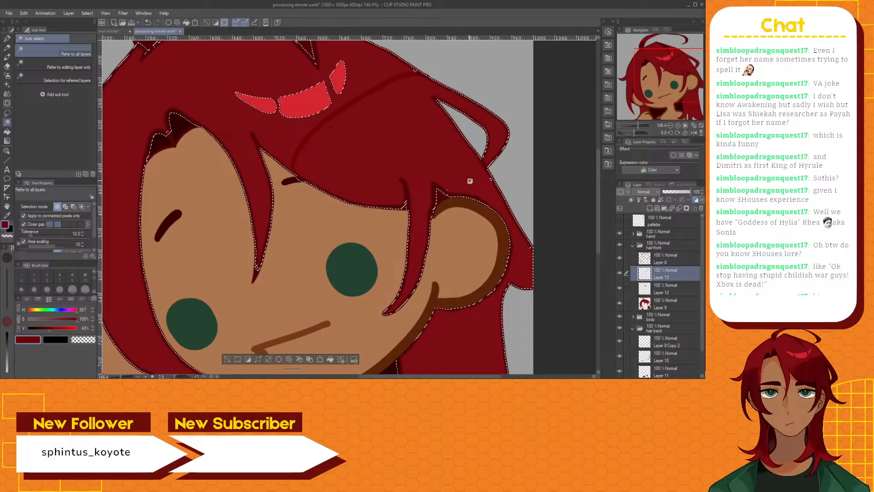
scroll(470, 181, "down", 5)
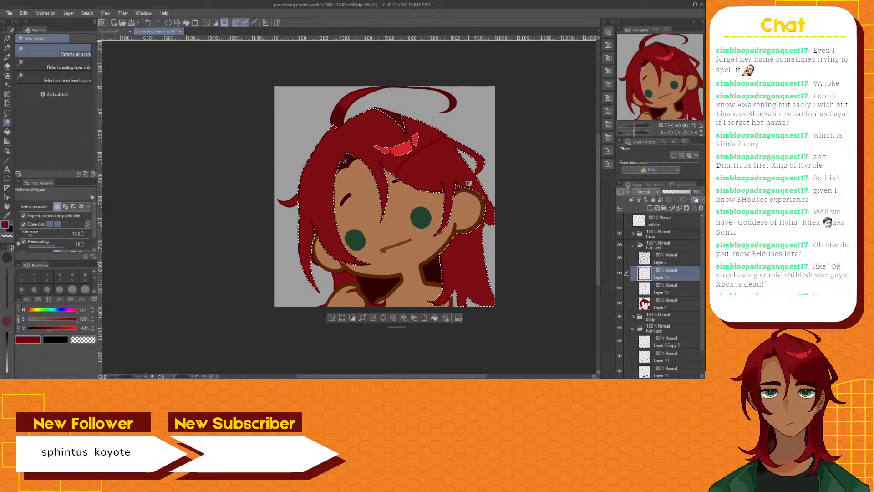
scroll(469, 184, "up", 6)
scroll(422, 188, "up", 1)
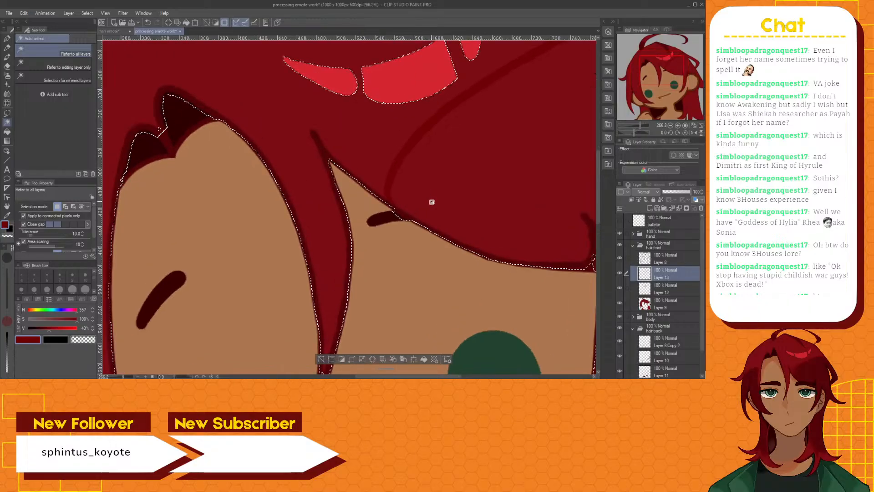
left_click(323, 357)
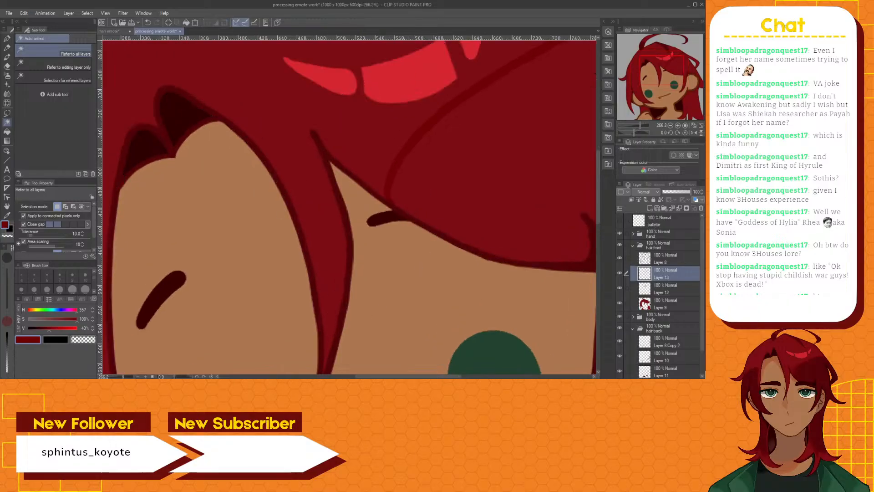
Extend both ends of the shading line to the hair outline on Layer 13 with the size 15 Brush pen
left_click(7, 57)
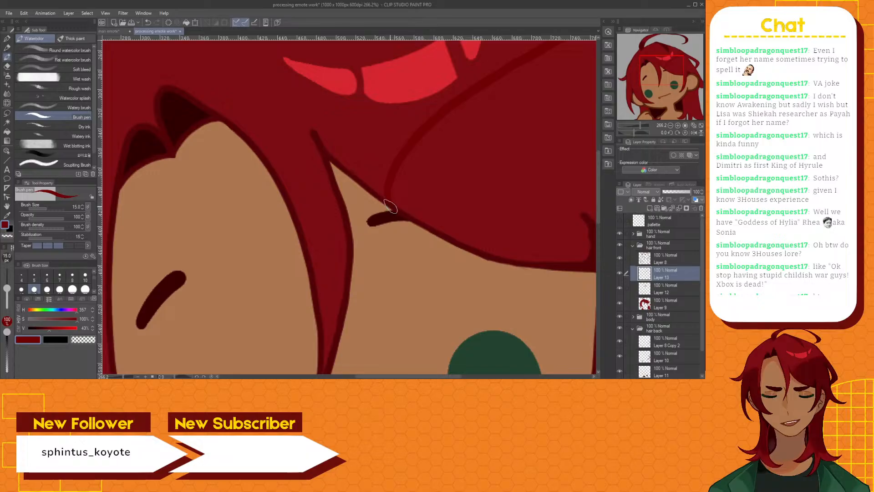
left_click_drag(390, 209, 392, 204)
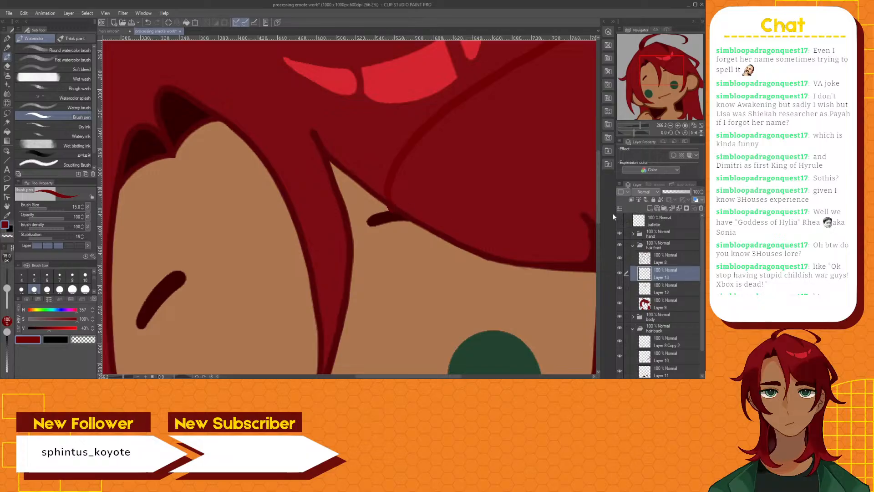
left_click_drag(598, 197, 601, 155)
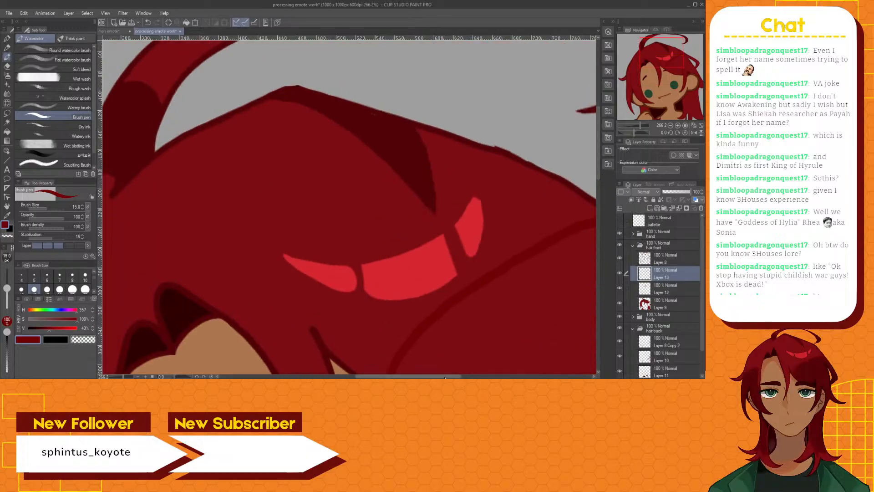
left_click_drag(444, 377, 495, 378)
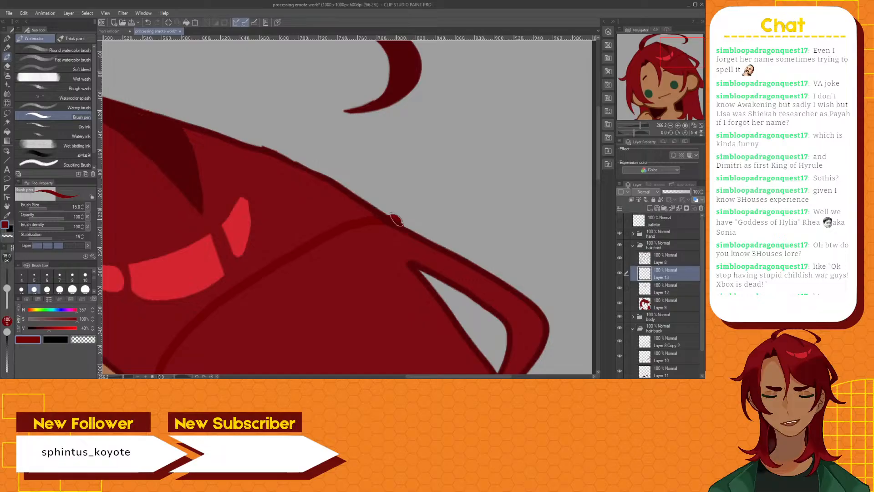
scroll(396, 220, "down", 4)
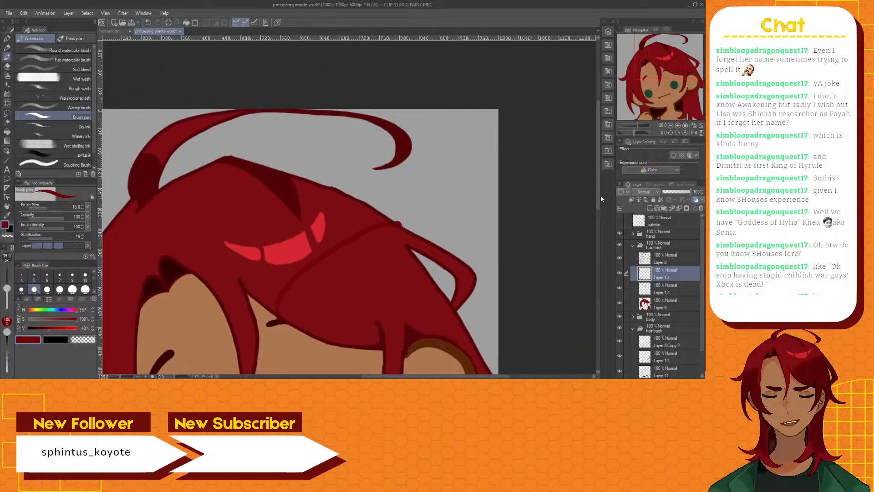
left_click_drag(601, 195, 602, 234)
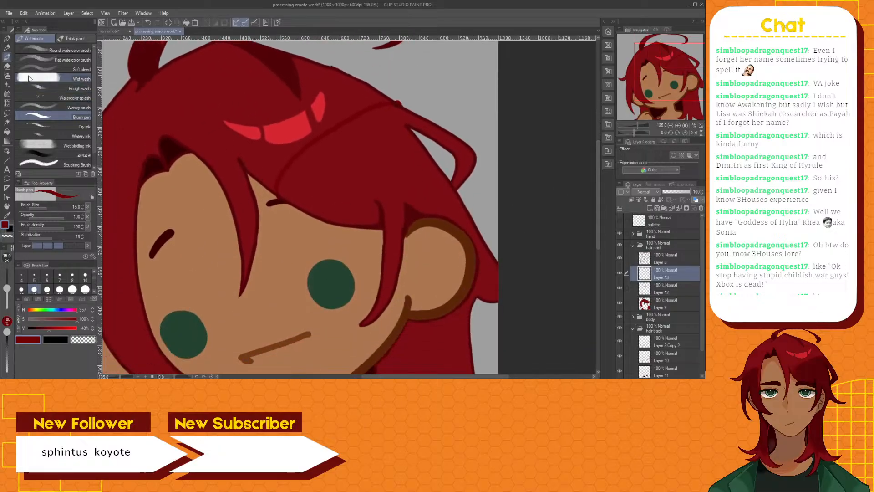
Try to select the hair section below the extended line with Auto select on all layers, switch to referred layers, and clear each selection
left_click(8, 123)
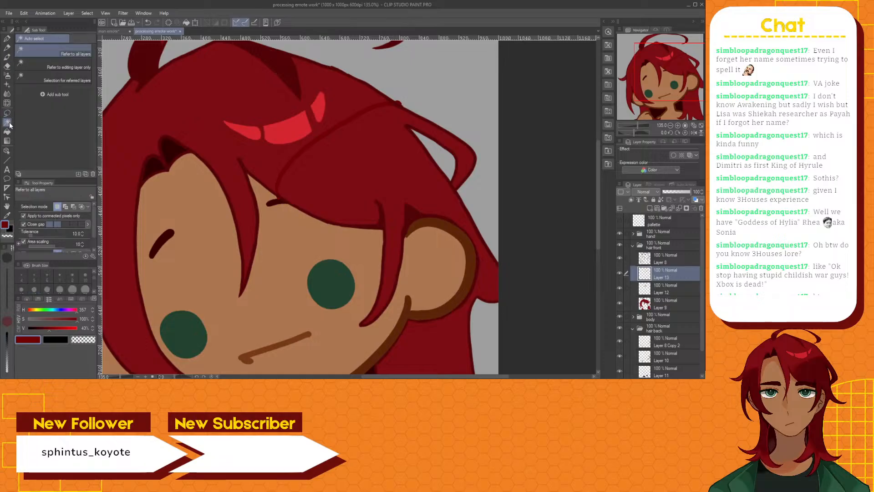
left_click(341, 172)
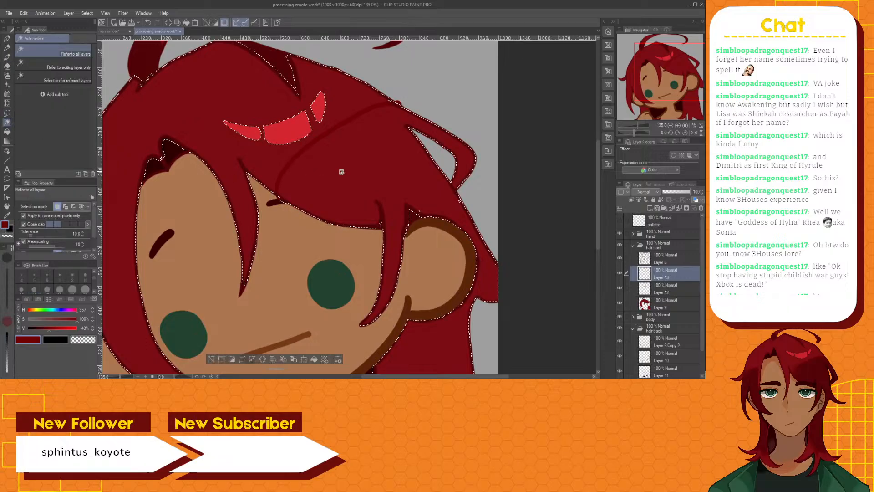
left_click(66, 76)
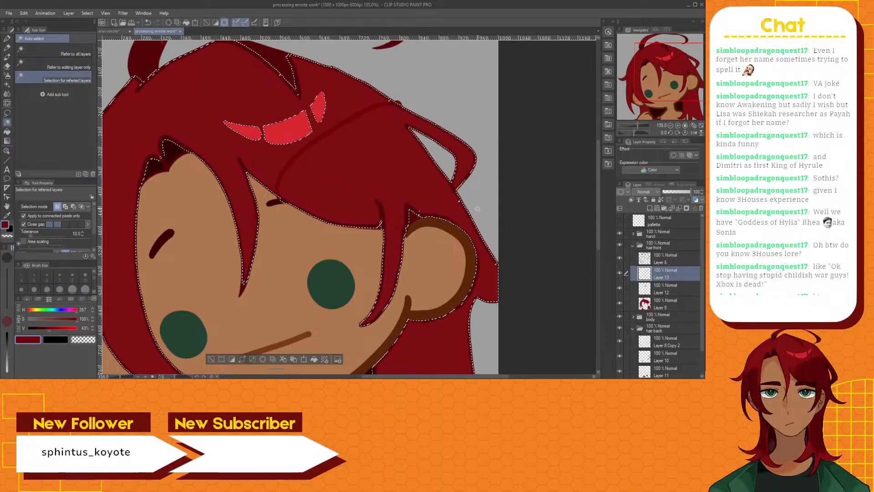
key("ctrl+d")
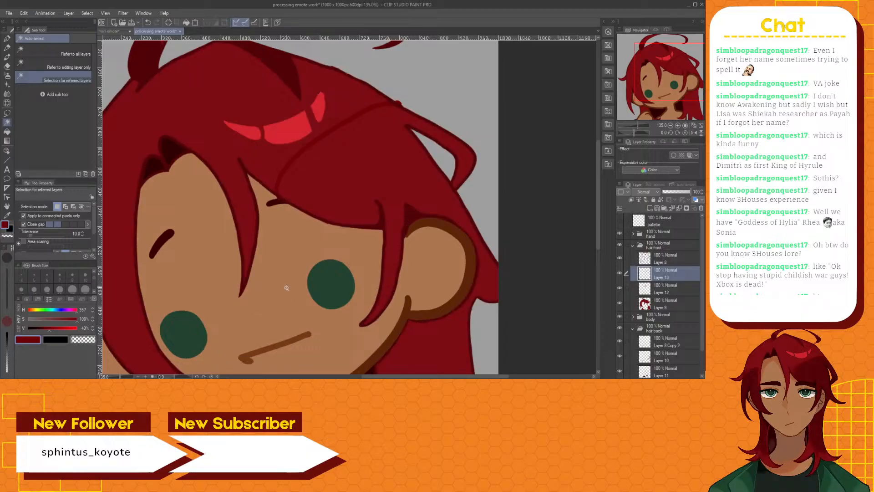
left_click(343, 182)
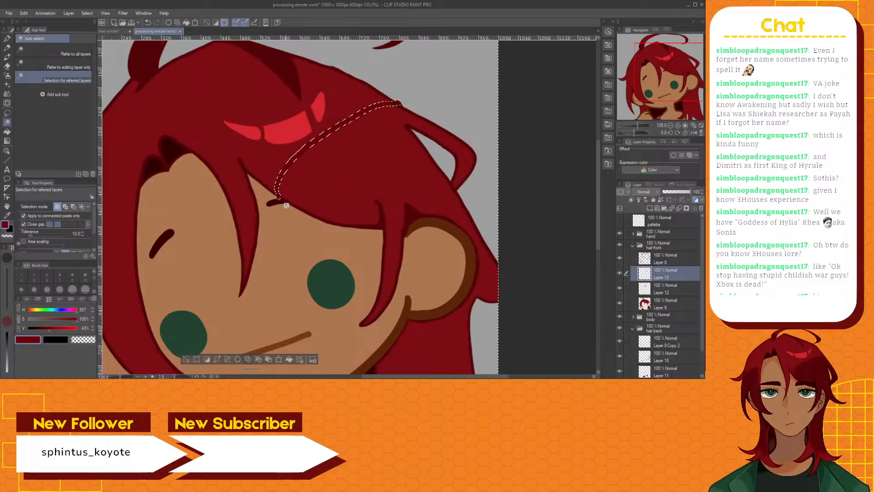
left_click(186, 359)
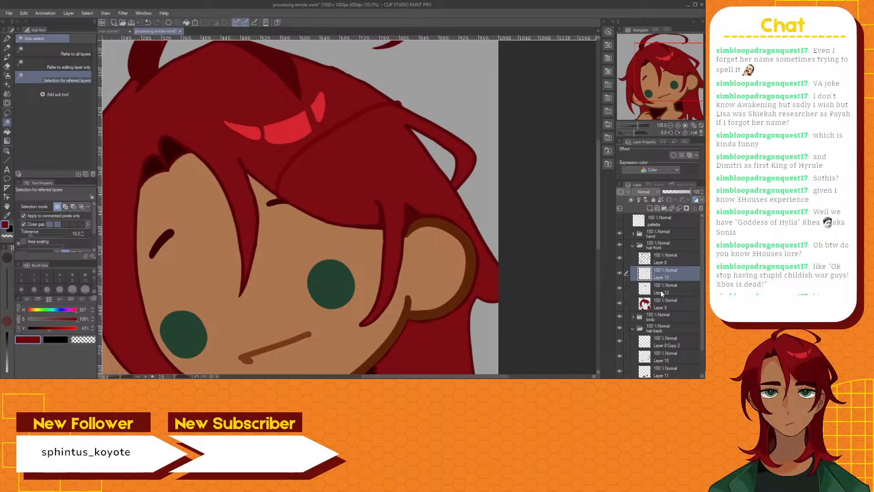
Try Auto select for referred layers on the hair section with Layers 9 and 8 added to the layer selection, and deselect
left_click(627, 303)
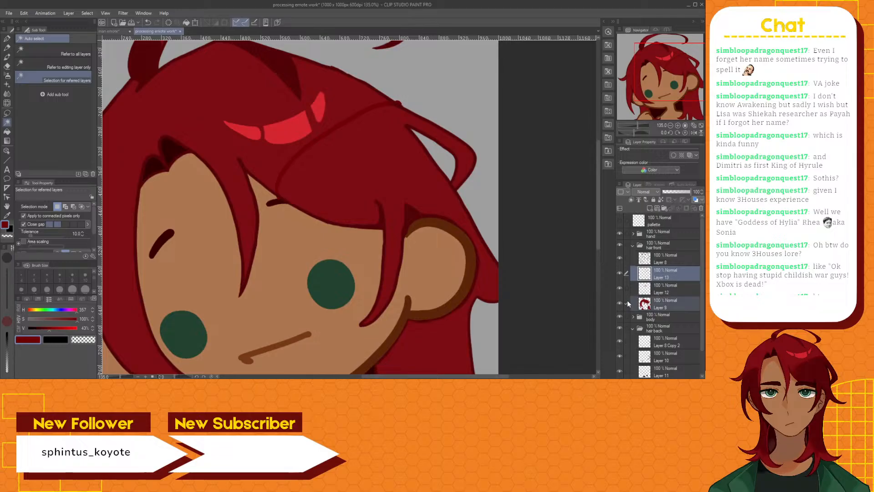
left_click(375, 174)
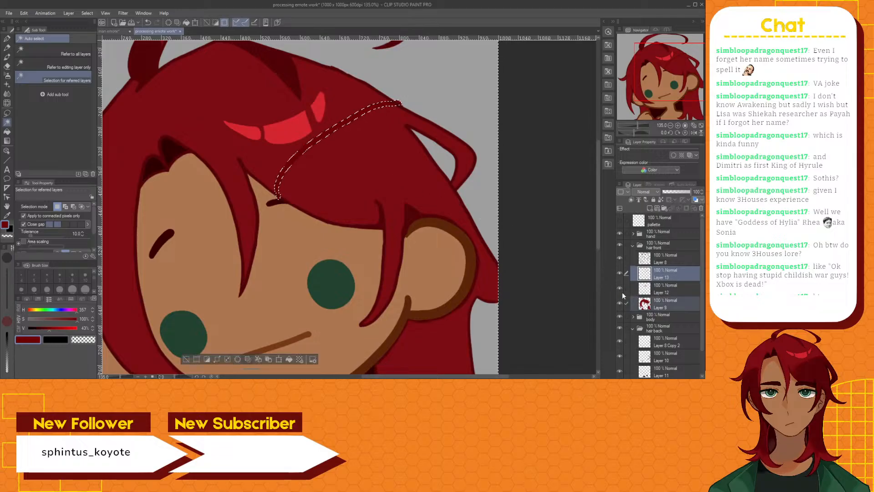
left_click(627, 259)
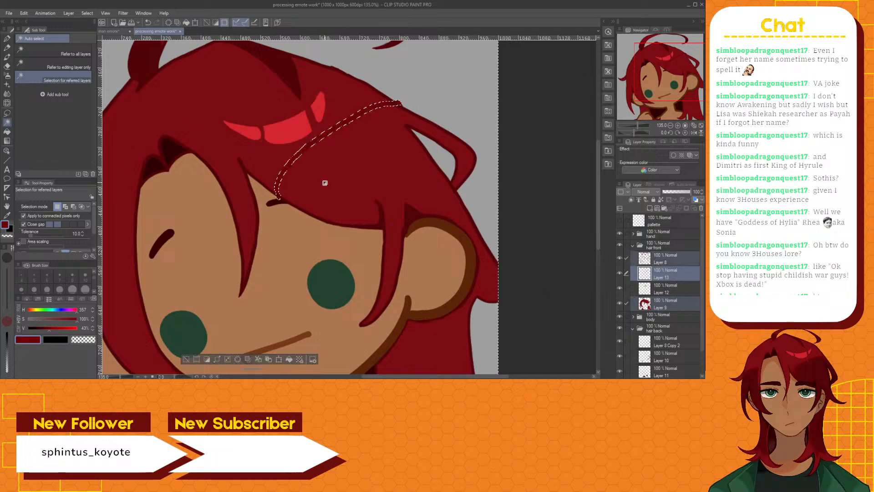
left_click(187, 359)
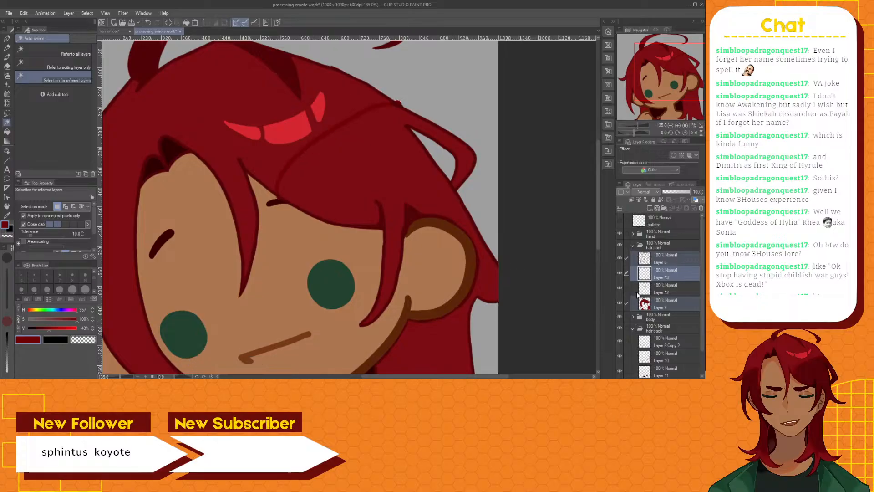
Make Layer 13 the only active layer, try selecting the hair section with Refer to all layers again, and deselect
left_click(664, 274)
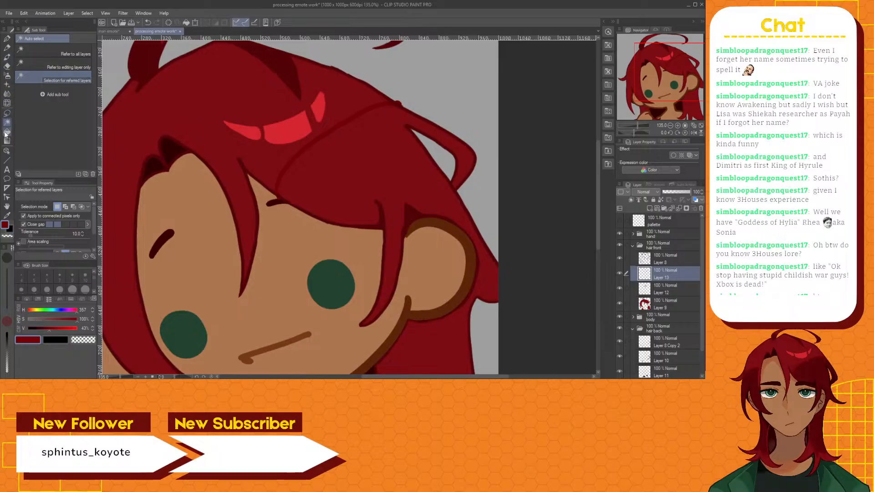
left_click(62, 55)
left_click(354, 166)
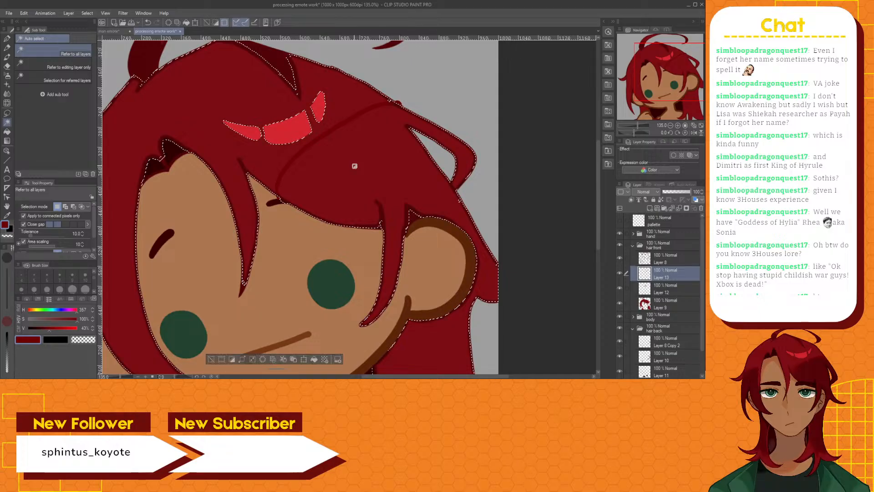
scroll(360, 171, "down", 2)
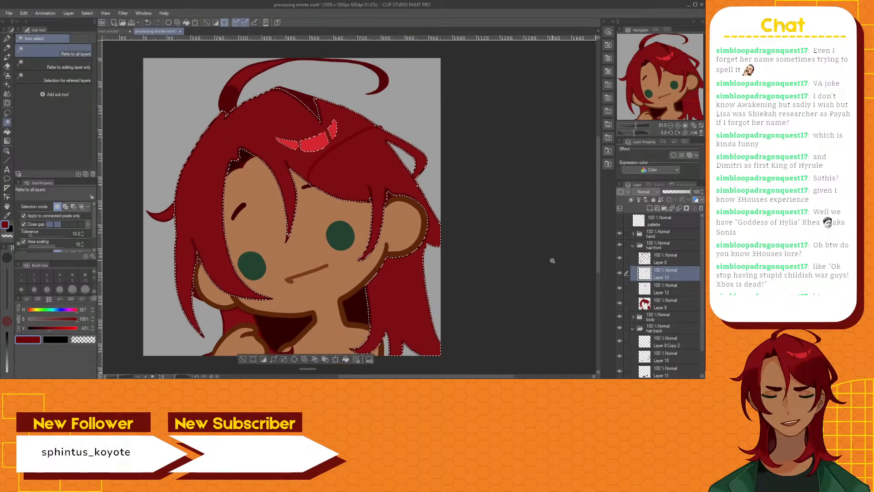
left_click(243, 359)
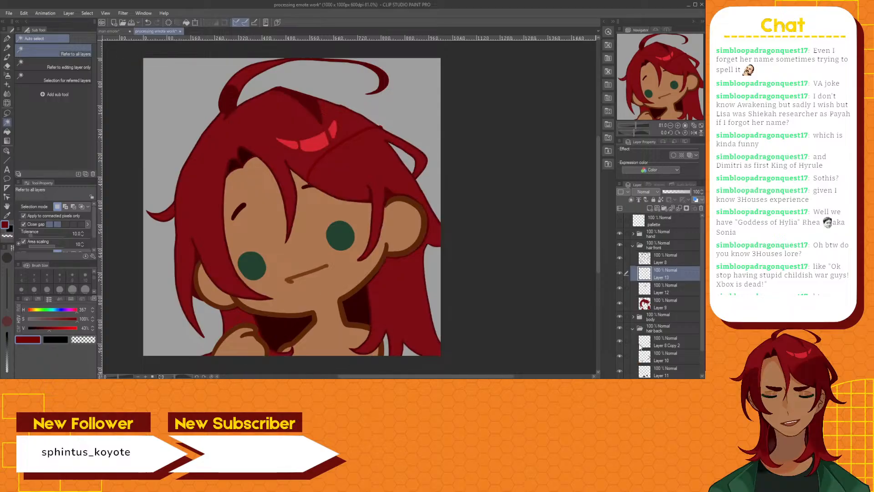
Hide the body folder and try to select the hair section below the shading line again, clearing the selection
left_click(619, 317)
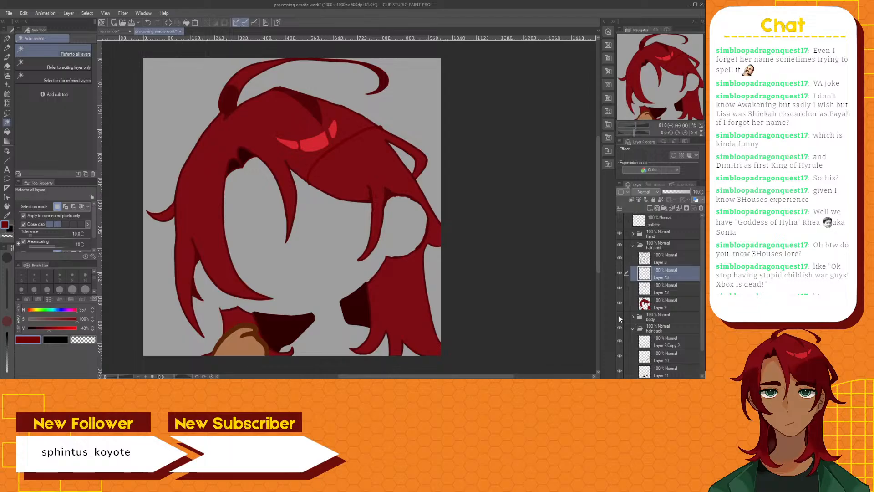
left_click(379, 174)
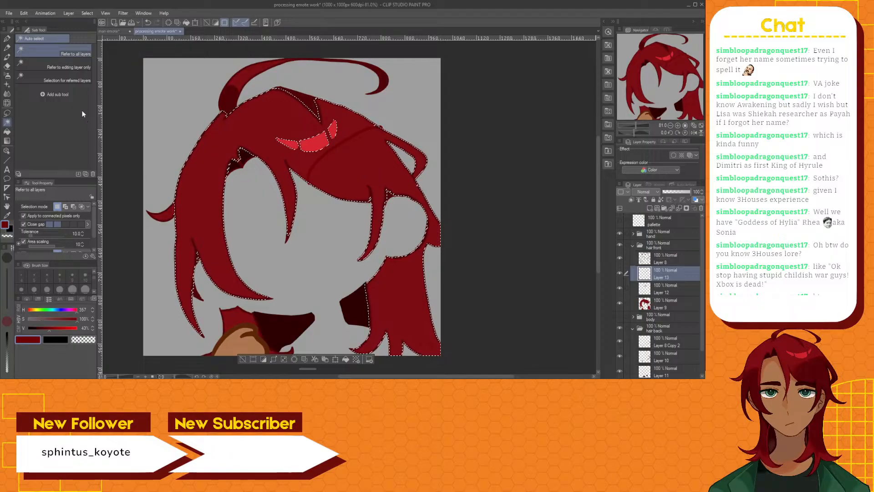
key("ctrl+d")
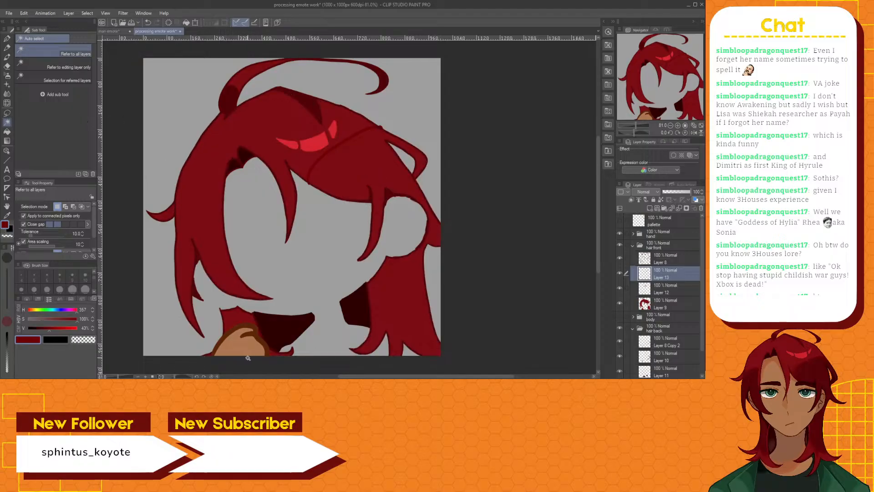
Try to select the hair section with Layer 9 active, return to Layer 13 and clear the selection
left_click(675, 302)
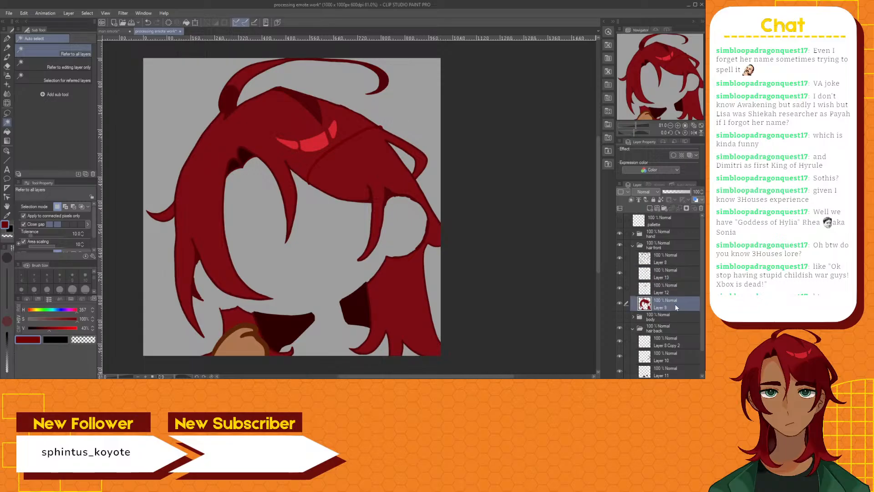
left_click(366, 164)
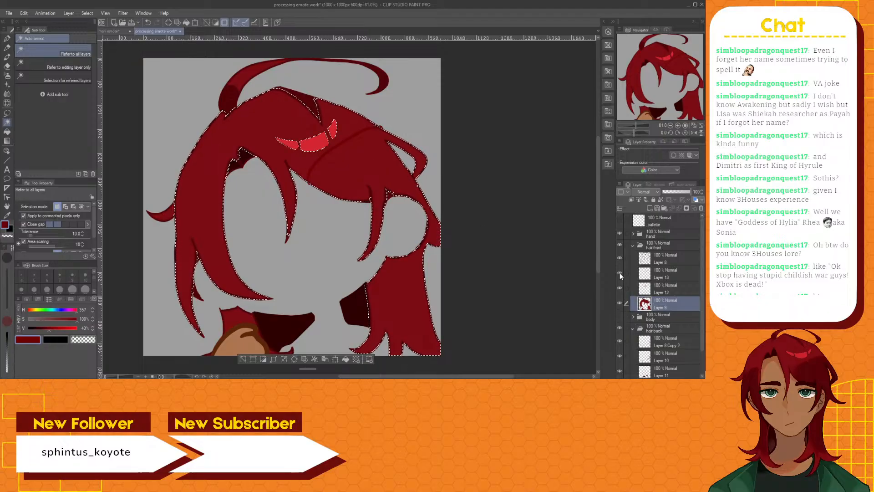
left_click(661, 277)
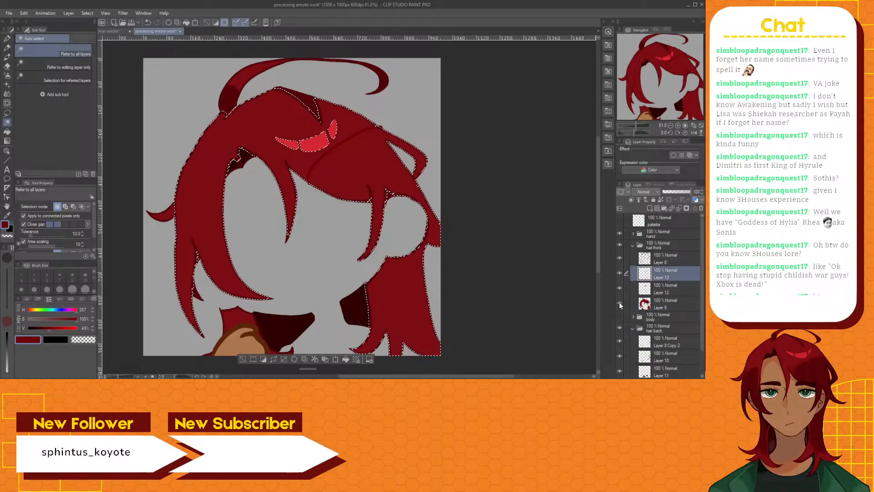
left_click(242, 359)
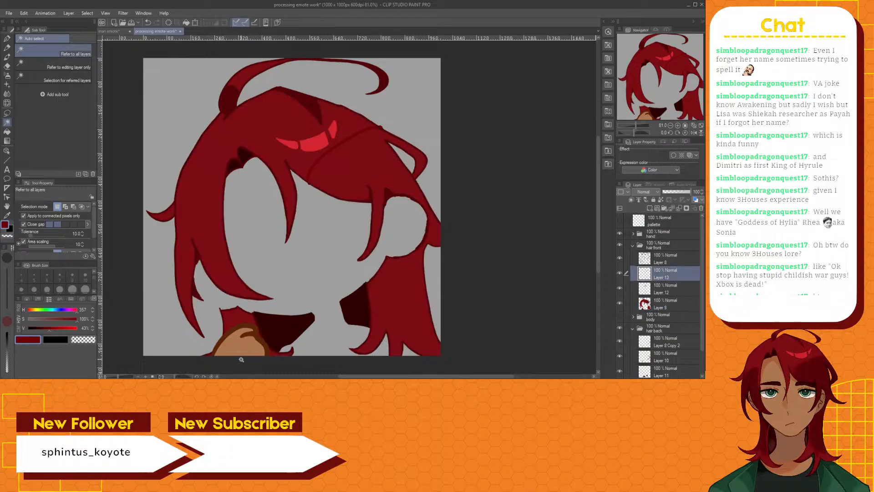
Erase the shading line's ends protruding past the hair outline on Layer 13 with the size 10 Hard eraser and return to Auto select
scroll(322, 141, "up", 3)
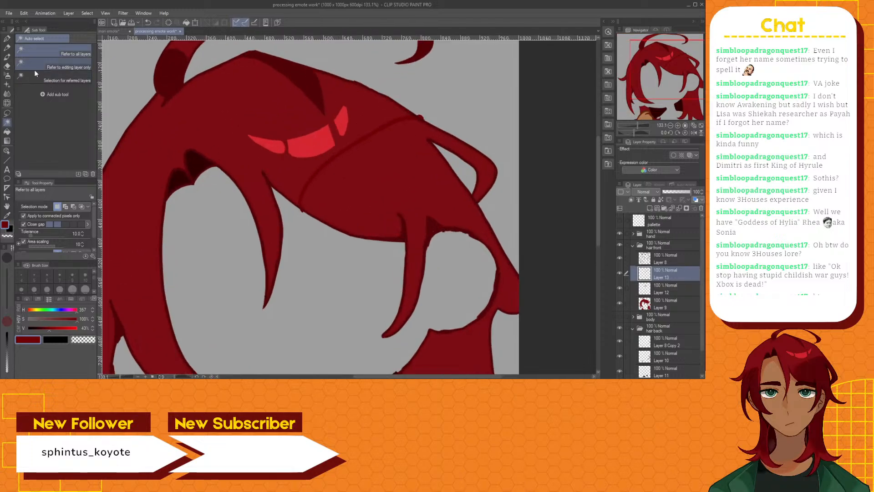
left_click(8, 67)
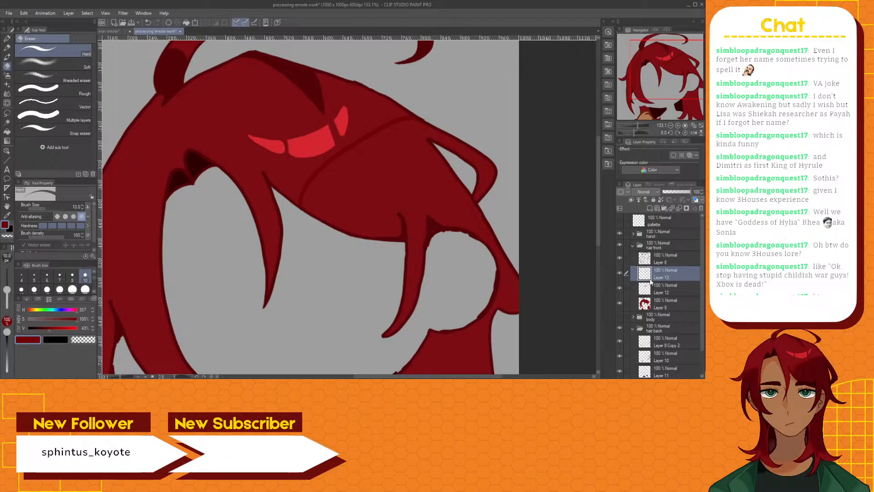
key("w")
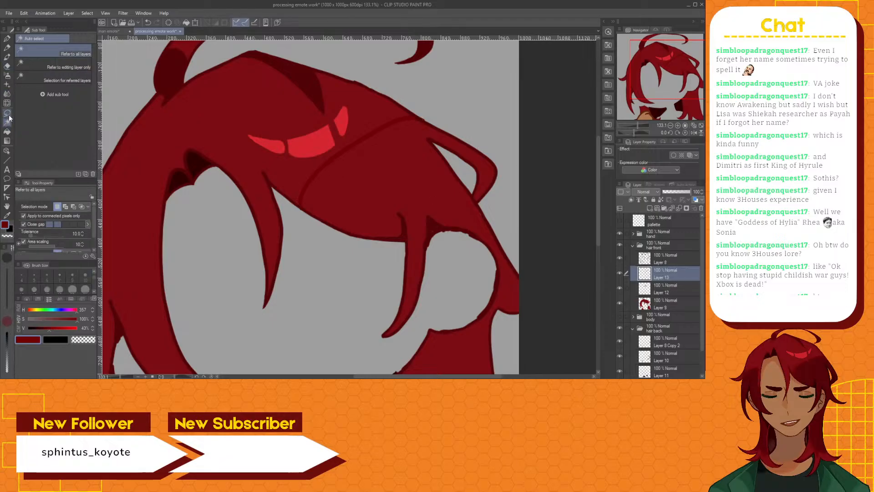
Select the shading line on Layer 13 with Refer to editing layer only, ready the black size 15 Brush pen and invert the selection
left_click(34, 68)
left_click(337, 155)
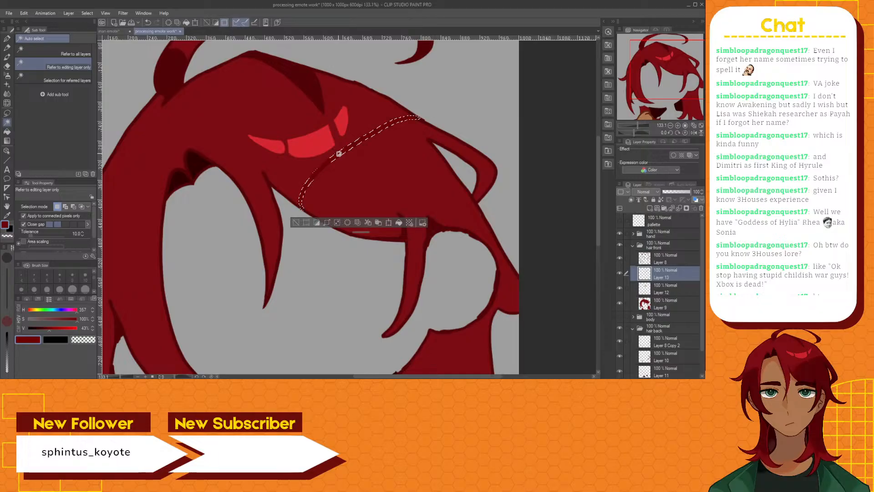
key("x")
key("b")
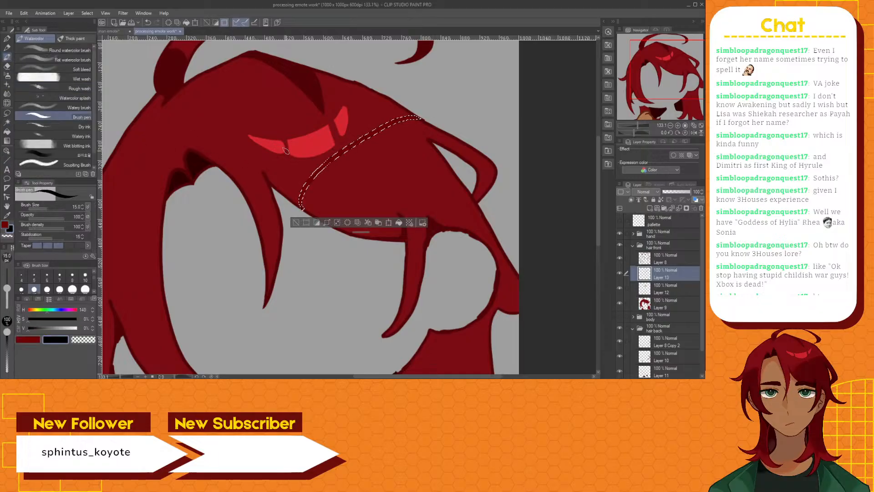
scroll(305, 196, "up", 2)
scroll(304, 196, "up", 1)
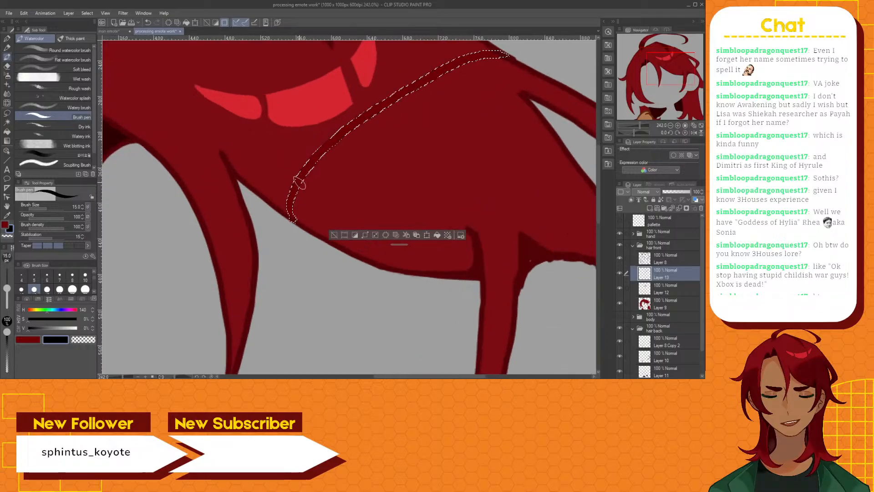
left_click_drag(294, 178, 288, 214)
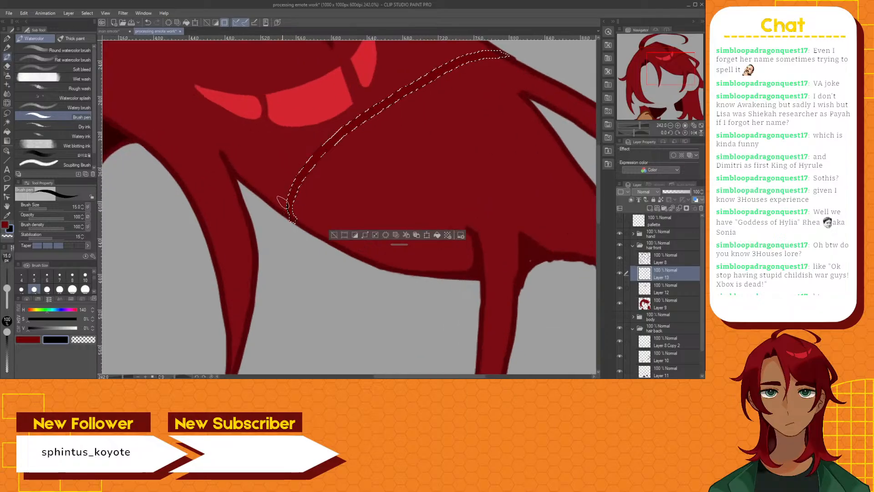
key("ctrl+z")
left_click(351, 236)
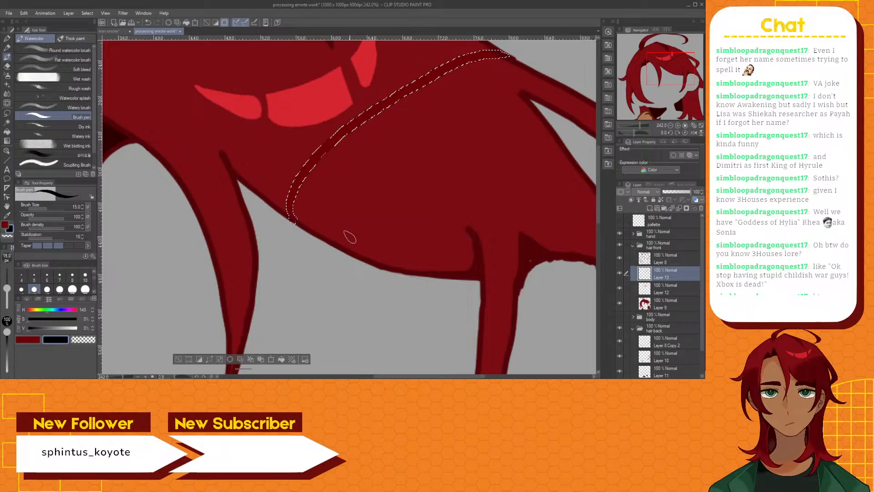
Paint a black boundary along the shading line's upper edge on a new layer above Layer 13, clear the selection and reactivate Layer 13
left_click_drag(283, 205, 285, 182)
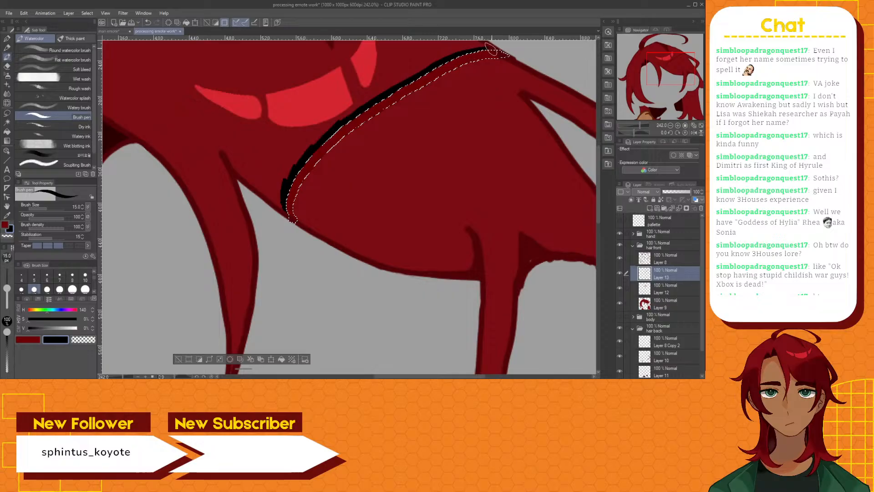
key("ctrl+z")
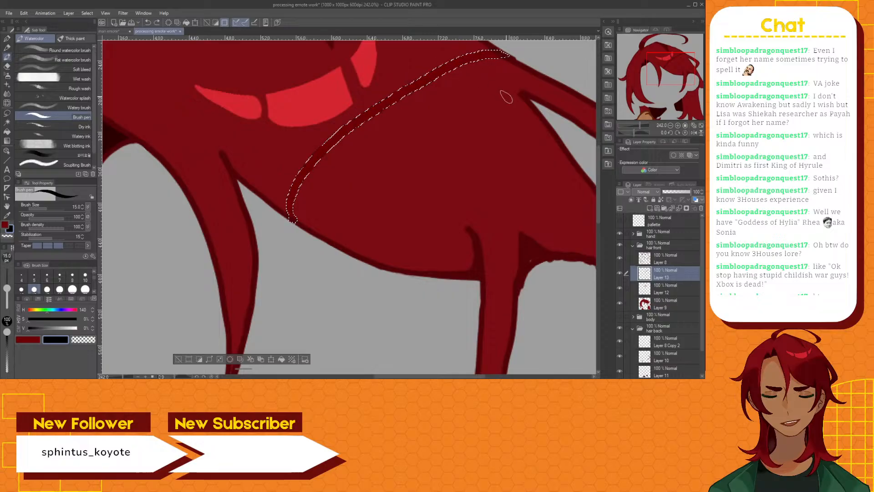
left_click(649, 209)
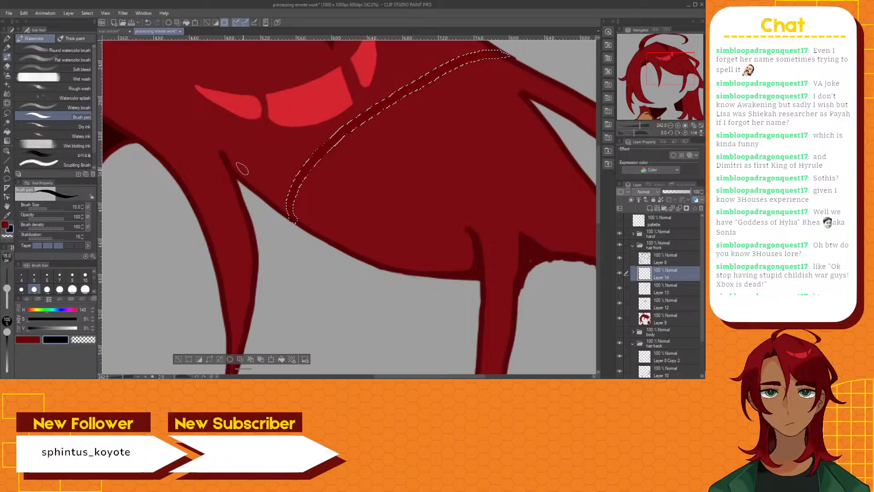
mouse_move(293, 209)
left_mouse_down()
mouse_move(293, 174)
mouse_move(329, 135)
mouse_move(444, 62)
mouse_move(425, 70)
mouse_move(480, 47)
left_mouse_up()
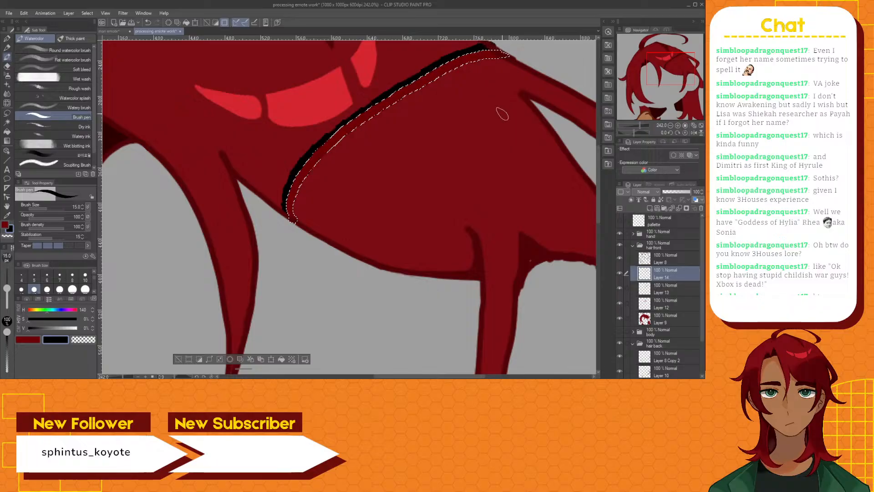
scroll(552, 153, "down", 2)
scroll(560, 177, "down", 2)
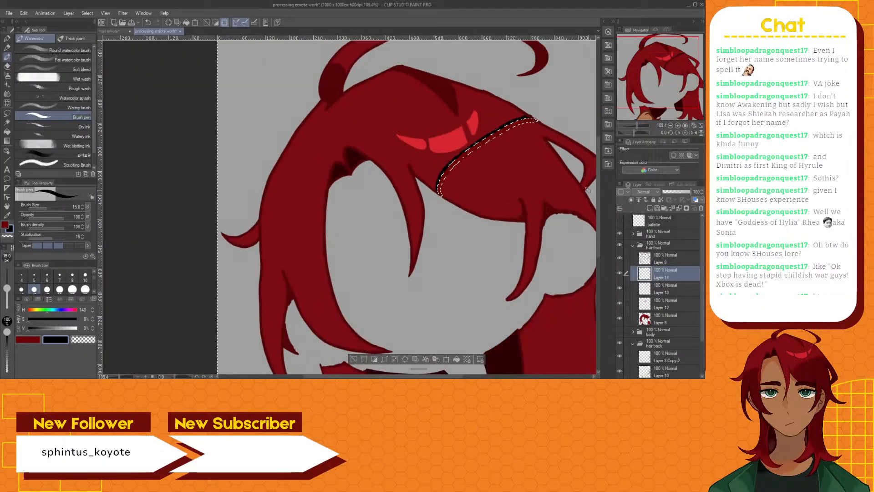
left_click(673, 285)
key("ctrl+d")
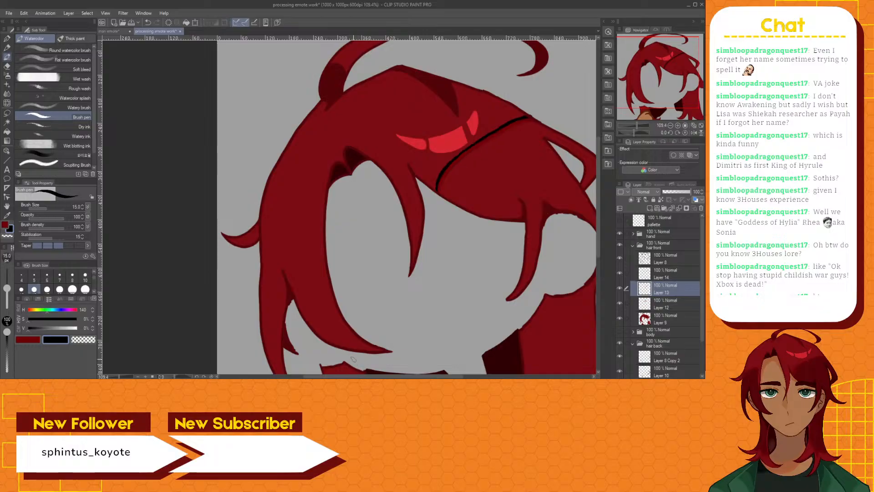
Select the hair section below the black boundary line with Auto select set to Refer to all layers
left_click(7, 122)
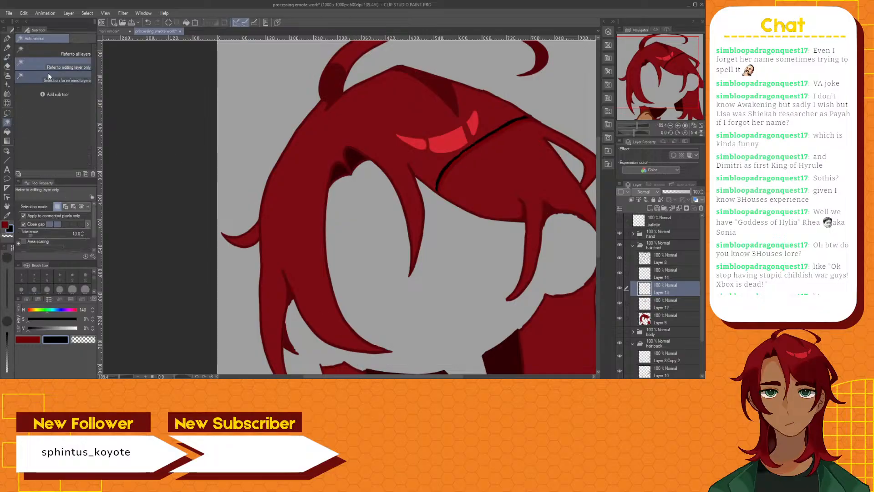
left_click(55, 48)
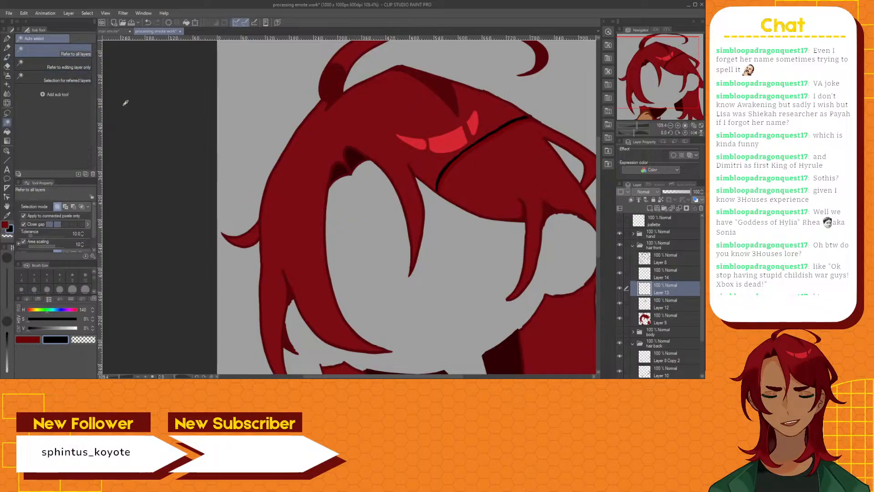
left_click(519, 182)
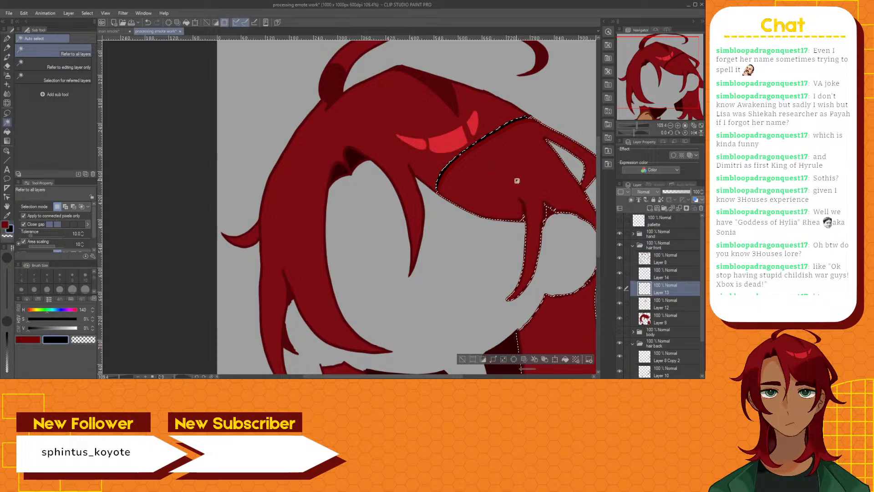
left_click_drag(398, 377, 428, 377)
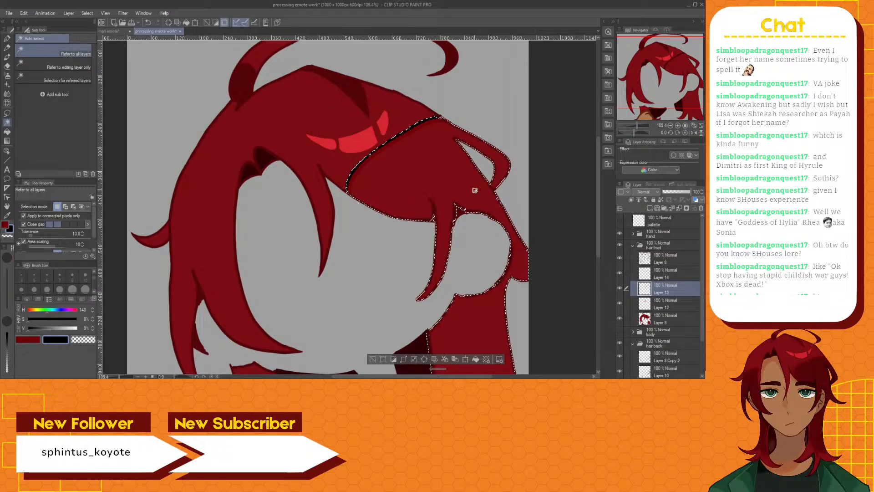
scroll(468, 189, "up", 3)
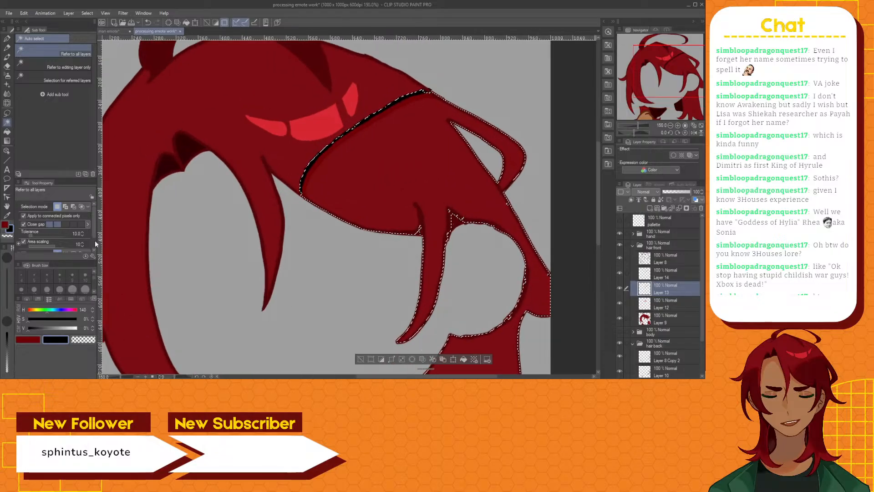
Try filling the selected hair area with dark red on Layer 13, undo the fill and clear the selection
left_click(6, 224)
left_click(7, 131)
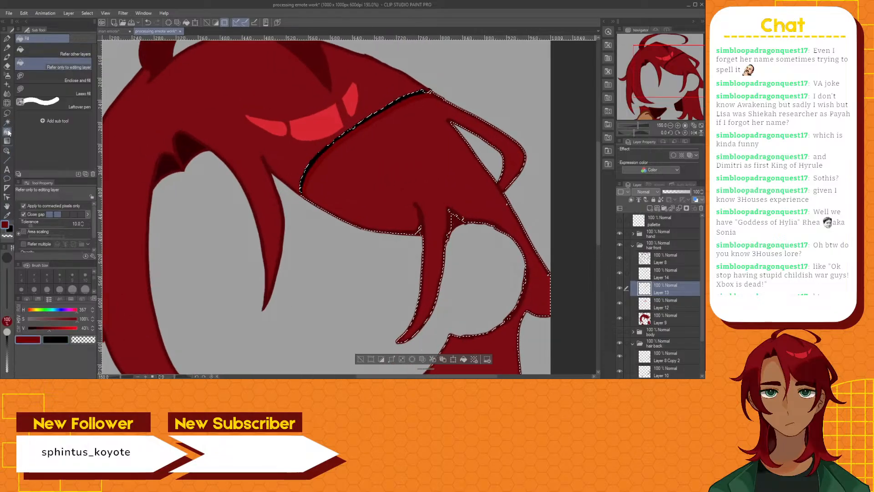
left_click(393, 195)
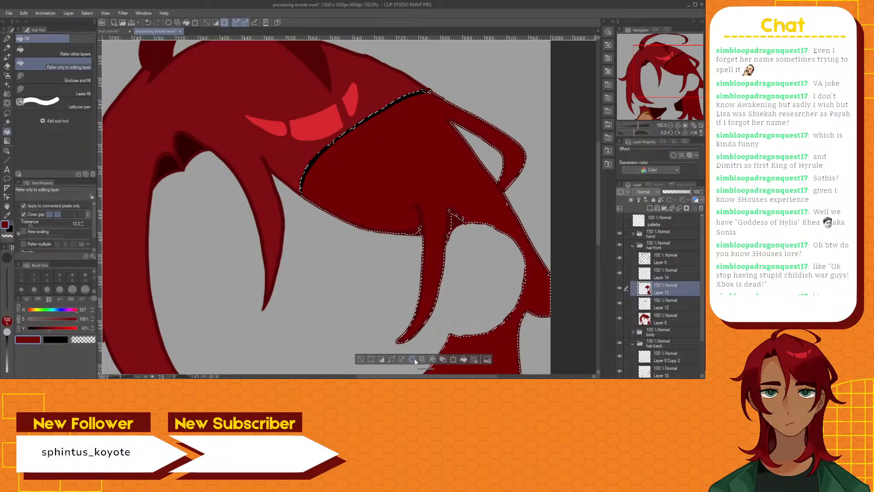
left_click(361, 360)
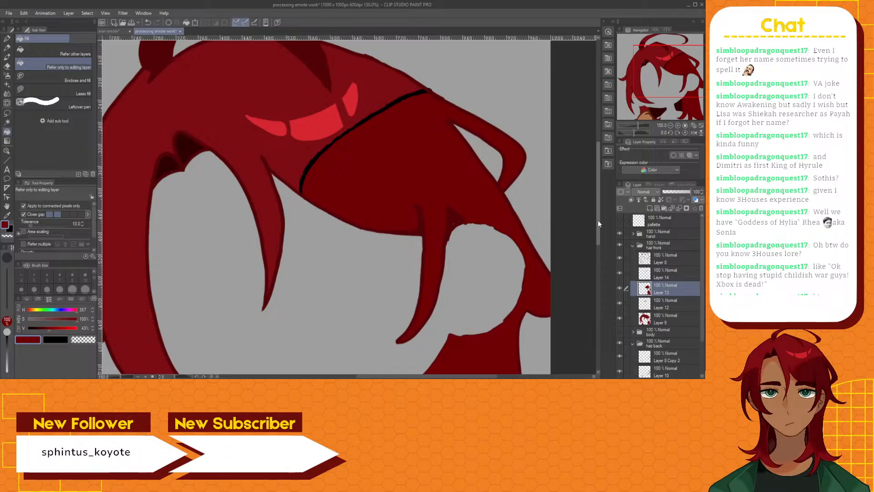
key("ctrl+z")
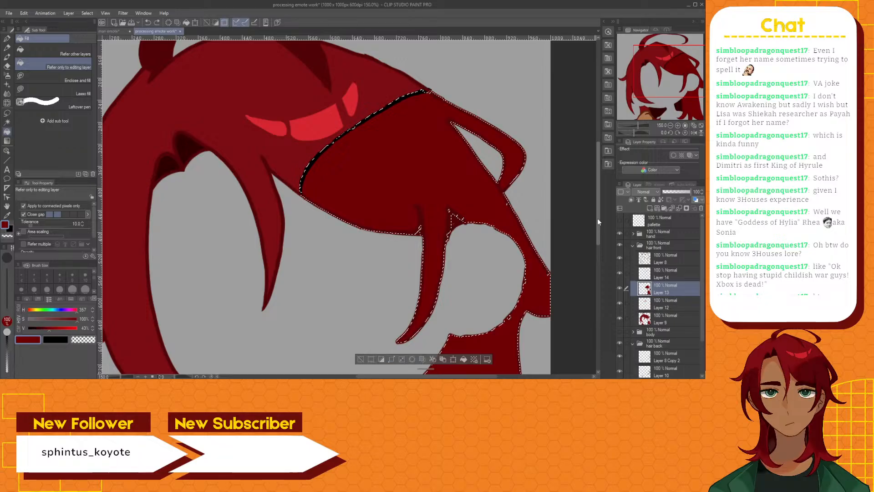
key("ctrl+z")
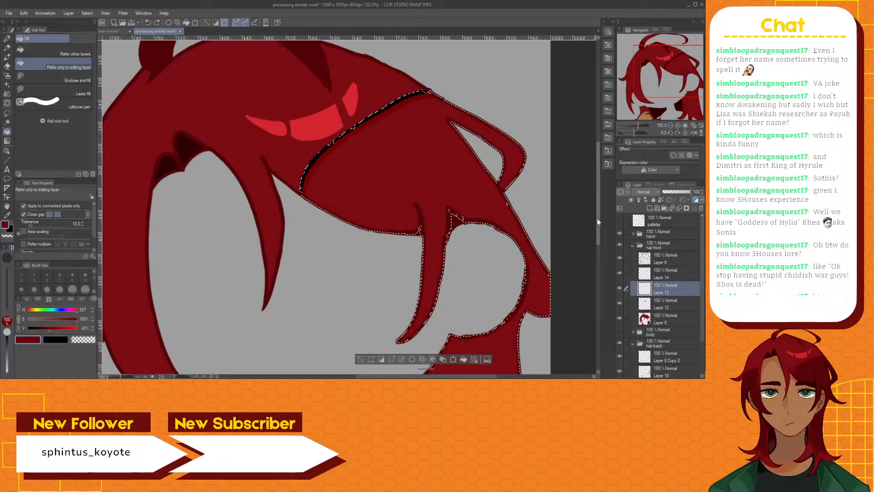
scroll(636, 298, "down", 3)
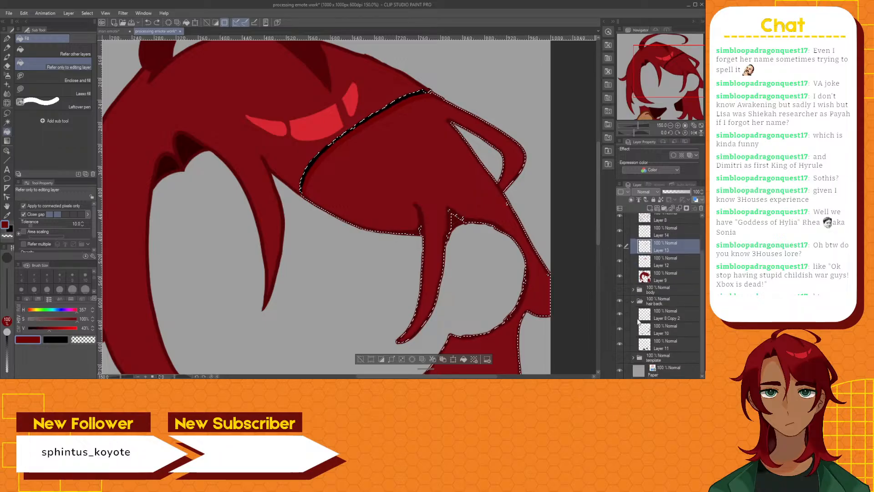
left_click(361, 359)
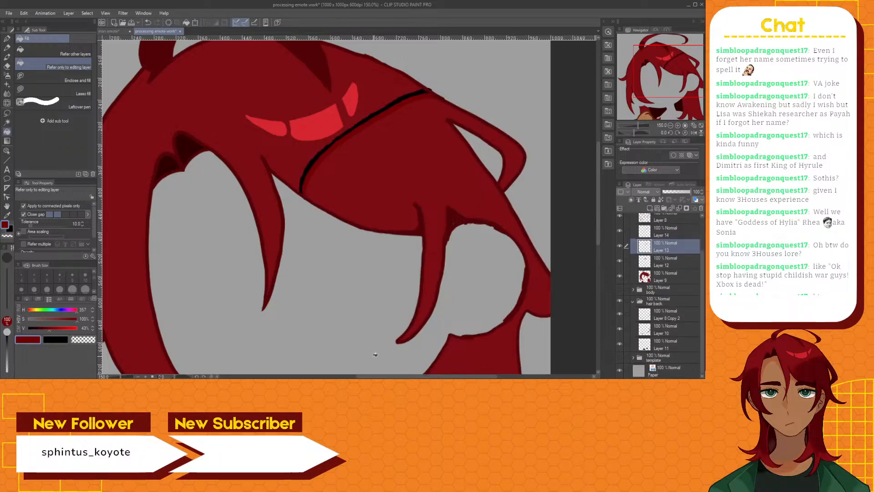
Hide the hair back folder, select the front hair section below the black line and fill it with dark red on Layer 13
left_click(620, 301)
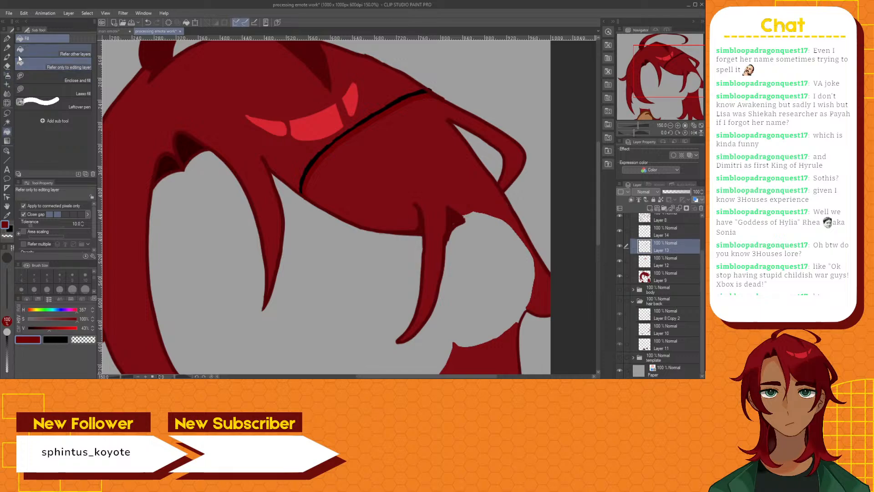
left_click(7, 122)
left_click(386, 170)
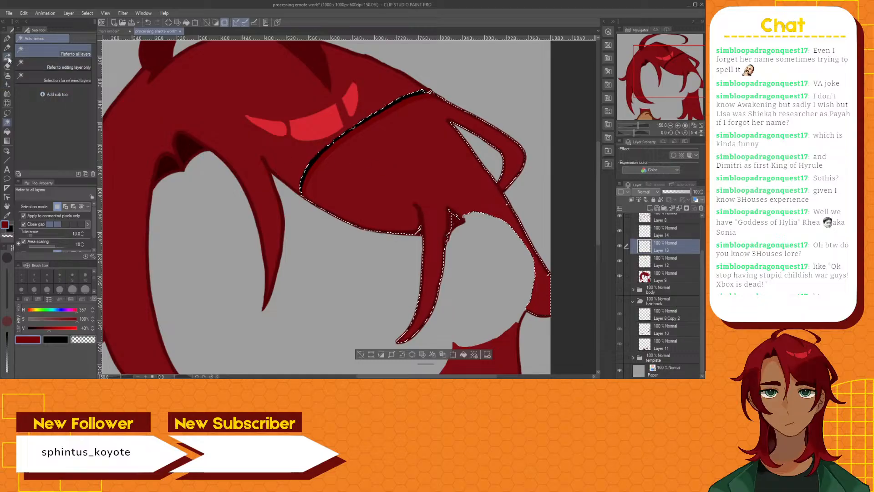
left_click(7, 131)
left_click(379, 170)
scroll(435, 196, "down", 3)
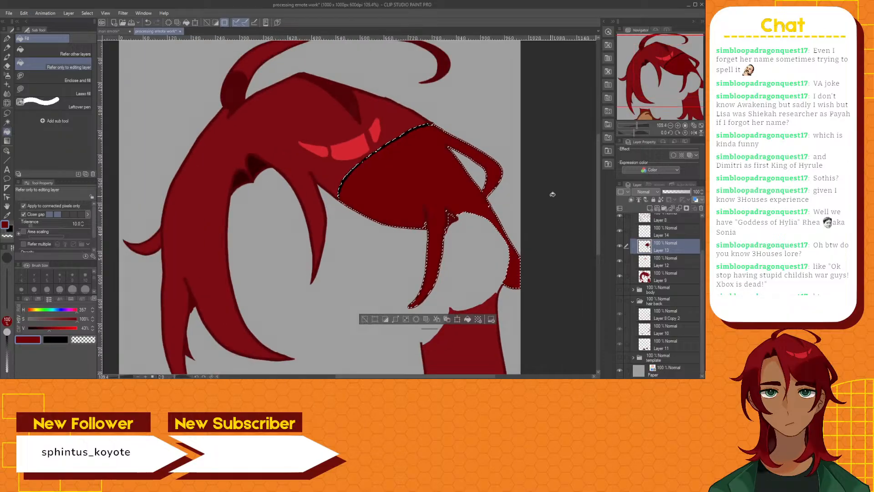
Try selecting the lower hair piece beneath the filled front section with Refer to all layers, and clear the selection
left_click_drag(597, 166, 599, 207)
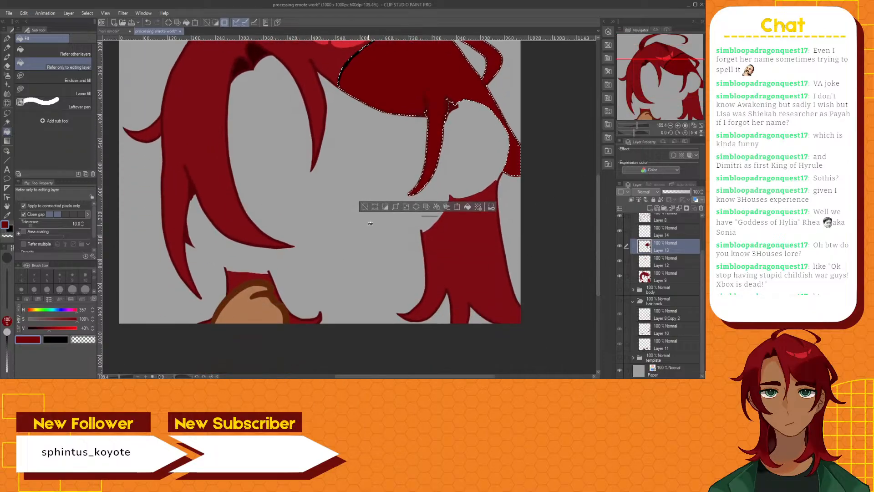
left_click(6, 123)
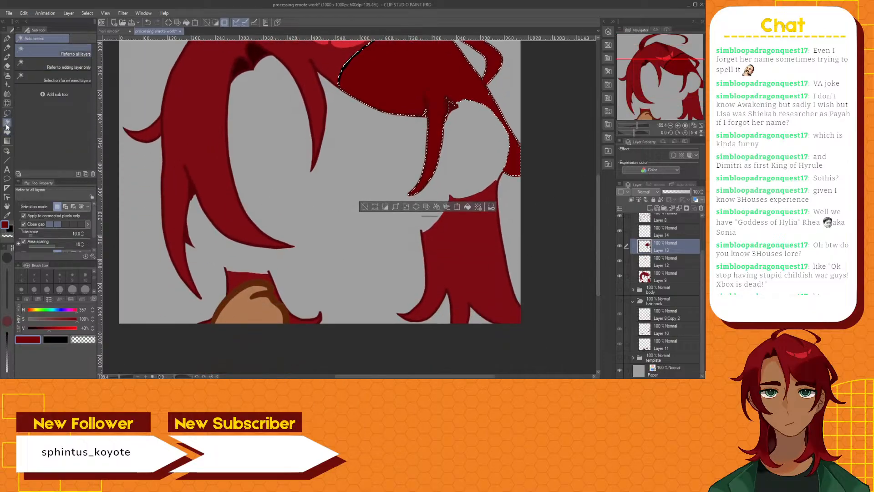
left_click(468, 246)
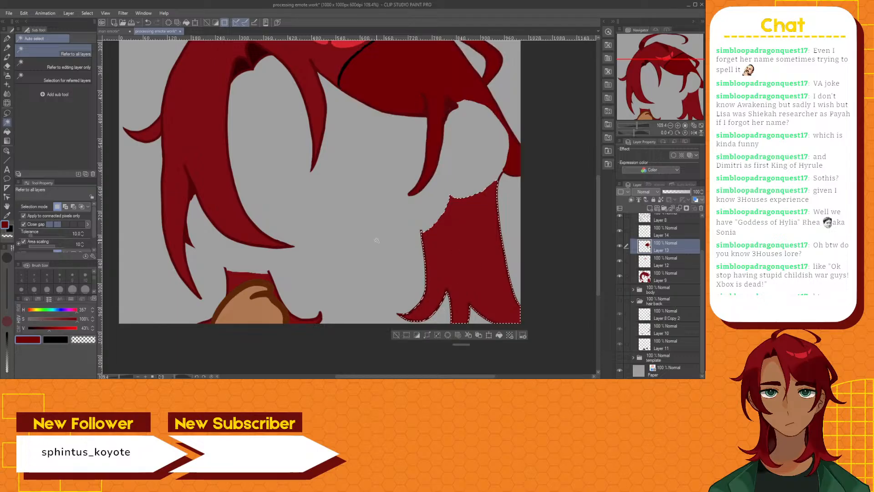
left_click(7, 132)
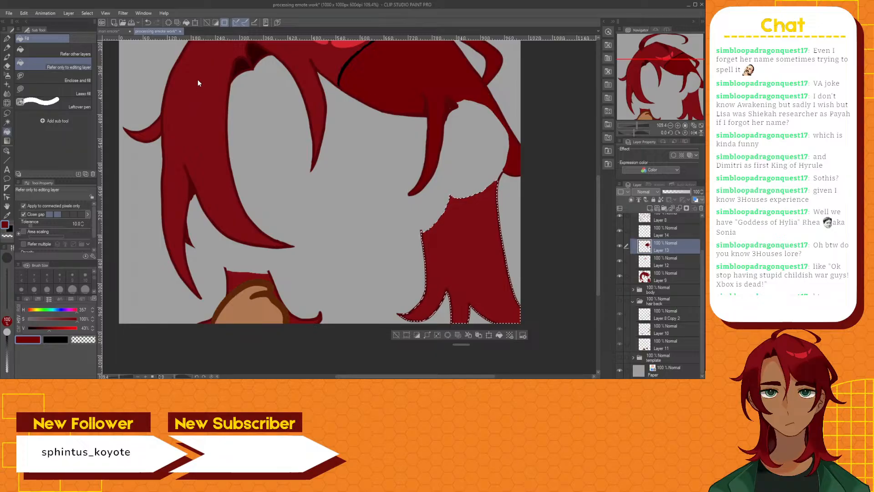
left_click(393, 337)
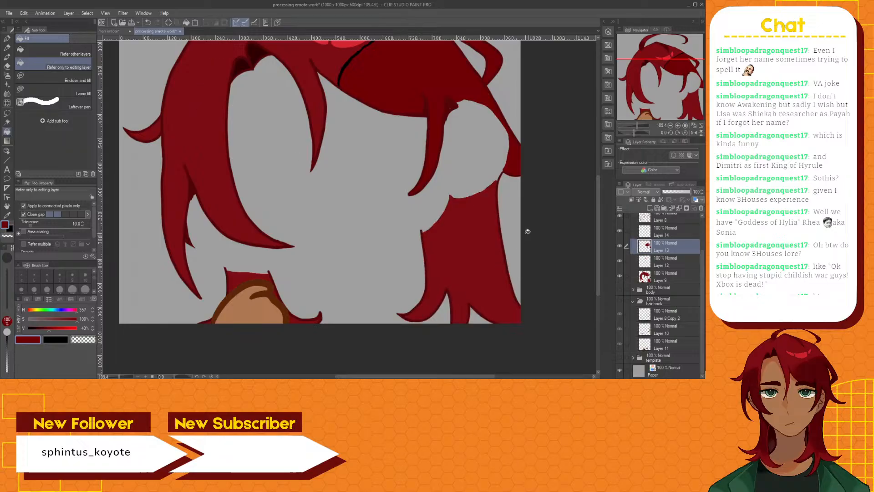
left_click_drag(598, 222, 604, 189)
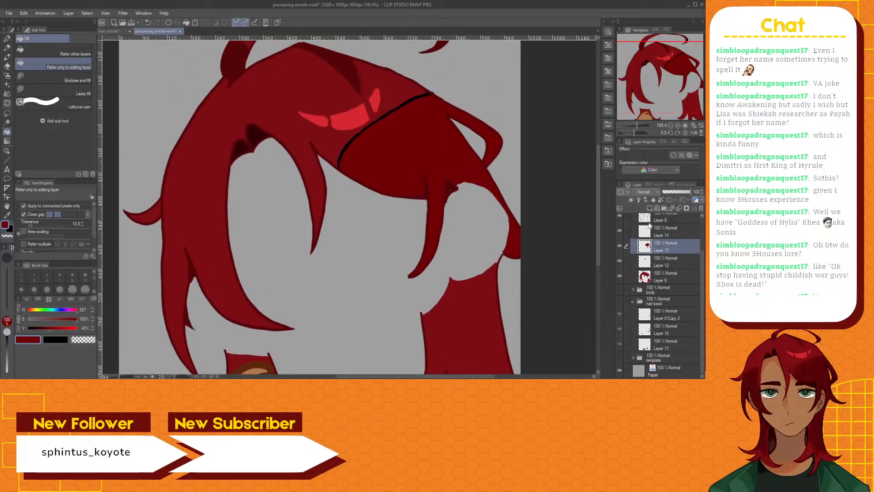
Show the hair back folder again and add a new raster layer directly above Layer 10 inside it
left_click(620, 301)
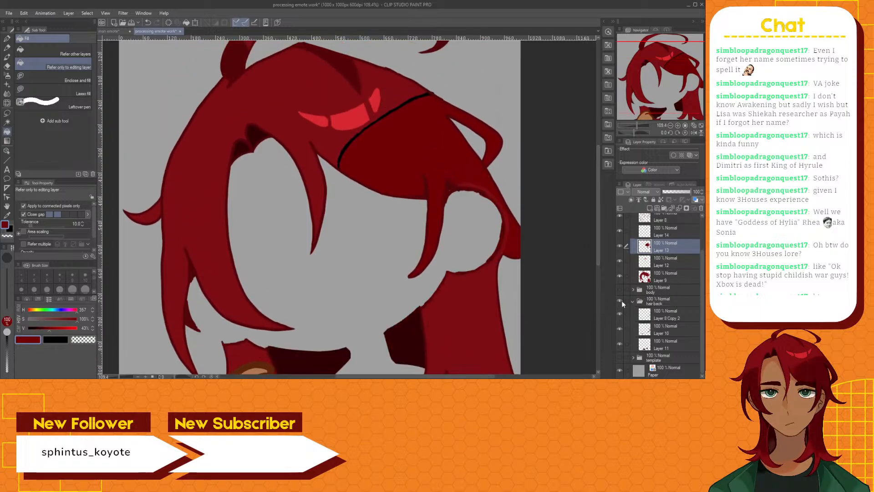
left_click(668, 334)
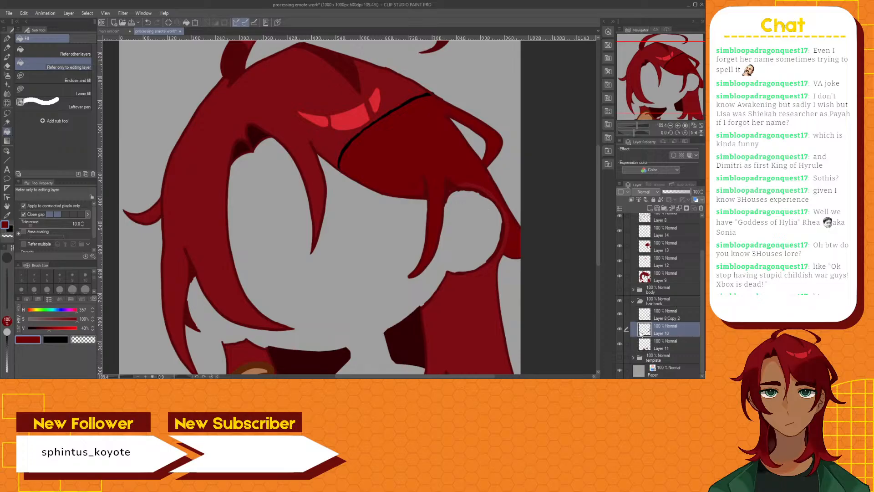
left_click(620, 330)
left_click(619, 330)
left_click(652, 208)
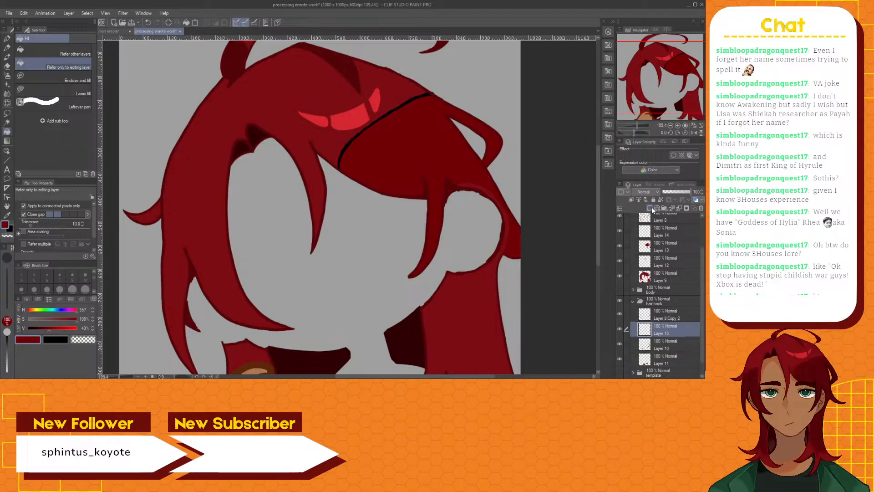
Toggle the visibility of Layer 8 Copy 2 in the hair back folder to examine the line art around the right-hand hair opening
scroll(540, 213, "up", 2)
scroll(539, 213, "up", 3)
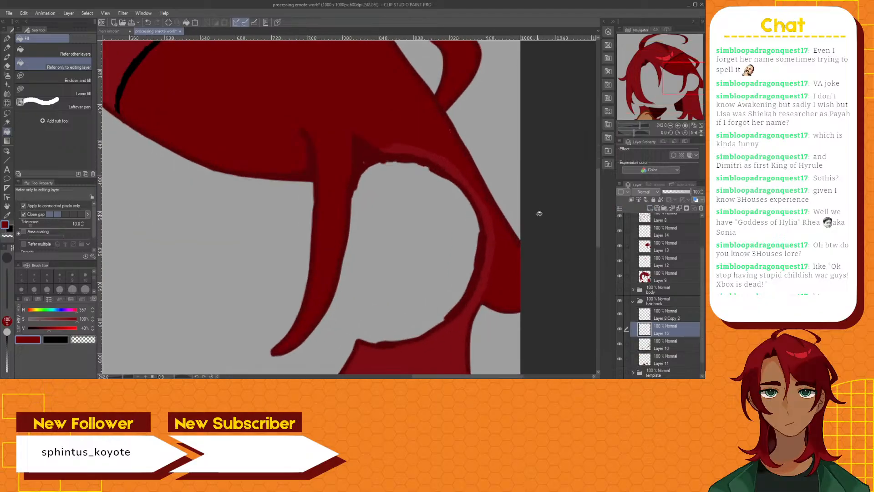
left_click(619, 314)
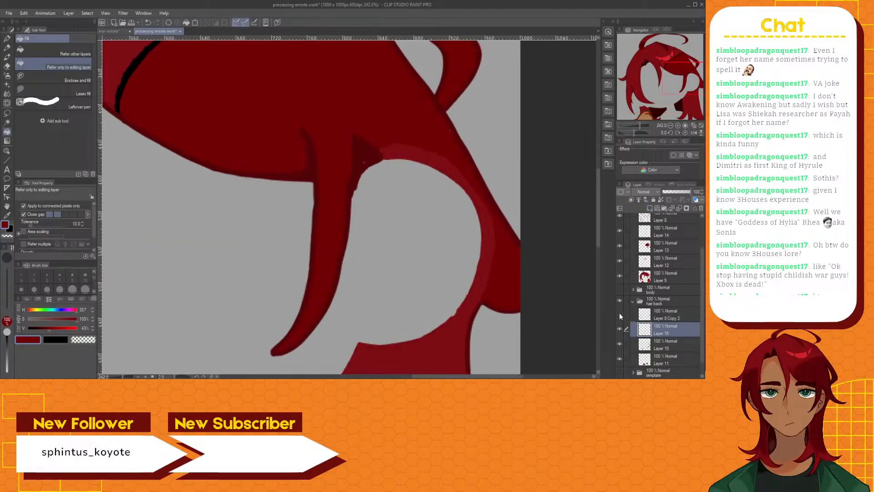
left_click(620, 314)
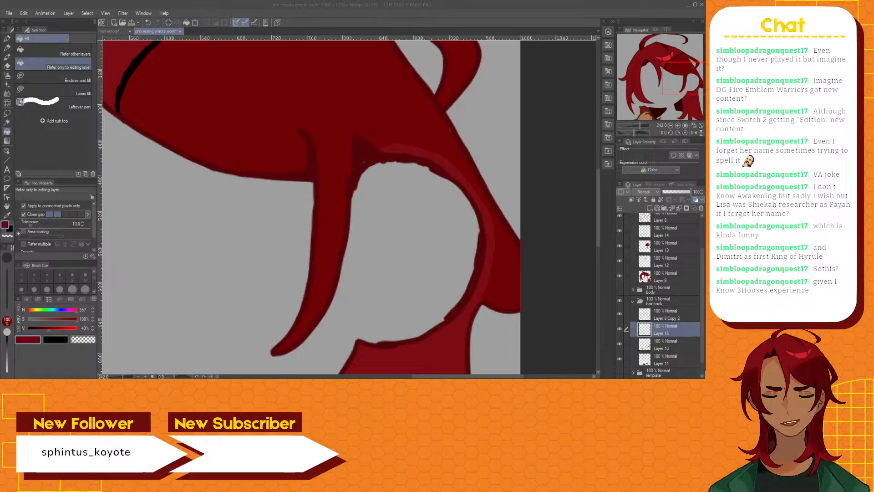
scroll(598, 241, "down", 2)
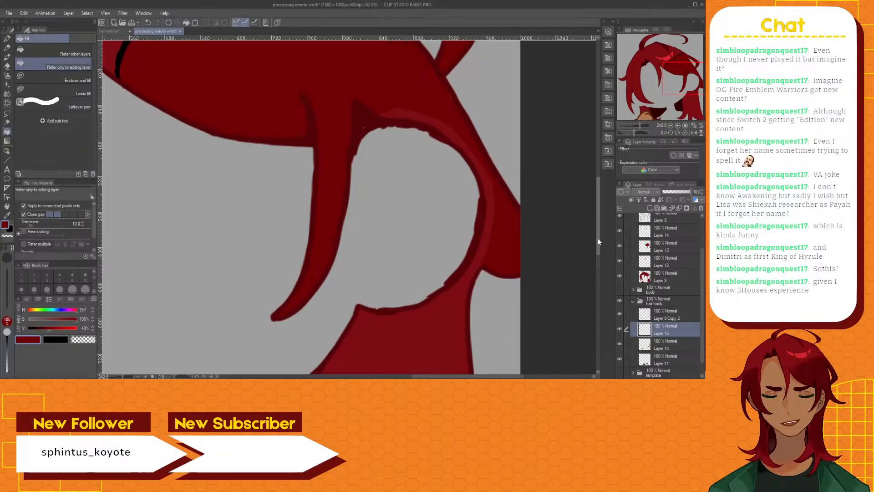
mouse_move(599, 240)
left_mouse_down()
mouse_move(598, 251)
mouse_move(596, 235)
left_mouse_up()
scroll(563, 232, "down", 3)
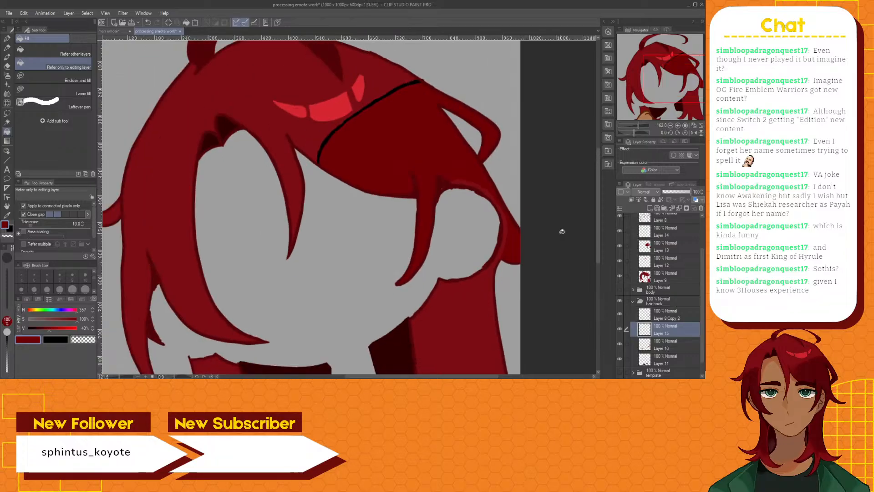
left_click_drag(597, 237, 607, 213)
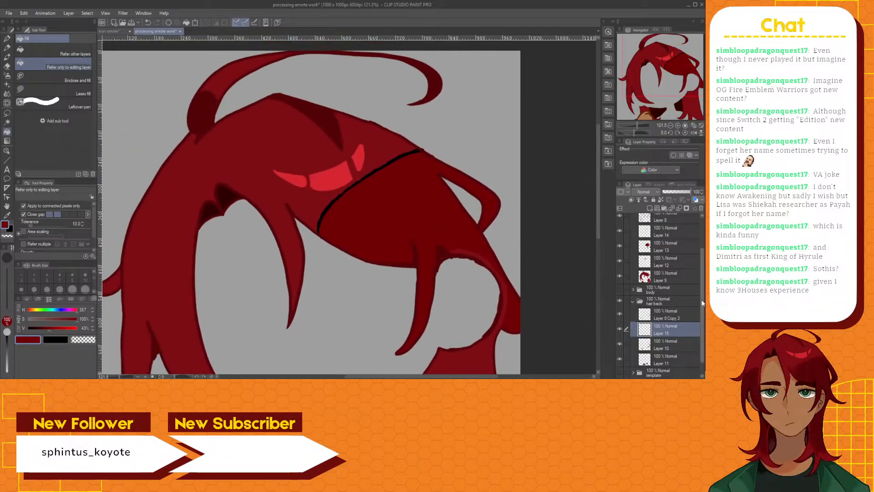
Check Layer 14 in the hair front folder by toggling its visibility, and delete this layer with the black boundary line
left_click_drag(702, 299, 701, 263)
left_click(660, 272)
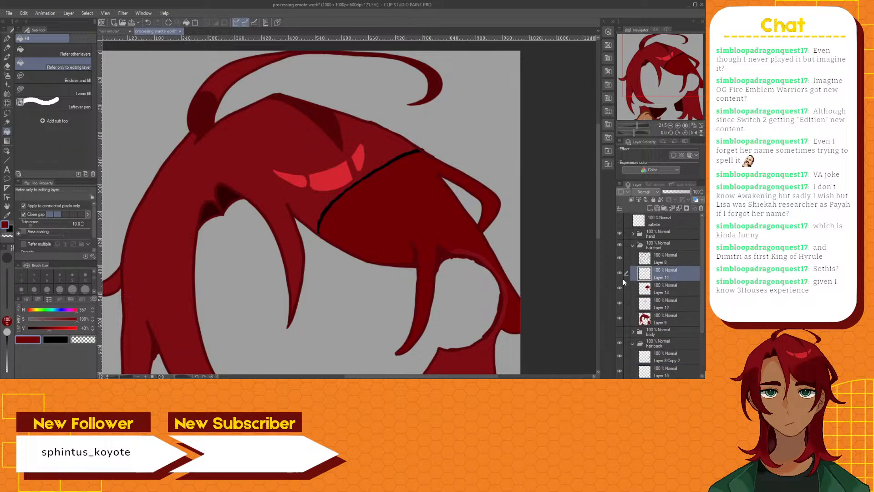
left_click(619, 272)
left_click(619, 272)
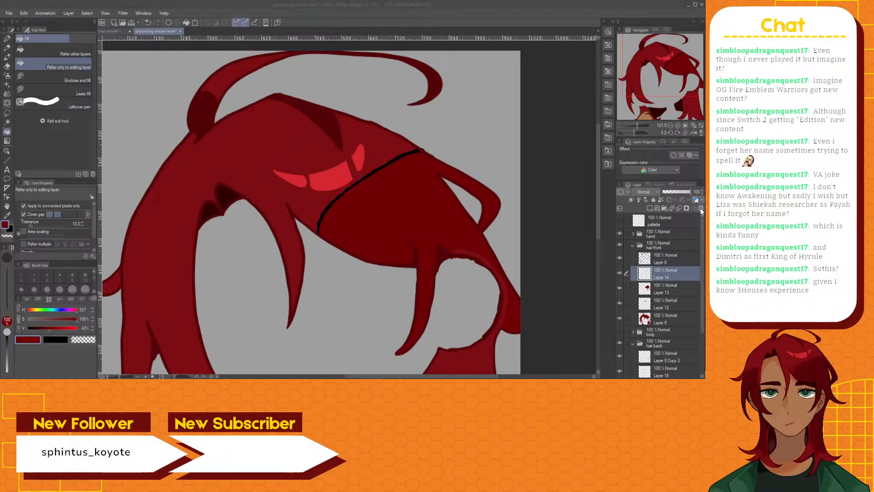
left_click(365, 142)
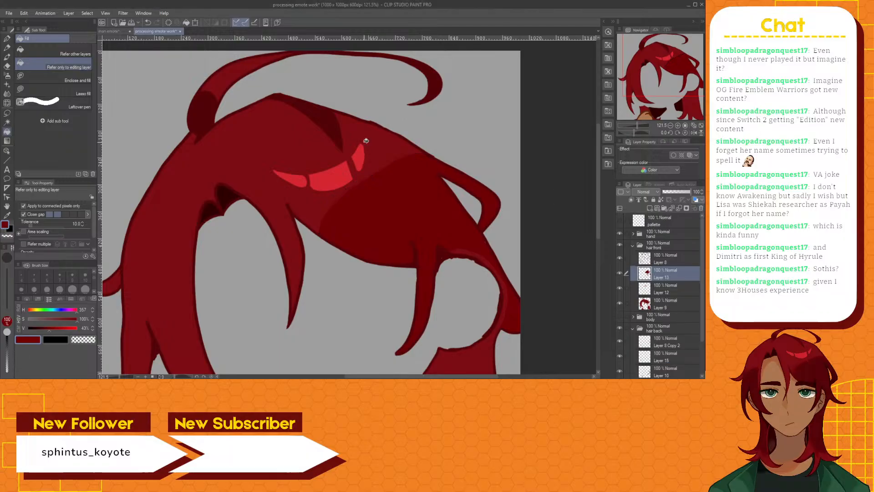
Show the body folder so the face appears beneath the hair
scroll(369, 186, "up", 3)
scroll(370, 186, "up", 1)
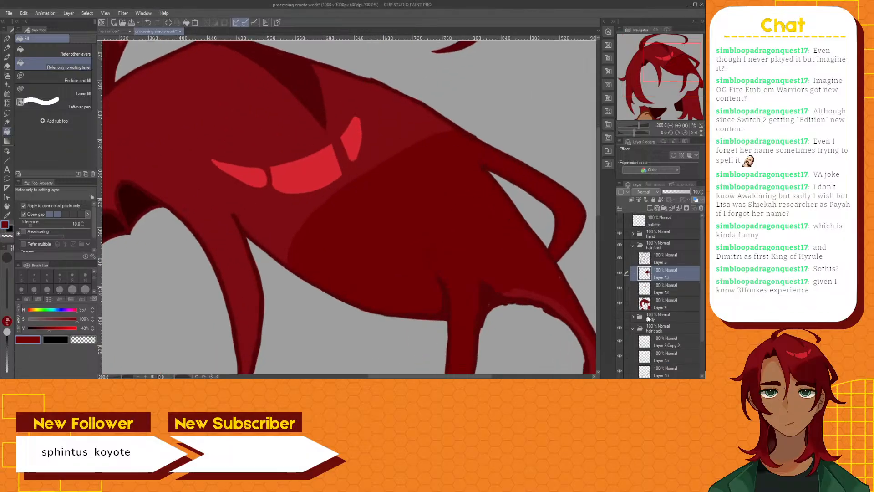
left_click(619, 318)
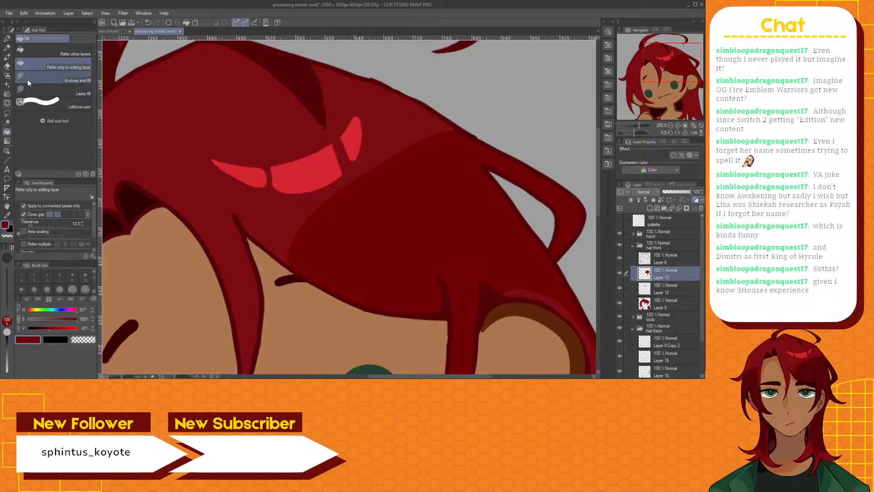
Touch up the upper edge of the dark red shading on Layer 13 beside the hair highlight with the Hard eraser
left_click(7, 66)
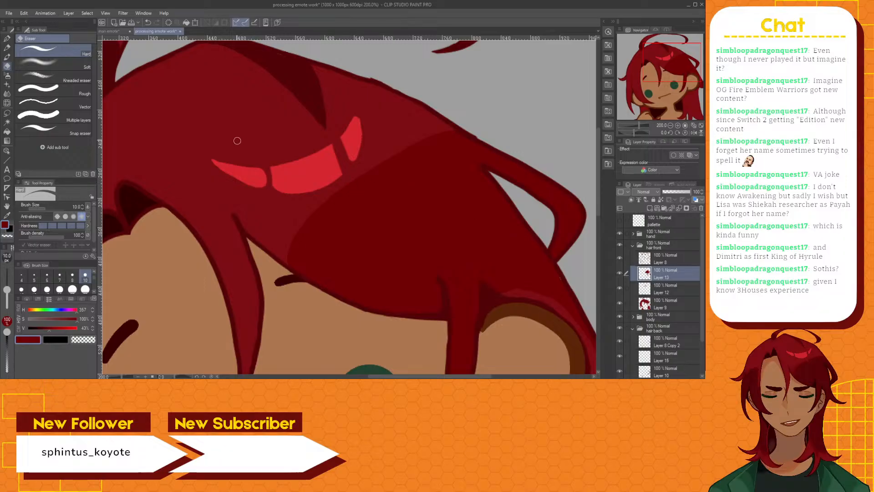
left_click(56, 133)
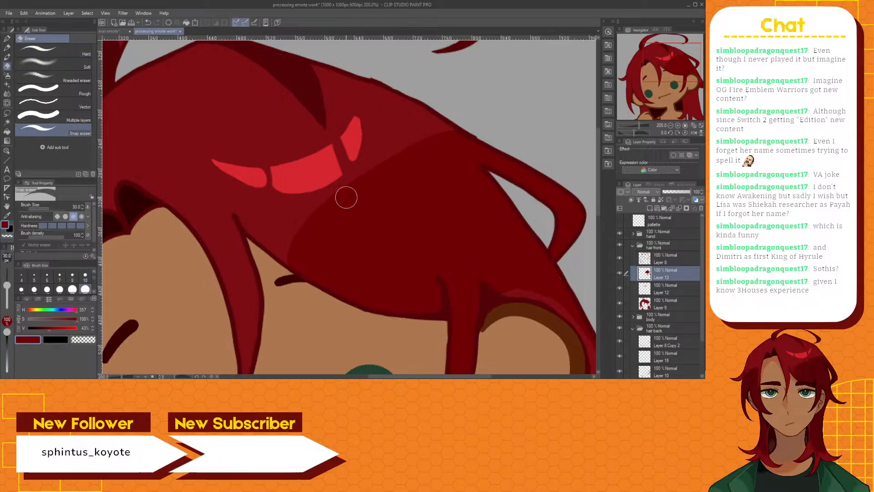
left_click(51, 55)
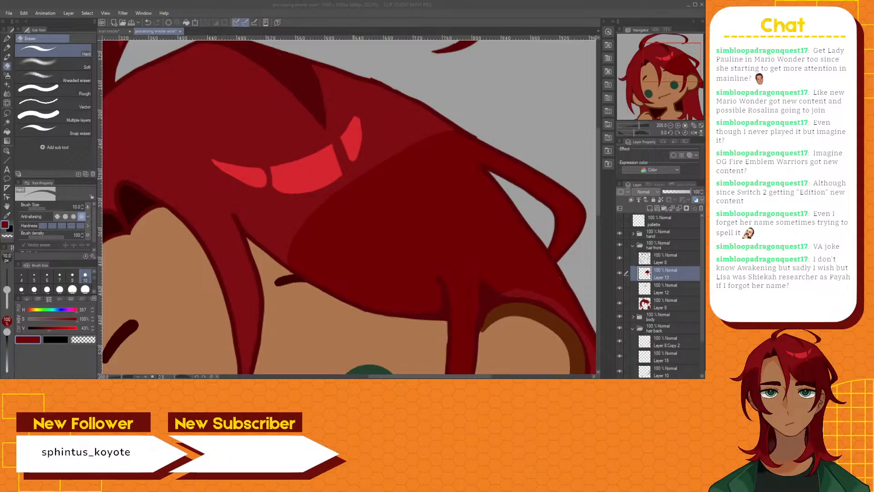
left_click(353, 177)
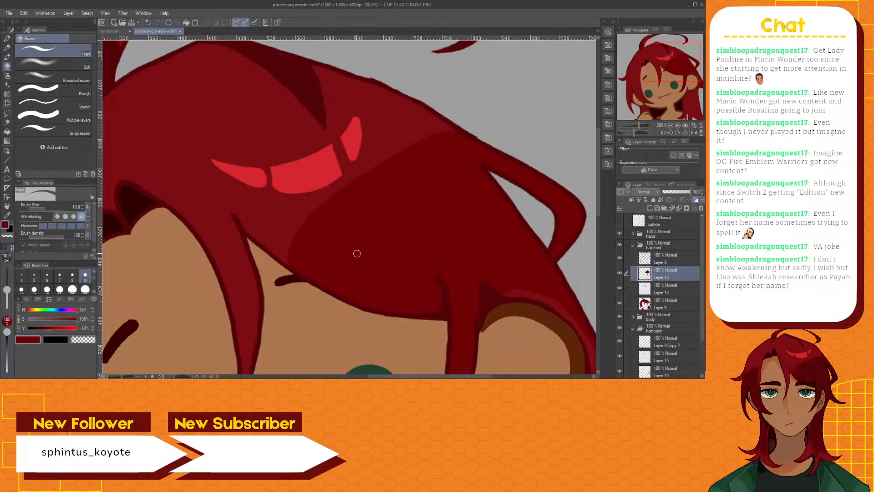
On Layer 8, pick the dark hair outline colour and extend the outline of the strand beside the right eye upward with the G-pen
left_click(656, 260)
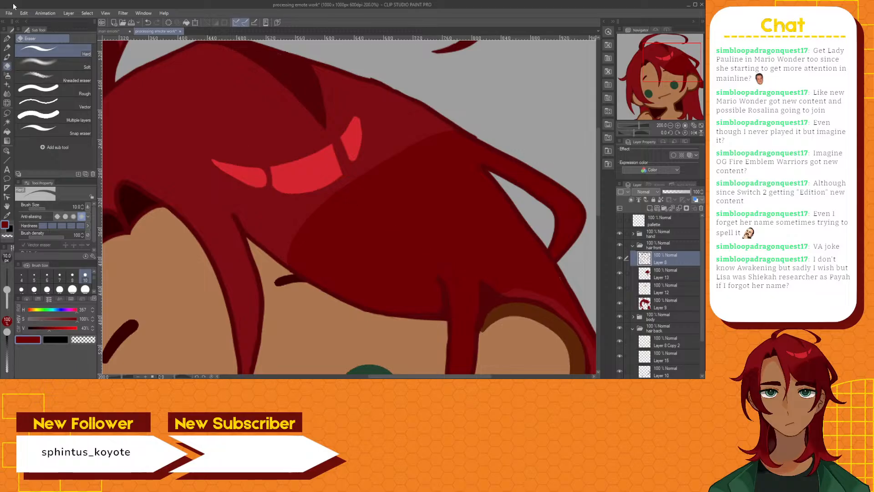
left_click(8, 39)
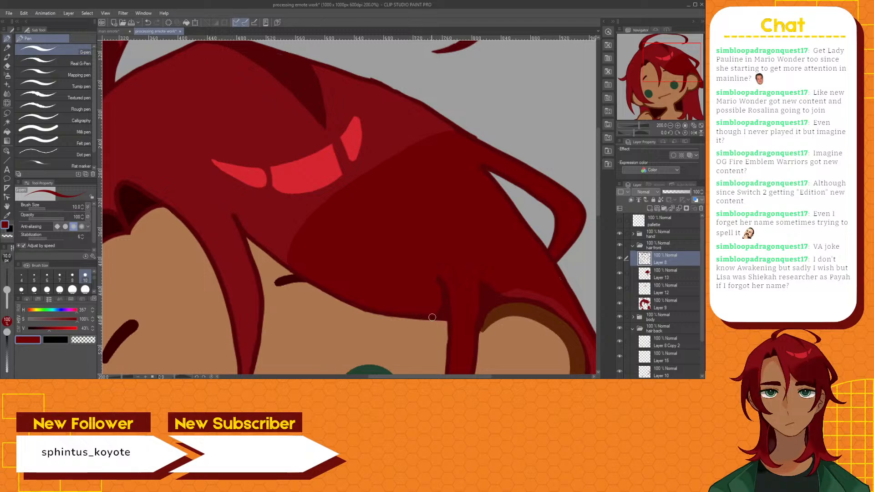
key("ctrl+z")
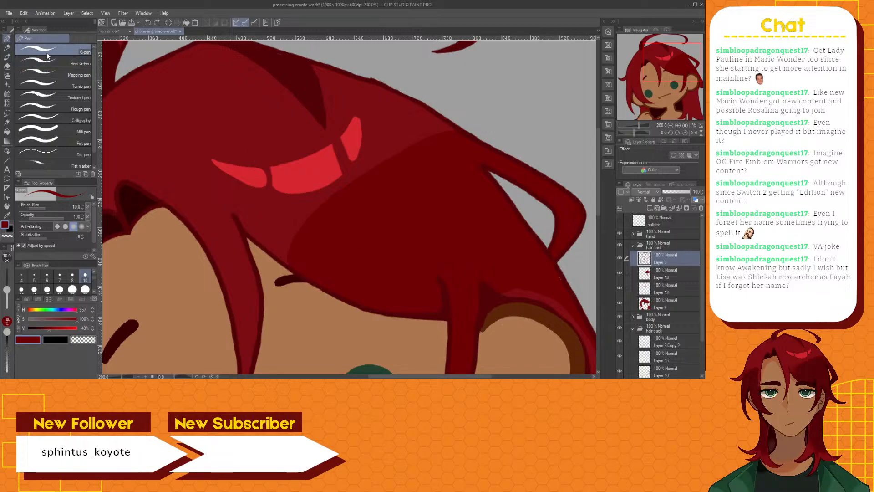
left_click(9, 215)
left_click(448, 309)
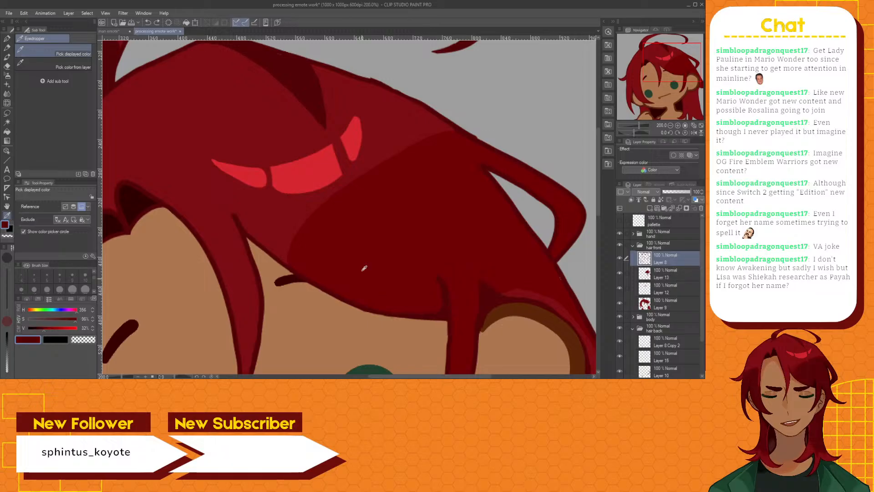
left_click(8, 41)
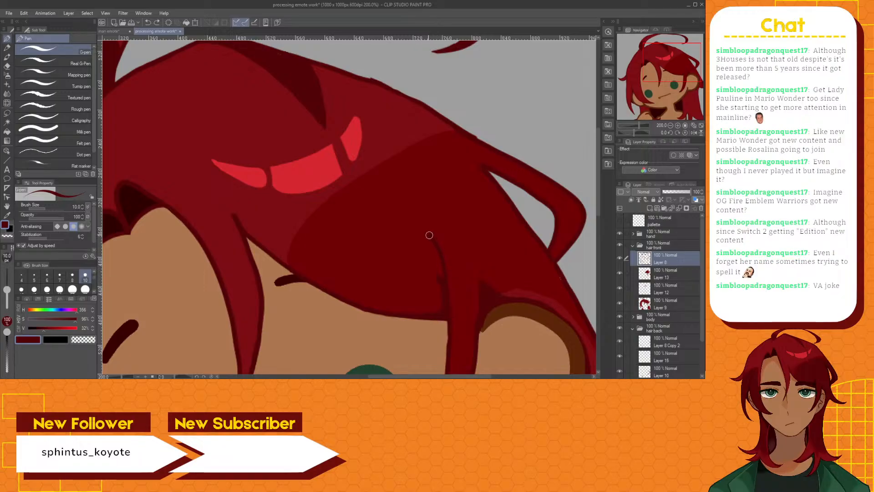
mouse_move(428, 235)
left_mouse_down()
mouse_move(441, 260)
mouse_move(437, 316)
left_mouse_up()
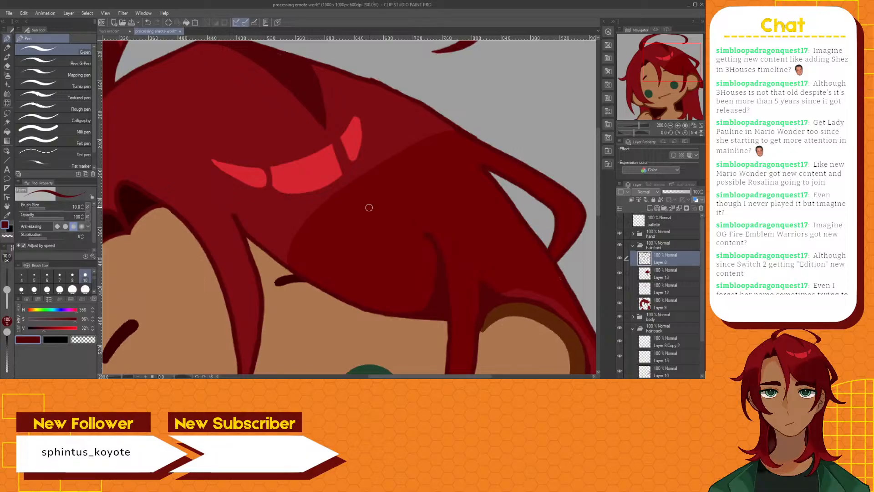
Make Layer 13 in the hair front folder active for erasing with the Hard eraser
left_click(6, 66)
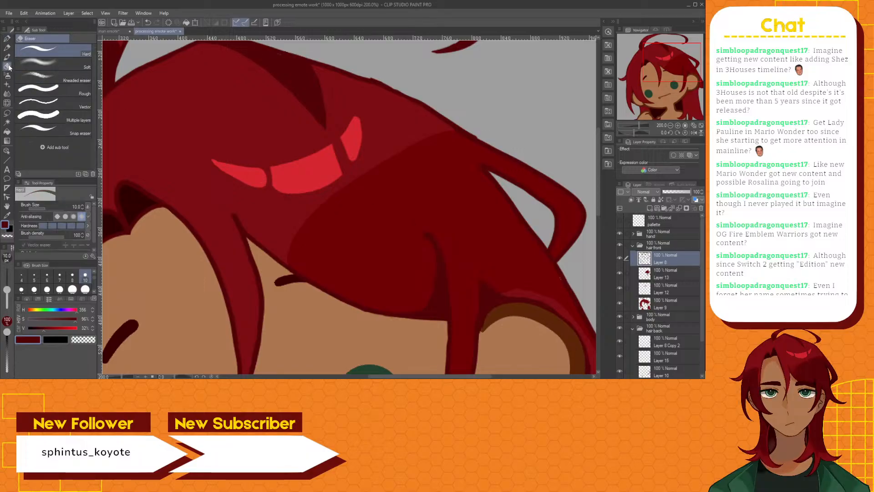
left_click(668, 275)
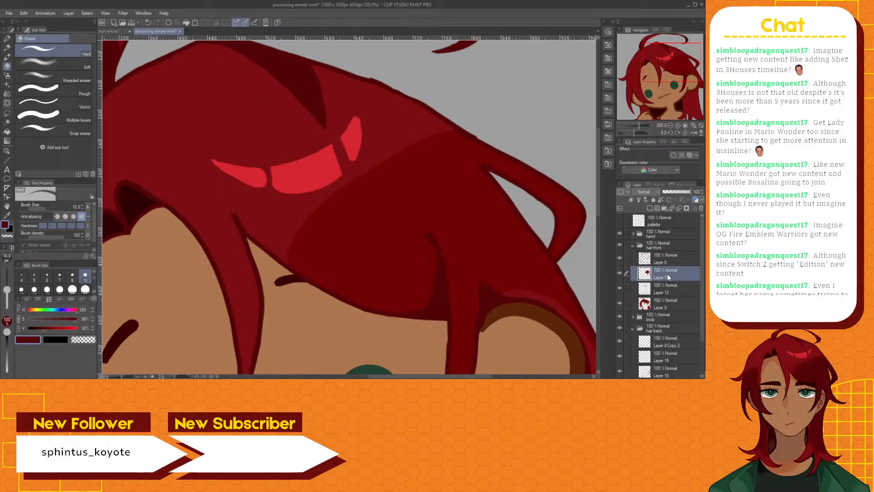
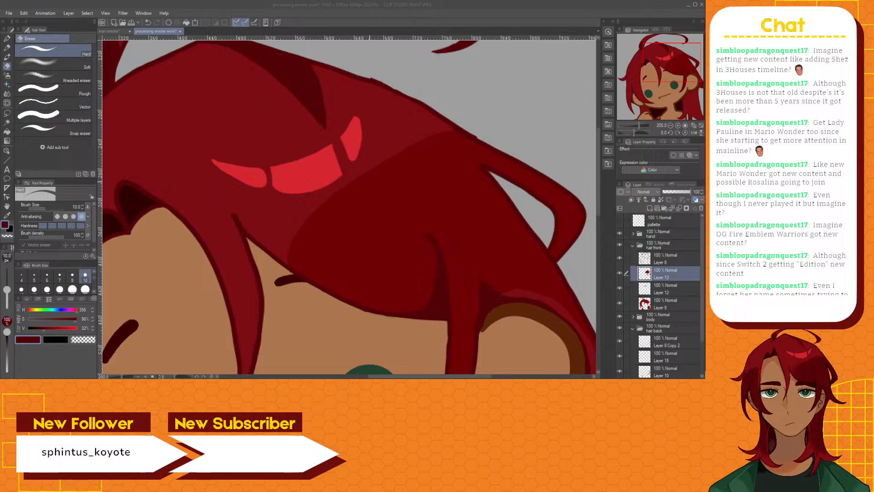
Pick the dark red shading colour and touch up the upper shading edge beside the hair highlight with the Brush pen
scroll(368, 183, "up", 2)
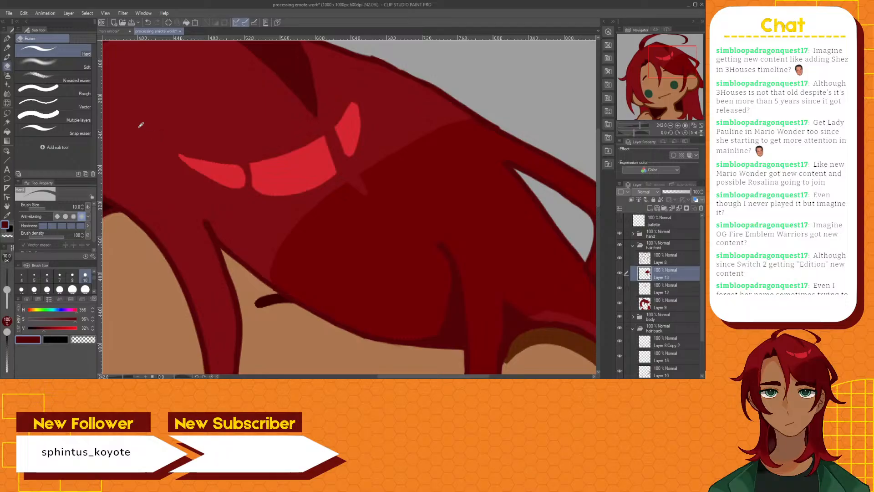
left_click(7, 56)
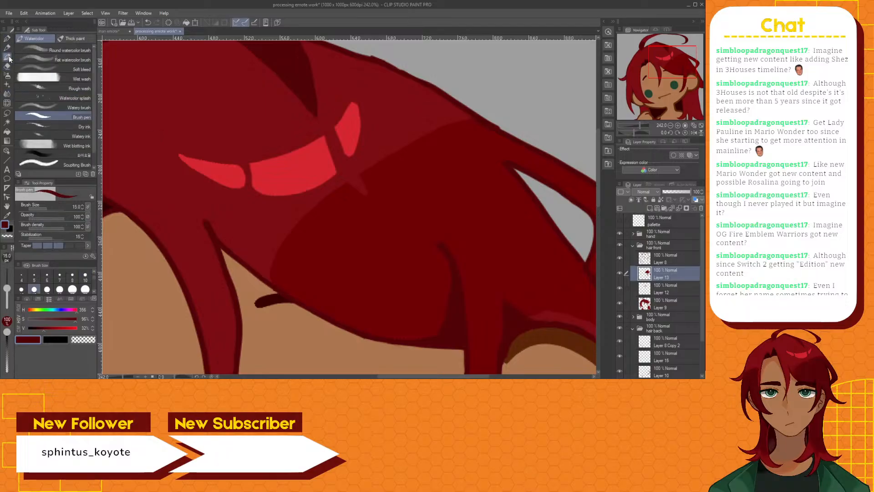
left_click(7, 215)
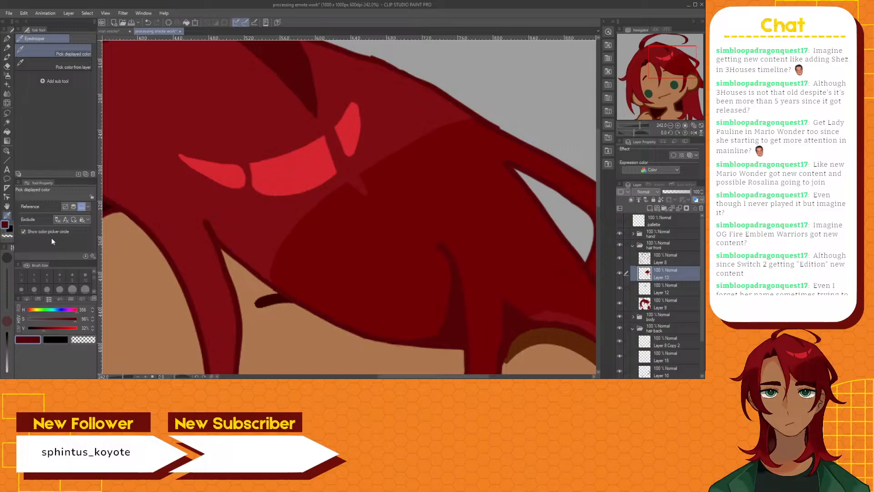
left_click(331, 256)
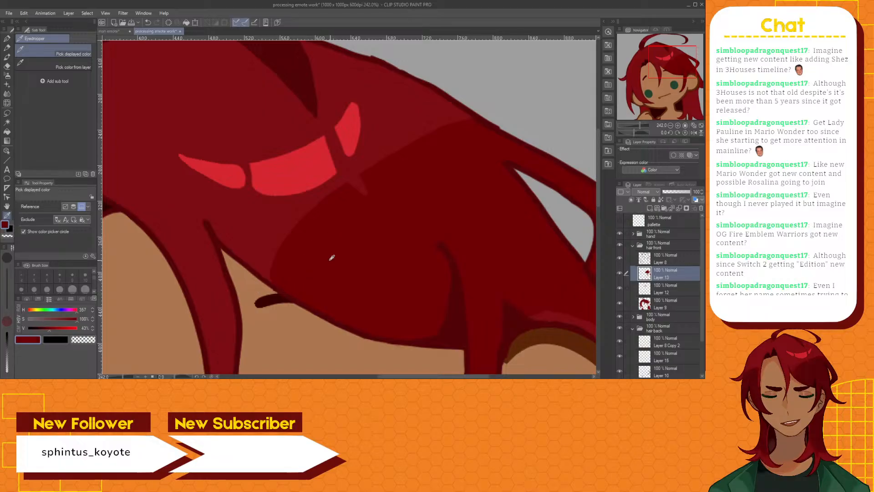
left_click(8, 57)
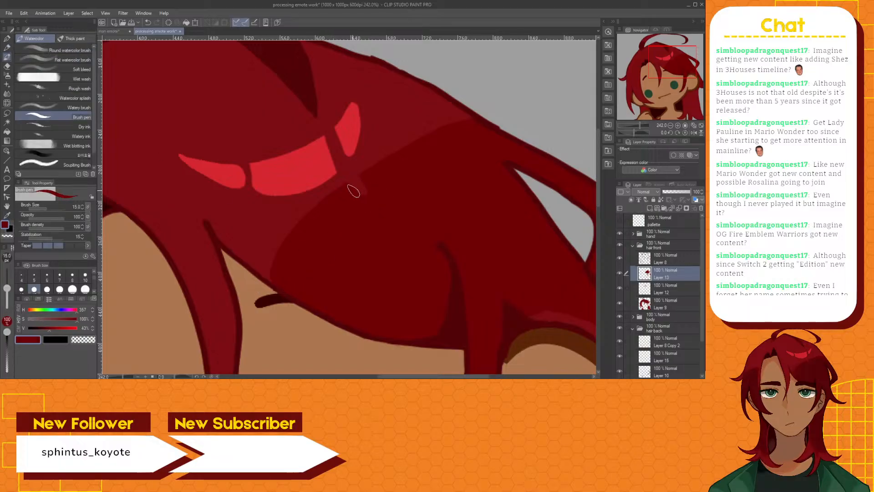
left_click_drag(353, 188, 376, 200)
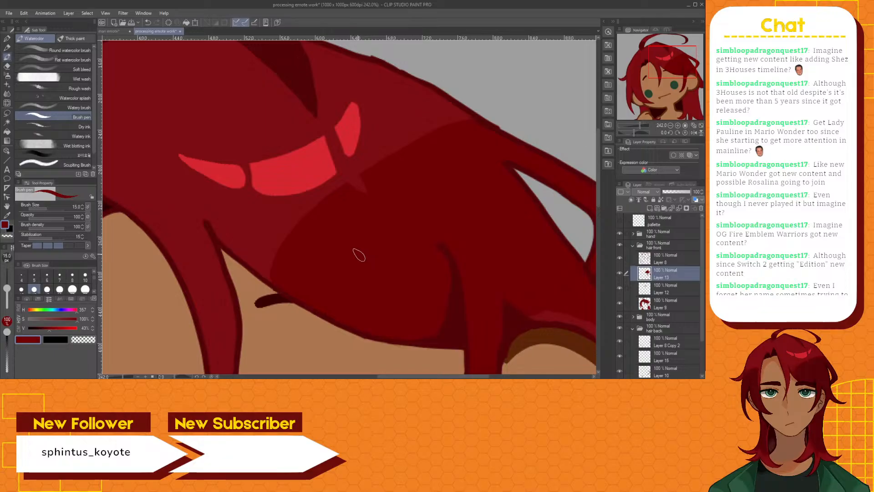
Outline a curved shadow shape with the Brush pen on Layer 13, from the outward hair flick down the lock beside the left cheek
scroll(358, 255, "down", 4)
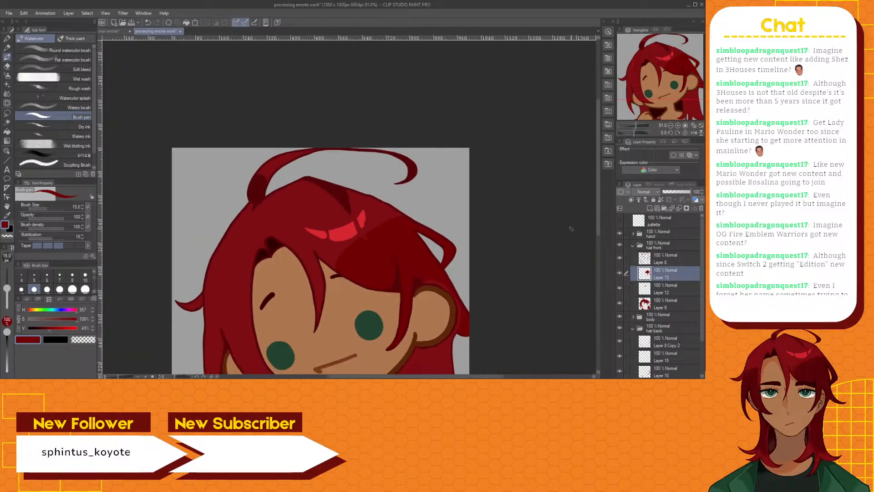
left_click_drag(599, 211, 590, 251)
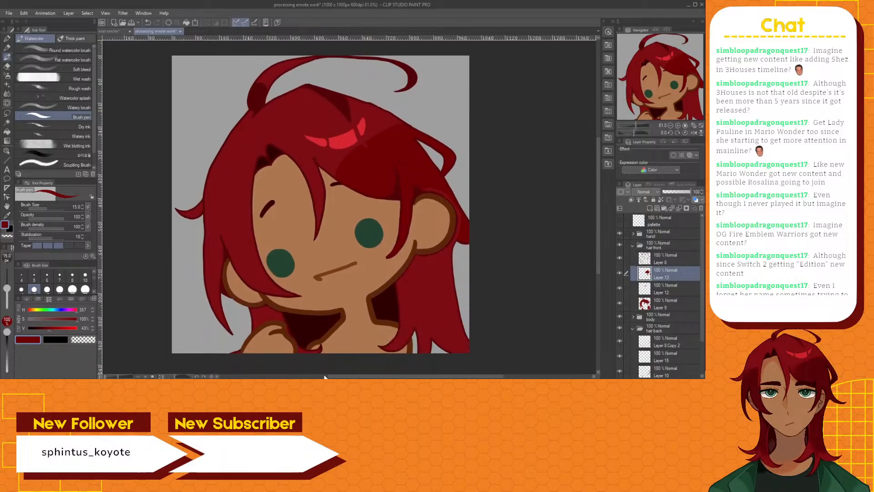
left_click_drag(490, 377, 461, 377)
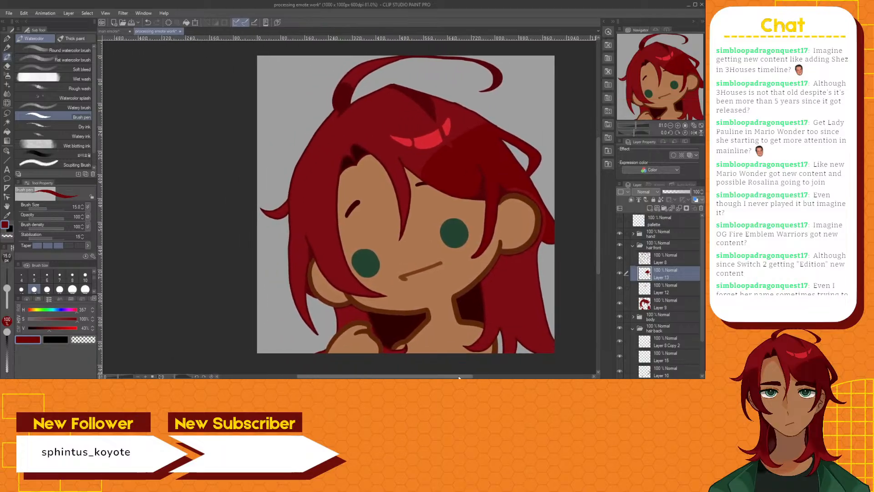
scroll(308, 199, "up", 1)
scroll(308, 199, "up", 1)
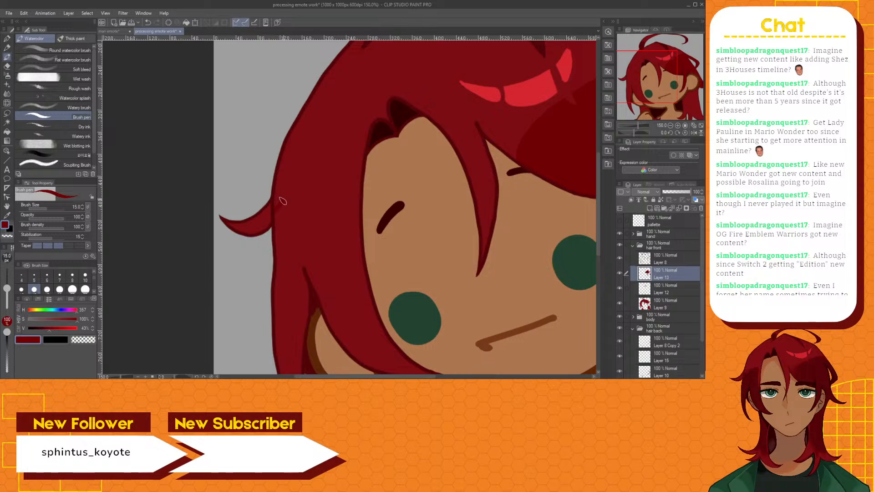
left_click_drag(283, 201, 335, 170)
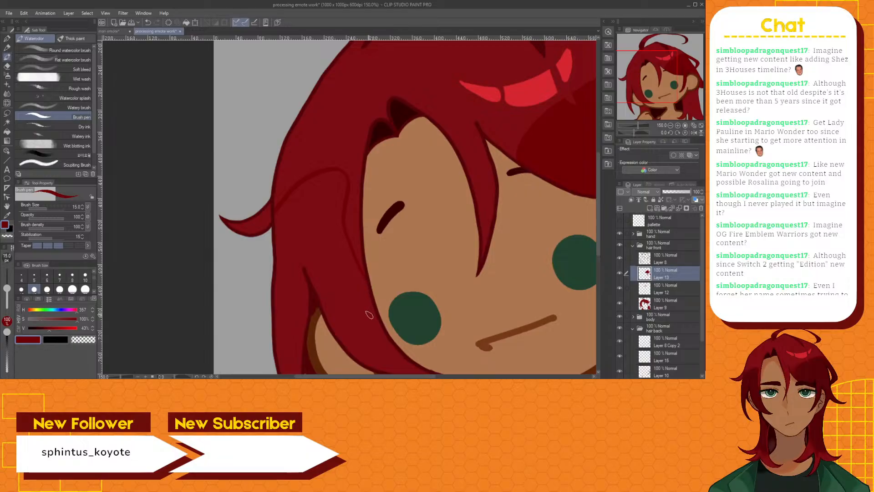
scroll(291, 234, "up", 2)
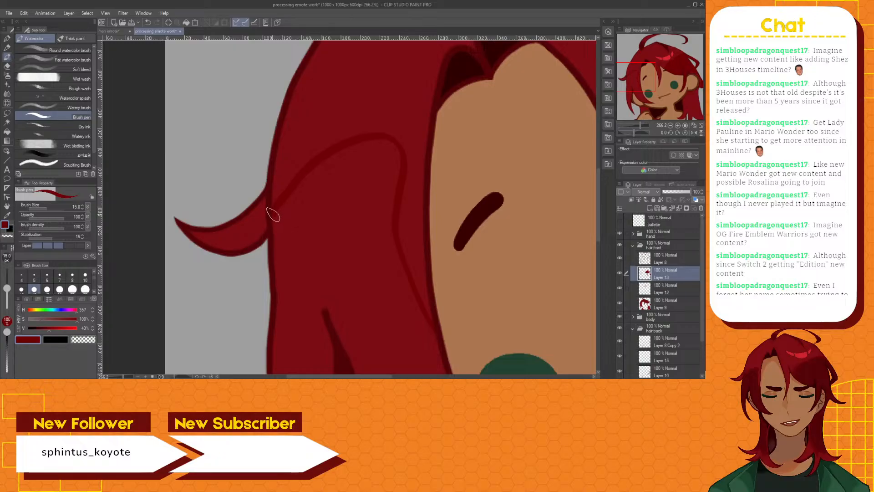
scroll(279, 225, "down", 3)
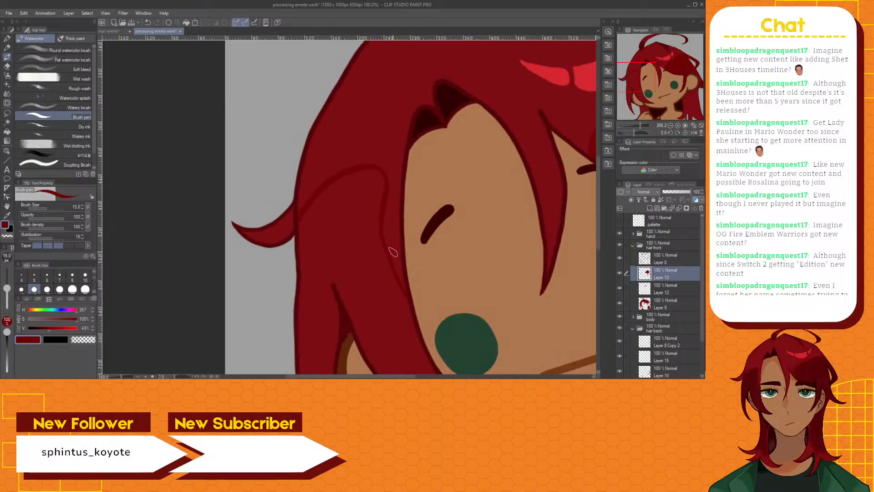
left_click_drag(599, 231, 599, 253)
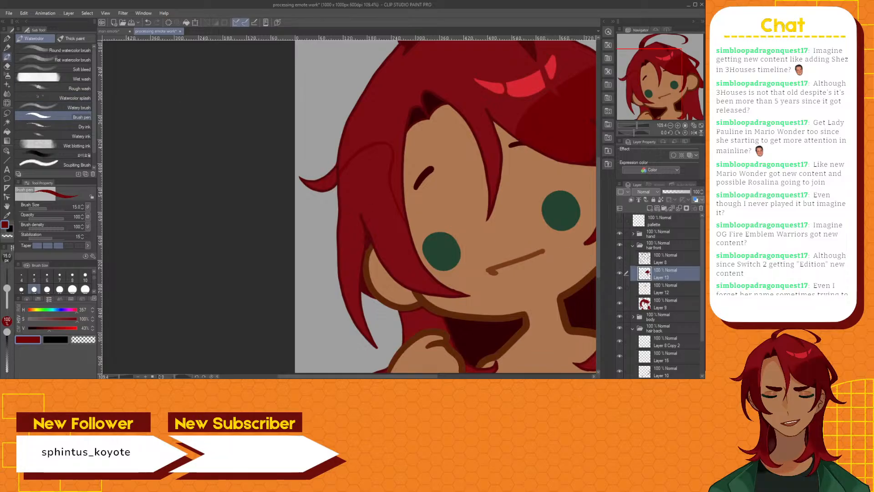
left_click(7, 122)
left_click(346, 205)
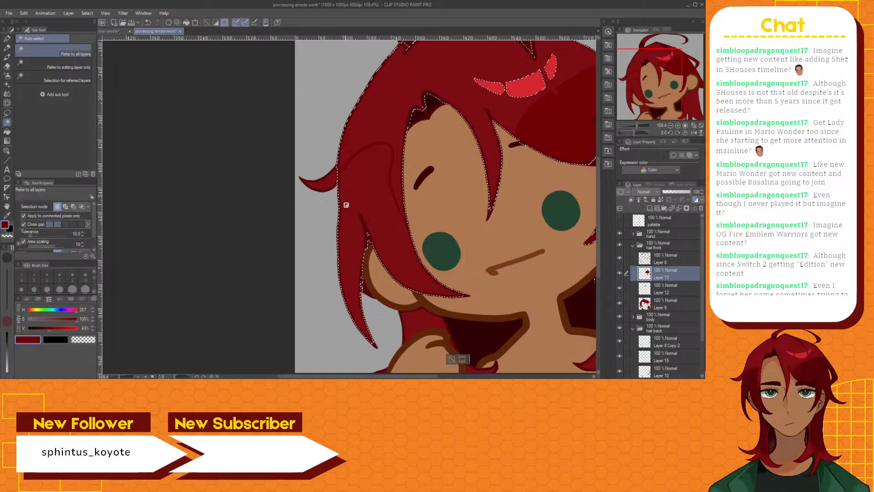
left_click(450, 361)
Auto-select the newly drawn shadow outline on the left hair lock, referring to the editing layer only
scroll(366, 162, "up", 2)
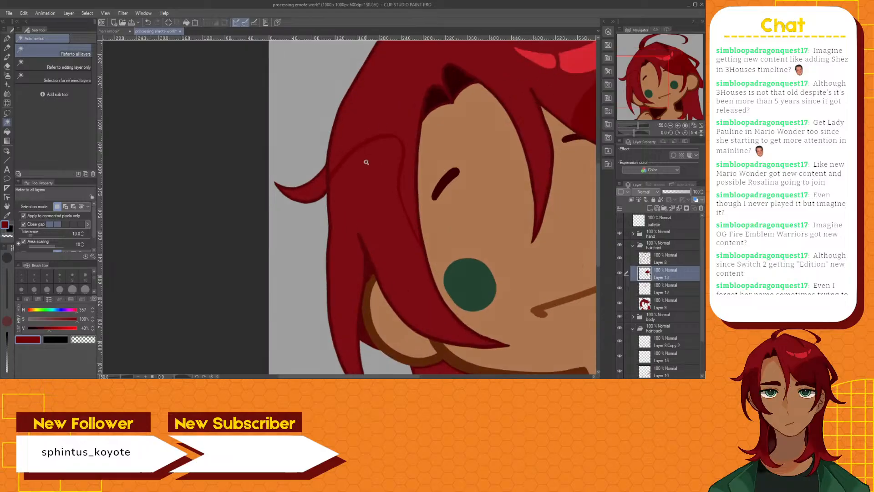
scroll(366, 162, "up", 1)
left_click(80, 63)
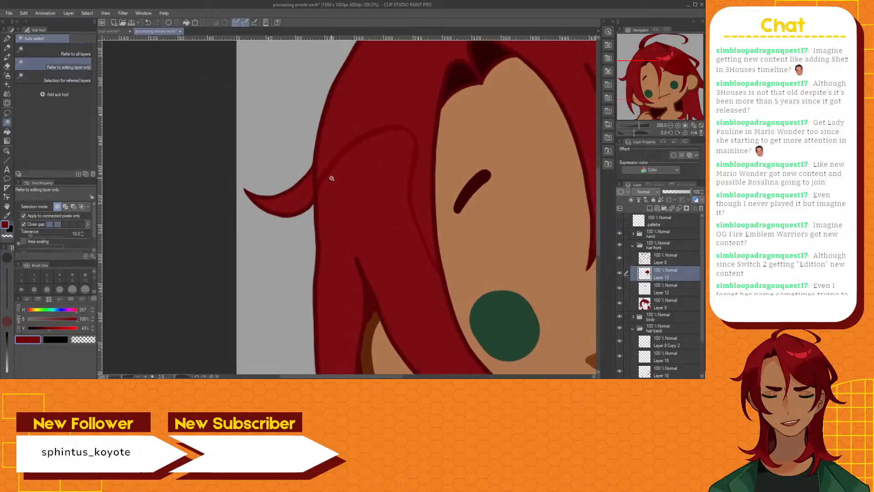
left_click(339, 162)
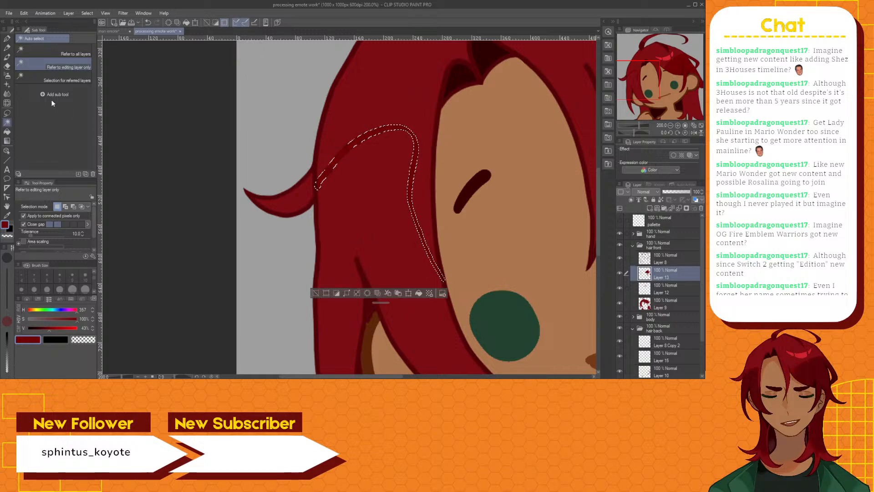
Add a new layer above Layer 13 for the Brush pen and invert the selection
left_click(7, 57)
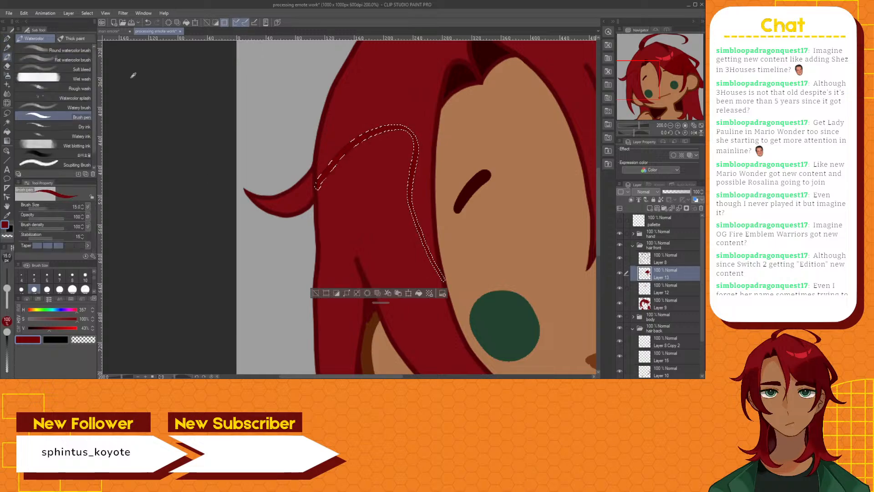
left_click(651, 207)
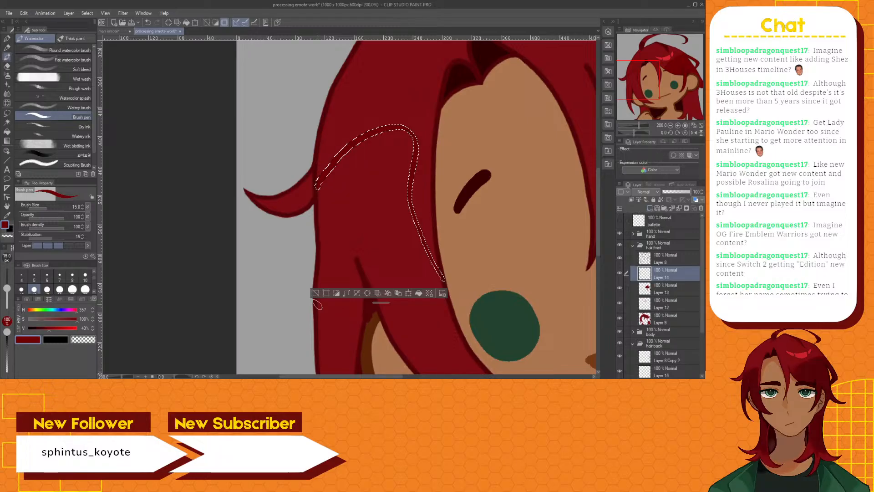
left_click(337, 295)
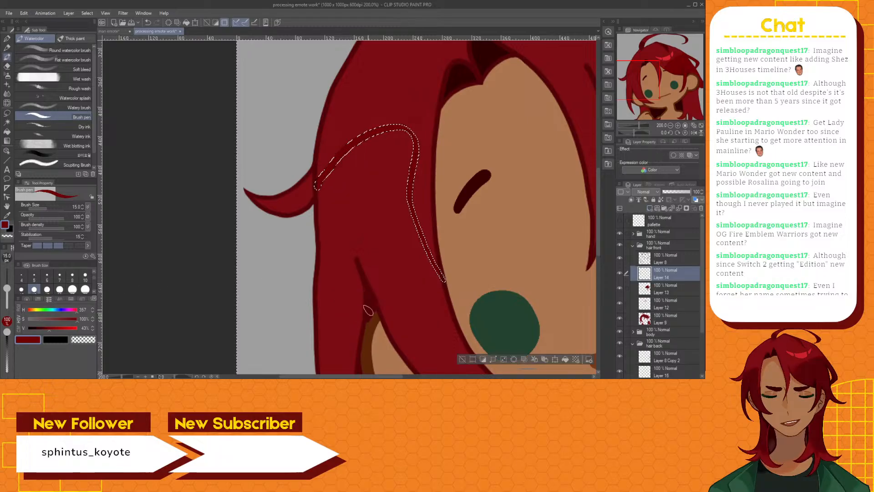
Trace a black barrier line along the outer edge of the shadow outline with the Brush pen, and clear the selection
left_click(11, 231)
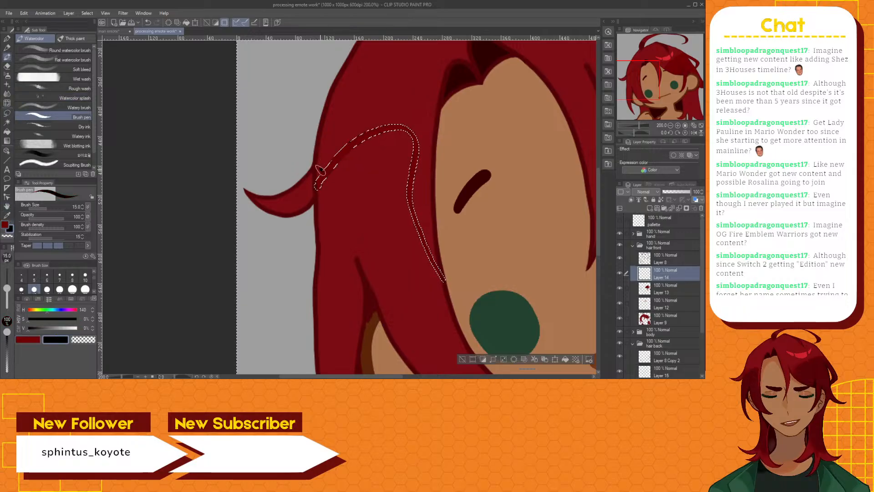
left_click_drag(321, 169, 356, 134)
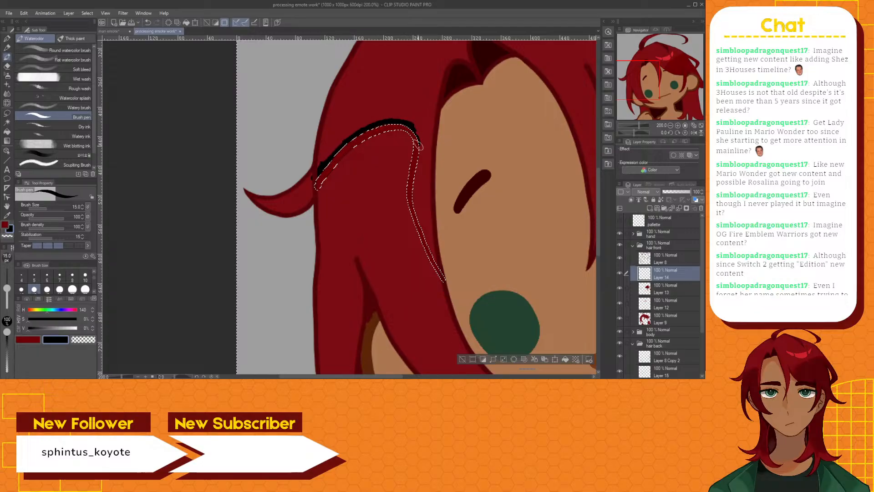
left_click_drag(419, 146, 419, 161)
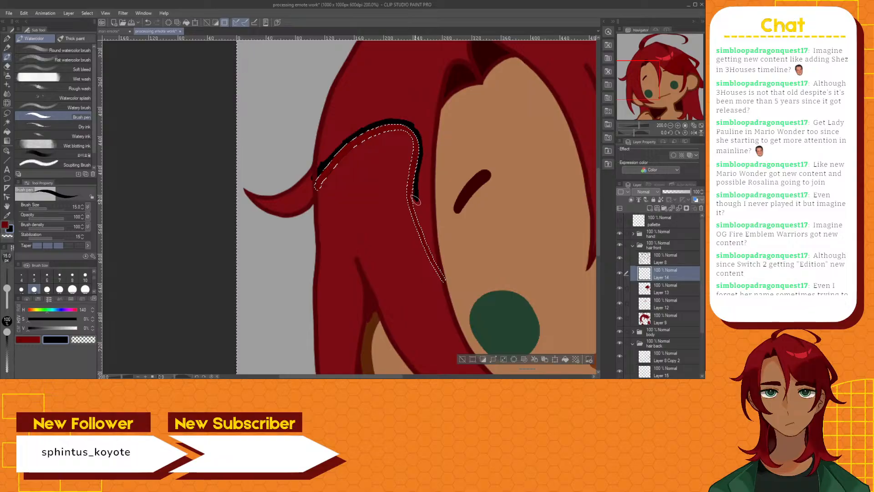
mouse_move(415, 200)
left_mouse_down()
mouse_move(414, 181)
mouse_move(416, 213)
mouse_move(439, 267)
mouse_move(428, 238)
mouse_move(437, 266)
left_mouse_up()
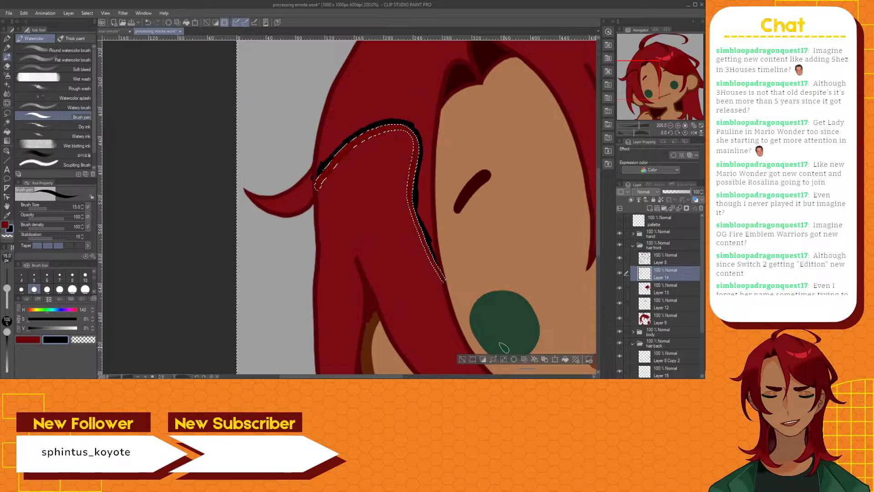
key("ctrl+d")
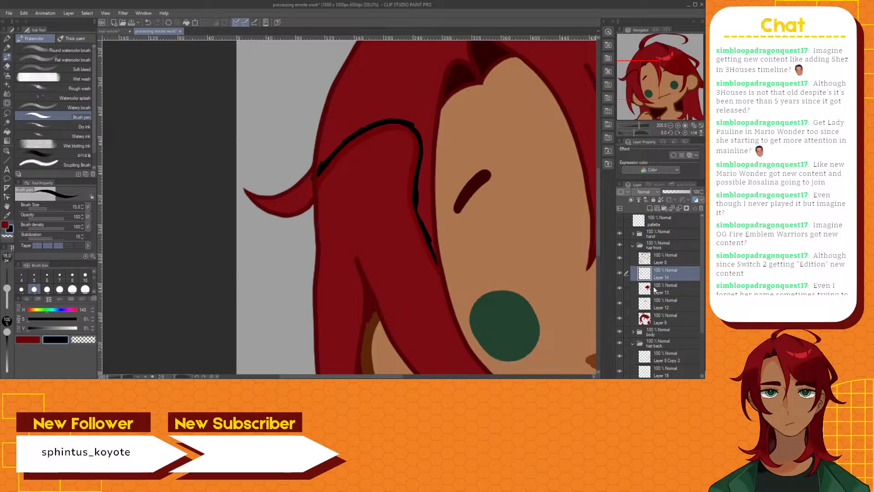
Return to Layer 13 and the dark red colour, and auto-select the hair lock inside the black line, referring to all layers
left_click(668, 292)
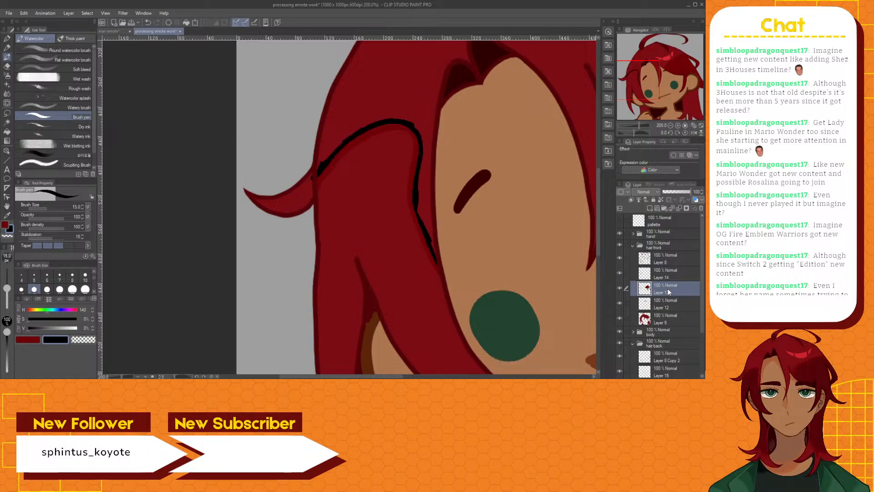
left_click(4, 224)
left_click(6, 122)
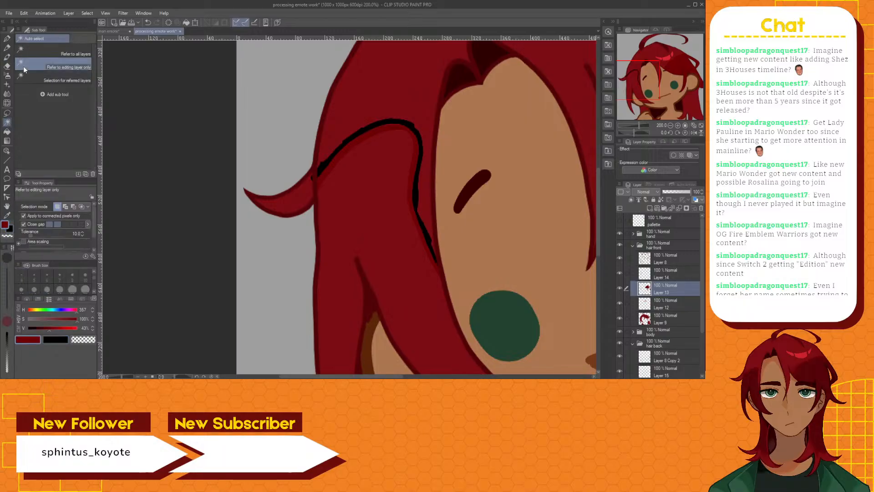
scroll(332, 214, "down", 1)
scroll(331, 214, "down", 2)
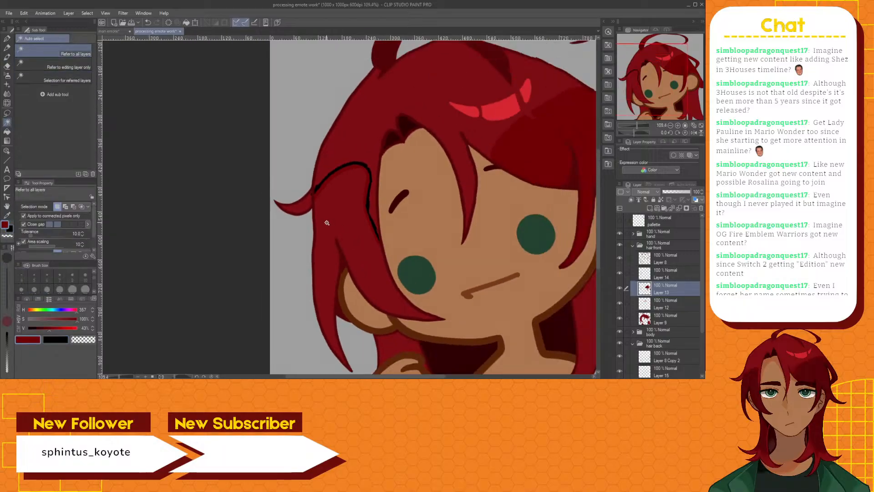
left_click(329, 221)
scroll(328, 223, "up", 3)
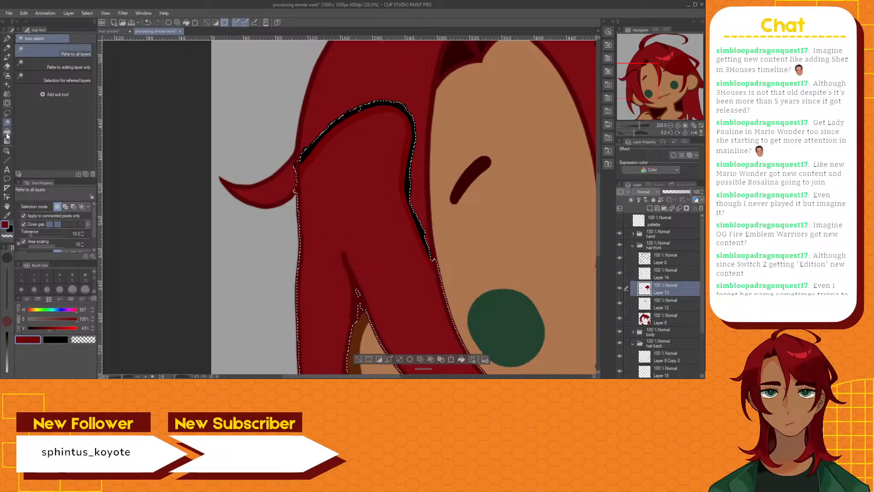
Fill the selected hair lock with the dark red shading colour on Layer 13 and deselect it
key("g")
left_click(328, 195)
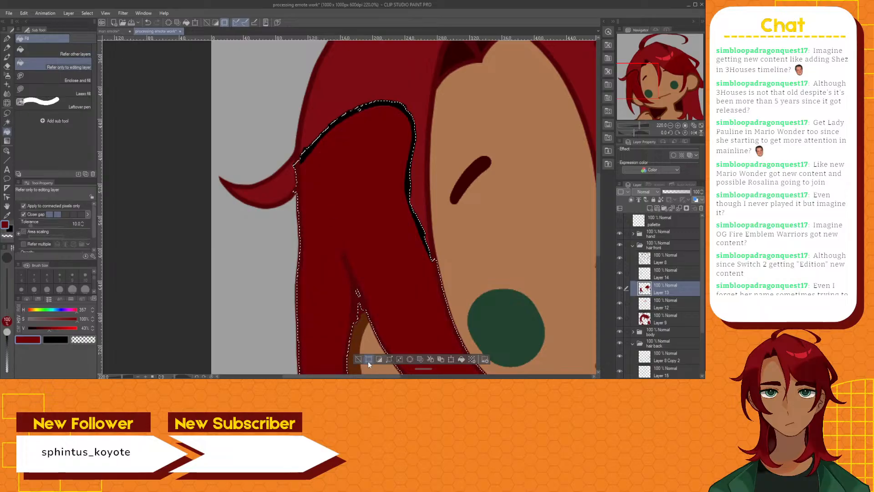
left_click(359, 359)
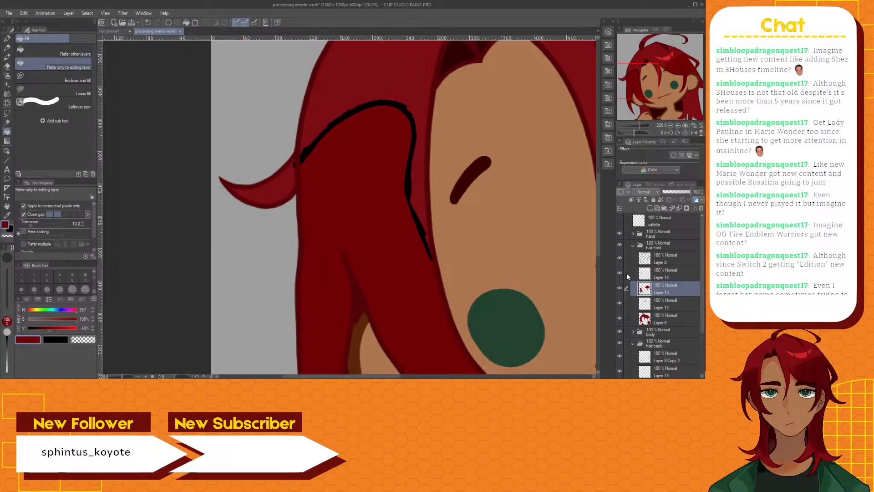
Delete the temporary layer that holds the black barrier line above Layer 13
left_click(674, 273)
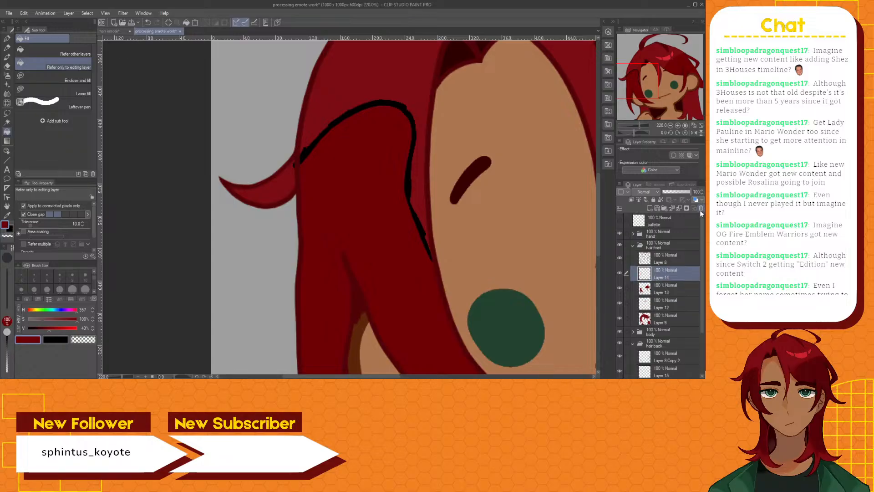
left_click(701, 209)
key("Return")
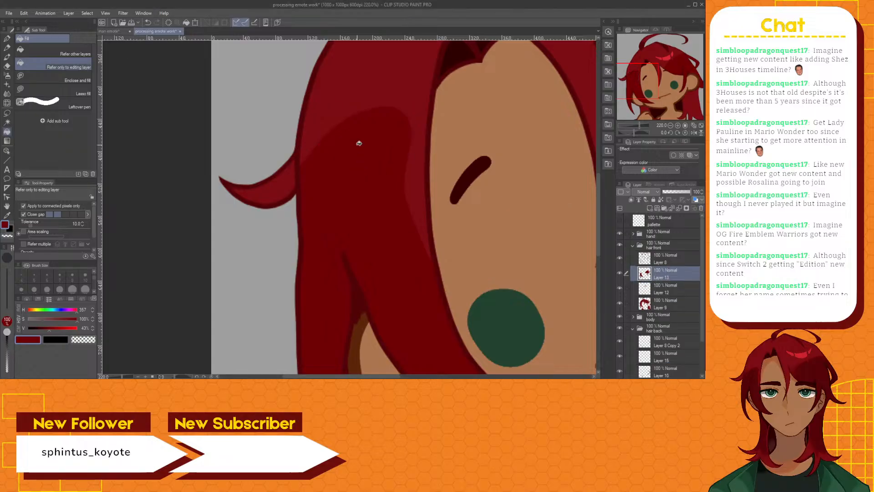
scroll(400, 196, "down", 5)
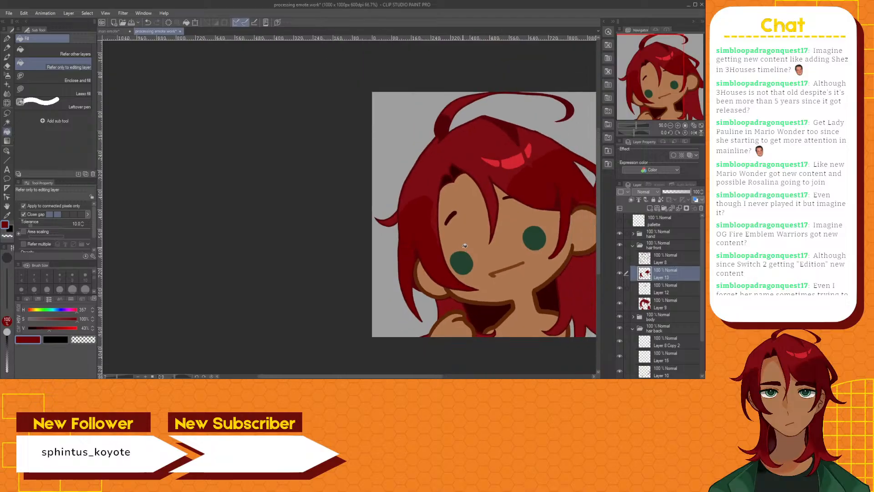
left_click_drag(423, 376, 469, 376)
scroll(363, 310, "up", 3)
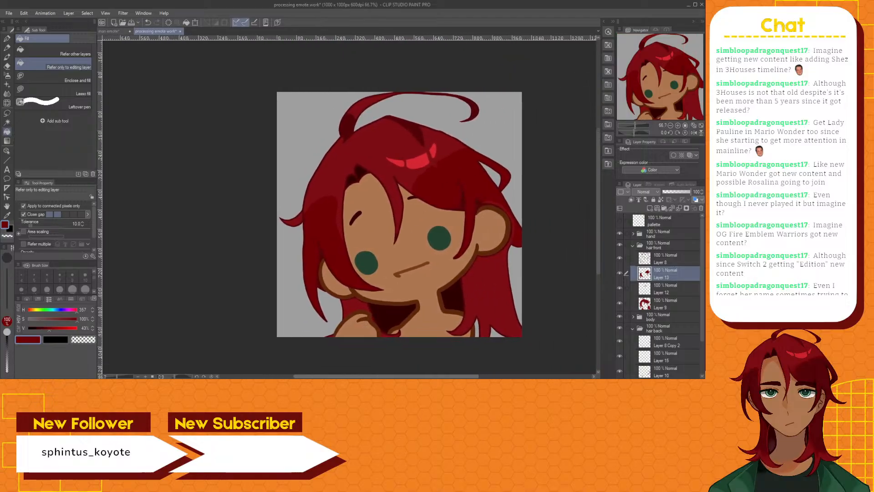
Compare the front hair with Layer 13's dark red shading hidden and shown, and check the whole drawing
scroll(363, 310, "up", 2)
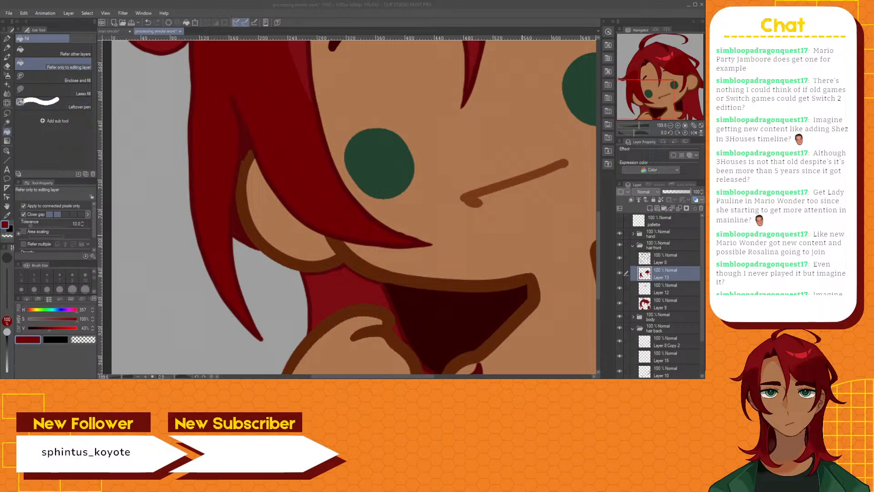
left_click(620, 273)
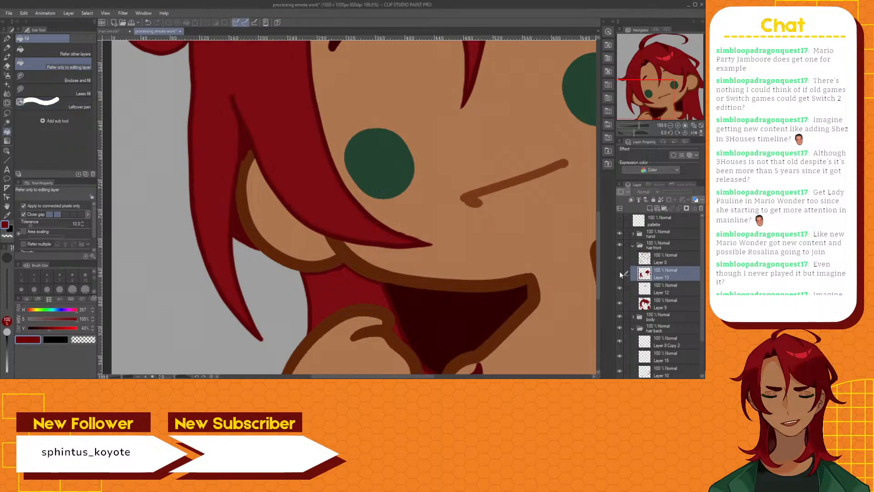
left_click(620, 273)
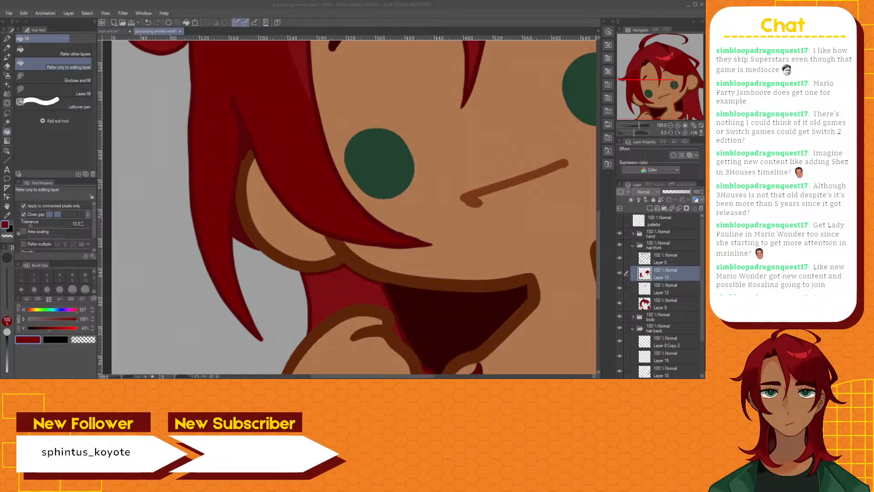
scroll(440, 104, "down", 6)
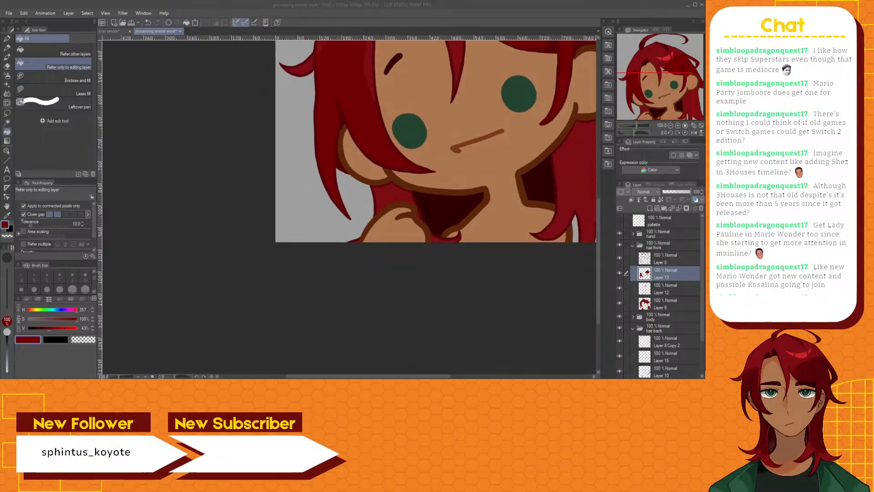
left_click_drag(598, 207, 600, 153)
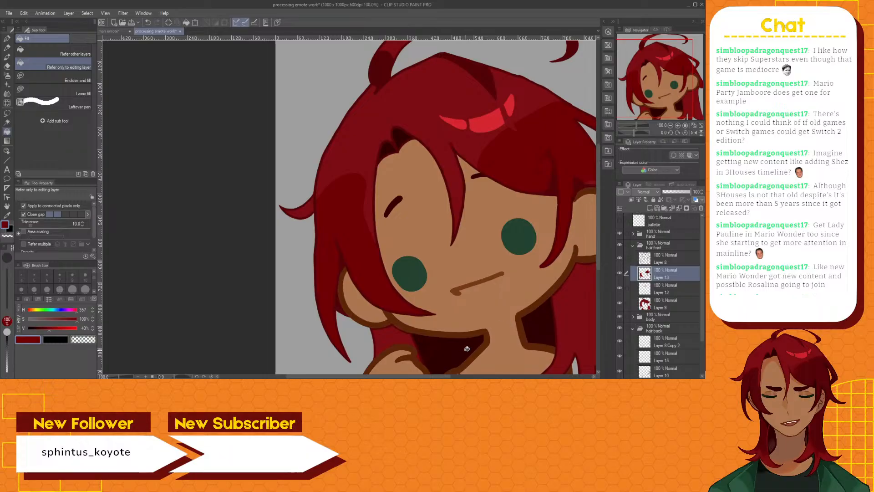
left_click_drag(382, 376, 407, 377)
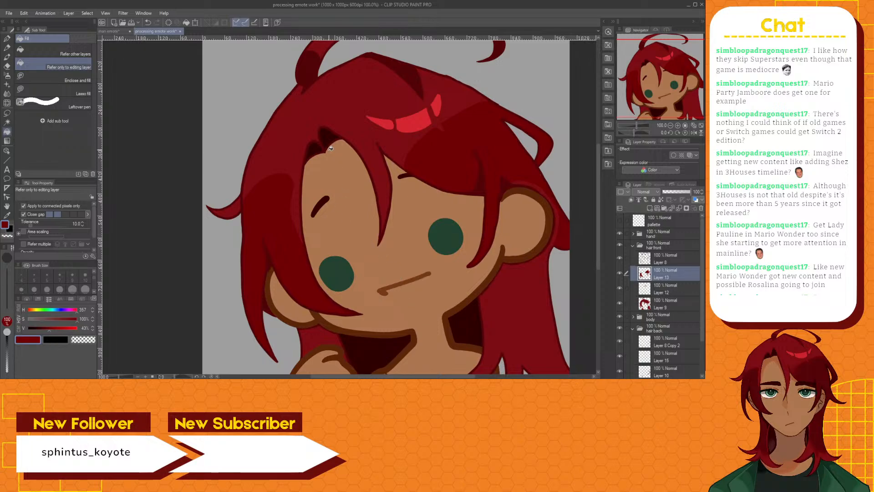
scroll(334, 166, "down", 2)
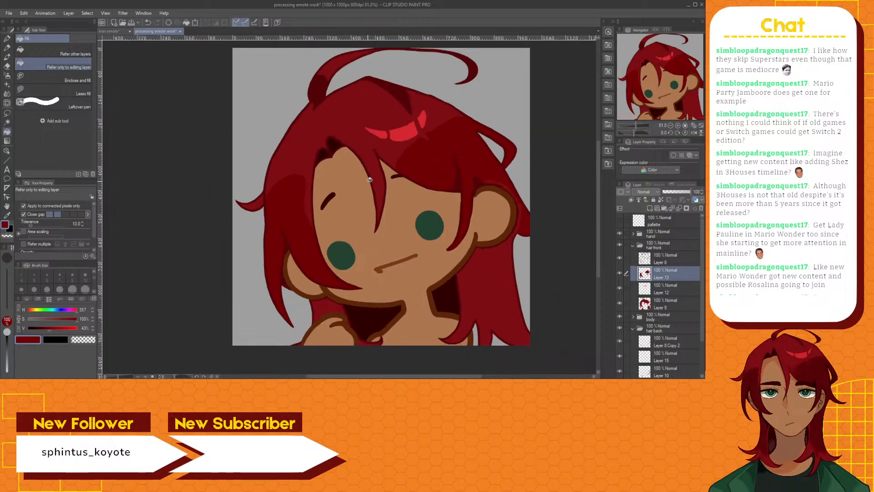
scroll(370, 180, "down", 1)
scroll(371, 181, "up", 1)
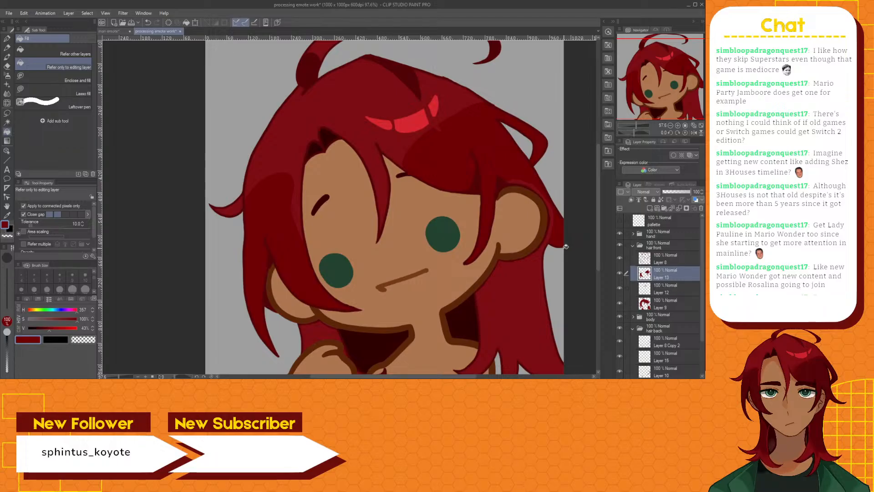
Check what Layer 10 in the hair back folder holds by hiding and showing it, and make Layer 15 active
scroll(664, 339, "down", 3)
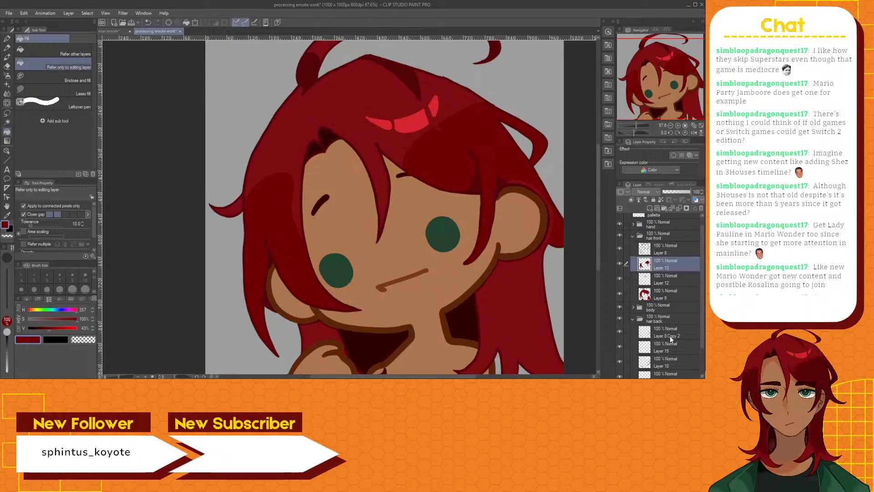
left_click(669, 330)
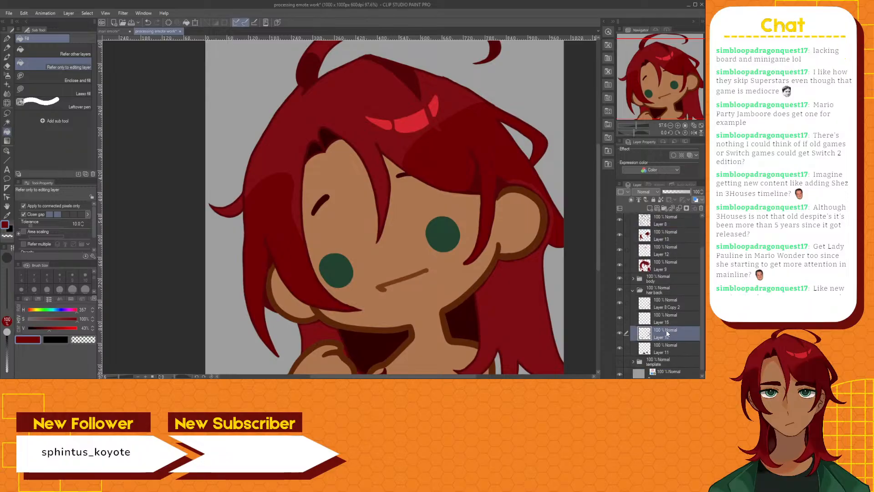
left_click(619, 330)
left_click(619, 332)
left_click(662, 315)
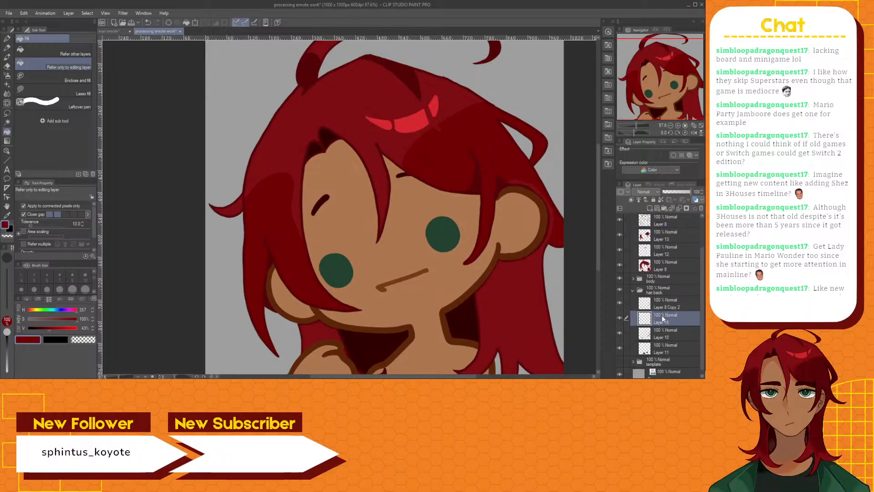
Paint dark red shading over the lighter hair strip along the outer side of the ear on Layer 15 with the Brush pen
scroll(323, 142, "up", 4)
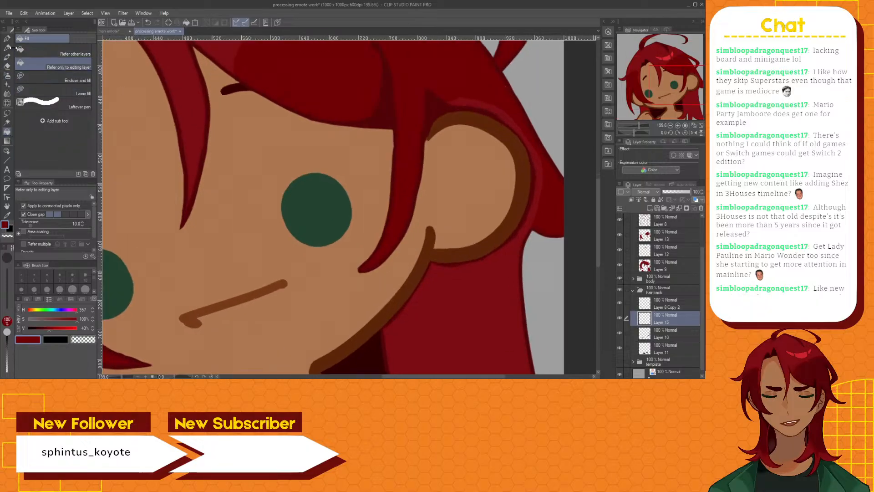
key("b")
scroll(525, 134, "up", 1)
scroll(525, 134, "up", 1)
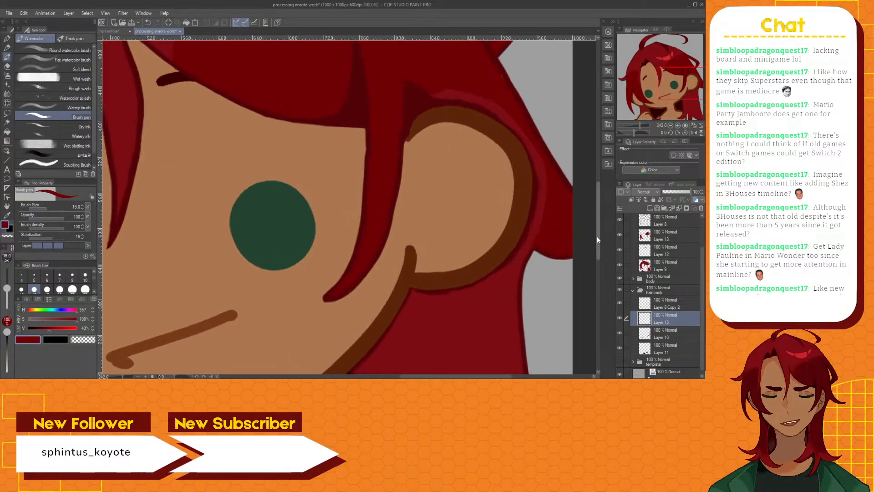
left_click_drag(597, 237, 595, 212)
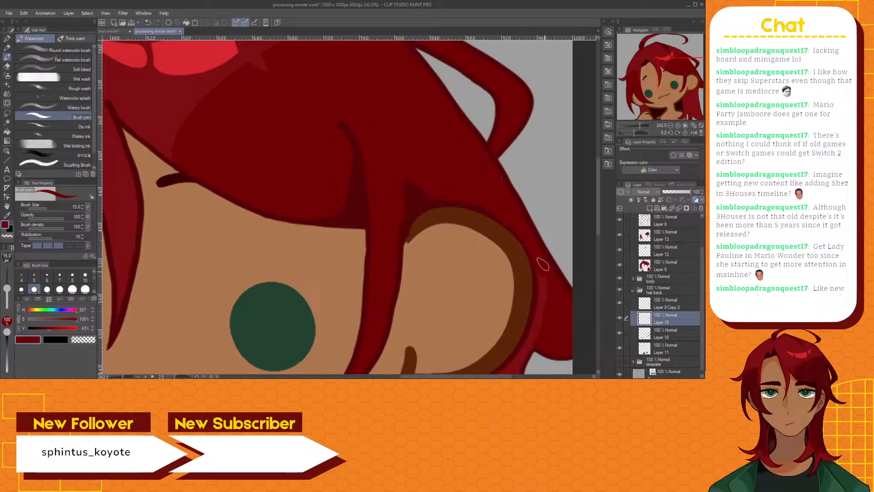
mouse_move(540, 278)
left_mouse_down()
mouse_move(541, 319)
mouse_move(539, 296)
left_mouse_up()
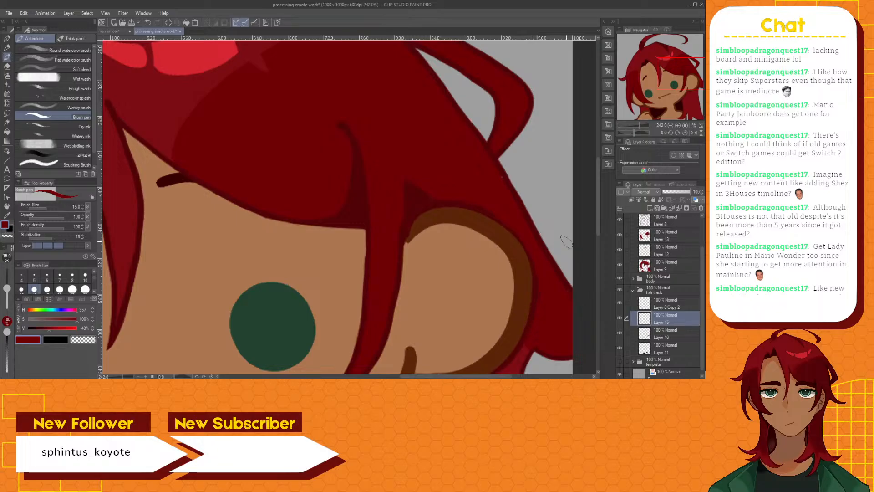
mouse_move(597, 213)
left_mouse_down()
mouse_move(597, 247)
mouse_move(596, 229)
left_mouse_up()
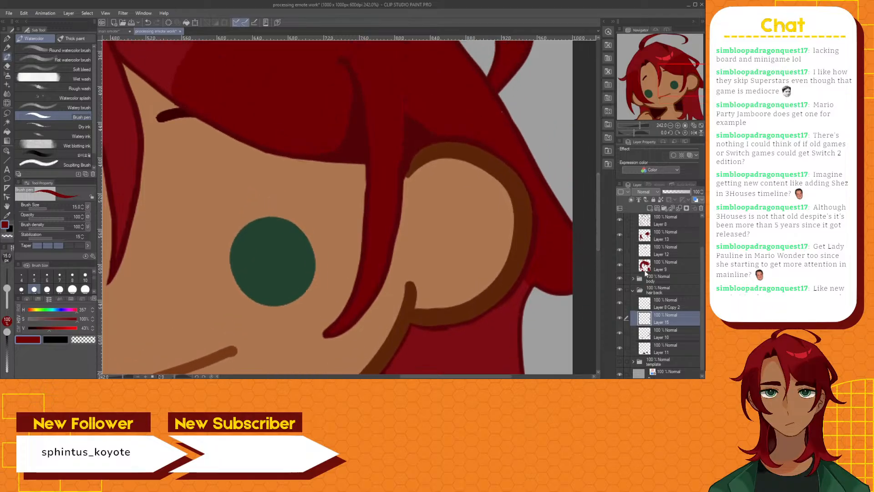
Switch to Layer 13 and examine the hair shading around the ear up close and from farther out
scroll(664, 251, "up", 1)
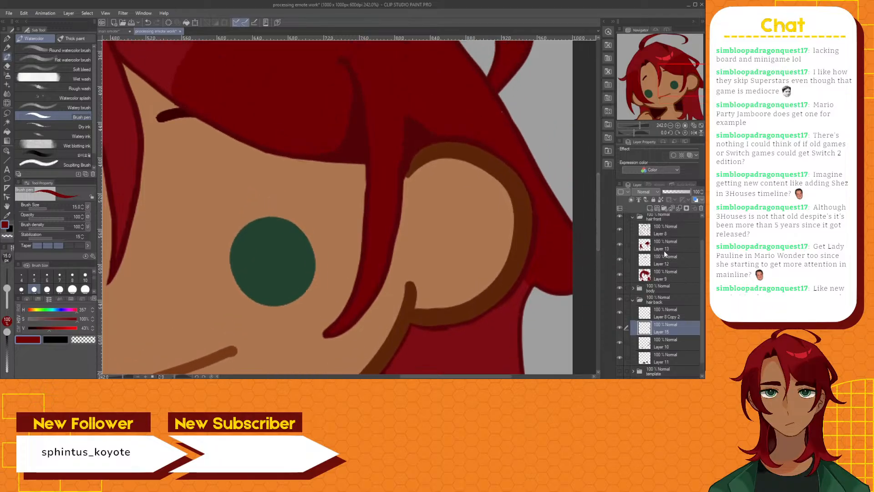
left_click(664, 249)
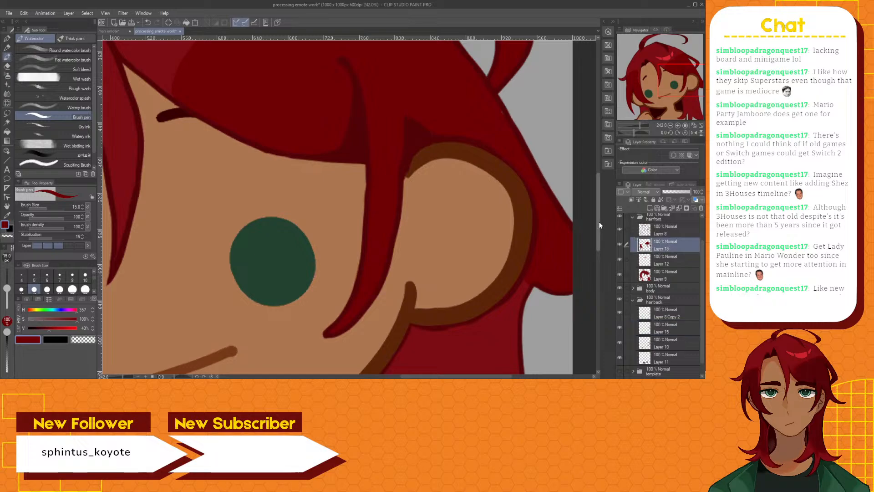
left_click_drag(599, 221, 600, 217)
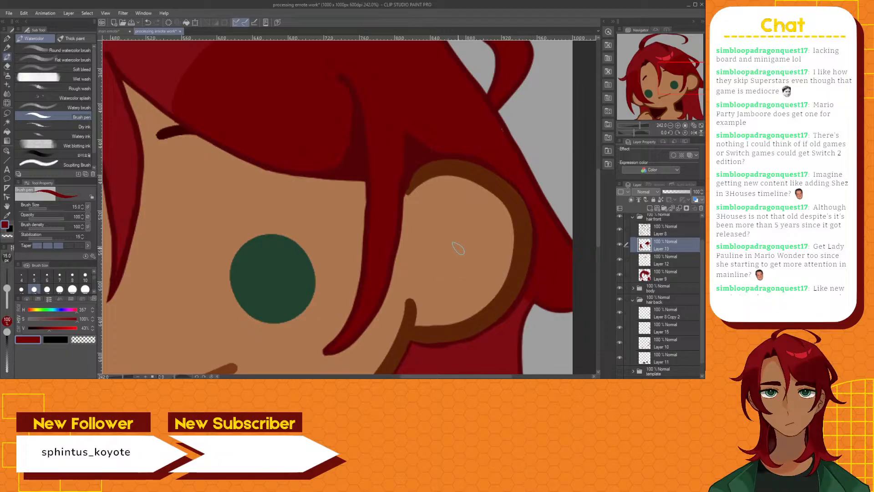
scroll(465, 192, "down", 3)
scroll(465, 193, "up", 3)
scroll(490, 146, "down", 4)
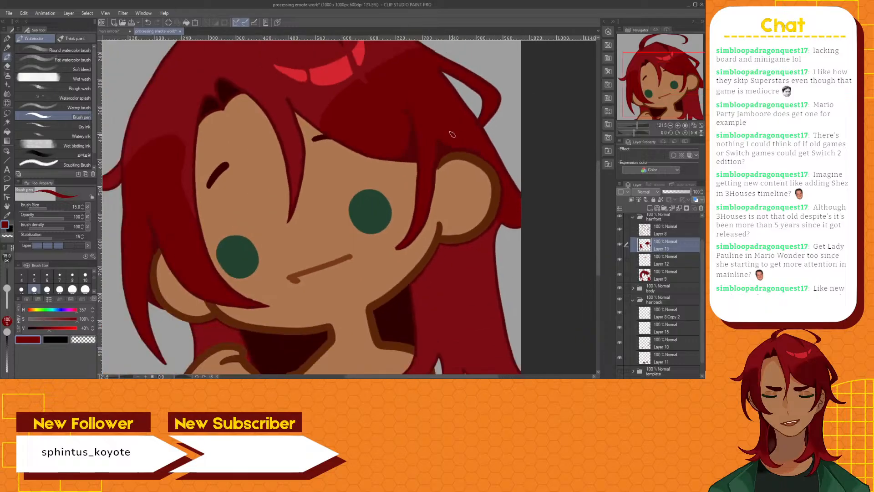
scroll(451, 133, "down", 1)
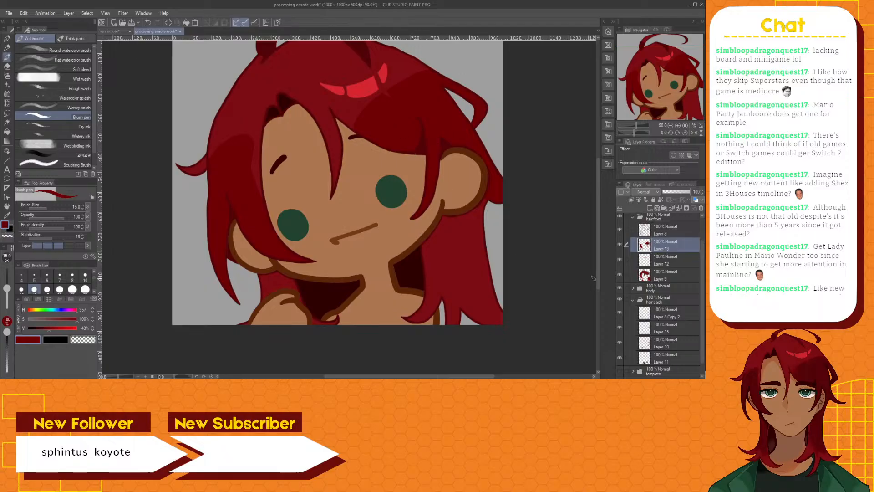
Outline the shadow shape on the lower back hair beside the neck in dark red with the Brush pen on Layer 13
scroll(597, 272, "down", 1)
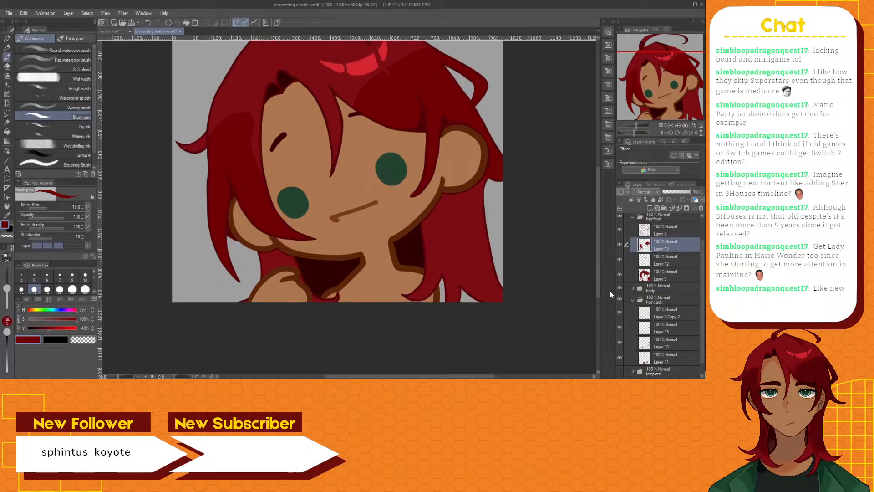
left_click(668, 343)
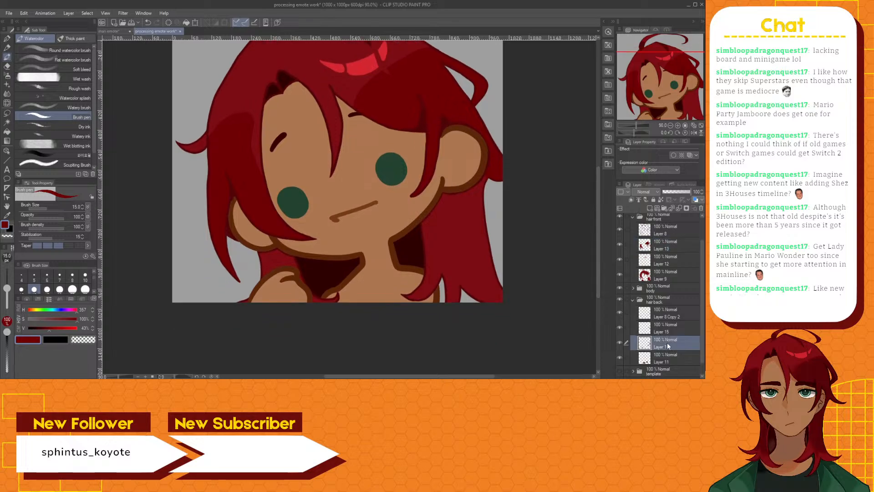
scroll(547, 285, "up", 5)
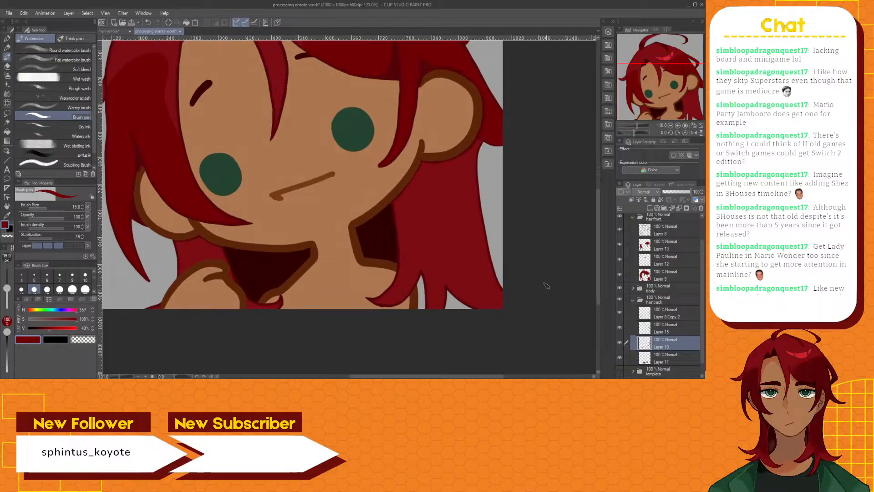
left_click(671, 244)
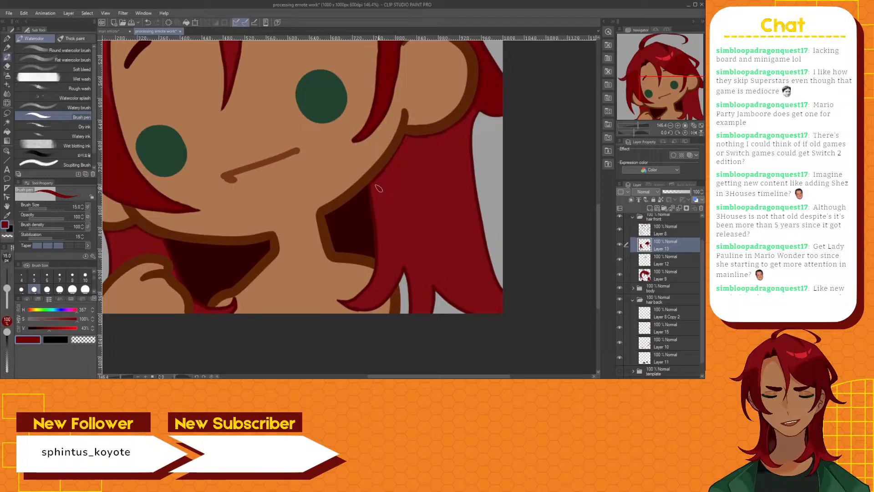
left_click_drag(377, 190, 380, 205)
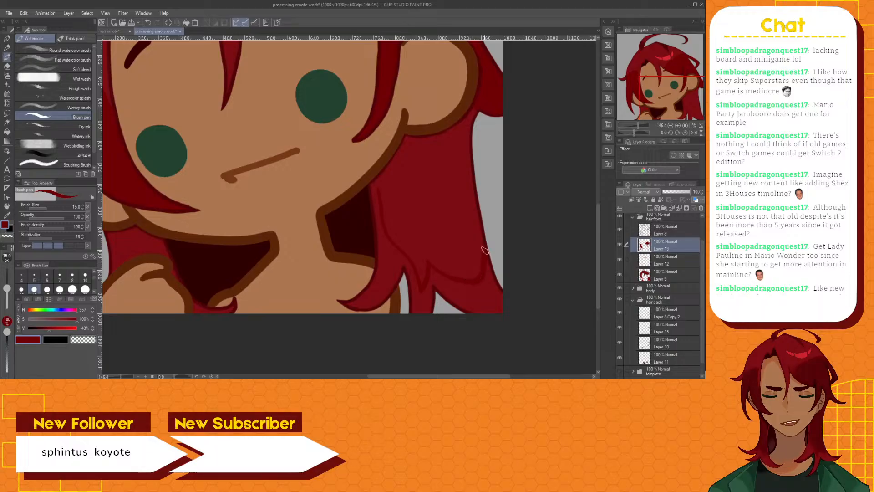
Make Layer 15 active and check the back hair with Layer 10 hidden and shown
left_click(633, 329)
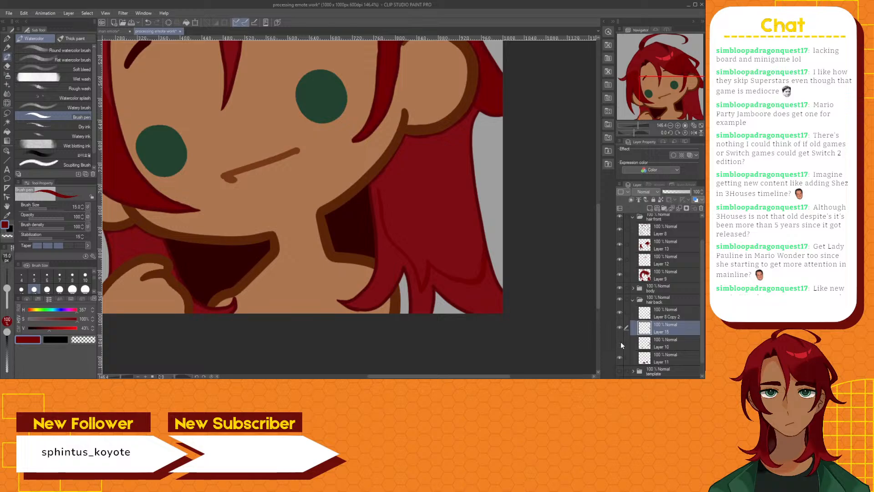
left_click(621, 342)
left_click(620, 342)
Try to auto-select the back hair inside the shadow outline, referring to all layers, and clear the selection
scroll(391, 182, "up", 1)
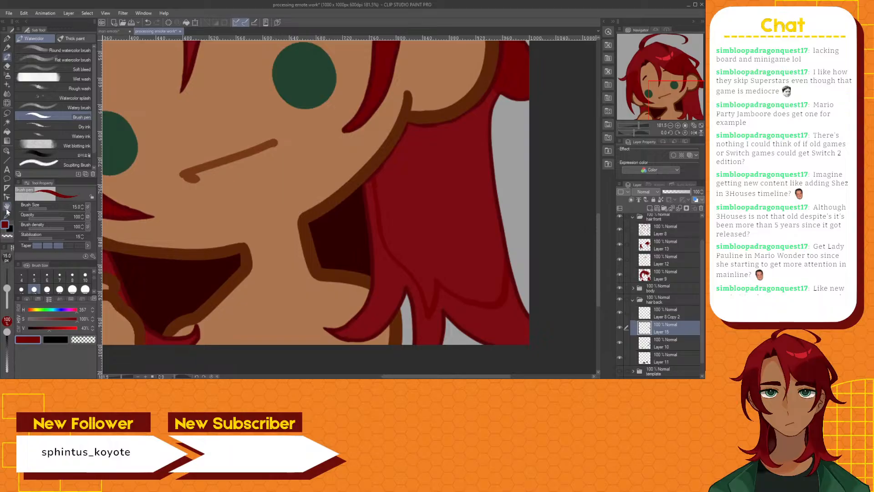
left_click(7, 122)
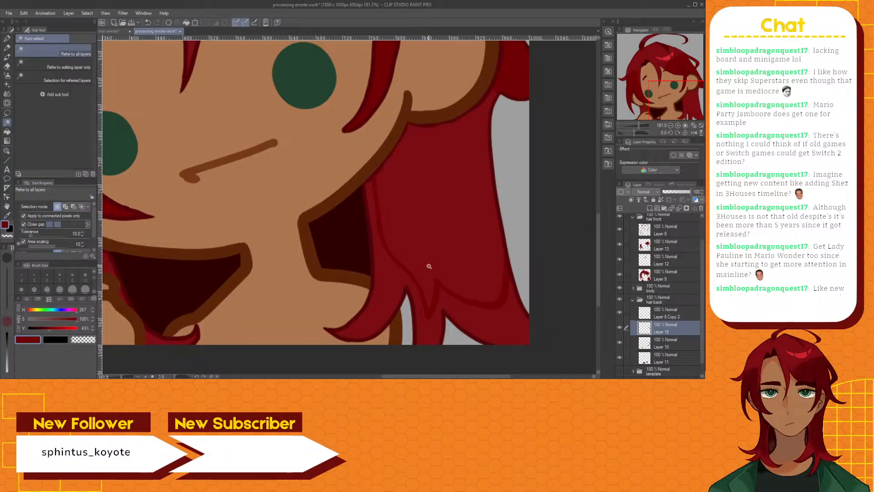
left_click(428, 238)
scroll(434, 238, "down", 2)
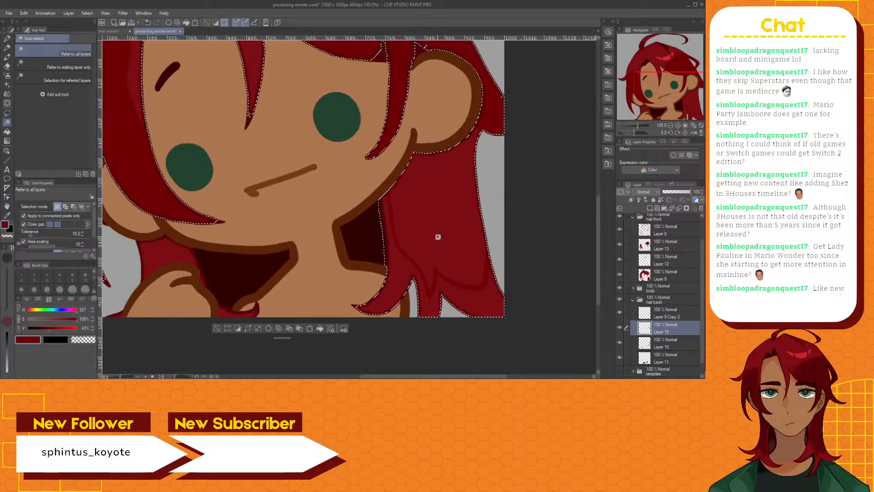
scroll(438, 237, "down", 1)
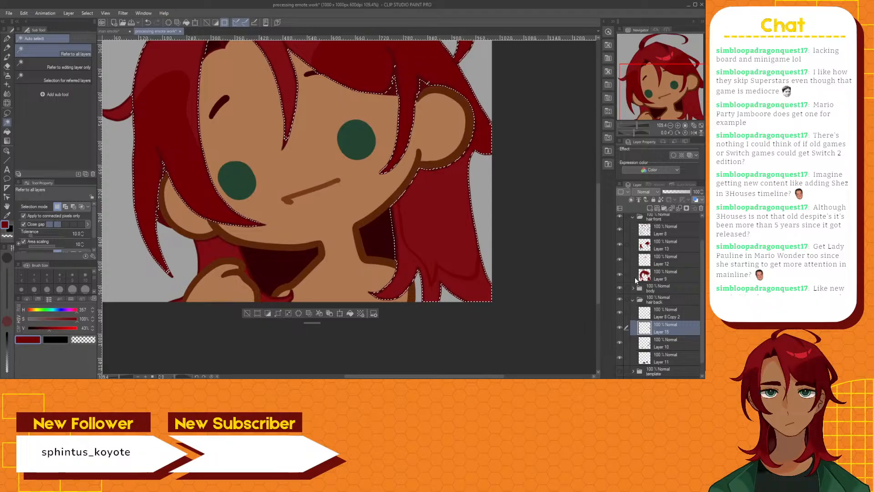
scroll(458, 194, "up", 2)
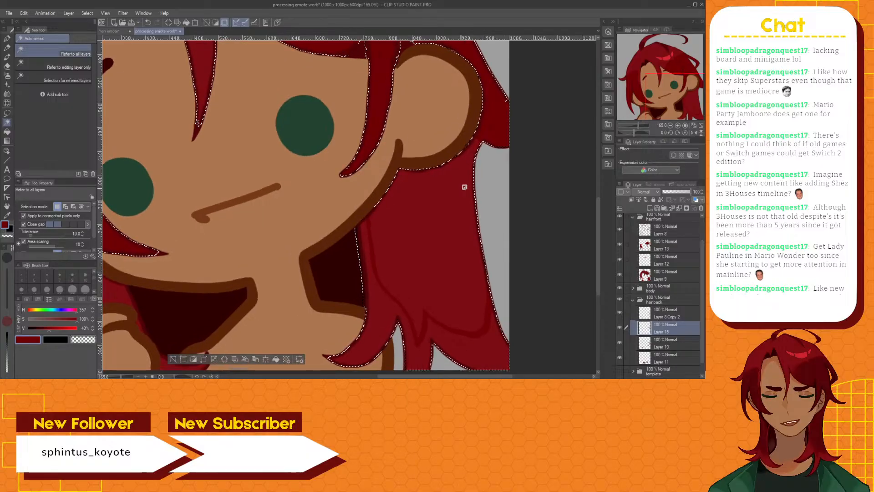
scroll(464, 187, "up", 3)
scroll(455, 197, "down", 2)
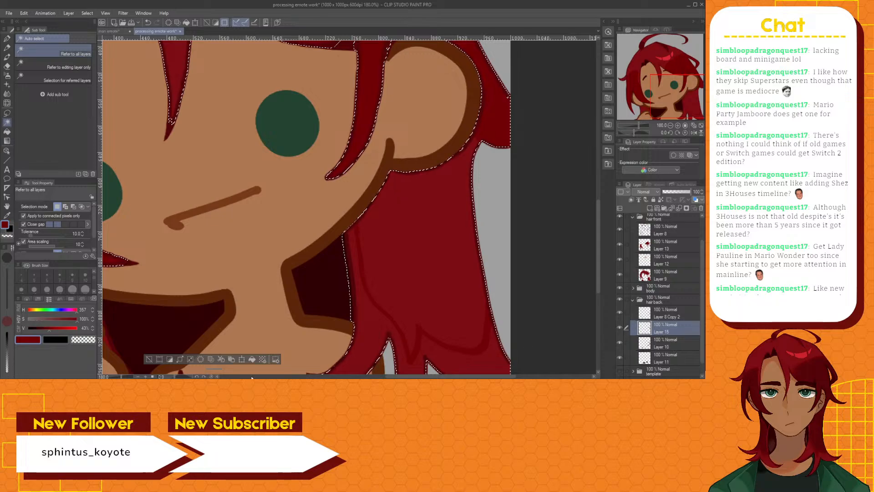
left_click(162, 358)
Auto-select the shadow outline on Layer 13, referring to the editing layer only, and add a new raster layer above it
left_click(73, 59)
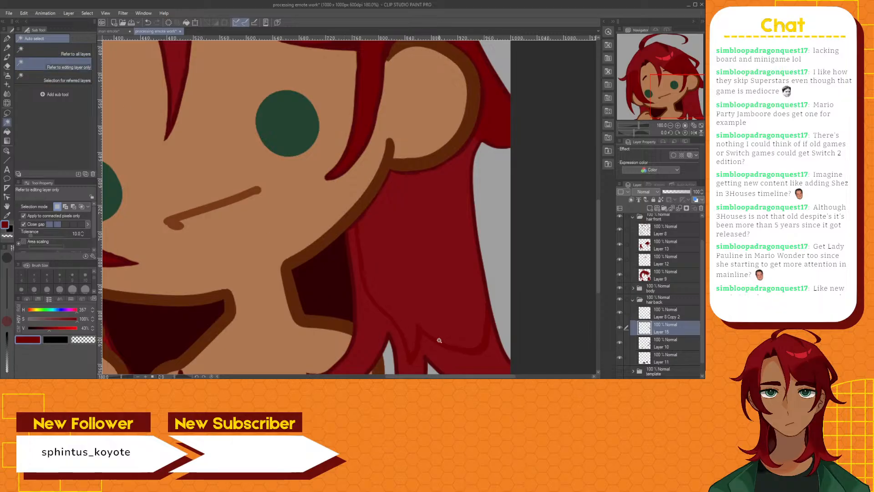
left_click(675, 262)
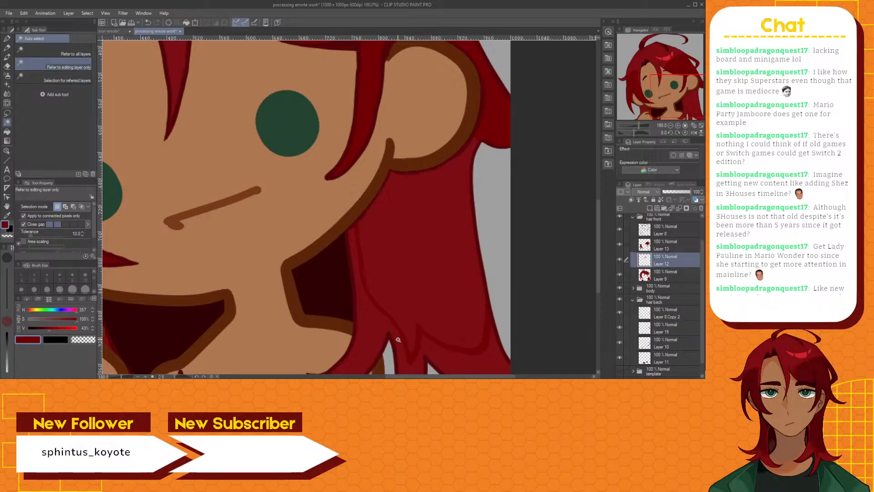
left_click(665, 244)
left_click(406, 335)
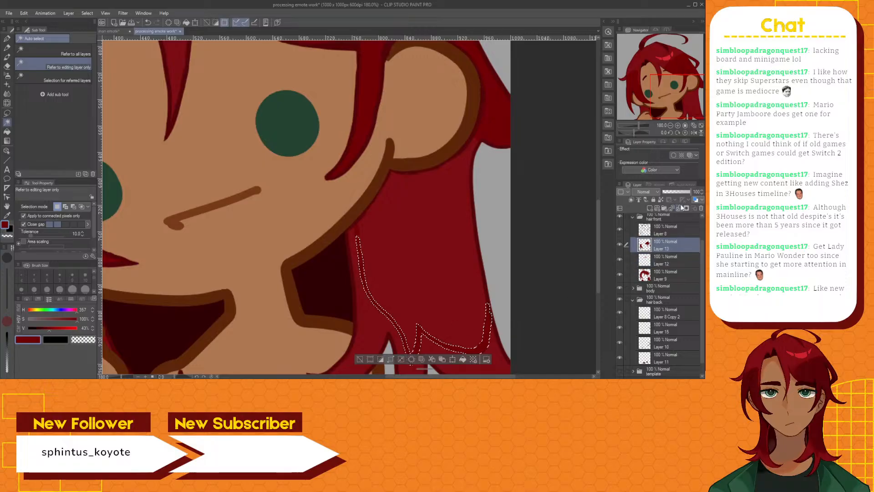
left_click(650, 209)
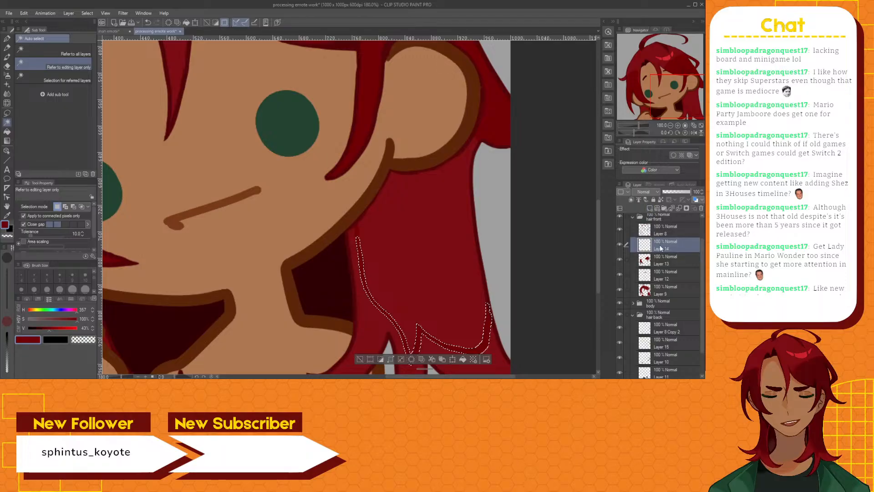
Invert the selection and paint a black line along the outer edge of the shadow outline on Layer 14 with the Brush pen
key("x")
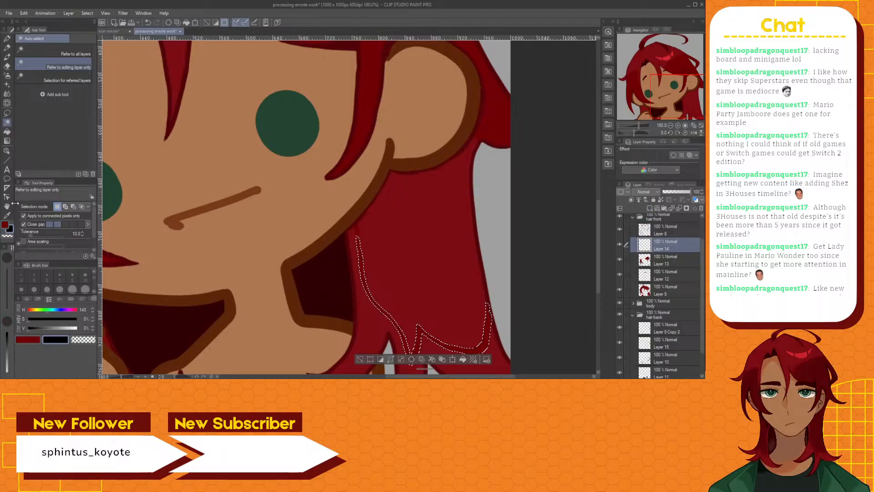
left_click(7, 57)
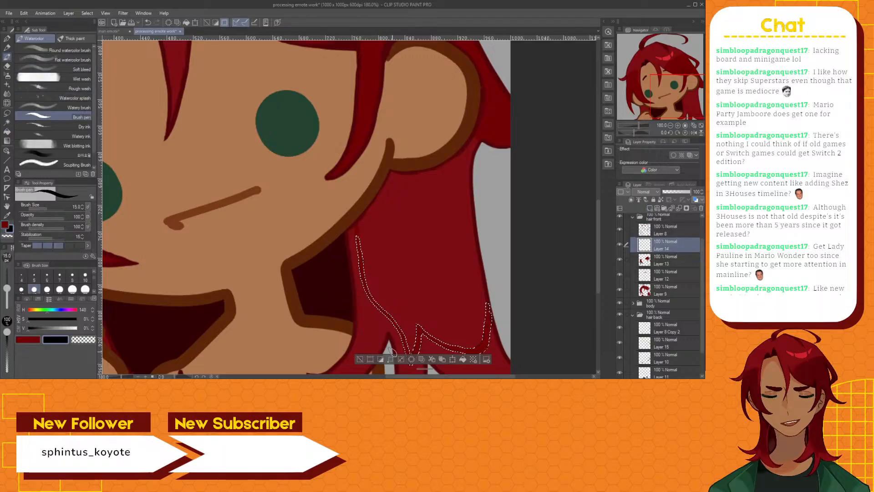
left_click(400, 359)
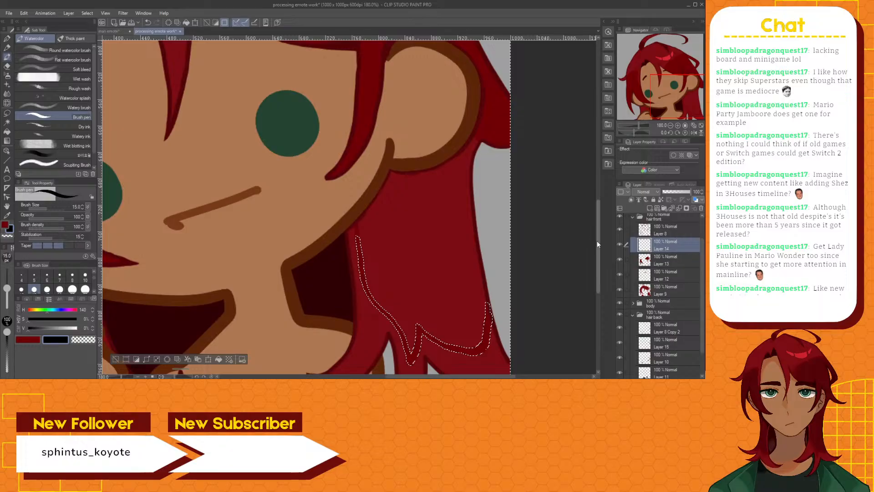
left_click_drag(597, 241, 595, 259)
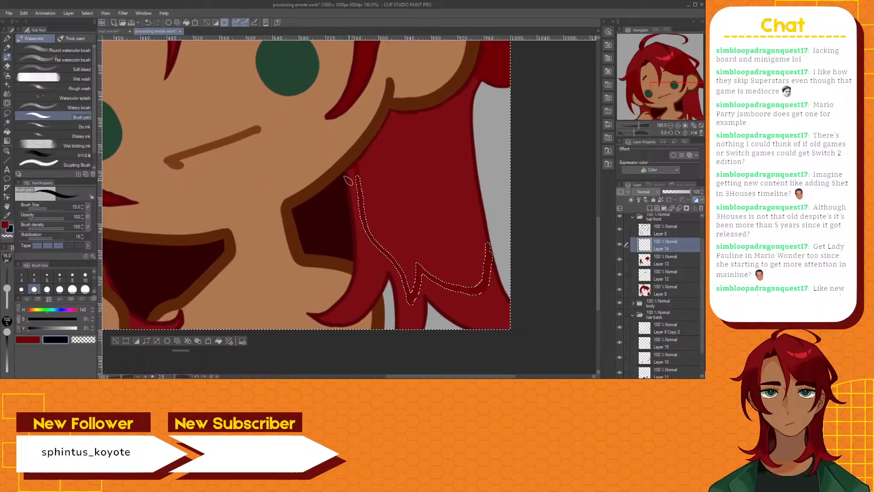
mouse_move(355, 178)
left_mouse_down()
mouse_move(359, 226)
mouse_move(379, 251)
mouse_move(365, 239)
mouse_move(396, 271)
mouse_move(407, 304)
mouse_move(421, 283)
left_mouse_up()
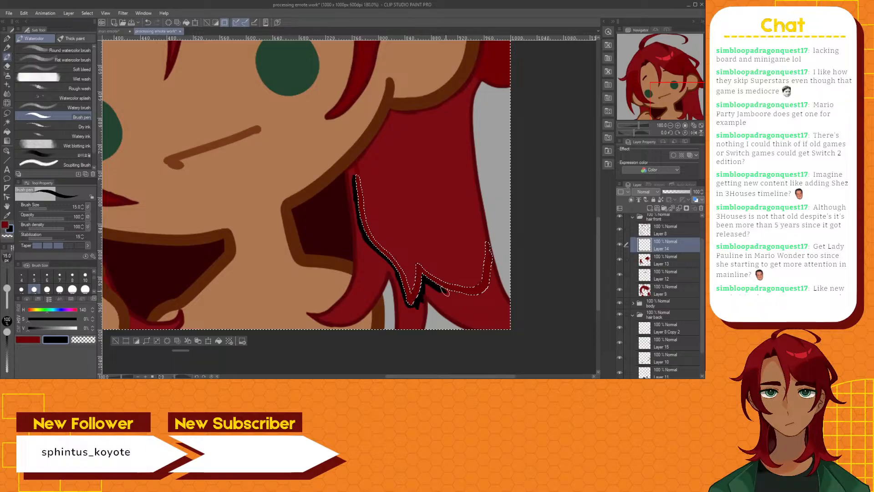
mouse_move(470, 295)
left_mouse_down()
mouse_move(490, 290)
mouse_move(492, 274)
left_mouse_up()
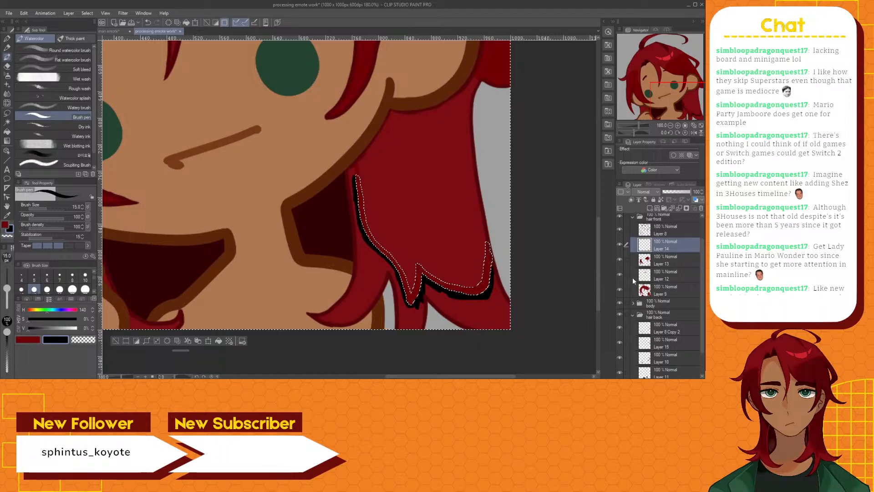
Try to extend the black line up to the jaw on Layer 15, painting outside a small auto-selected area with the Brush pen
scroll(655, 327, "down", 2)
left_click(662, 324)
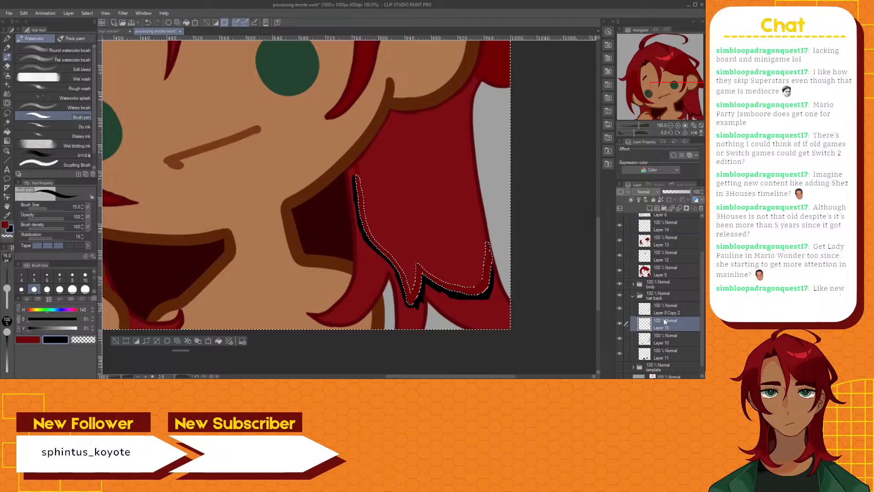
left_click(7, 122)
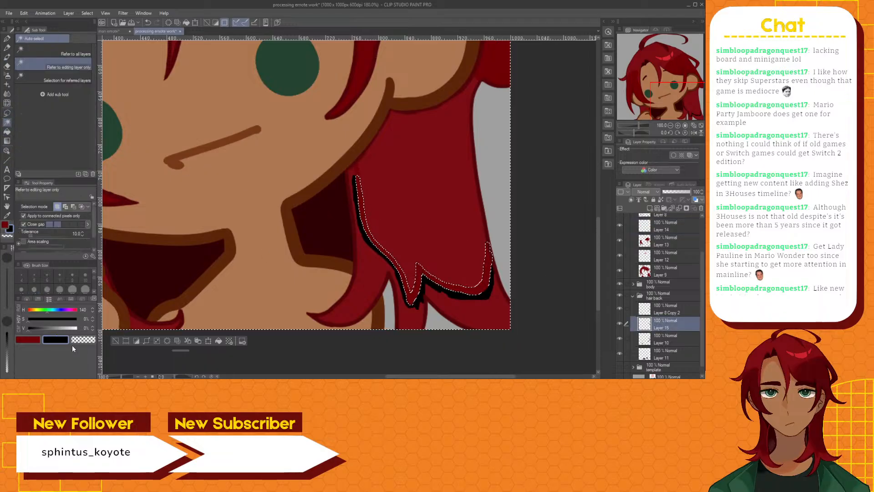
left_click(116, 341)
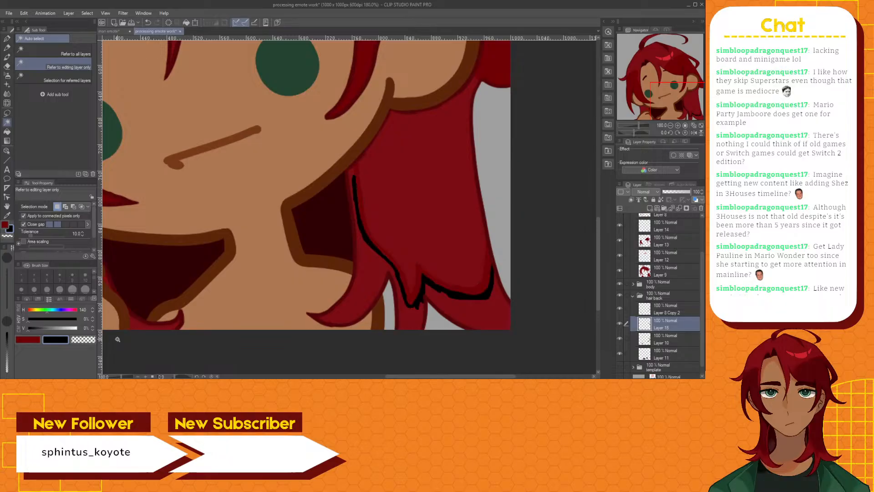
left_click(357, 169)
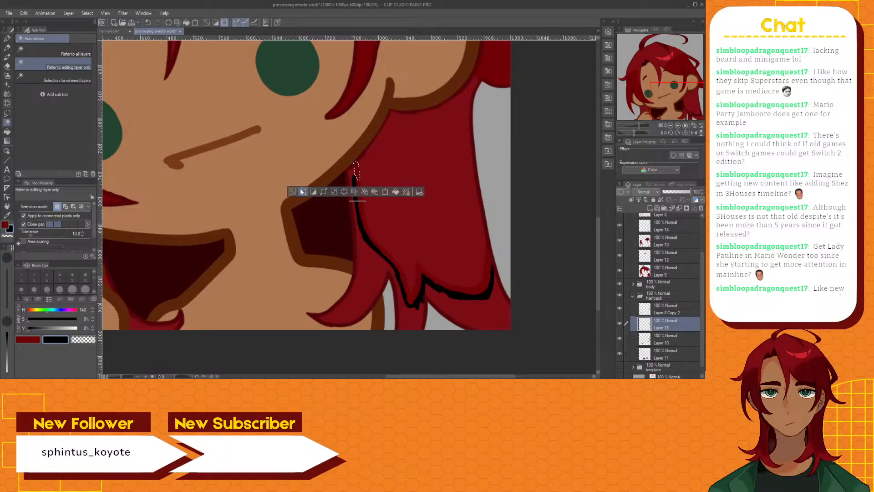
left_click(313, 192)
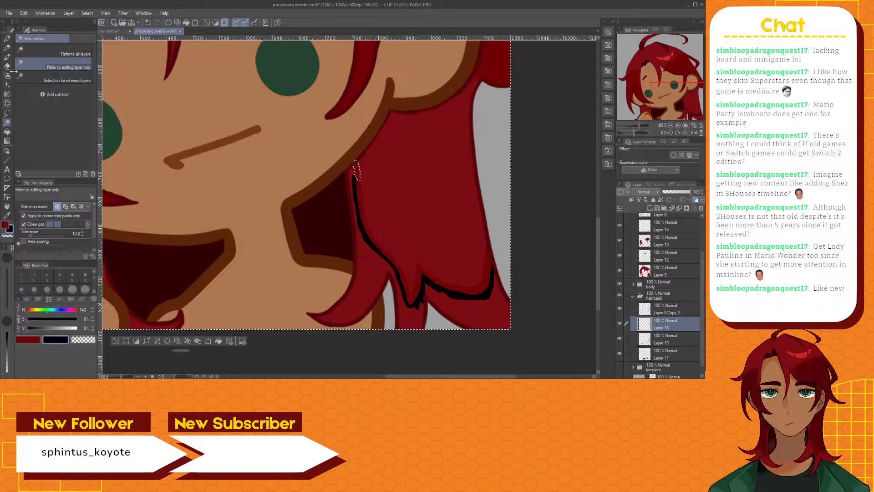
left_click(7, 57)
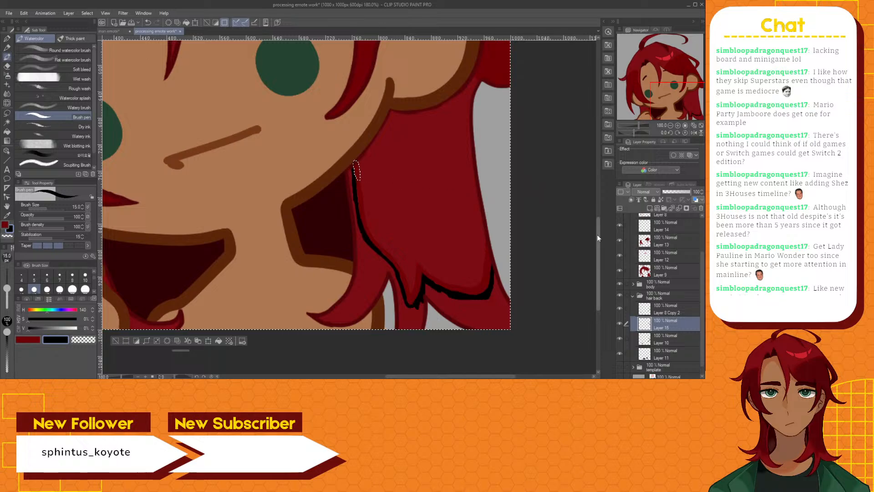
scroll(408, 255, "up", 5)
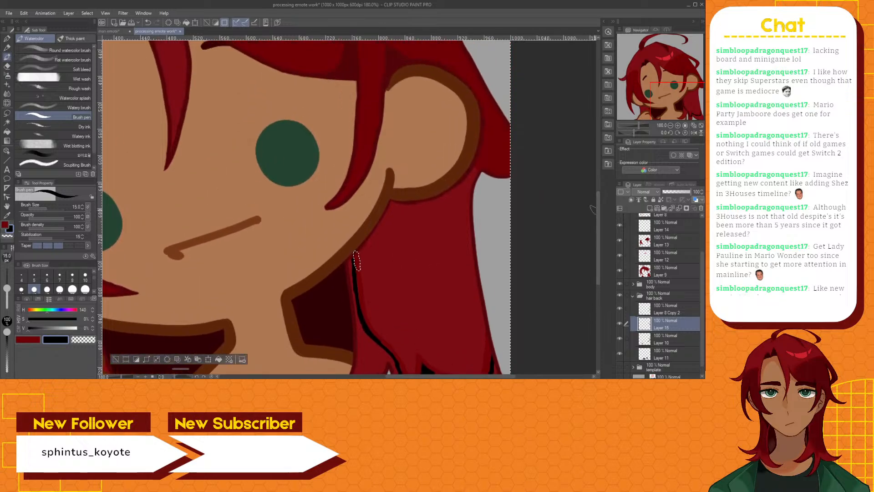
Try to paint black at the hair gap below the ear on Layer 15, outside the auto-selected strip around the ear
left_click(6, 123)
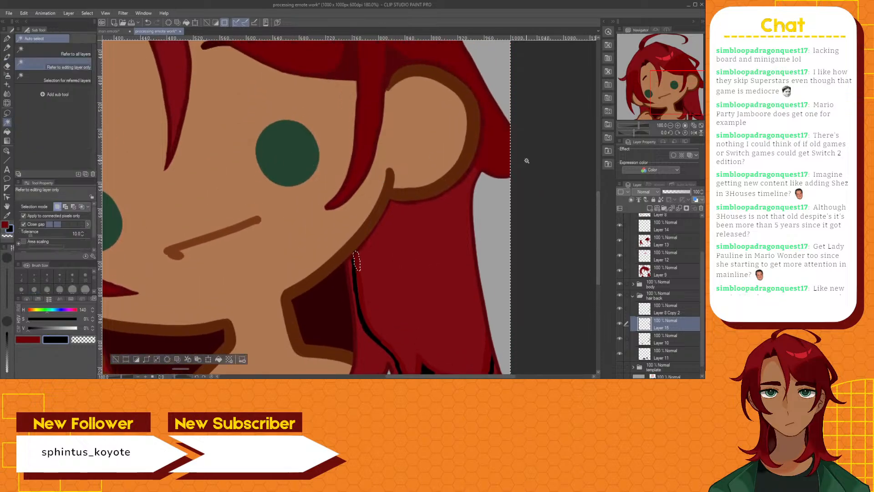
left_click(116, 359)
left_click(469, 168)
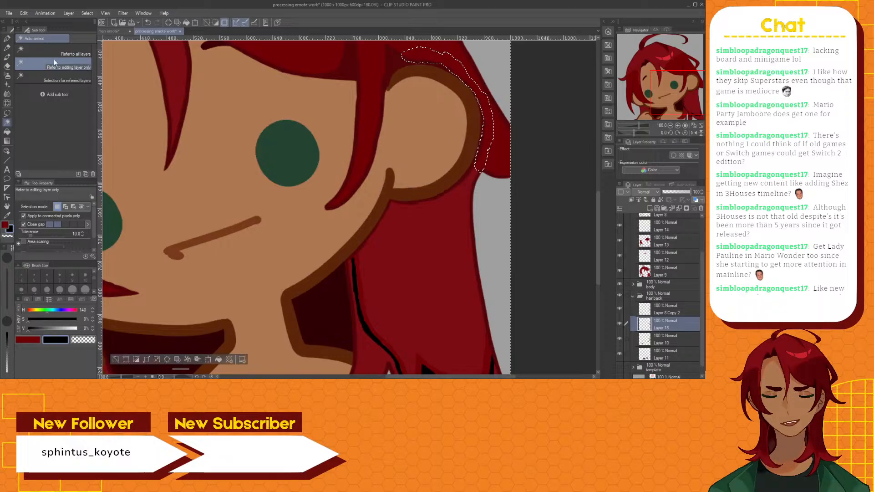
left_click(7, 58)
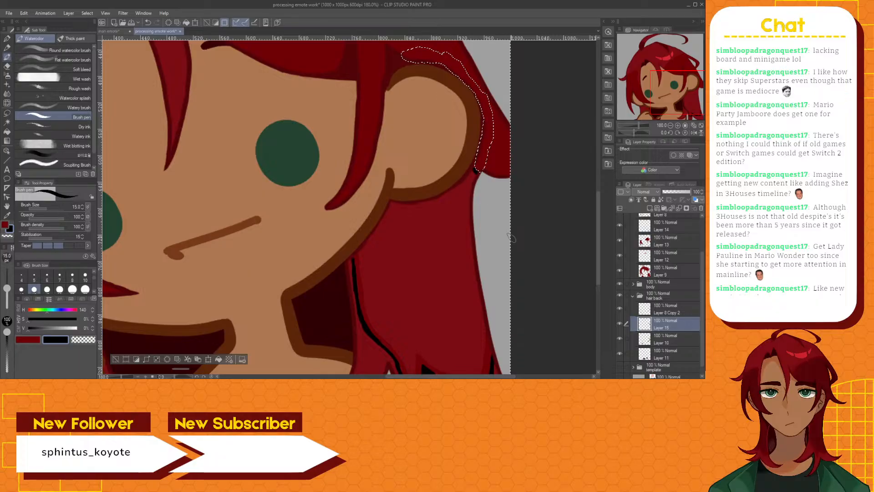
left_click_drag(597, 279, 600, 289)
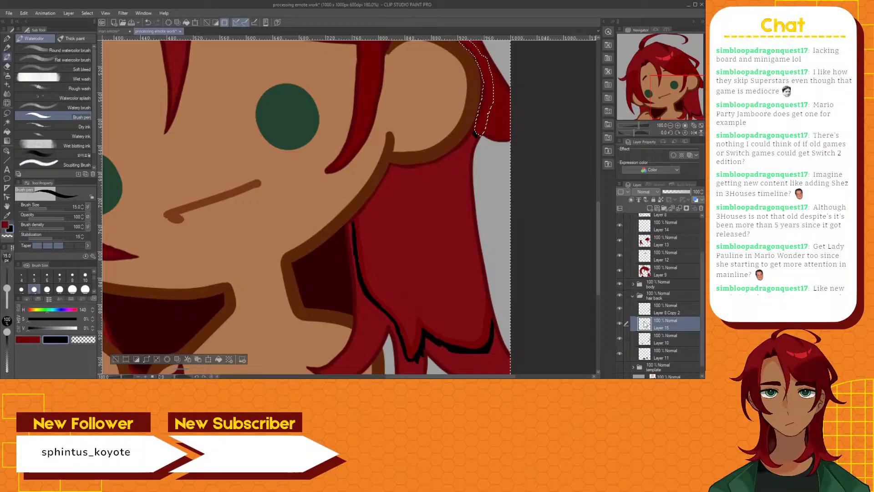
Check the drawing with the hair back folder hidden and shown, and undo the black touch-ups on Layer 15
left_click(621, 294)
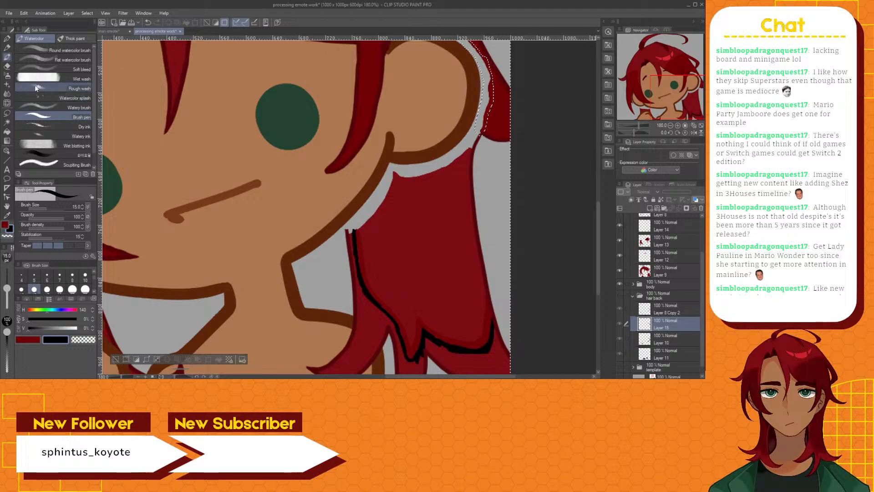
left_click(7, 122)
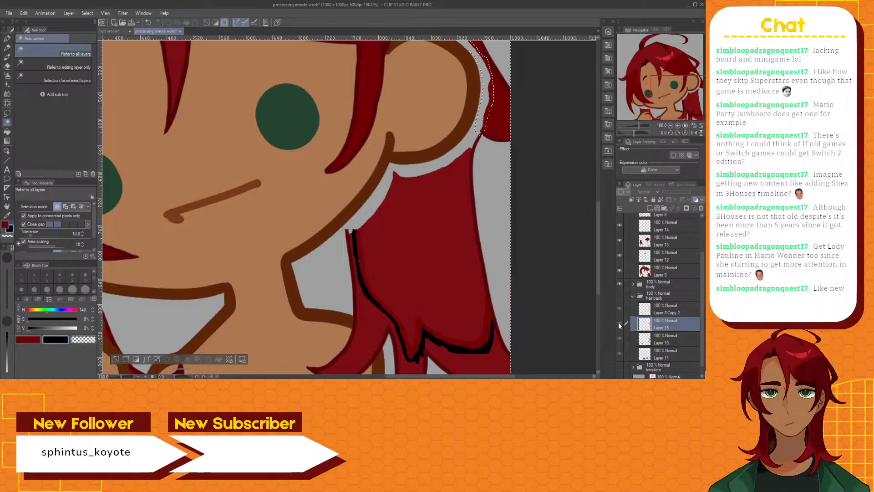
left_click(619, 296)
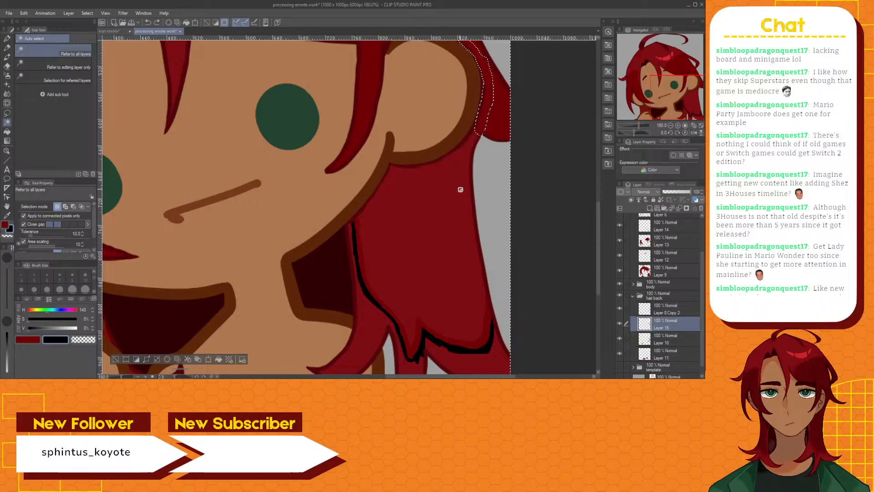
key("ctrl+z")
key("ctrl+z")
key("ctrl+z")
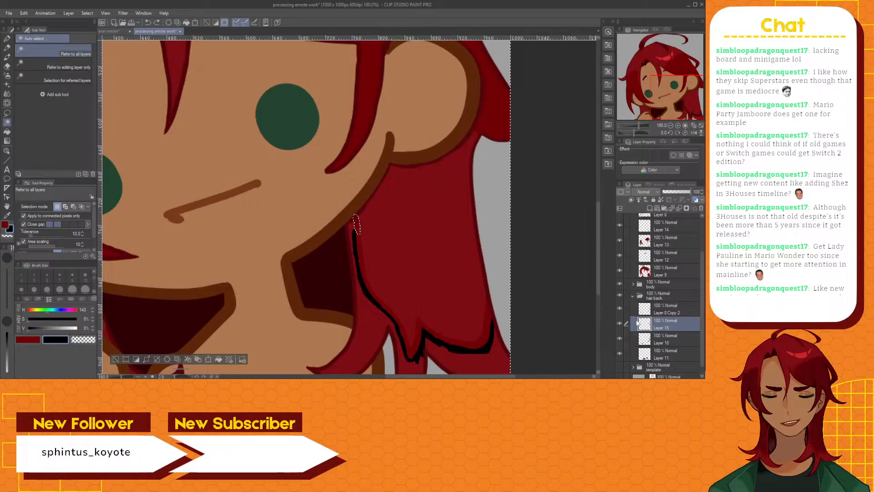
Hide the hair back folder, make Layer 13 active and auto-select the hair section inside the black line, referring to all layers
left_click(619, 295)
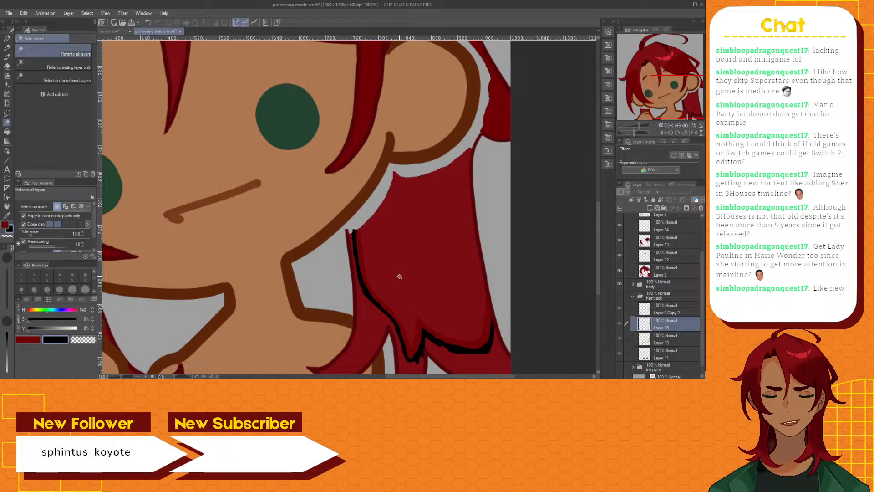
left_click(416, 276)
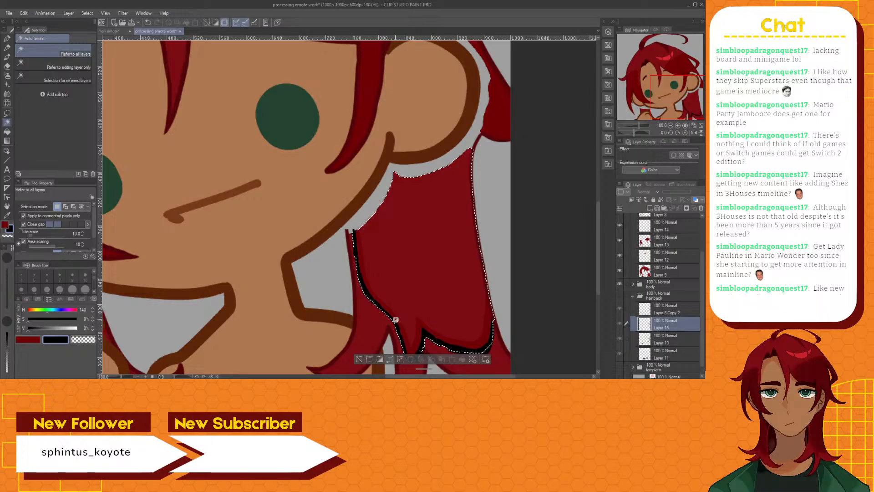
scroll(660, 249, "up", 1)
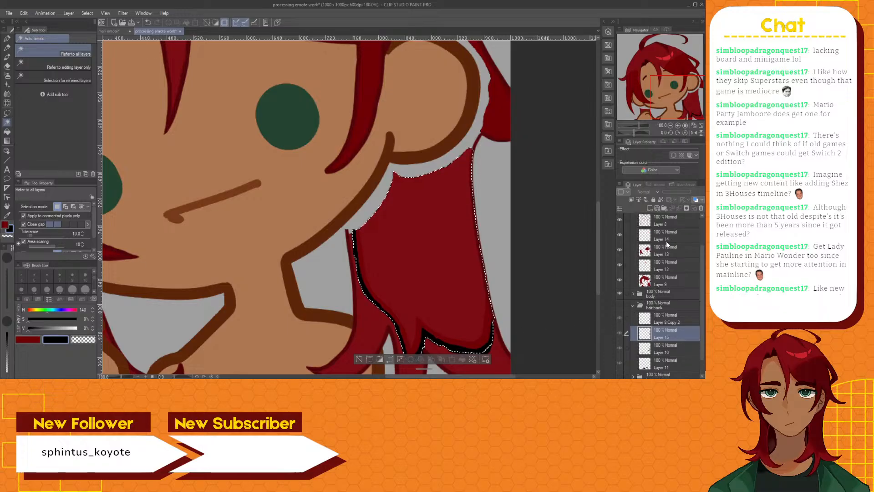
left_click(668, 253)
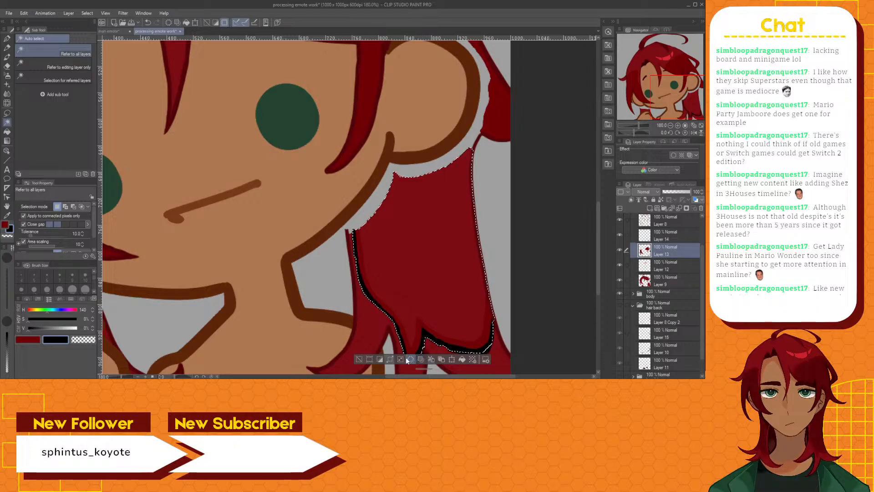
key("ctrl+d")
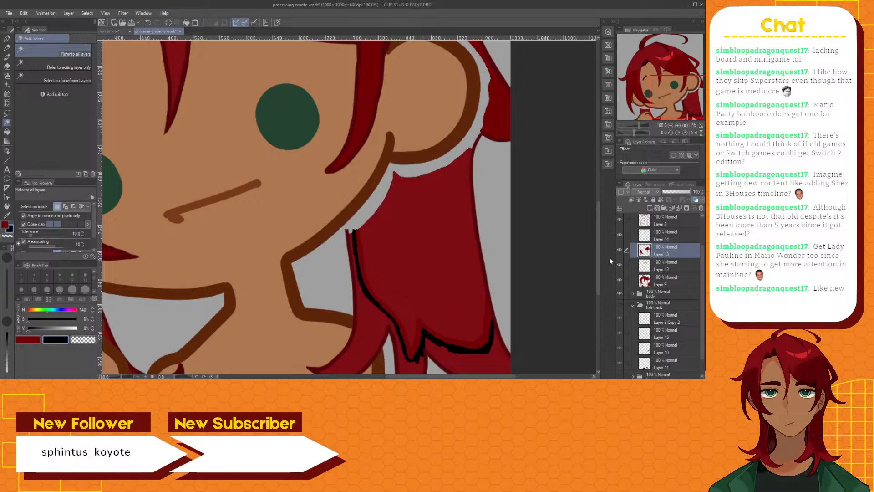
scroll(597, 249, "down", 3)
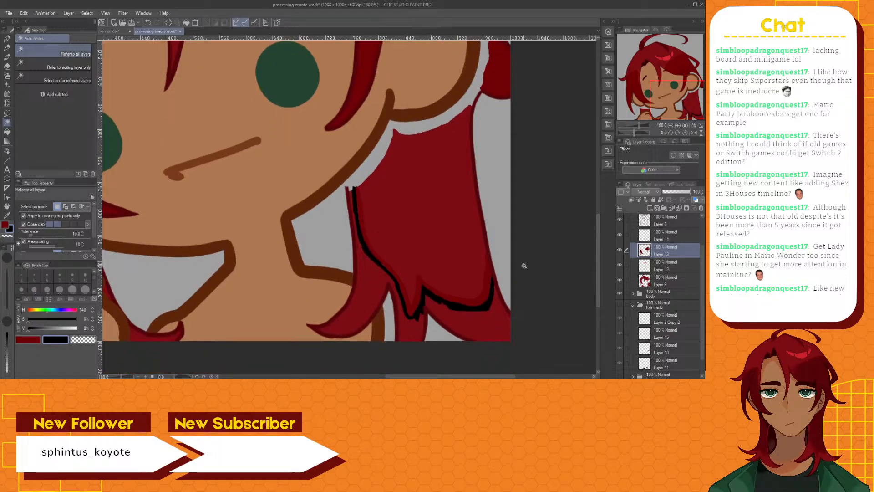
left_click(451, 210)
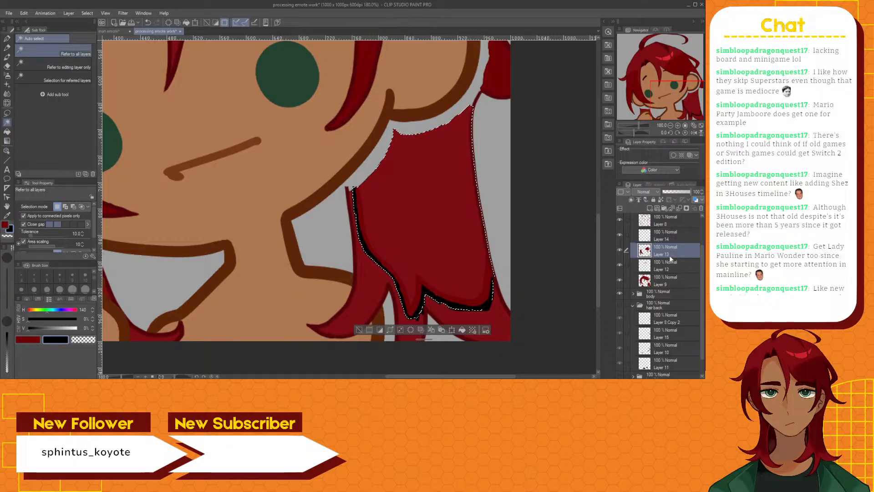
Check the selected hair section with Layer 14 hidden and shown, and make the hair back folder visible again
left_click(619, 235)
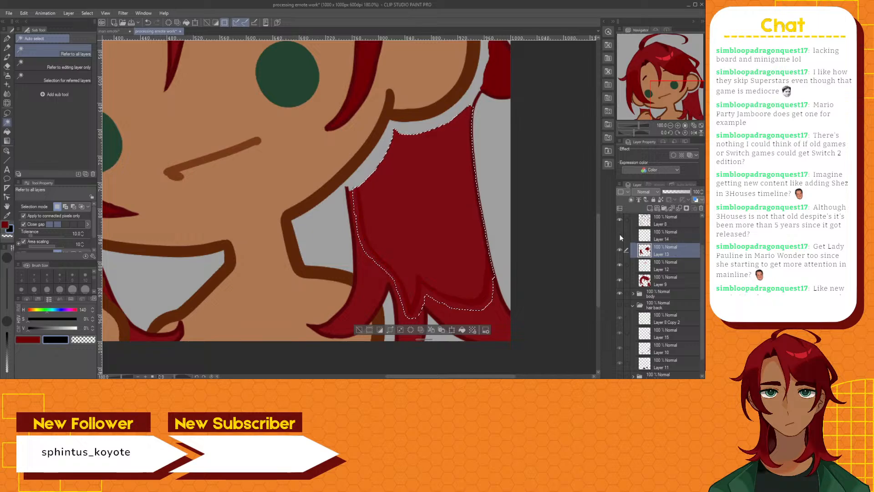
left_click(620, 234)
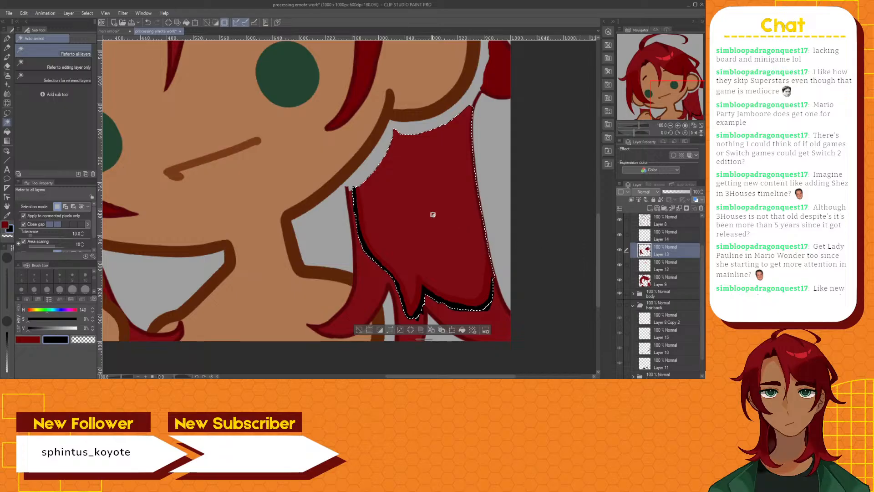
left_click(620, 305)
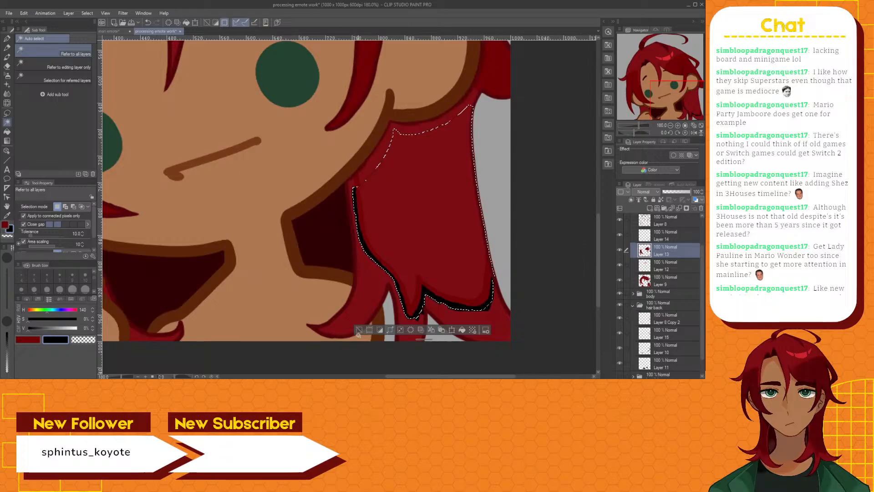
Try to auto-select the hair section inside the black line with the hair back folder visible, and clear the selection each time
left_click(423, 238)
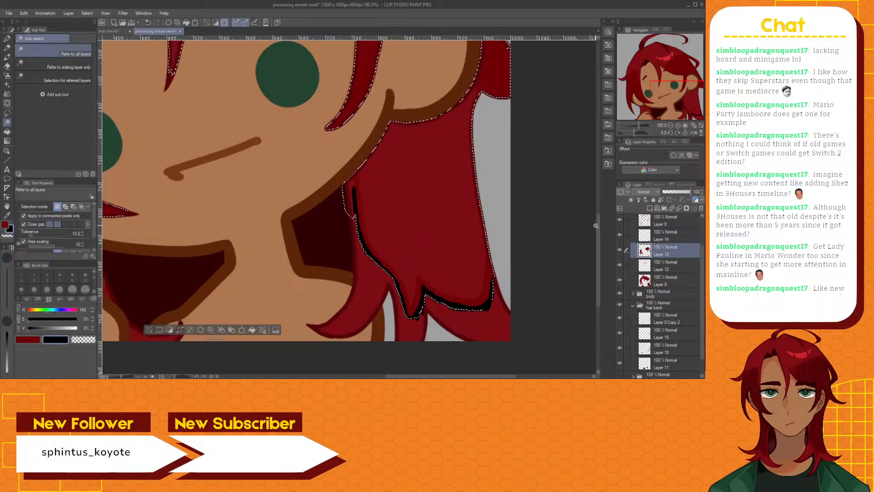
mouse_move(598, 225)
left_mouse_down()
mouse_move(600, 181)
mouse_move(604, 240)
left_mouse_up()
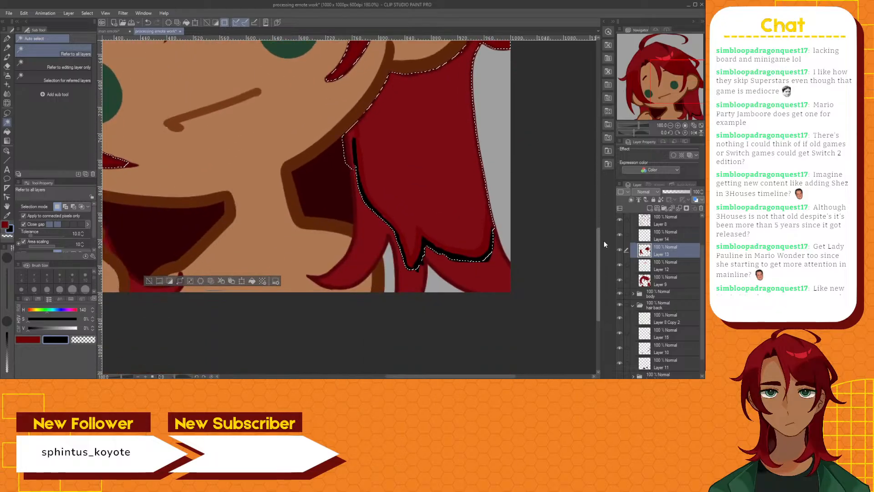
left_click(149, 280)
scroll(462, 200, "up", 4)
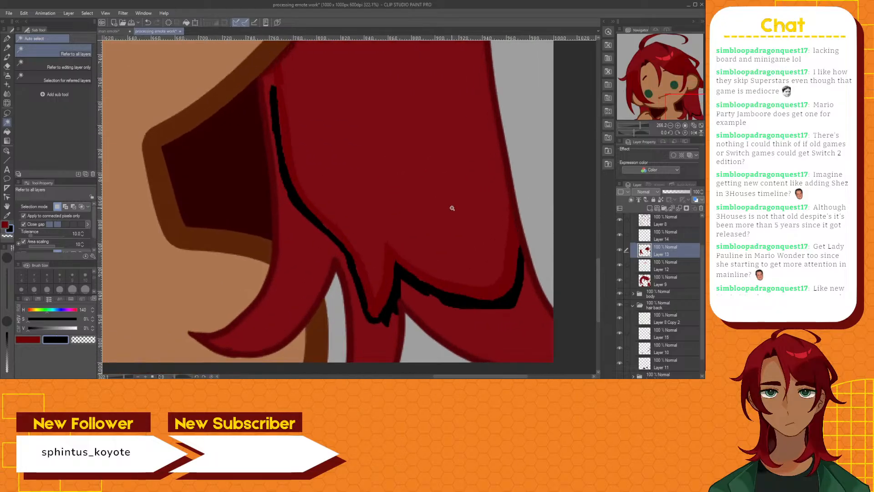
left_click(377, 194)
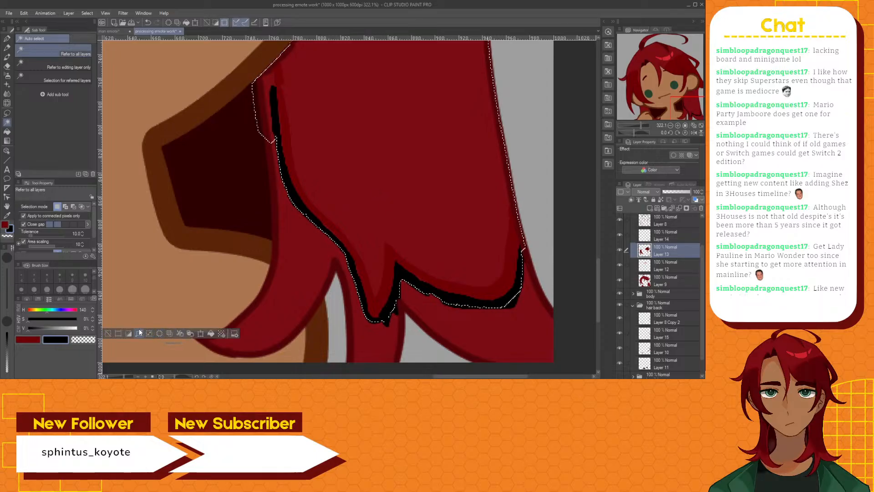
left_click(114, 333)
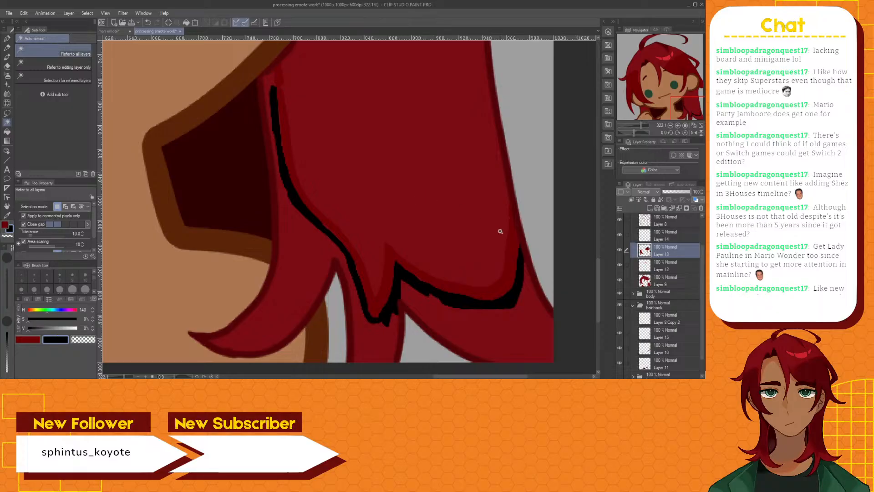
Compare the hair section below the ear with Layer 14 hidden and shown
left_click_drag(598, 271, 596, 244)
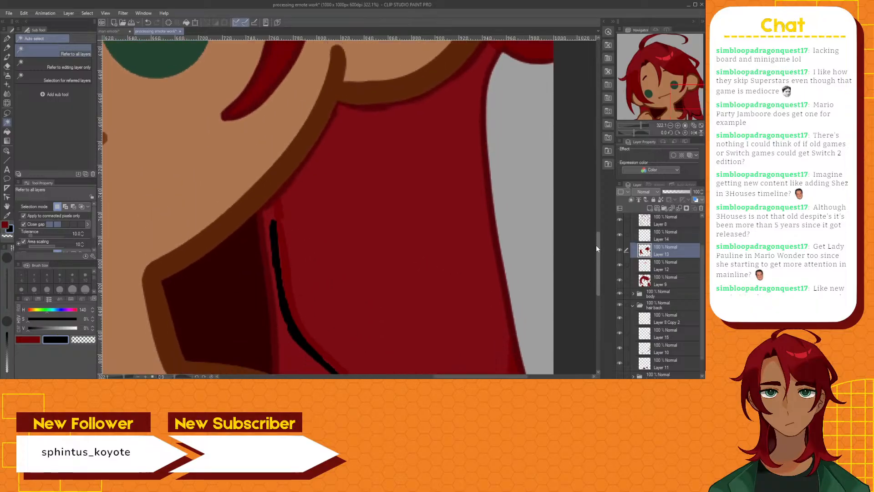
left_click(619, 234)
mouse_move(597, 240)
left_mouse_down()
mouse_move(600, 264)
mouse_move(600, 253)
left_mouse_up()
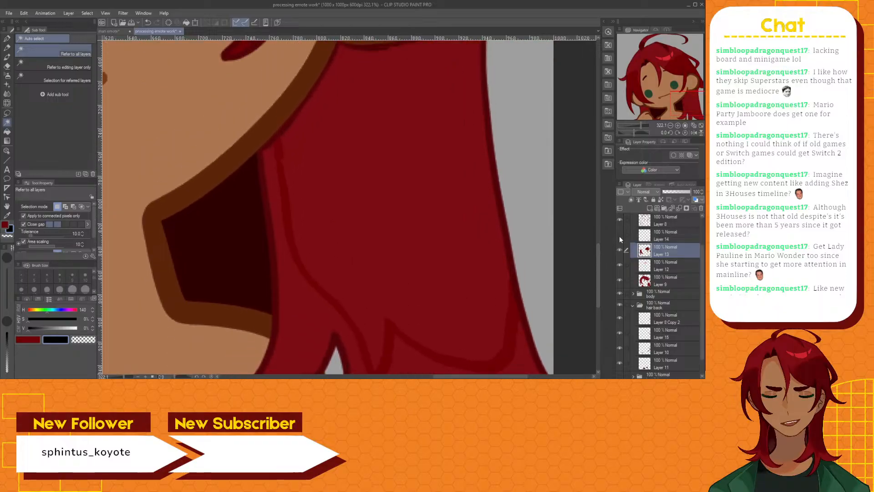
left_click(620, 236)
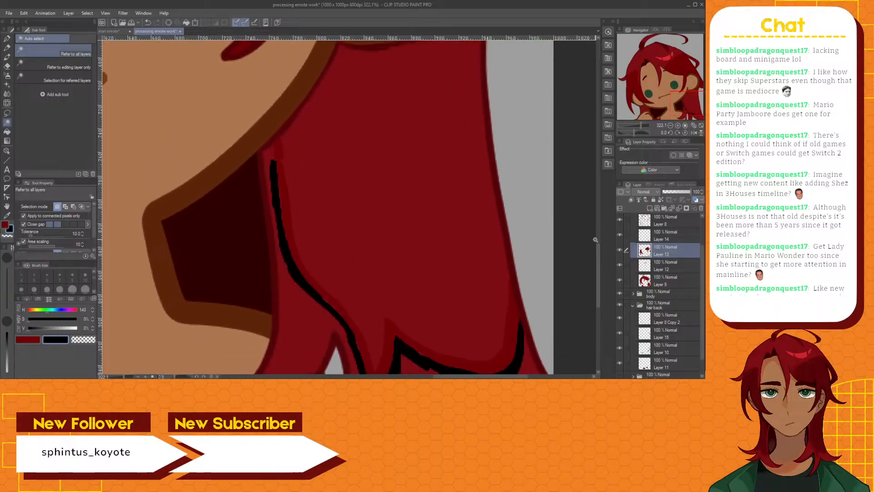
Hide the hair back folder, auto-select the hair section inside the black line, then hide Layer 13 and invert the selection
left_click(619, 305)
left_click(386, 303)
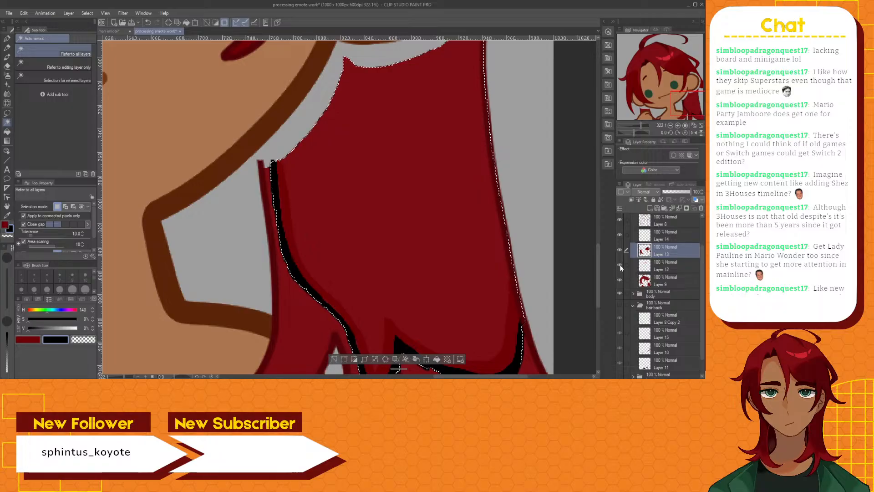
left_click(620, 250)
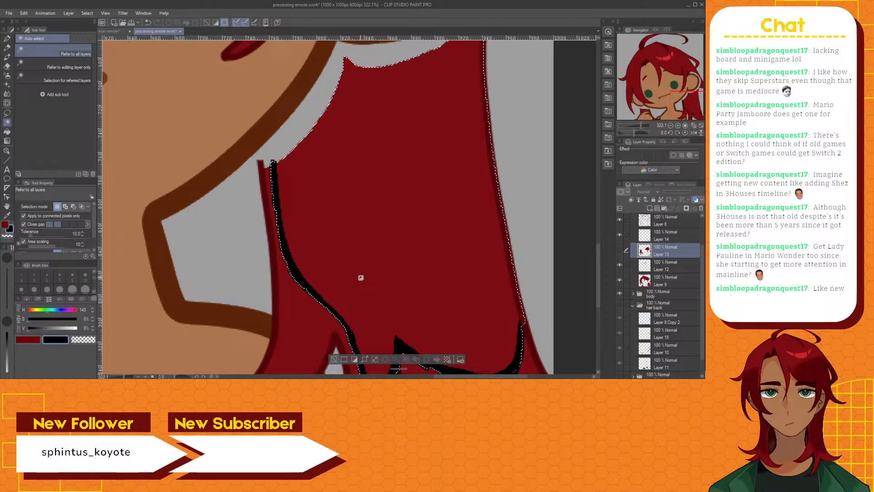
left_click(355, 359)
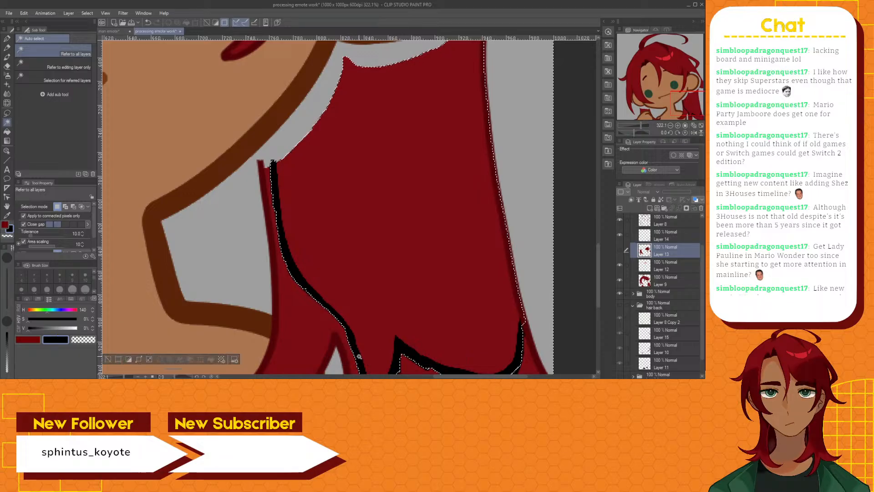
Paint a black Brush pen outline on Layer 14 along the hair section's upper and outer edges, joining the existing line
left_click(664, 239)
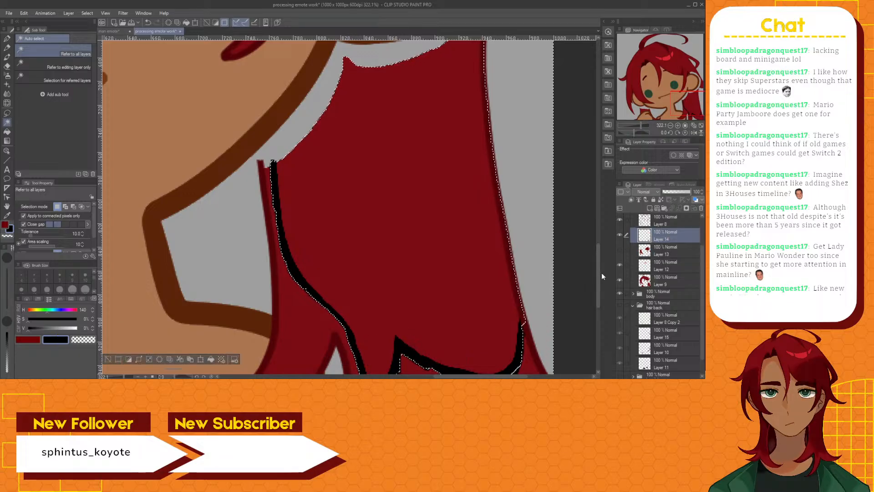
scroll(599, 276, "up", 3)
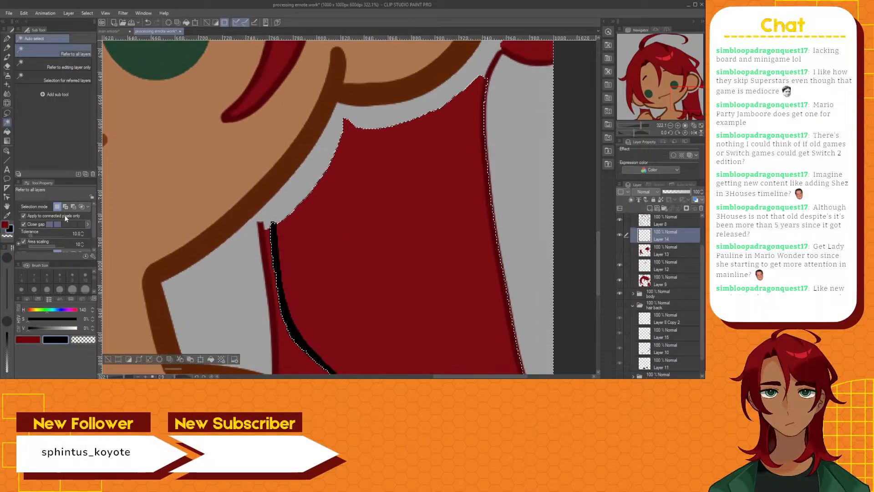
left_click(9, 58)
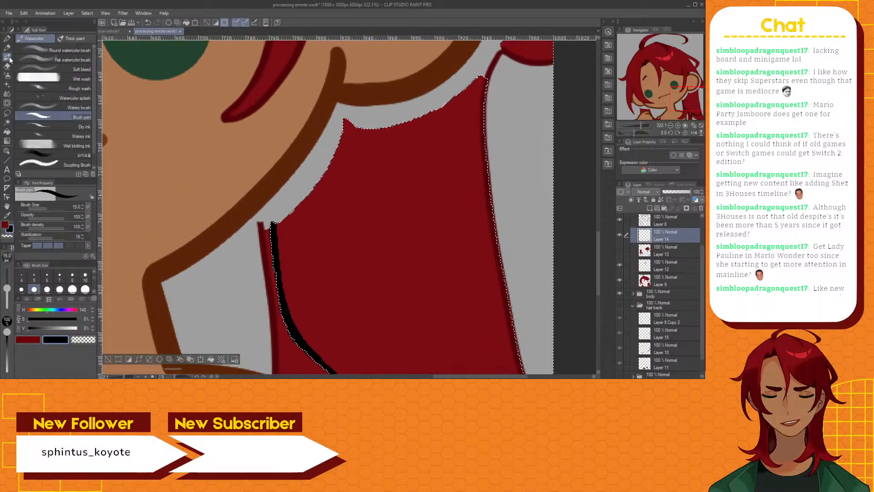
mouse_move(275, 224)
left_mouse_down()
mouse_move(321, 169)
mouse_move(346, 116)
mouse_move(359, 129)
mouse_move(394, 128)
mouse_move(386, 129)
mouse_move(482, 74)
mouse_move(492, 77)
mouse_move(489, 146)
mouse_move(523, 360)
left_mouse_up()
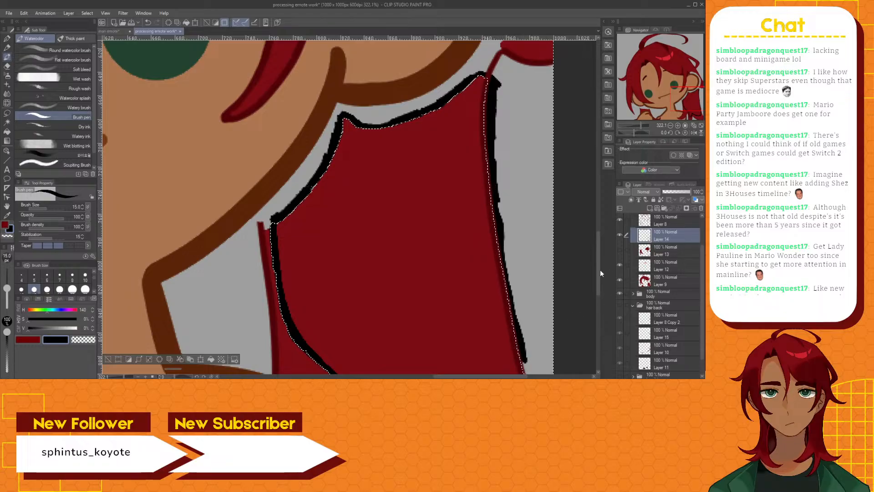
left_click_drag(597, 263, 598, 300)
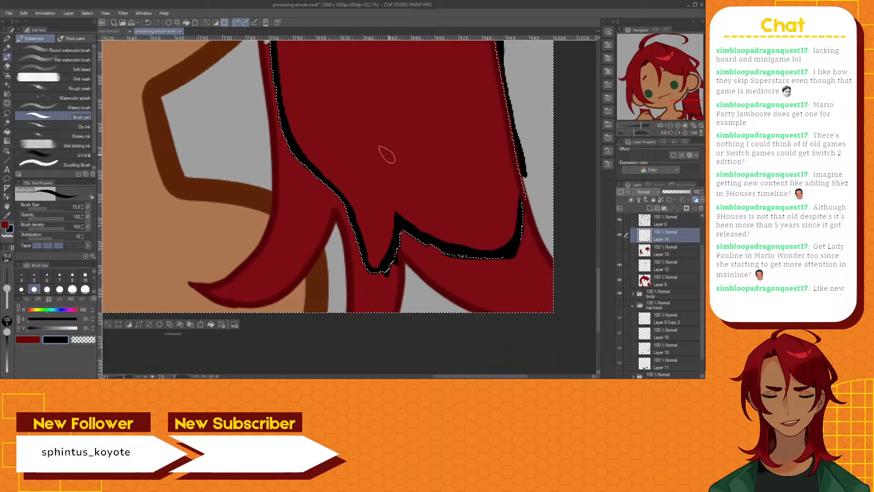
left_click_drag(523, 173, 520, 212)
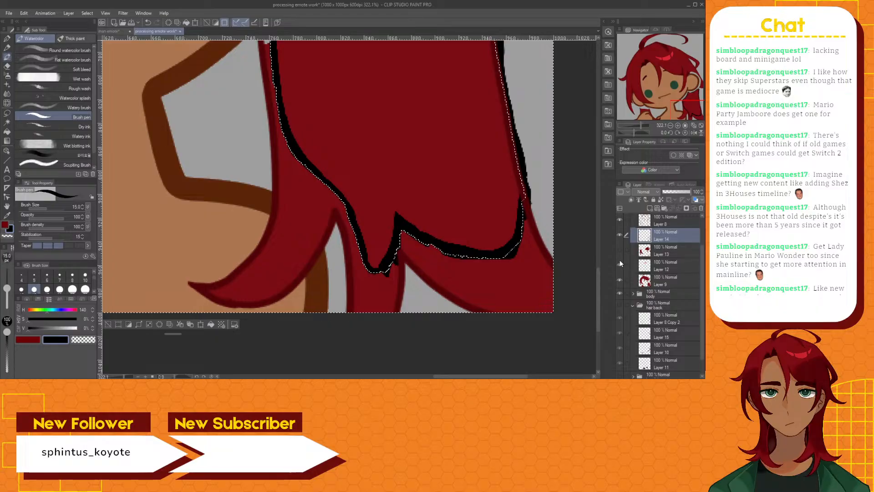
Hide Layer 8 and Layer 9 to isolate the black outline, and clear the selection
left_click_drag(598, 285, 599, 250)
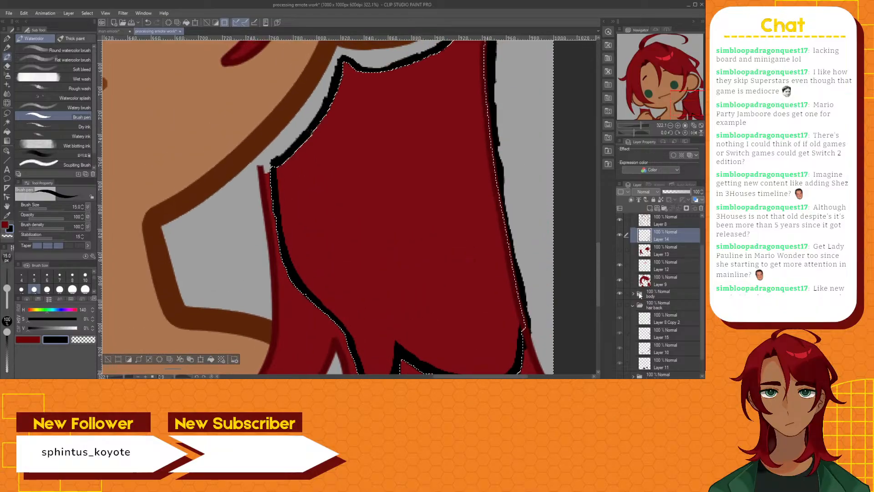
scroll(626, 261, "up", 2)
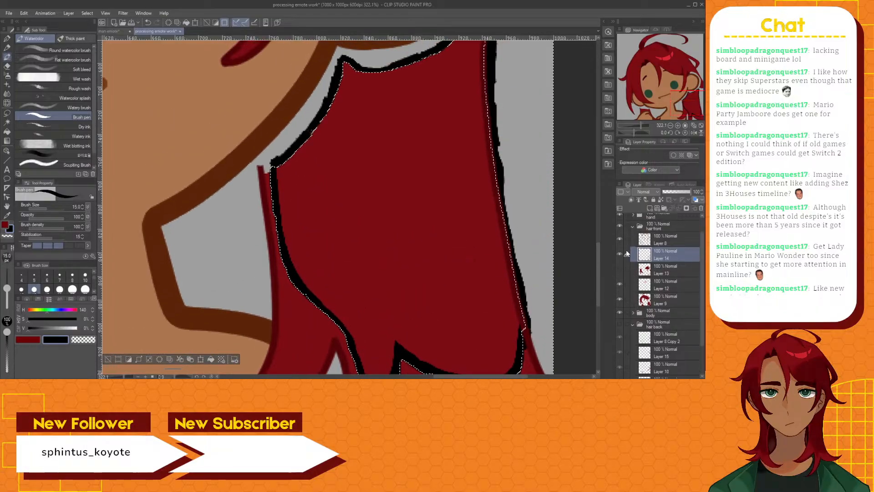
left_click(620, 299)
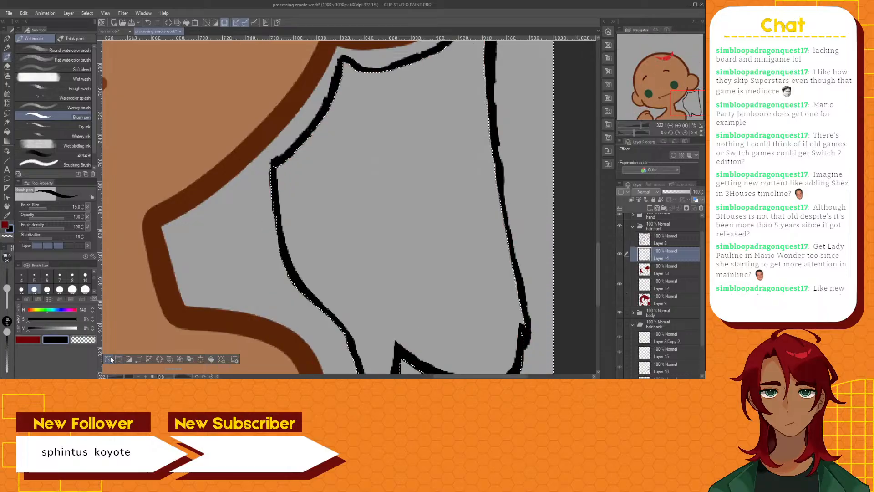
key("ctrl+d")
Auto-select the area enclosed by the black outline on Layer 14, referring to the editing layer only
key("w")
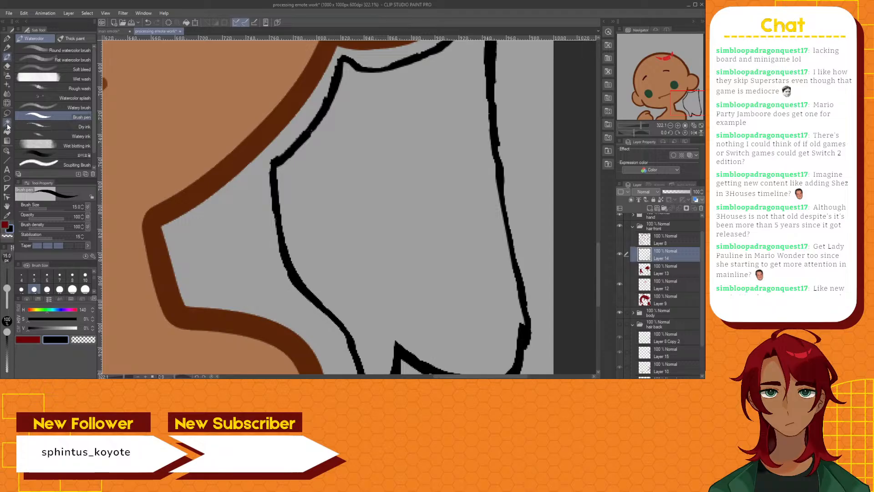
left_click(394, 236)
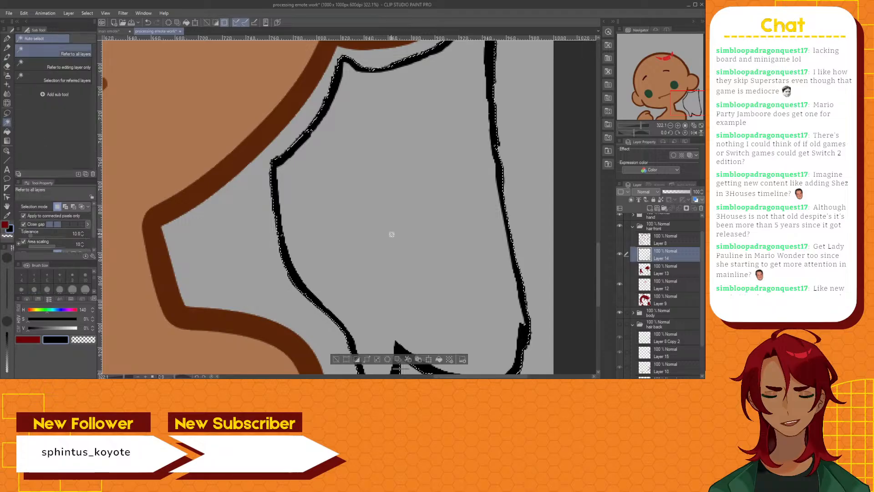
scroll(392, 235, "down", 2)
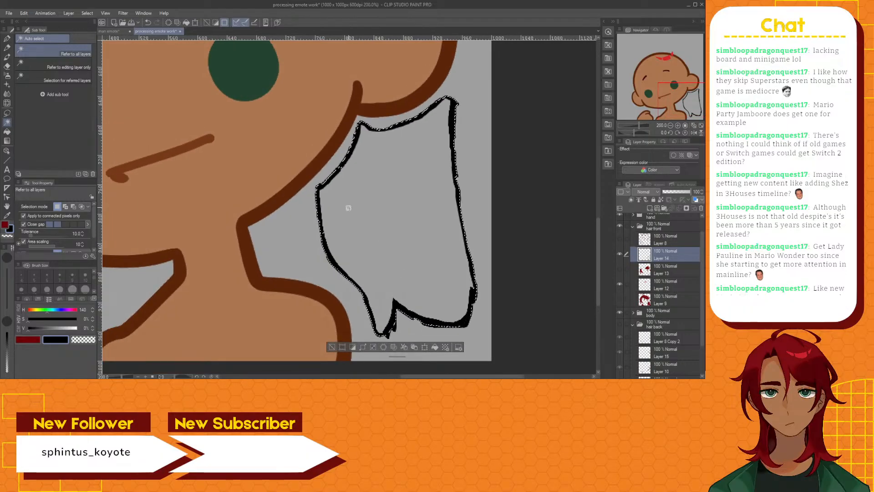
left_click(67, 67)
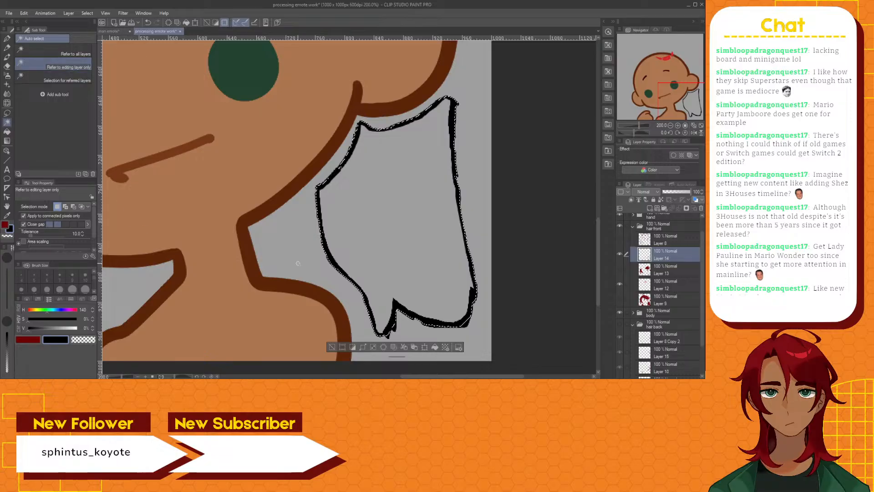
left_click(333, 347)
left_click(402, 239)
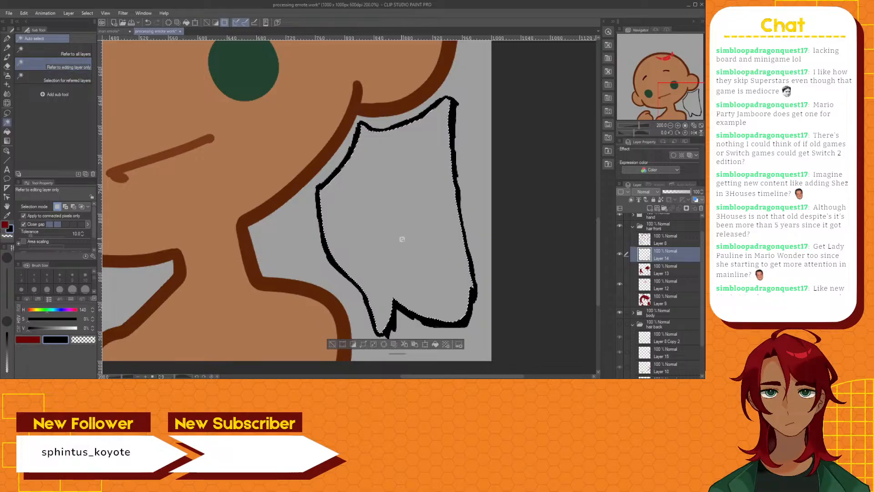
Make Layer 13, Layer 9 and Layer 8 visible again while keeping the selection
left_click(619, 269)
left_click(620, 299)
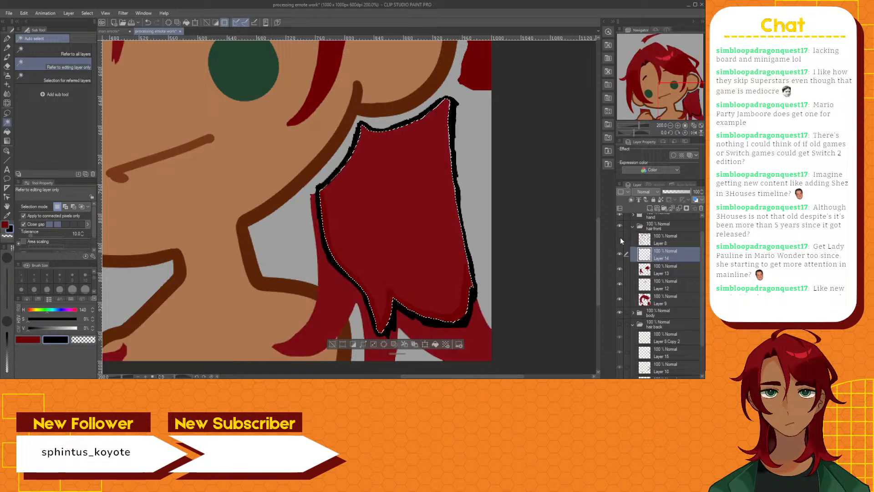
left_click(619, 239)
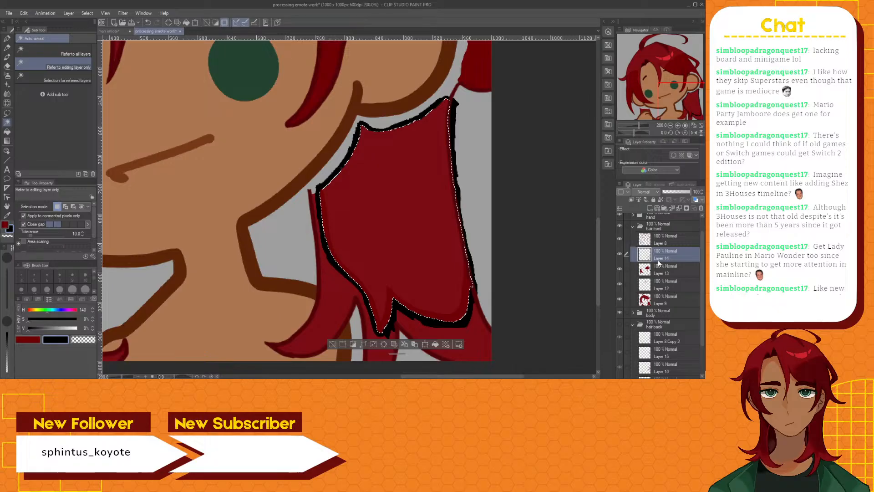
Fill the selected hair section on Layer 13 with dark red, referring only to the editing layer
left_click(662, 273)
left_click(5, 224)
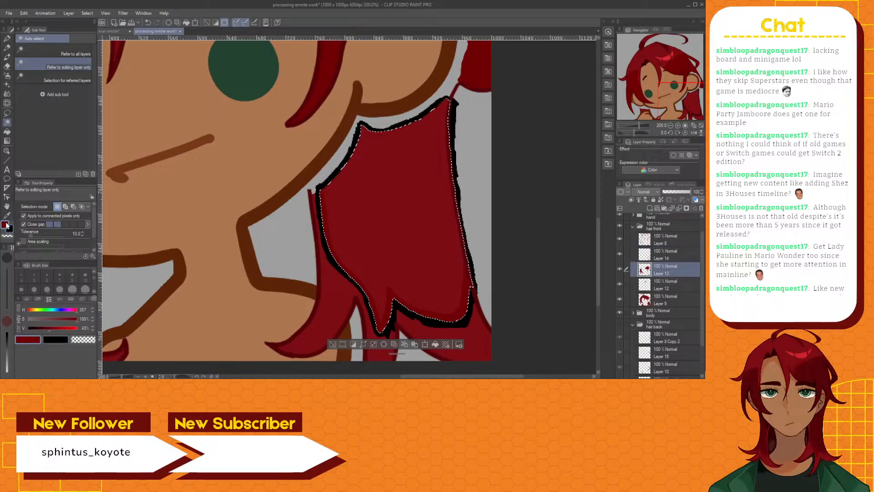
left_click(7, 132)
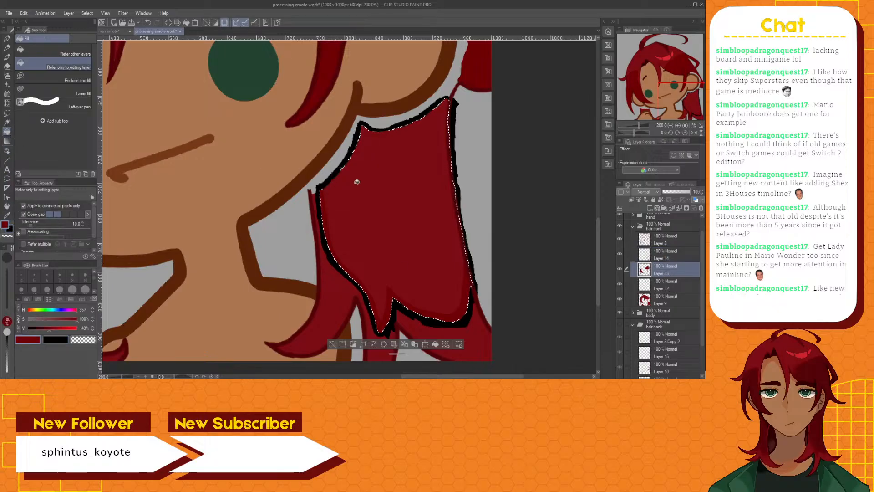
left_click(374, 204)
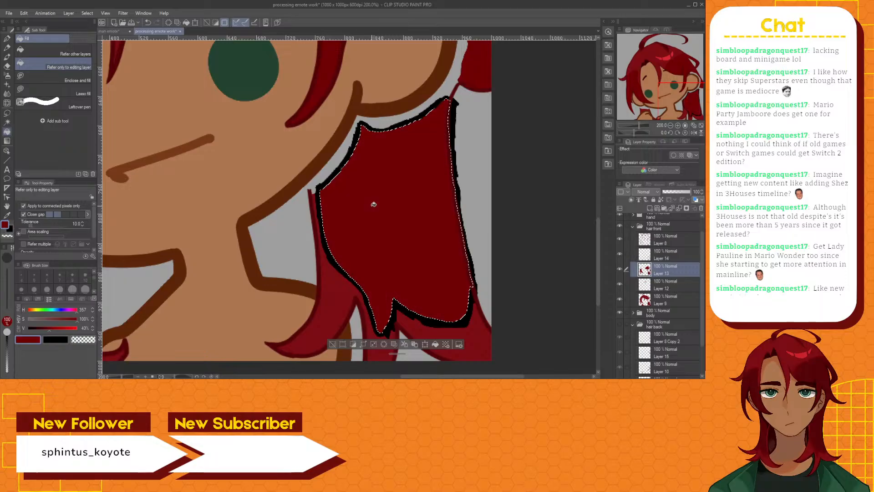
Hide the black outline, clear the selection and delete Layer 14
left_click(620, 254)
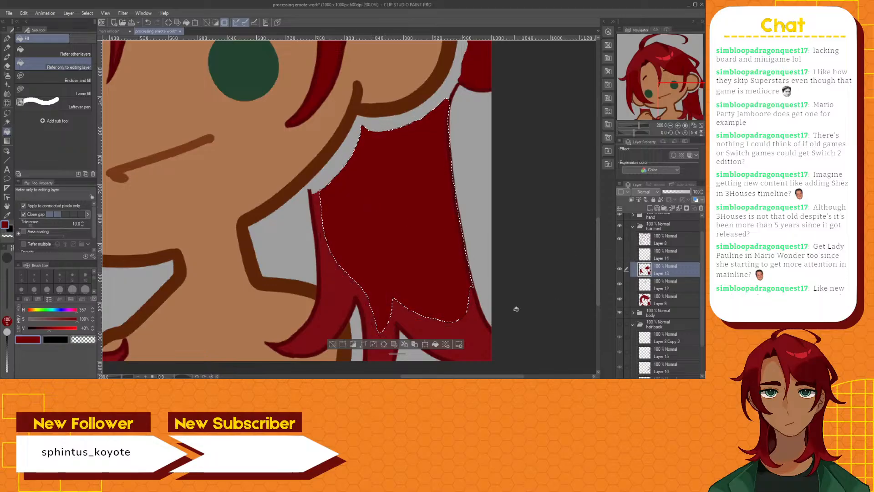
left_click(331, 345)
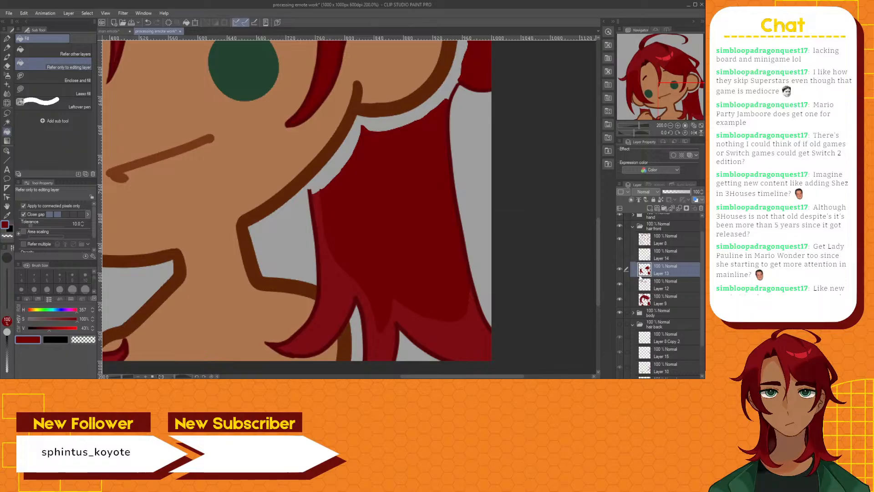
left_click(670, 253)
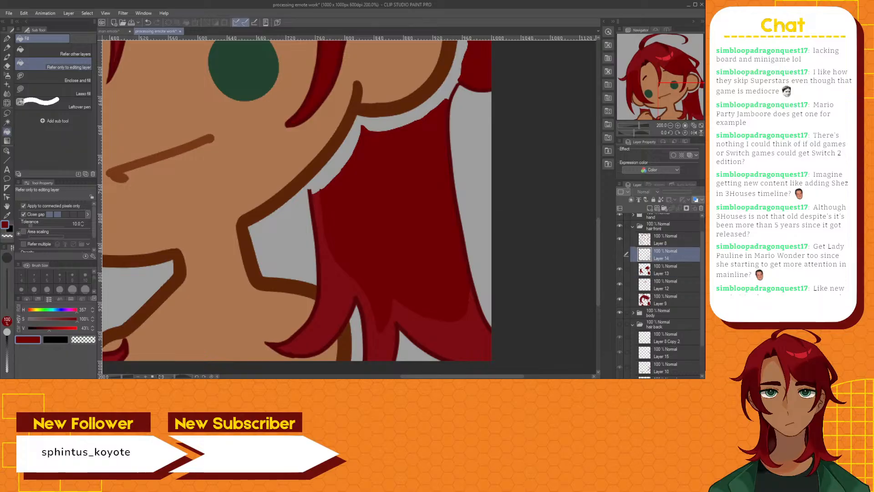
left_click(702, 210)
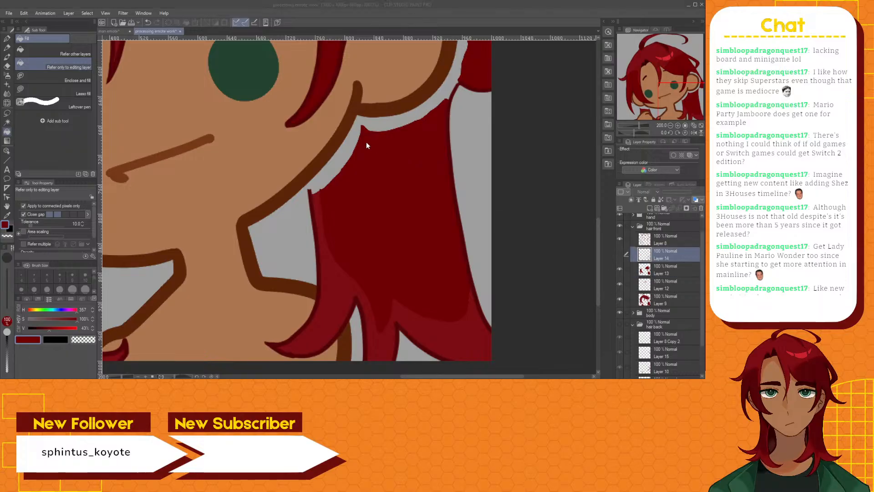
left_click(366, 143)
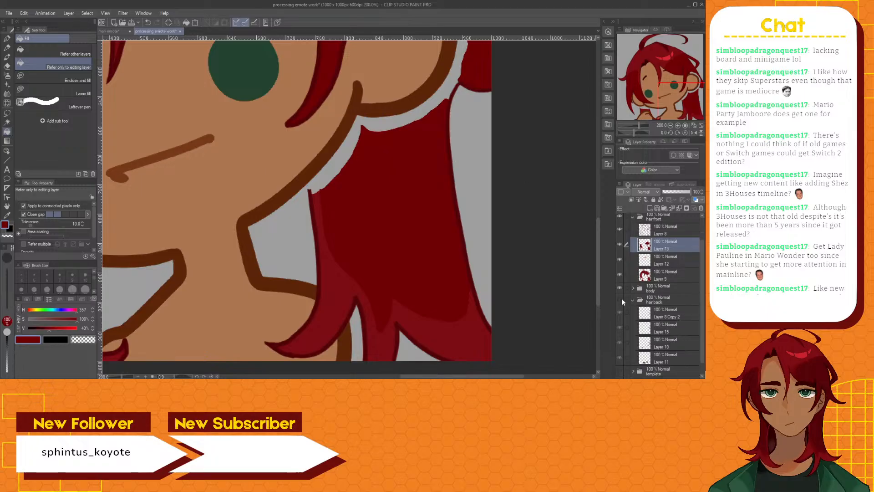
Show the hair back folder again and paint dark red over the lighter strip under the ear on Layer 15 with the Brush pen
left_click(621, 299)
scroll(597, 232, "up", 4)
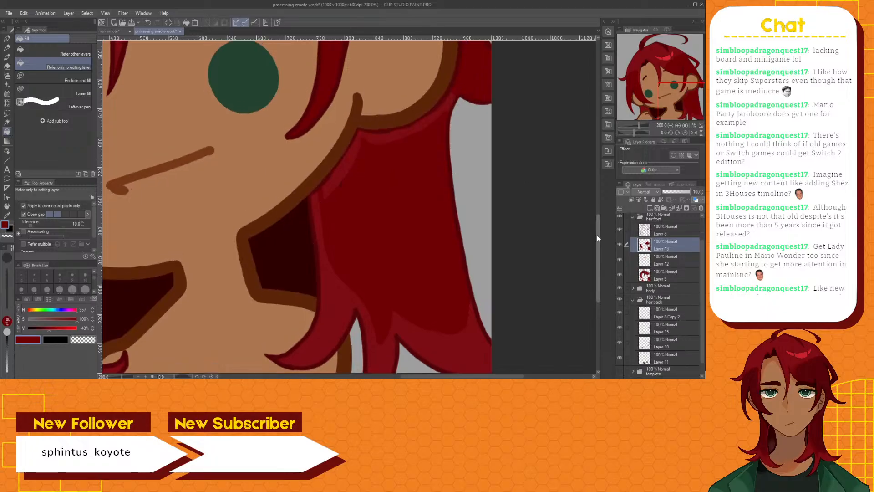
left_click(7, 56)
scroll(361, 253, "up", 1)
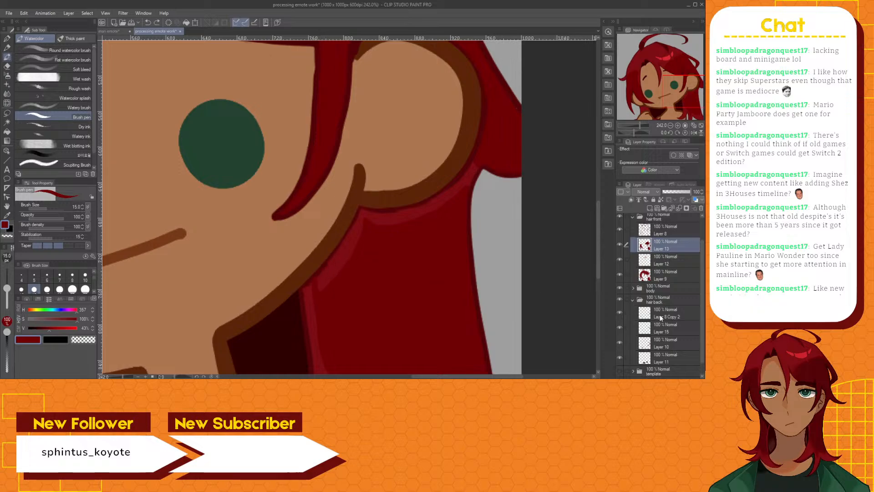
left_click(676, 331)
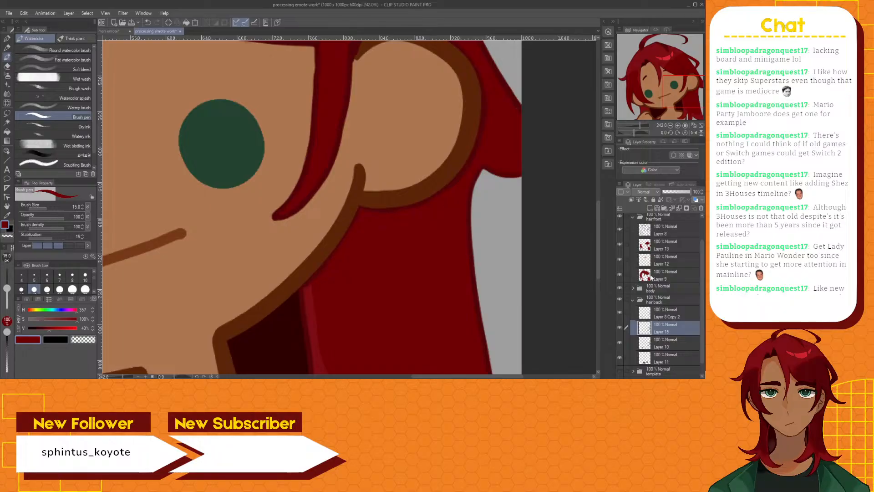
Touch up the dark red shading on Layer 13 with the Brush pen, from below the ear down to the hair tips
left_click(662, 245)
scroll(412, 285, "up", 3)
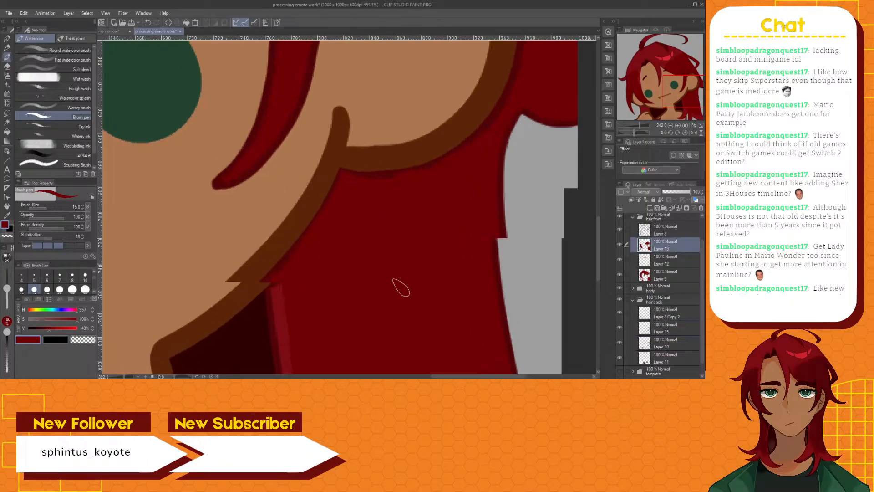
scroll(365, 287, "up", 1)
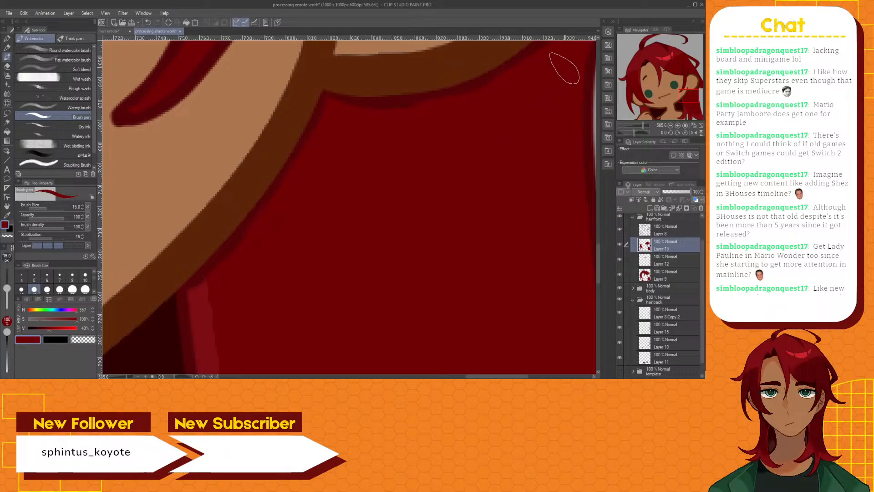
scroll(584, 143, "down", 3)
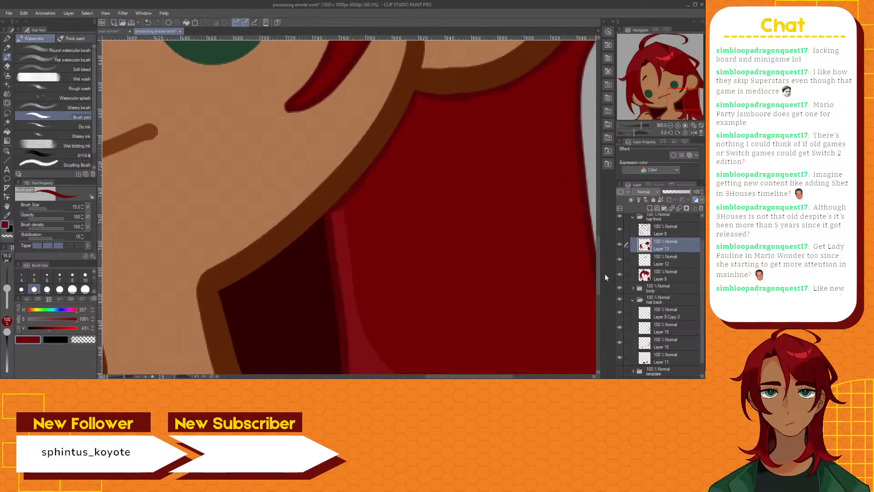
scroll(599, 268, "up", 4)
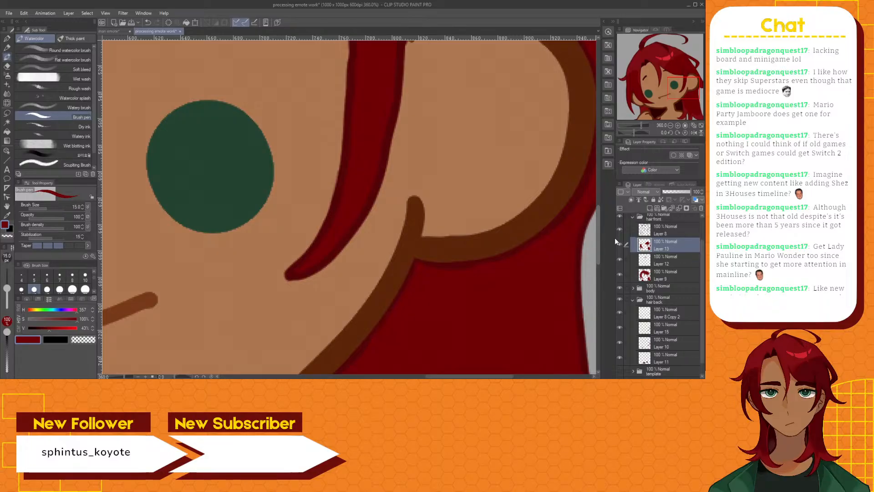
scroll(615, 237, "down", 4)
scroll(396, 209, "up", 3)
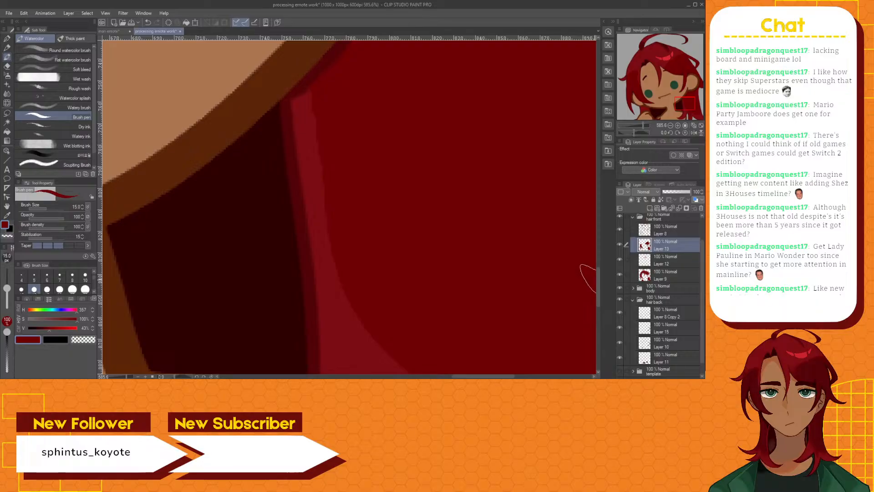
left_click_drag(597, 283, 602, 307)
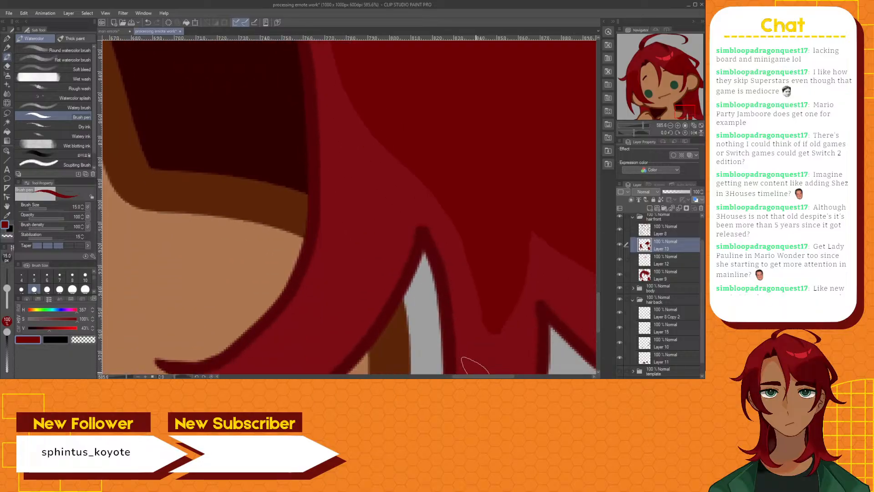
mouse_move(471, 377)
left_mouse_down()
mouse_move(499, 377)
mouse_move(487, 377)
left_mouse_up()
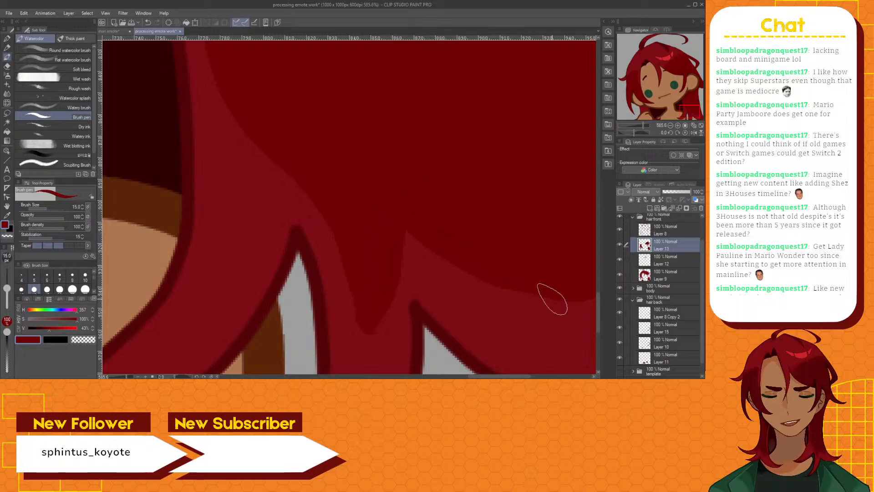
left_click_drag(481, 377, 499, 377)
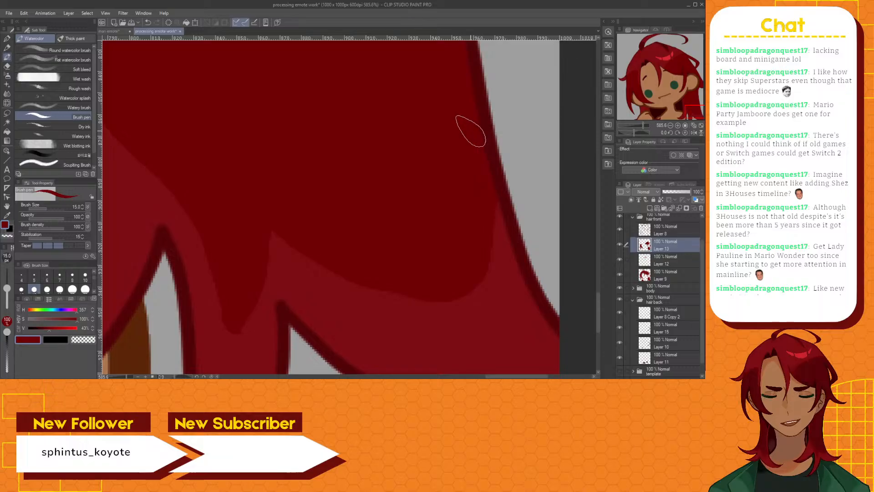
Save both the processing emote and the open reference emote with the colour swatches, and return to the processing emote
scroll(468, 132, "down", 4)
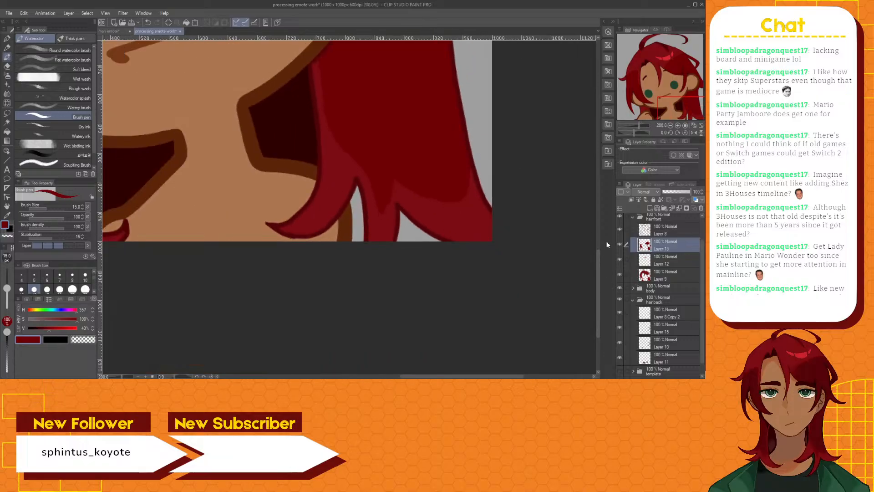
left_click_drag(599, 267, 600, 184)
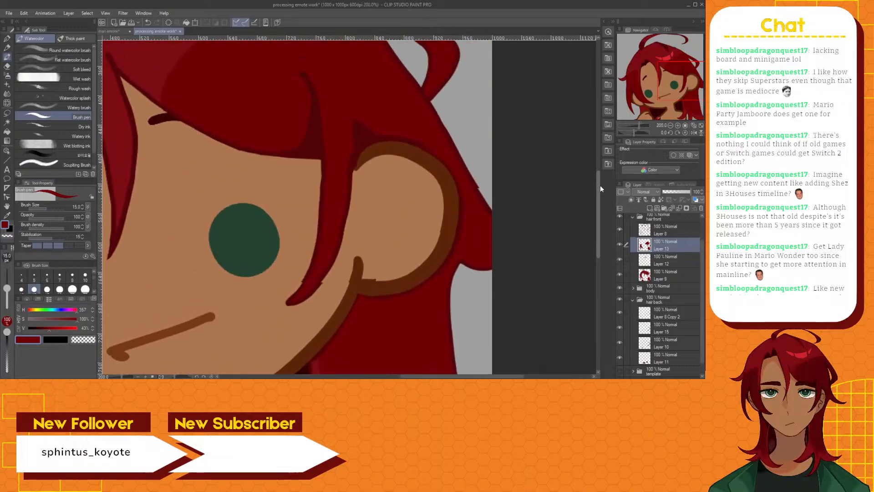
scroll(364, 311, "down", 4)
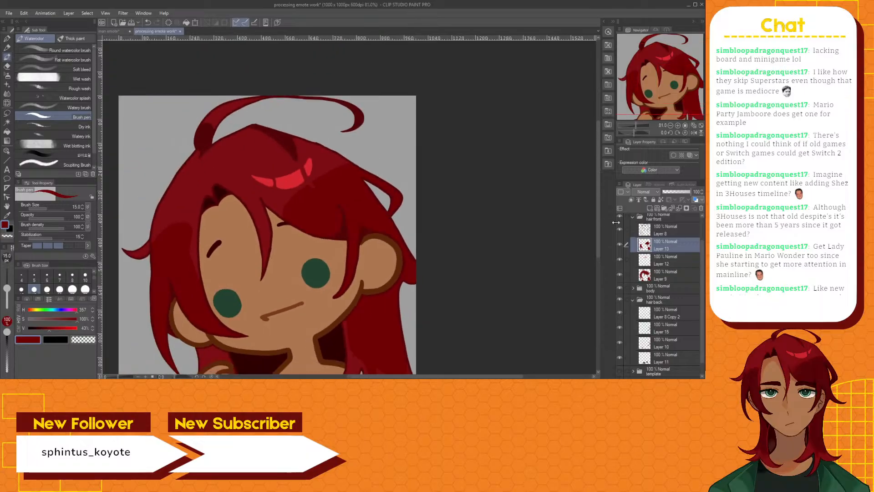
left_click_drag(598, 214, 594, 242)
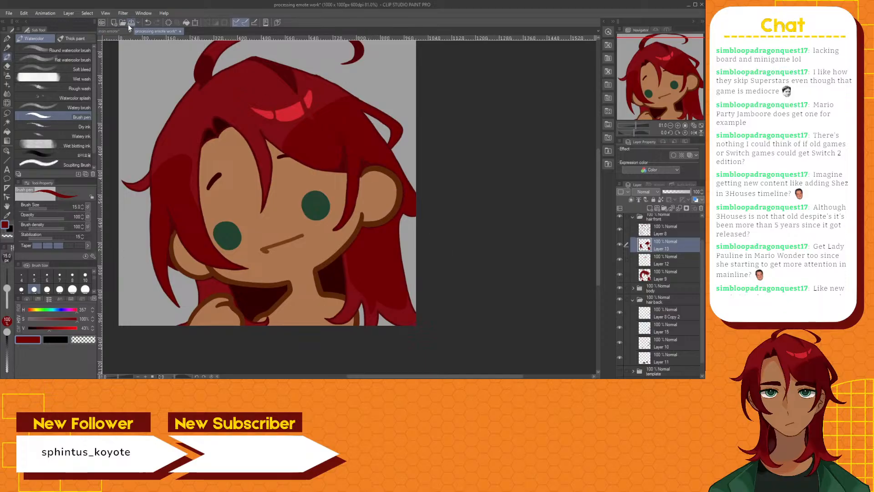
left_click(117, 31)
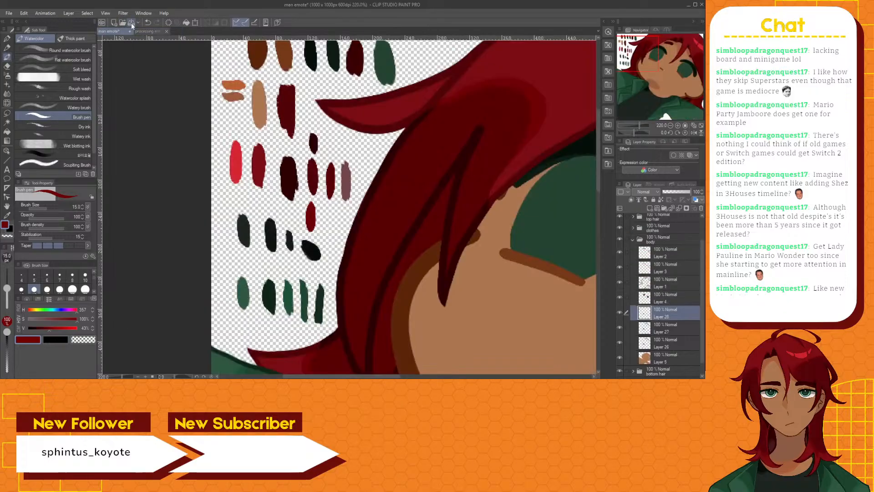
left_click(145, 31)
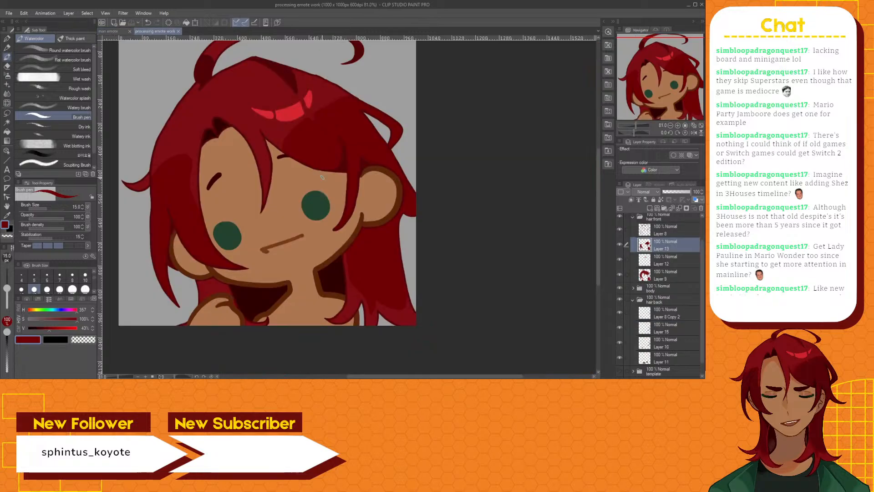
left_click_drag(356, 376, 318, 373)
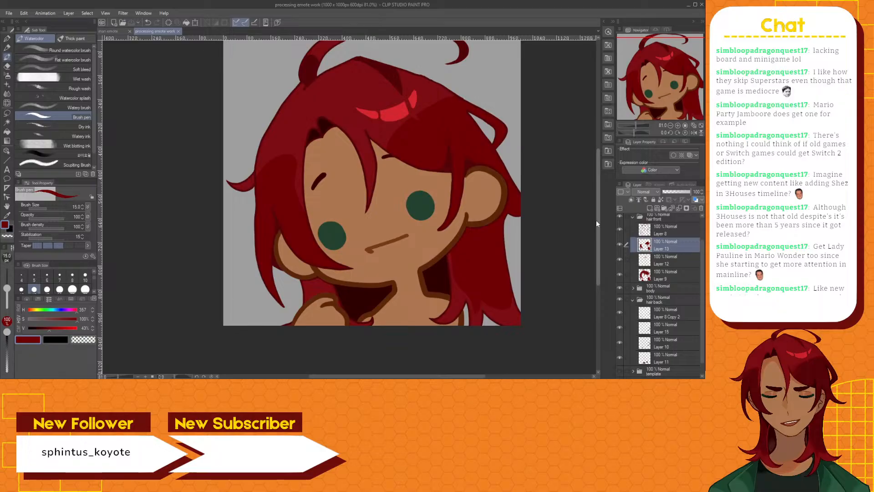
scroll(597, 220, "up", 2)
left_click_drag(609, 204, 607, 206)
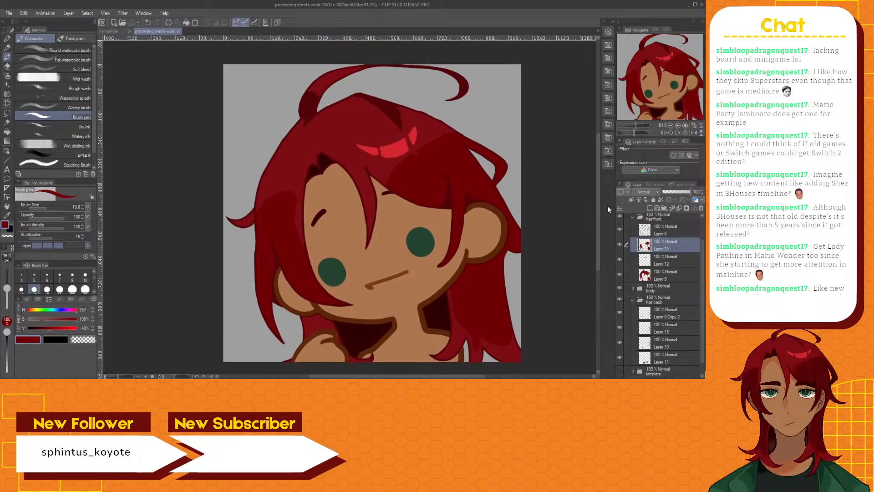